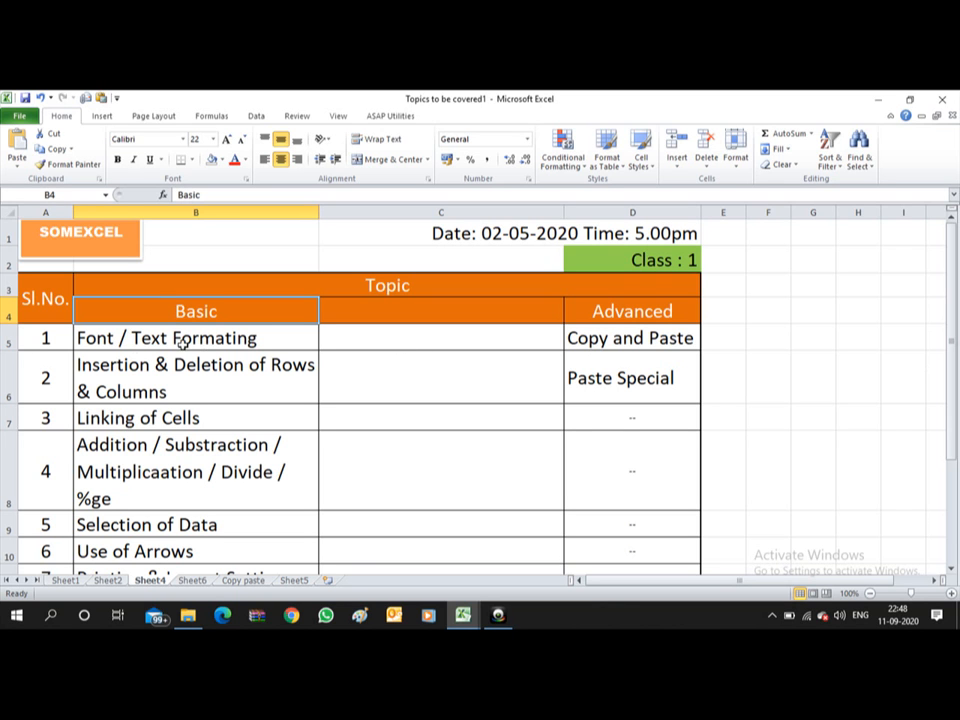
# Set the font of the "Font / Text Formating" cell B5 to Algerian
pyautogui.click(115, 341)
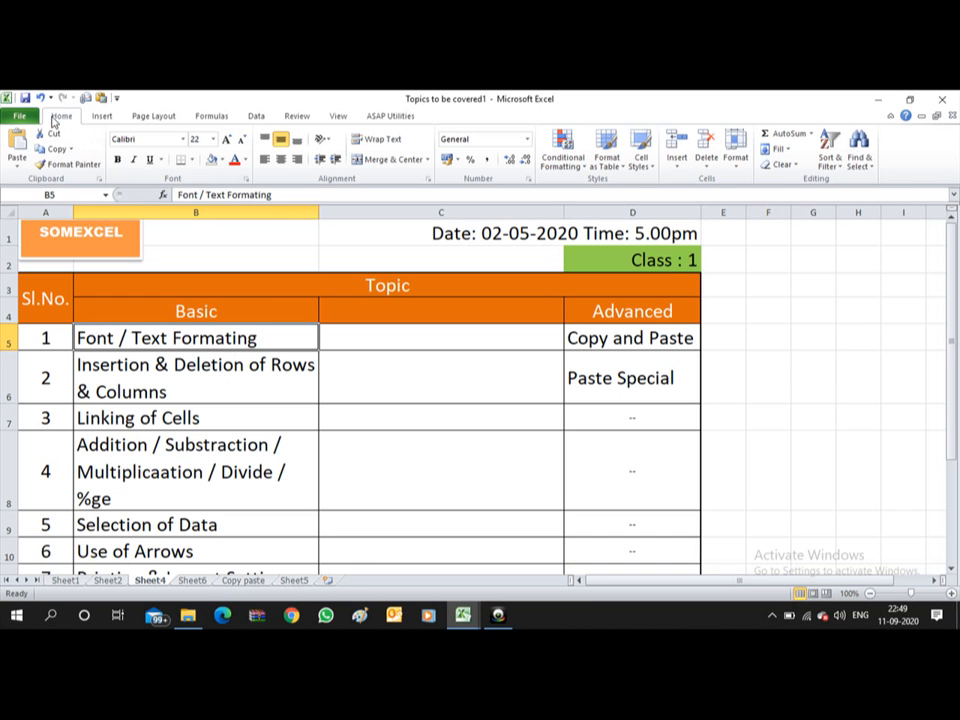
pyautogui.click(951, 593)
pyautogui.click(951, 593)
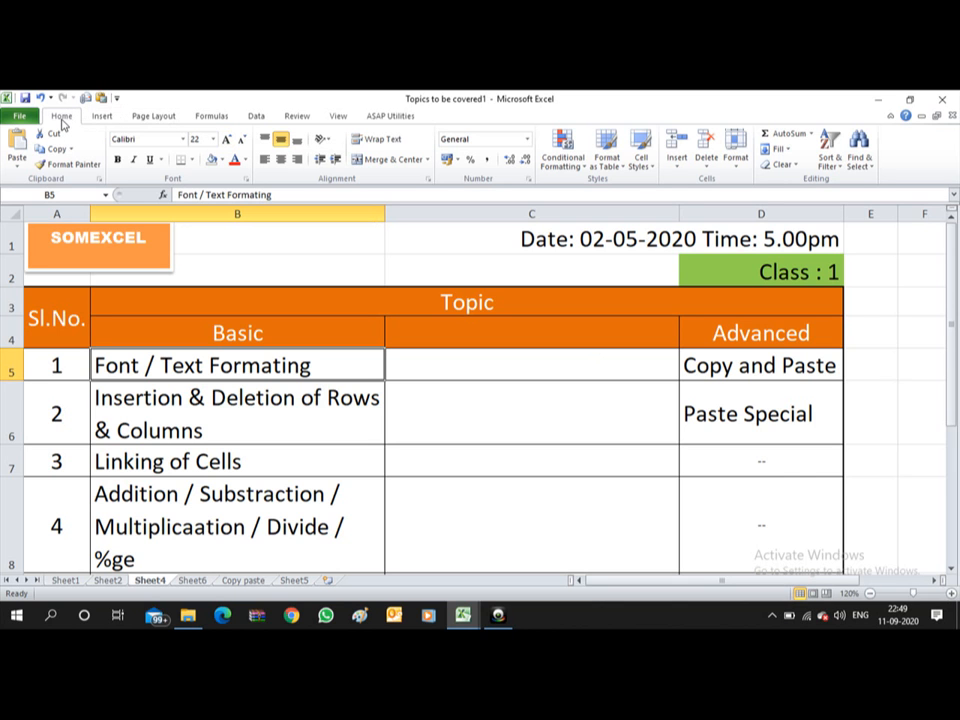
pyautogui.click(183, 140)
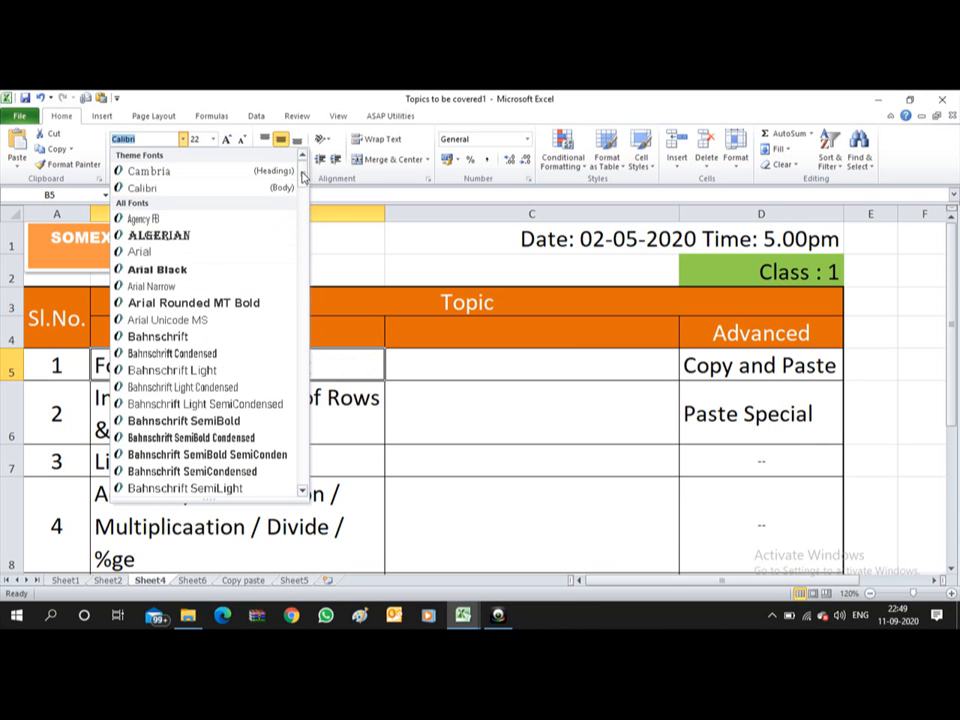
pyautogui.moveTo(303, 172); pyautogui.dragTo(297, 234)
pyautogui.scroll(-5, 297, 234)
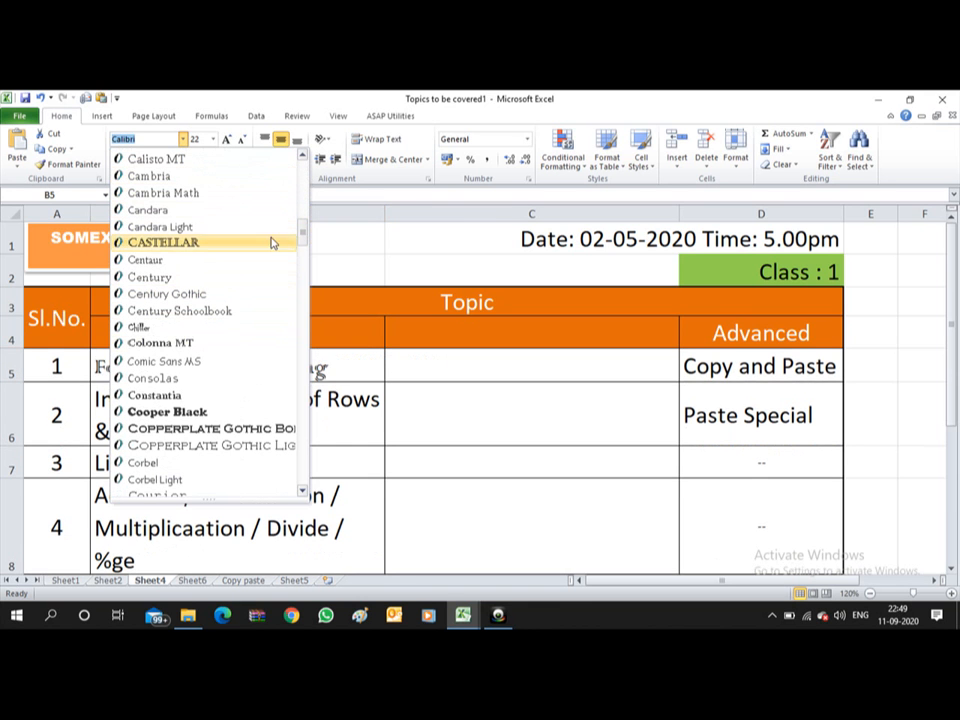
pyautogui.click(334, 352)
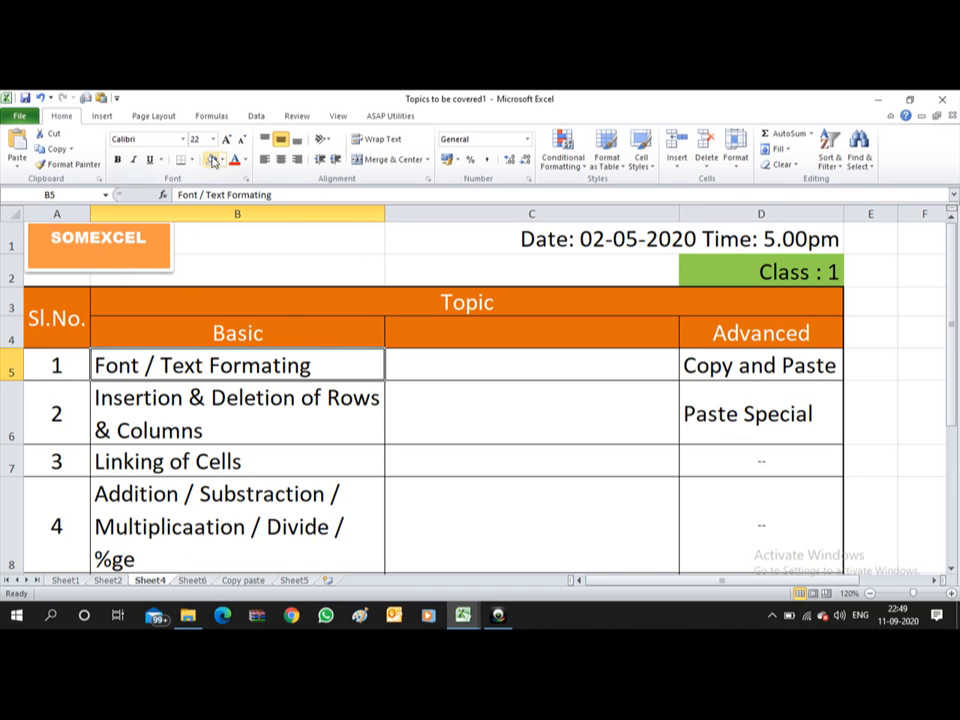
pyautogui.click(183, 139)
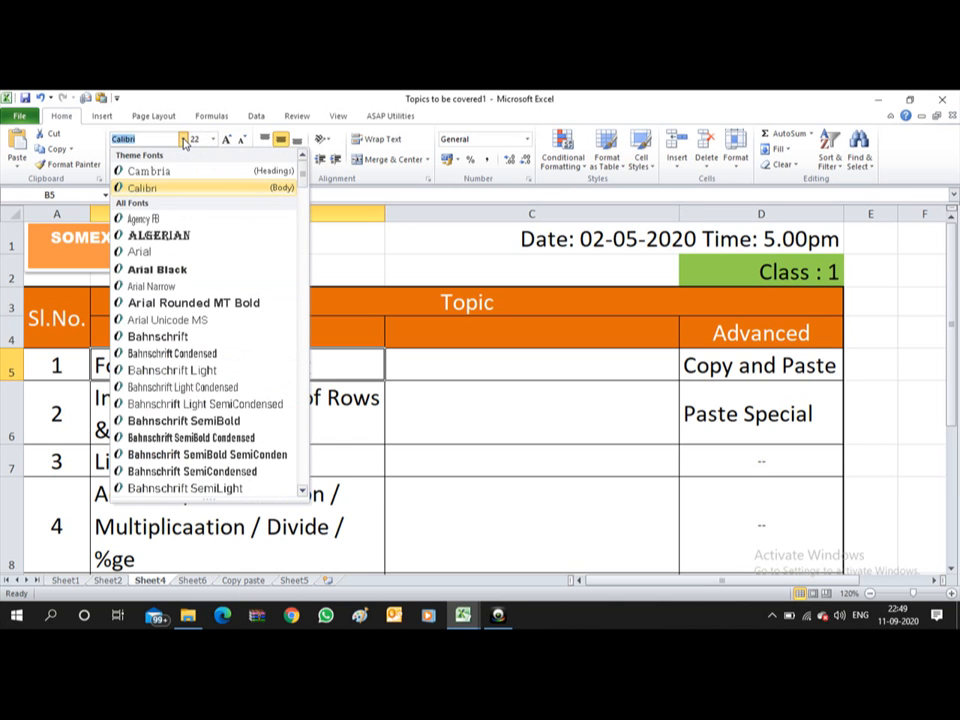
pyautogui.click(179, 237)
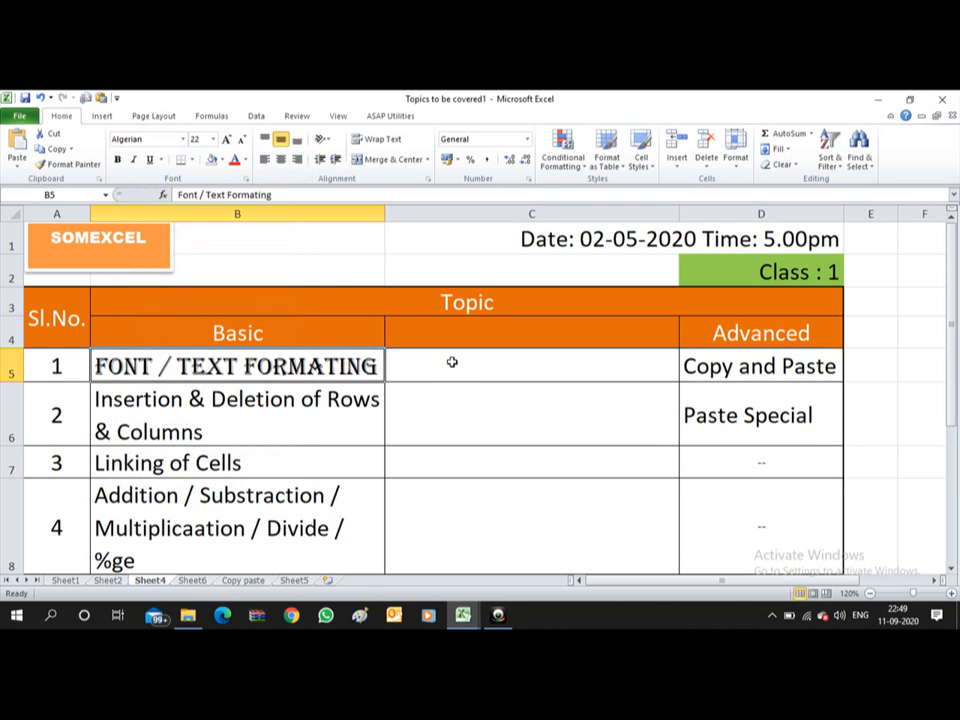
# Set the font of the "Insertion & Deletion of Rows & Columns" cell B6 to Arial Black
pyautogui.click(232, 408)
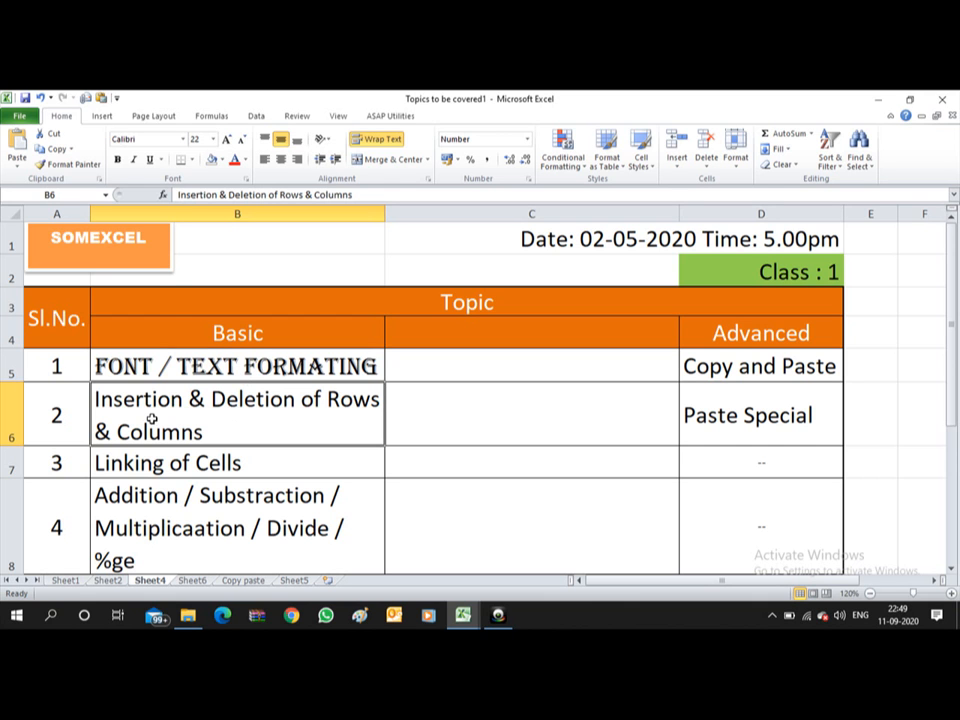
pyautogui.click(183, 139)
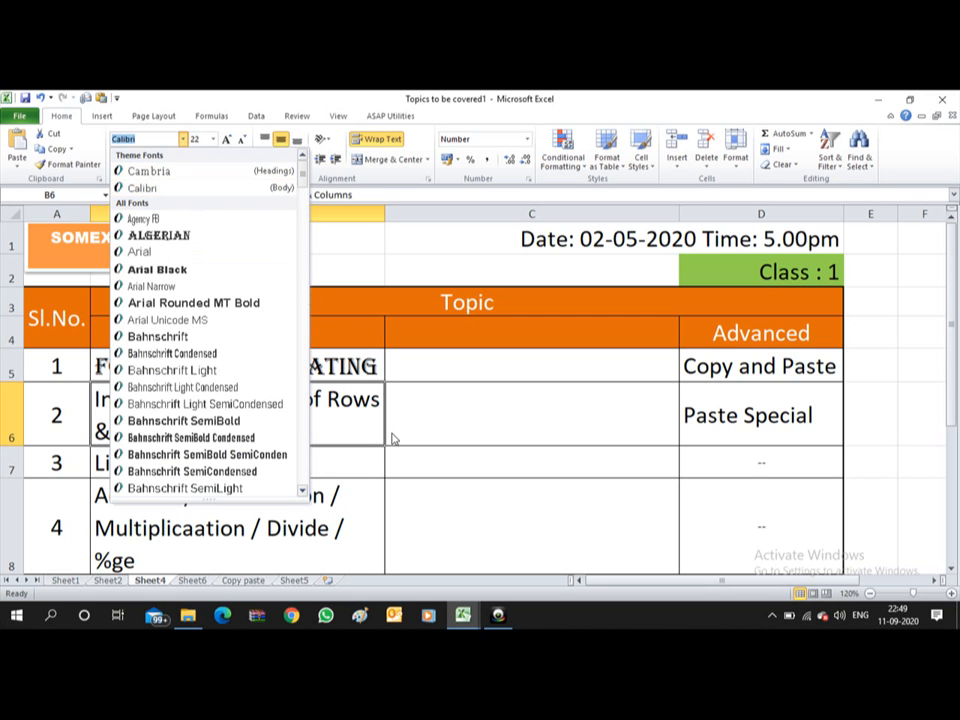
pyautogui.click(207, 271)
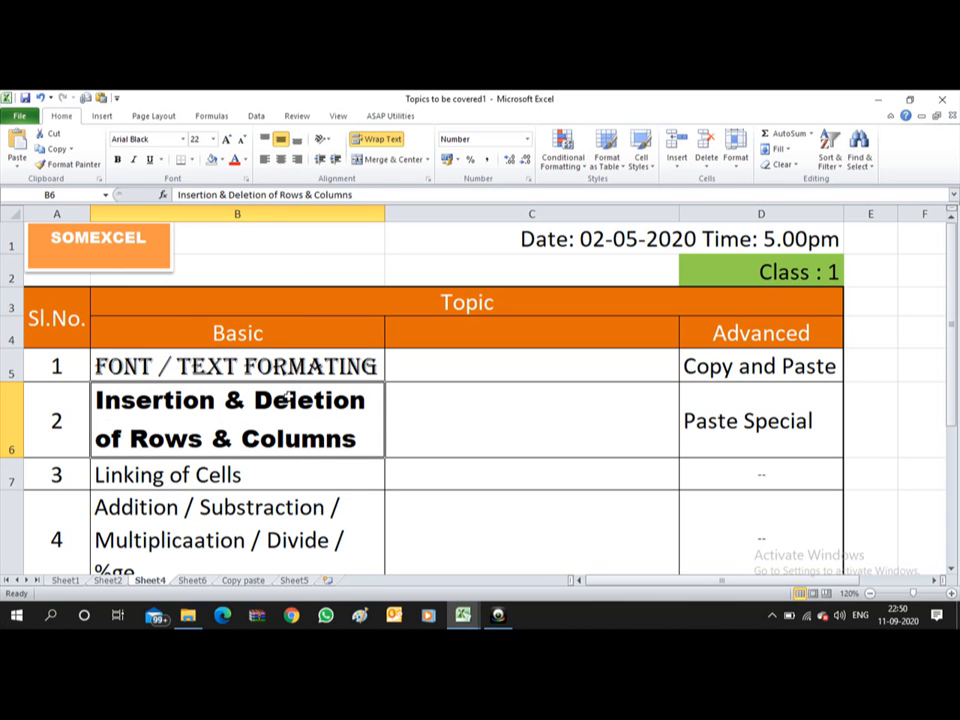
# Undo the font changes made to cells B6 and B5
pyautogui.click(148, 476)
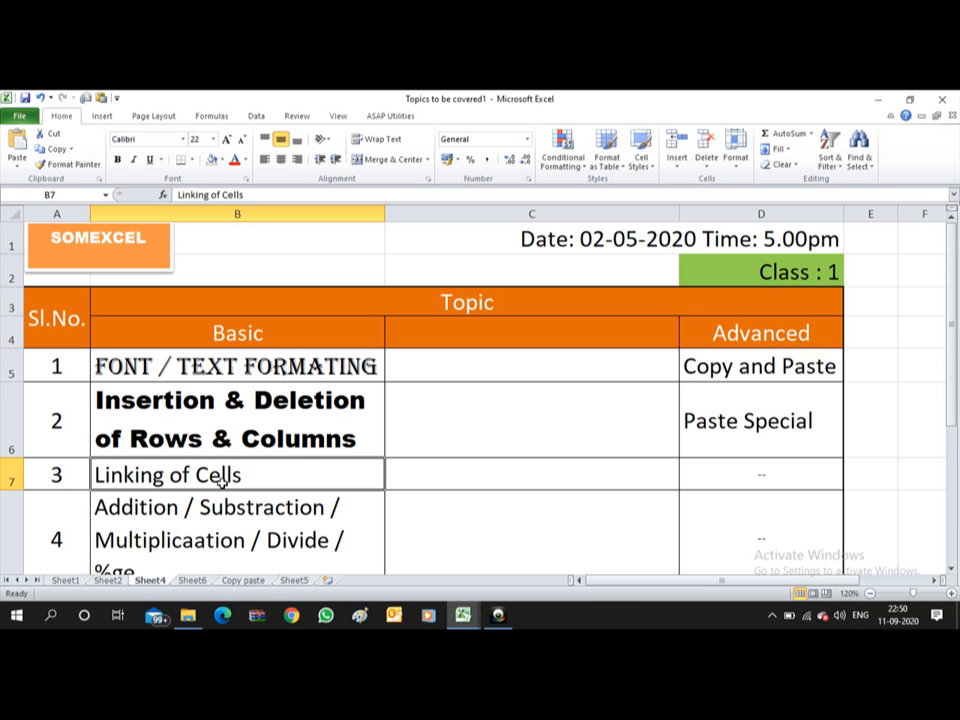
pyautogui.click(292, 428)
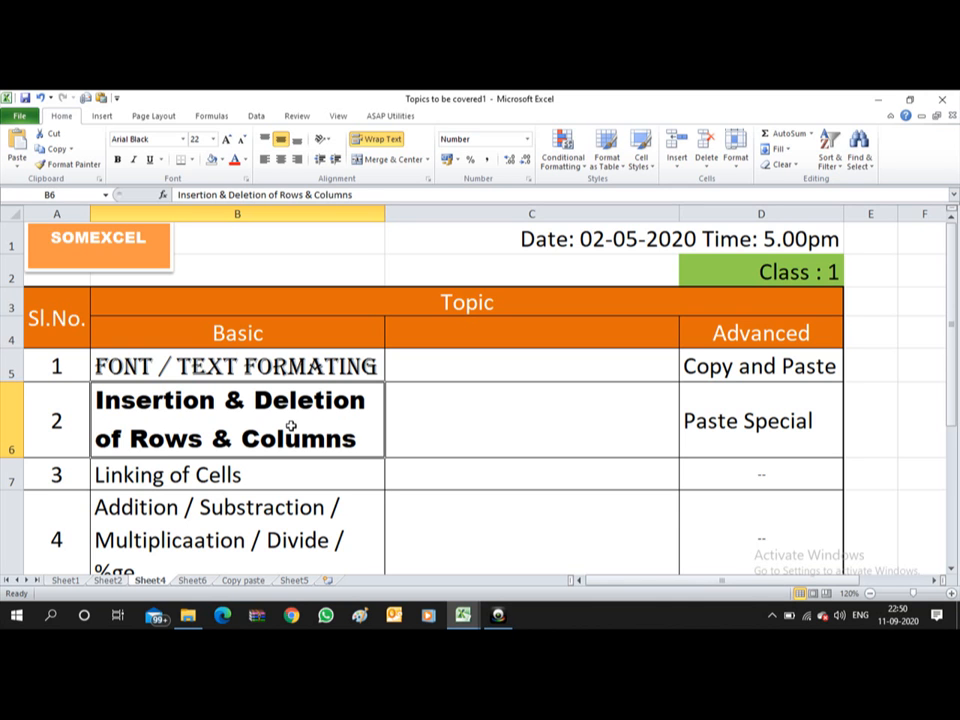
pyautogui.moveTo(290, 428); pyautogui.dragTo(194, 420)
pyautogui.hotkey('ctrl', 'z')
pyautogui.hotkey('ctrl', 'z')
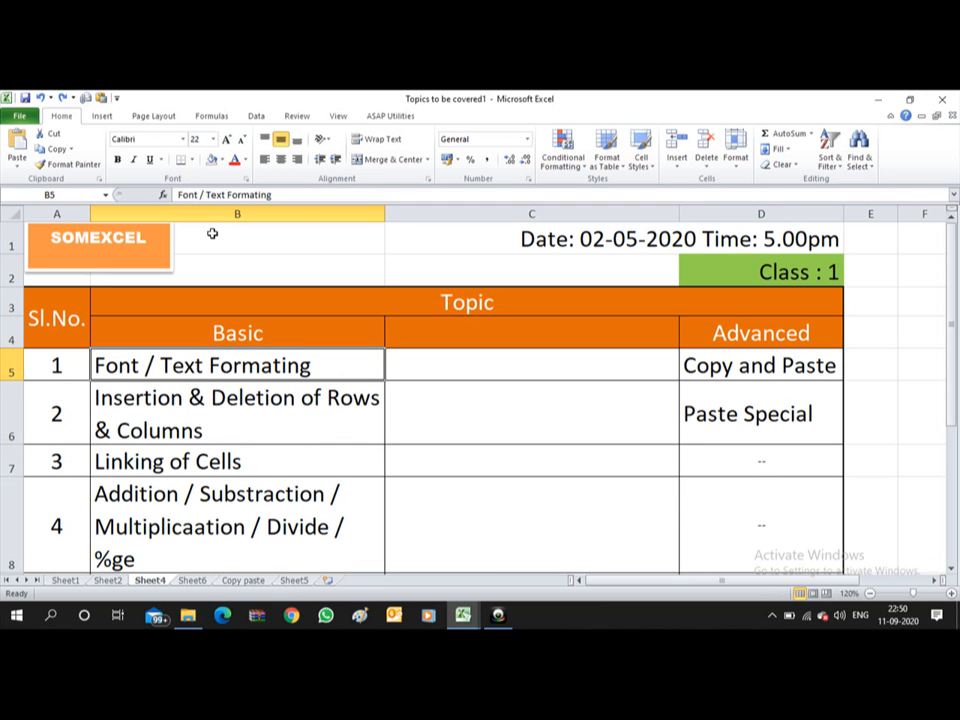
# Set the font size of the "Font / Text Formating" cell B5 to 20, and replace it with the custom size 23
pyautogui.click(213, 141)
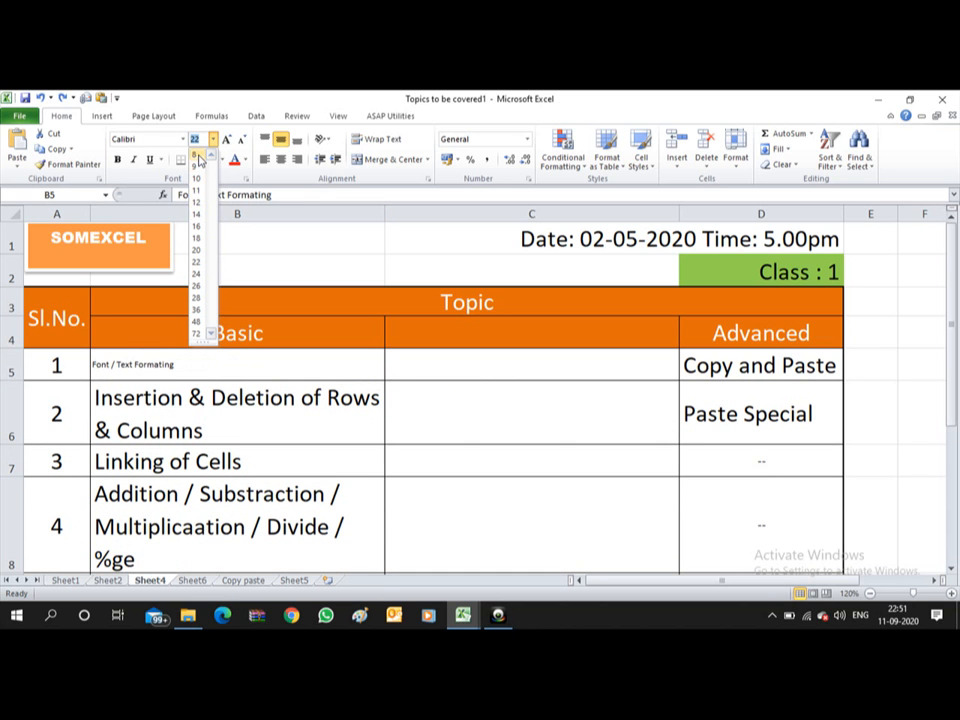
pyautogui.click(197, 251)
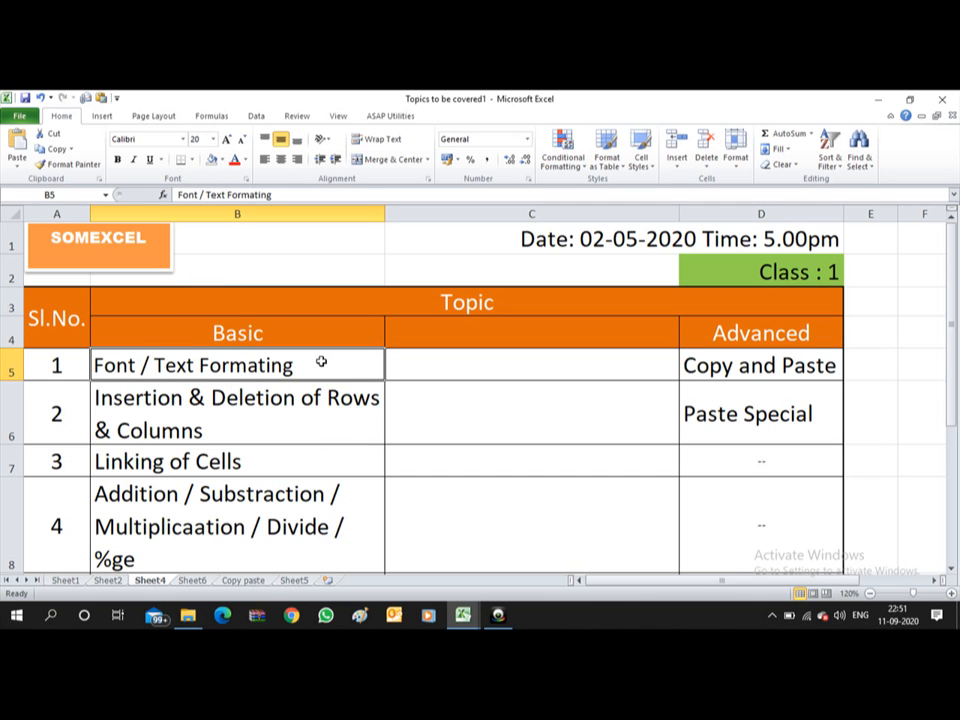
pyautogui.click(213, 139)
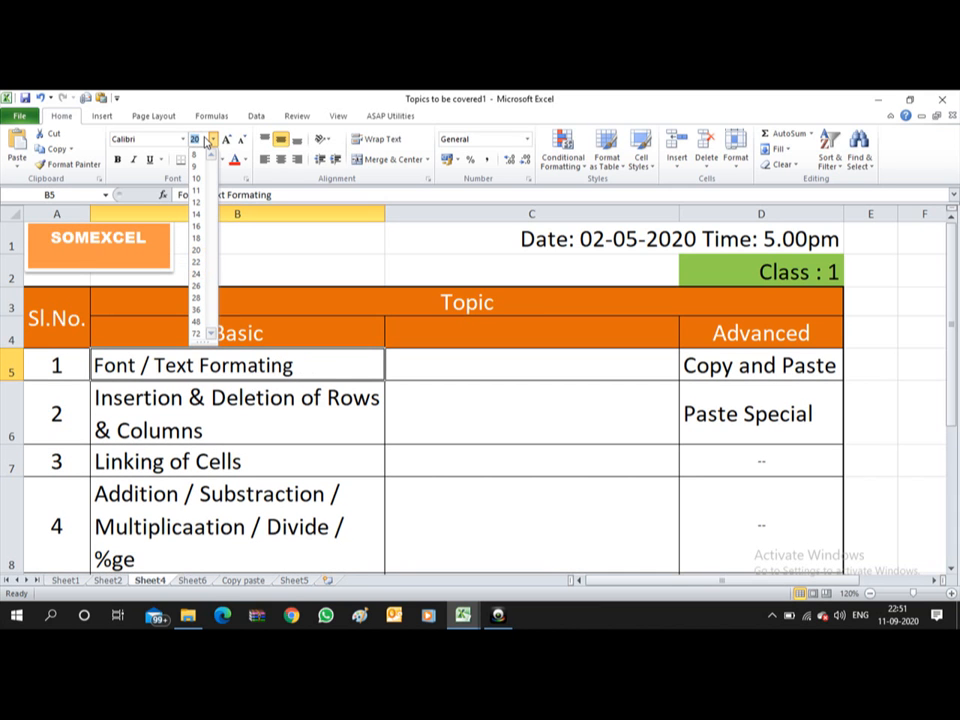
pyautogui.write('23')
pyautogui.press('Return')
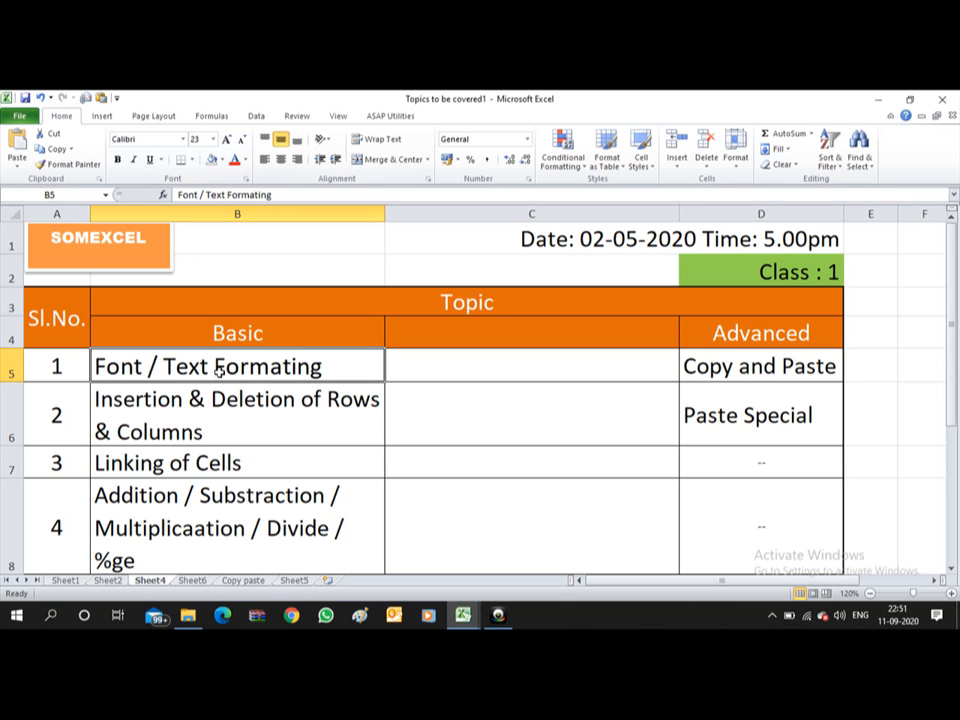
pyautogui.click(187, 421)
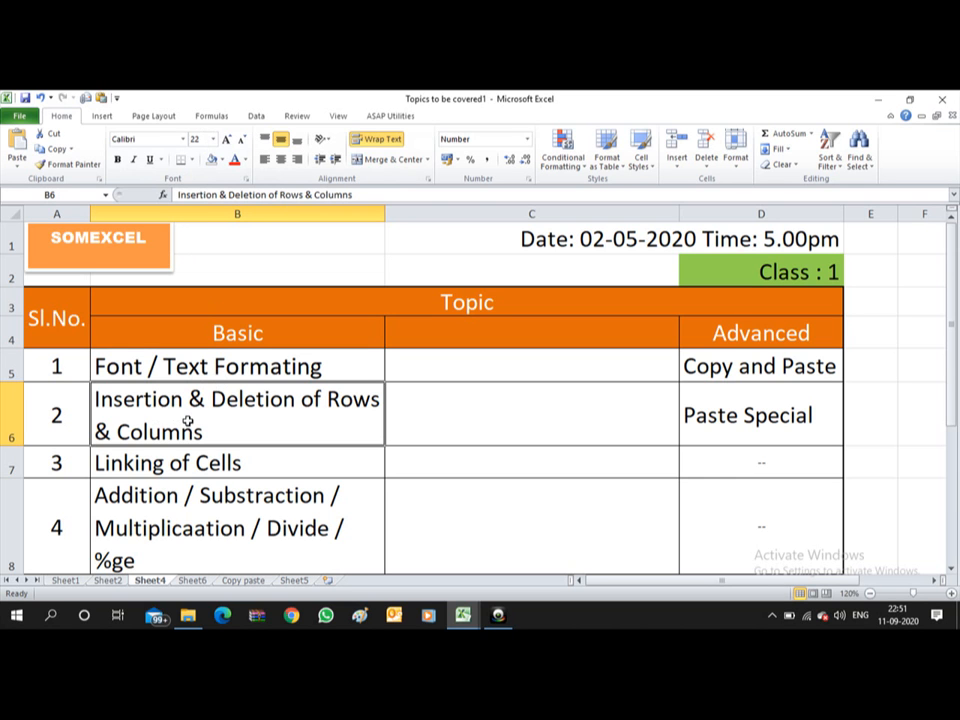
pyautogui.click(260, 369)
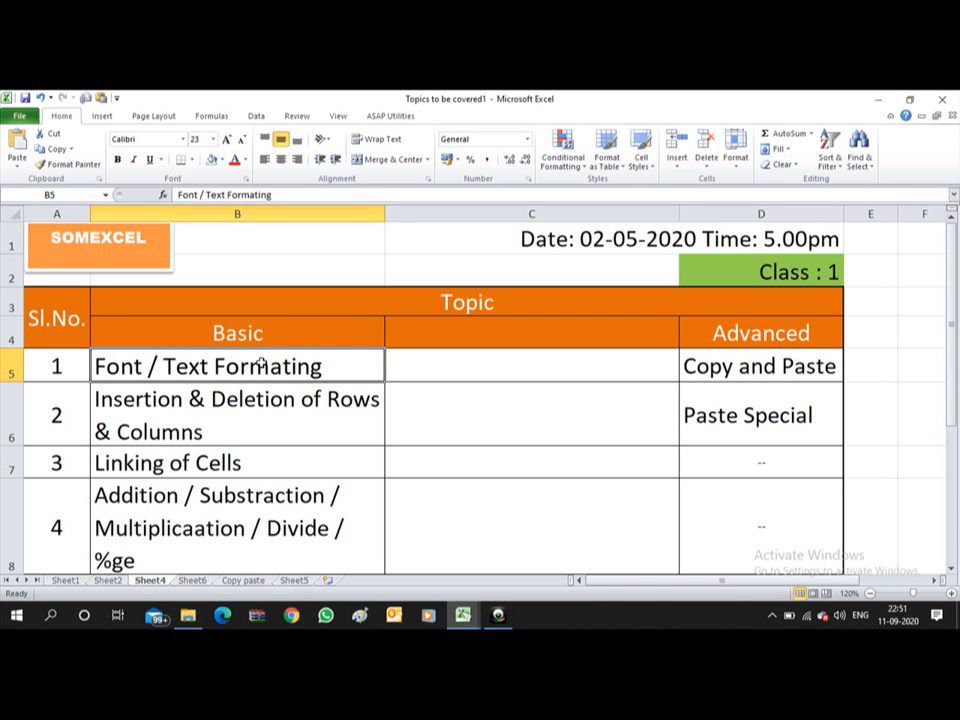
# Set the font colour of the "Font / Text Formating" cell B5 to the standard colour Dark Blue
pyautogui.click(245, 162)
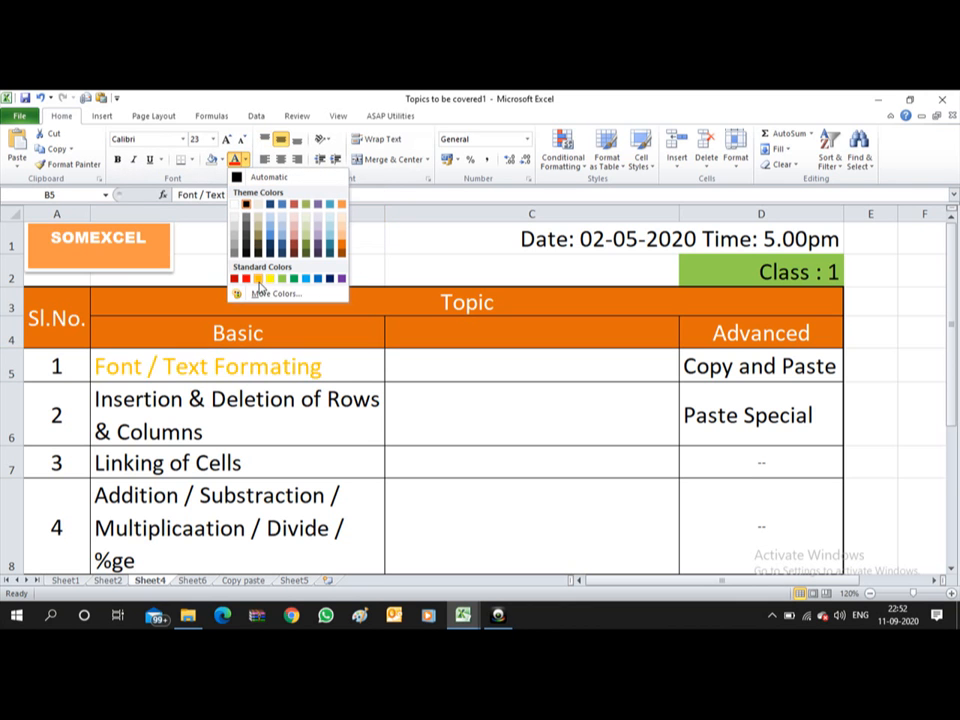
pyautogui.click(227, 368)
pyautogui.rightClick(229, 369)
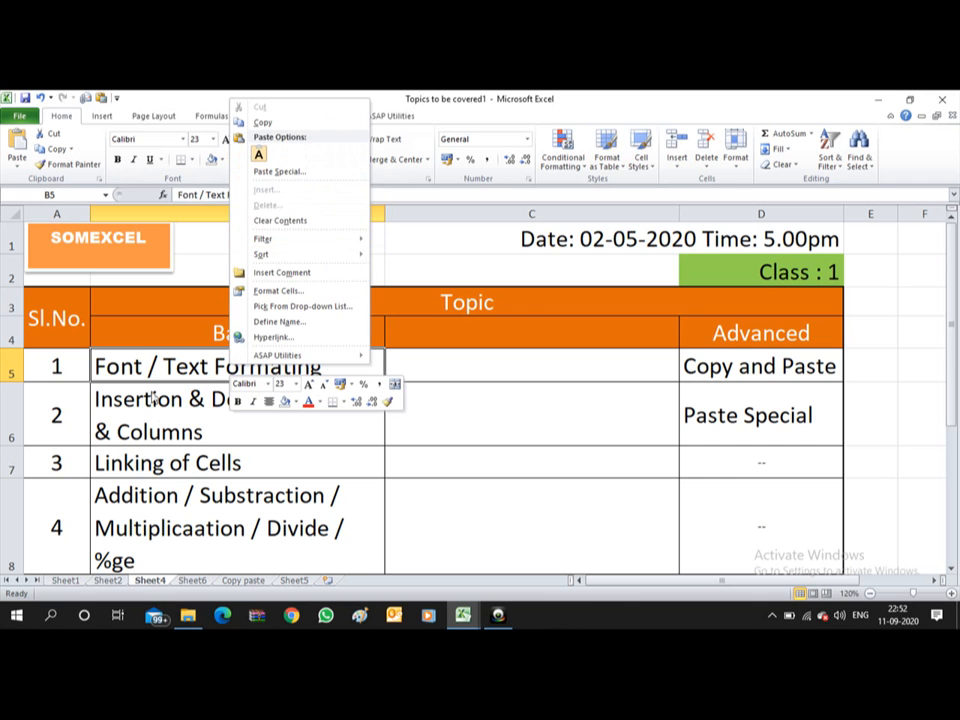
pyautogui.click(120, 364)
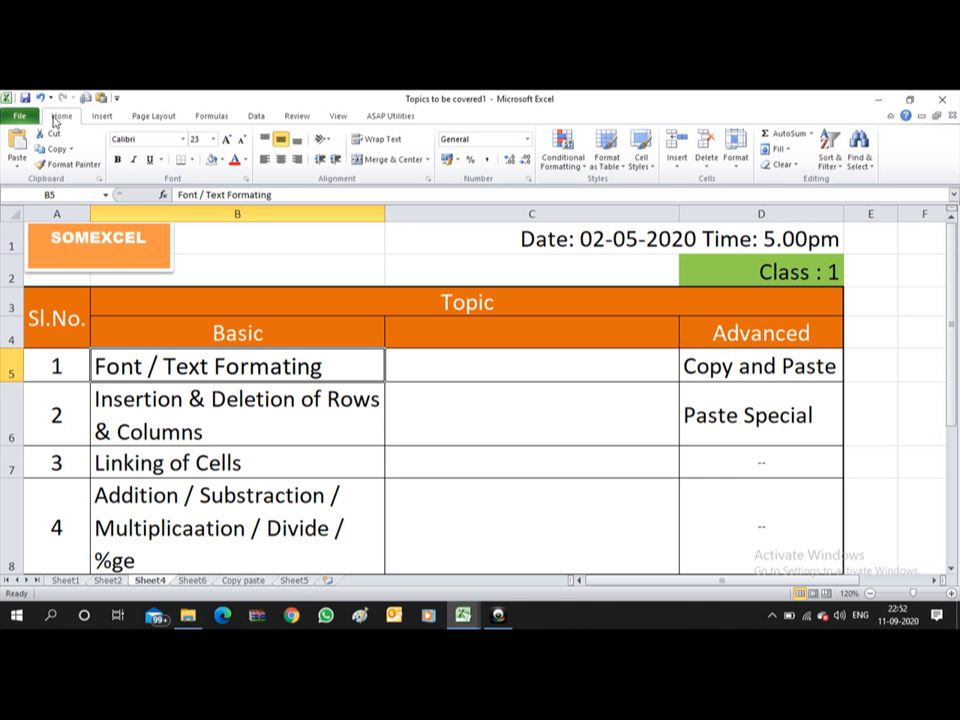
pyautogui.click(246, 162)
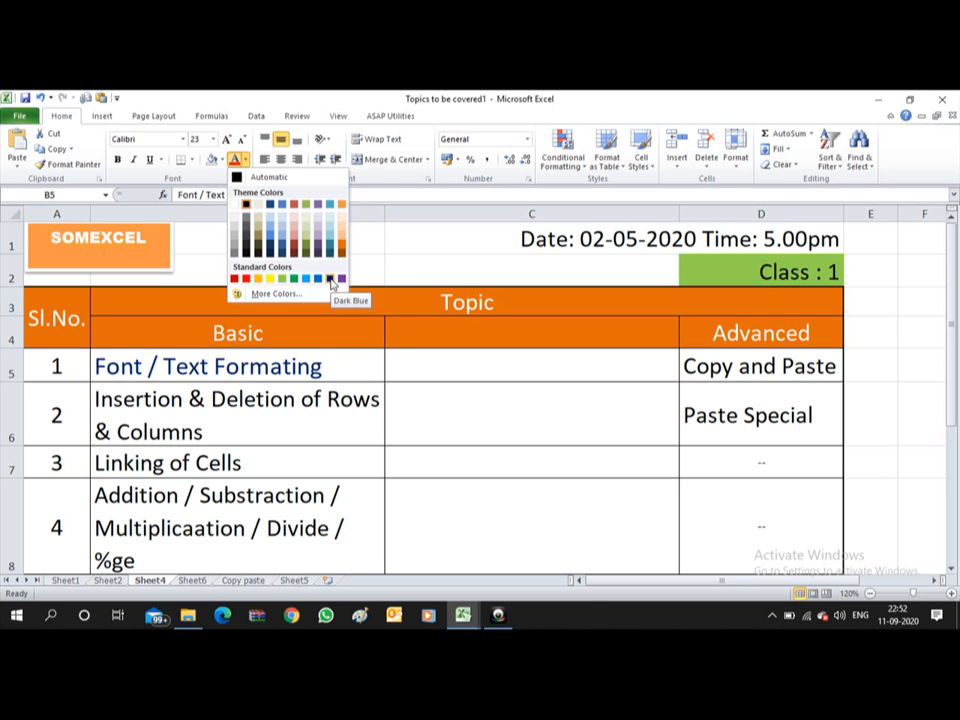
pyautogui.click(331, 284)
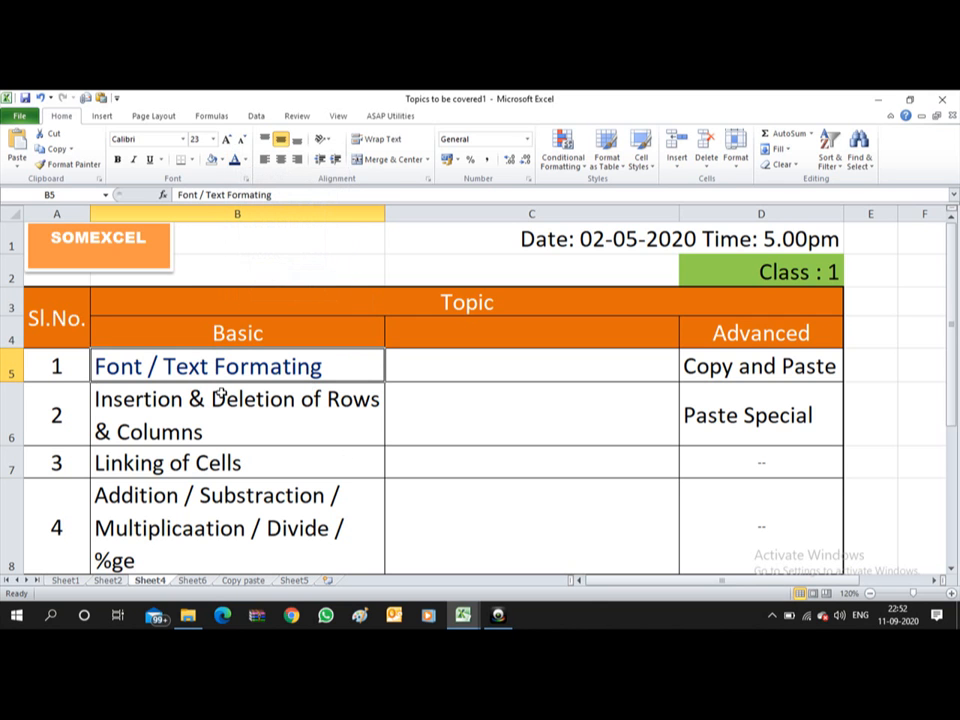
# Select the serial numbers and basic topics in the range A5:B8
pyautogui.moveTo(85, 366); pyautogui.dragTo(255, 509)
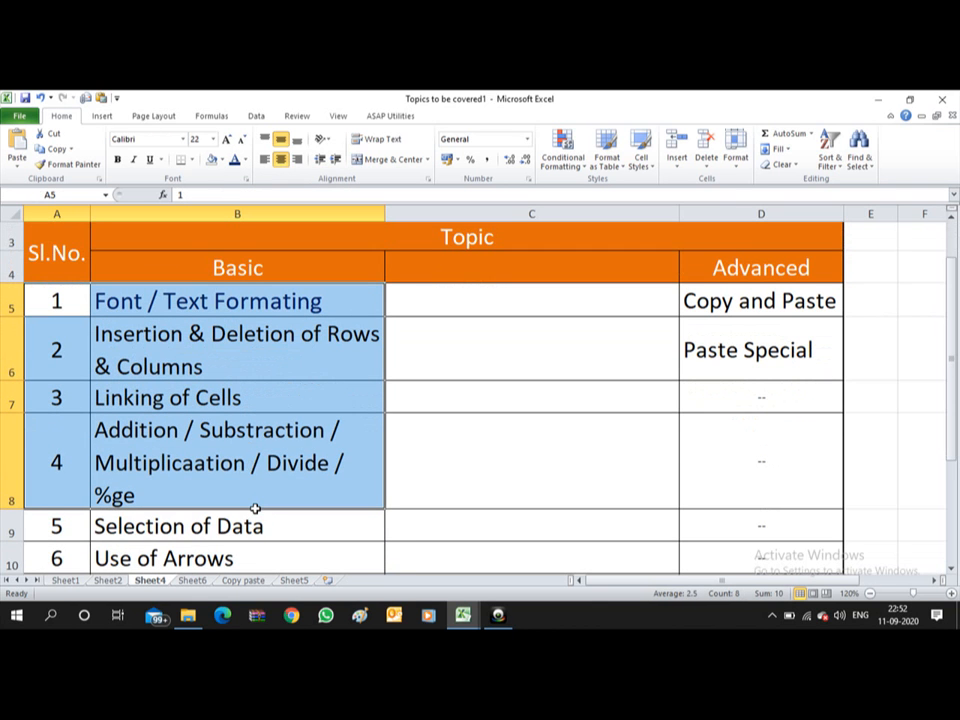
pyautogui.moveTo(60, 308); pyautogui.dragTo(272, 465)
pyautogui.moveTo(64, 302); pyautogui.dragTo(214, 463)
pyautogui.press('Right')
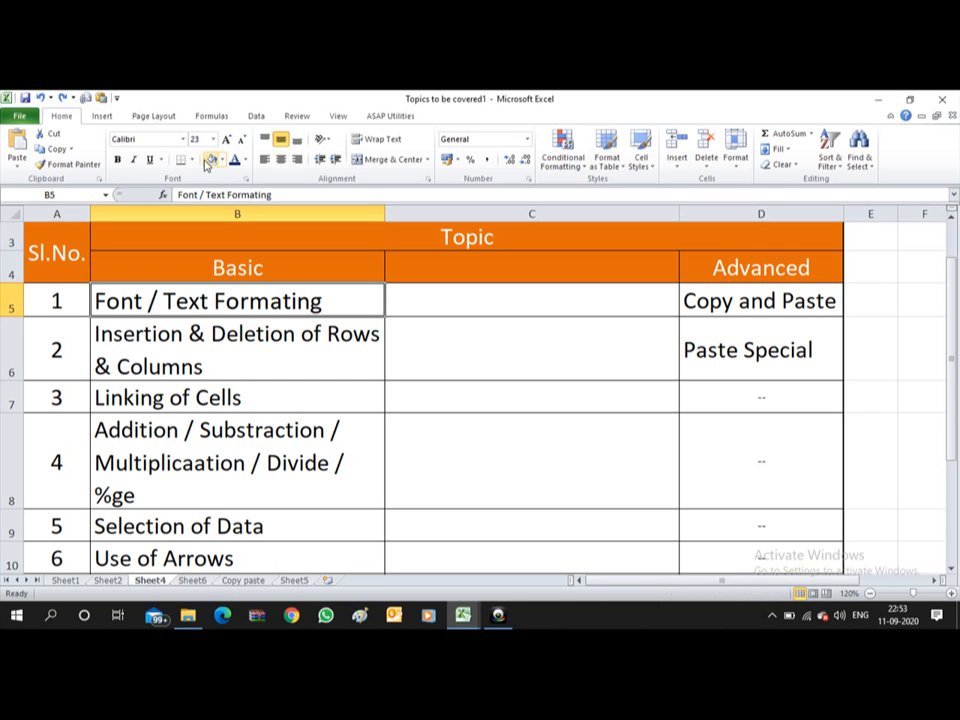
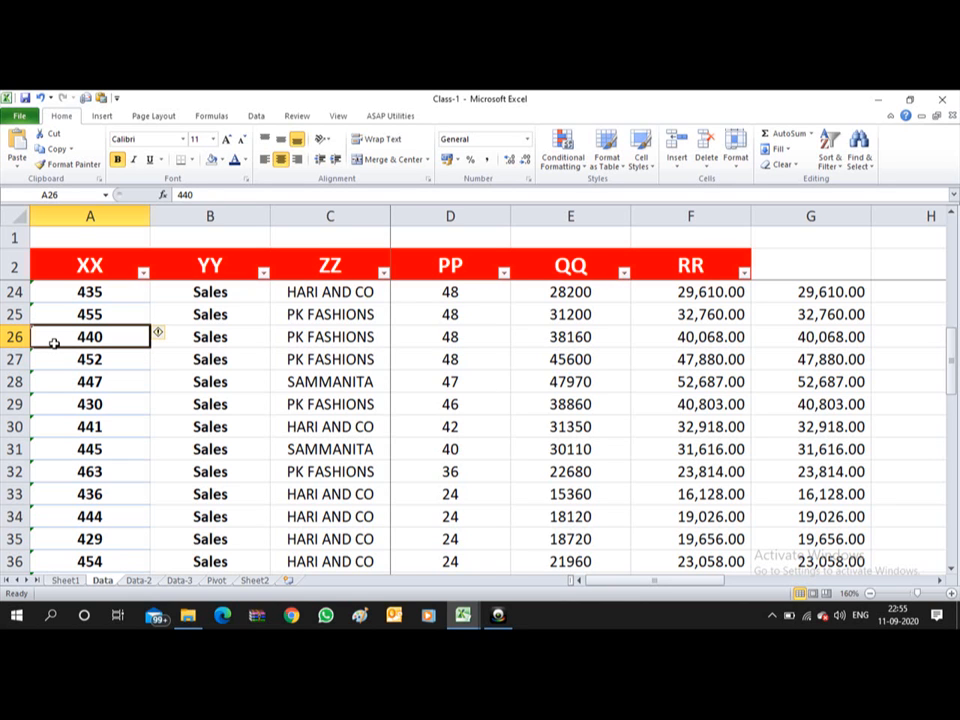
# Examine the commands available for cell A26 of the Data sheet, including those for inserting and deleting
pyautogui.click(212, 337)
pyautogui.click(63, 336)
pyautogui.rightClick(63, 336)
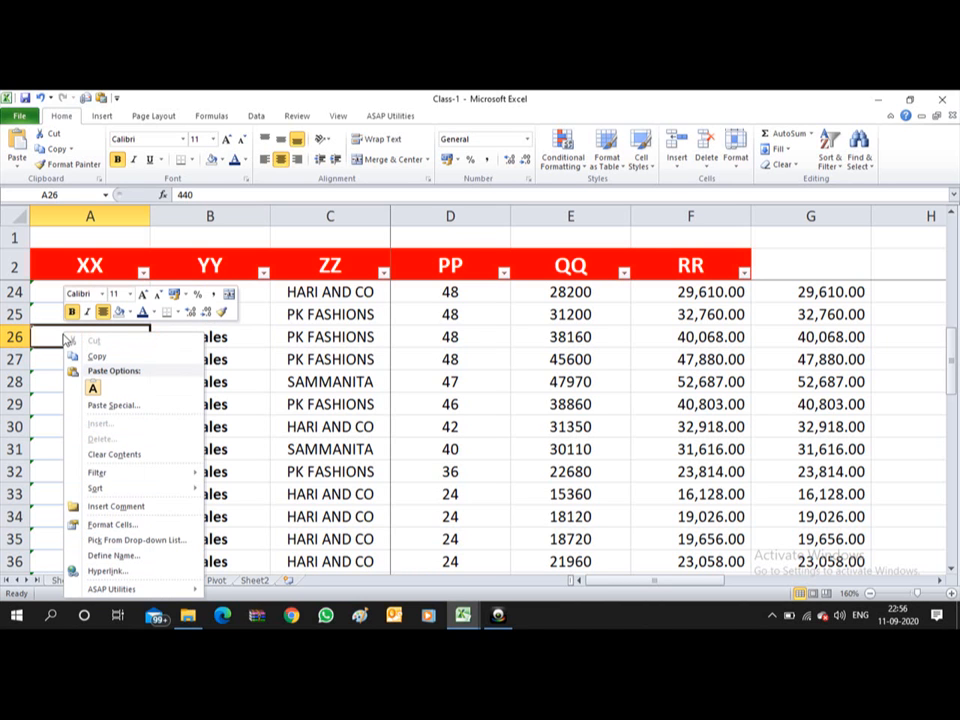
pyautogui.click(239, 346)
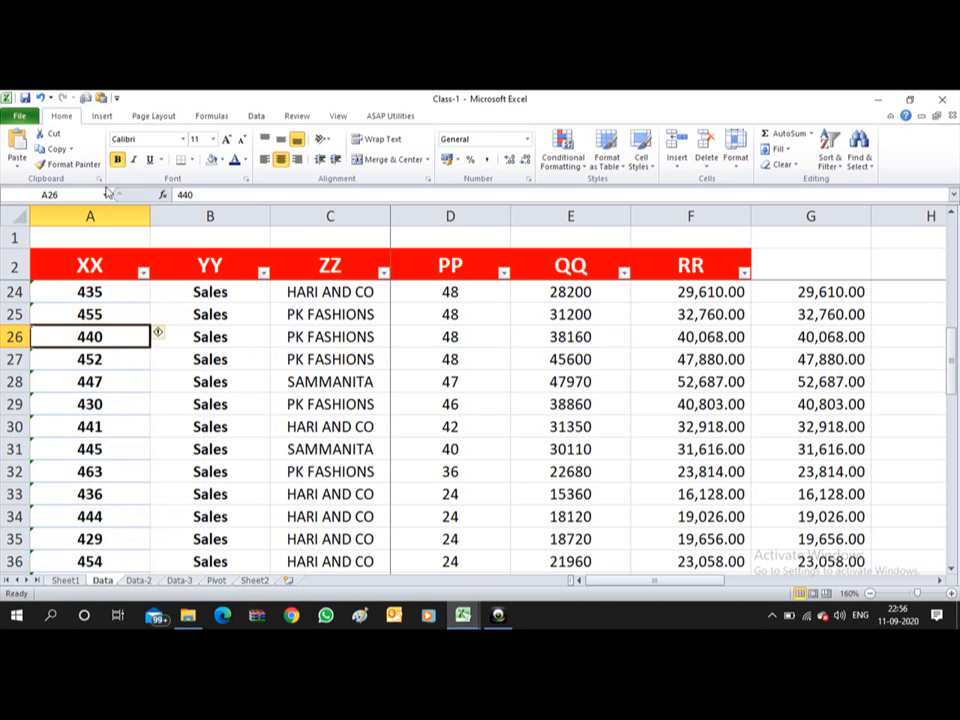
pyautogui.click(103, 117)
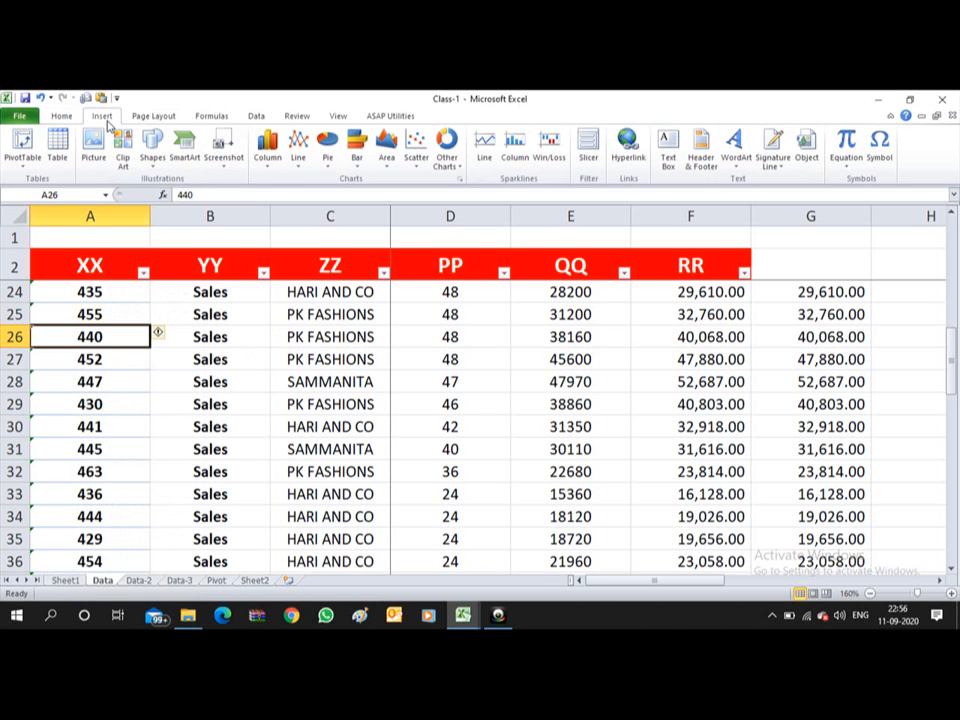
pyautogui.rightClick(95, 340)
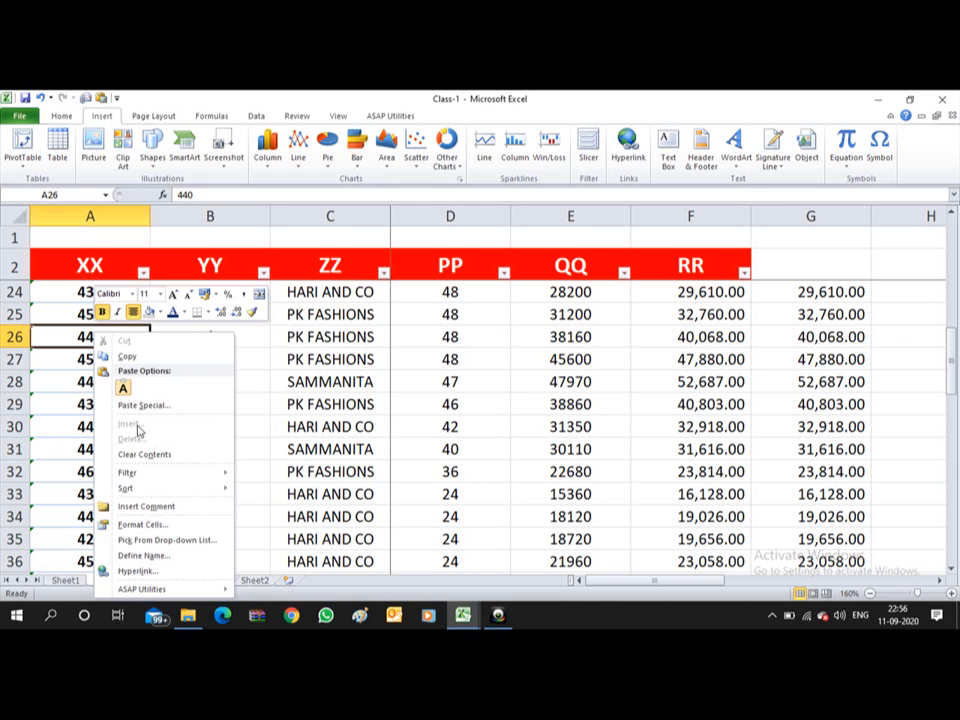
pyautogui.press('Escape')
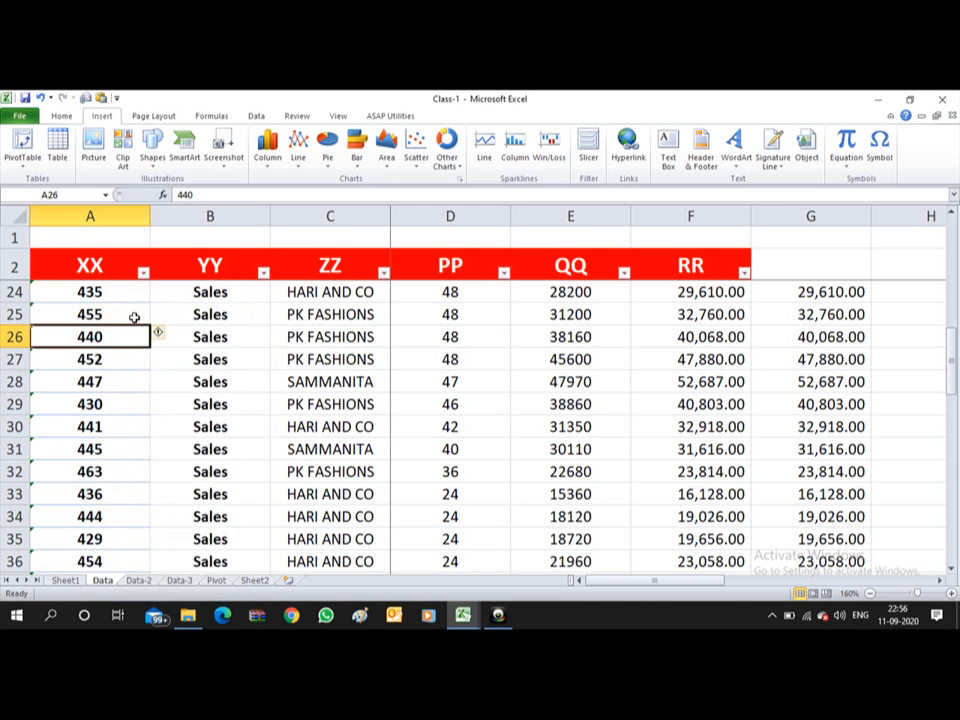
pyautogui.press('Down')
pyautogui.press('Up')
pyautogui.rightClick(76, 341)
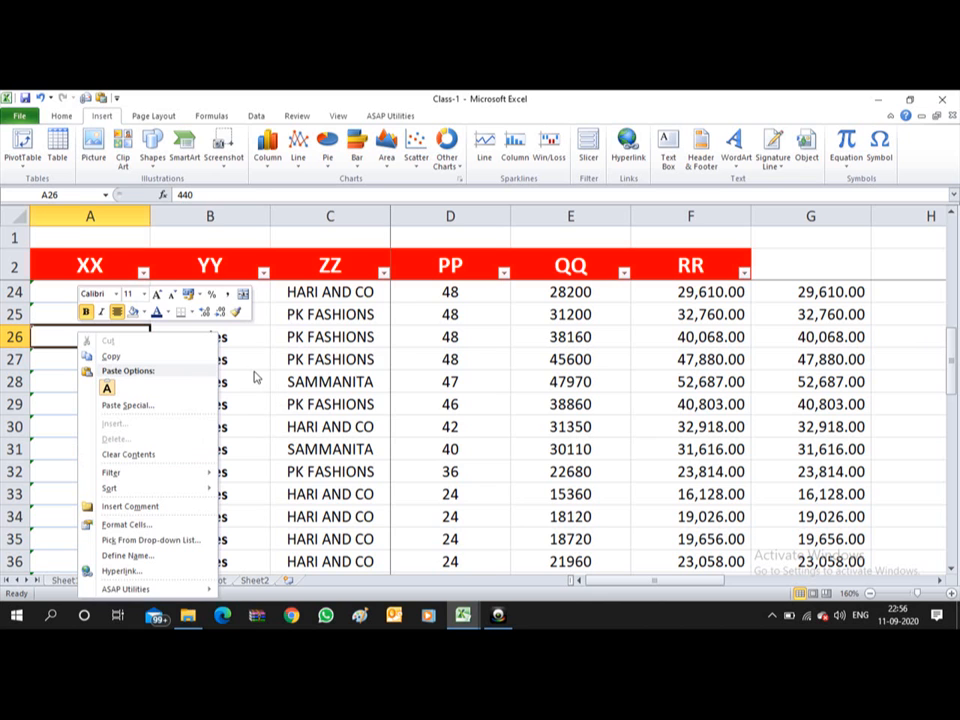
pyautogui.press('Escape')
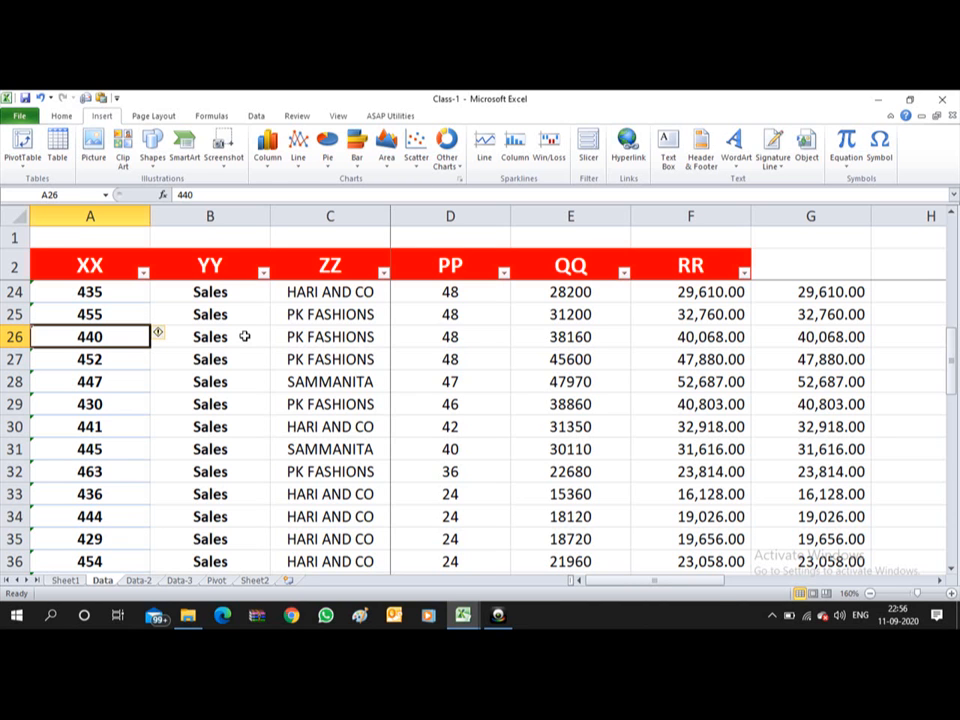
# Insert a blank row above row 26 of the Data sheet, and remove it again
pyautogui.hotkey('shift', 'space')
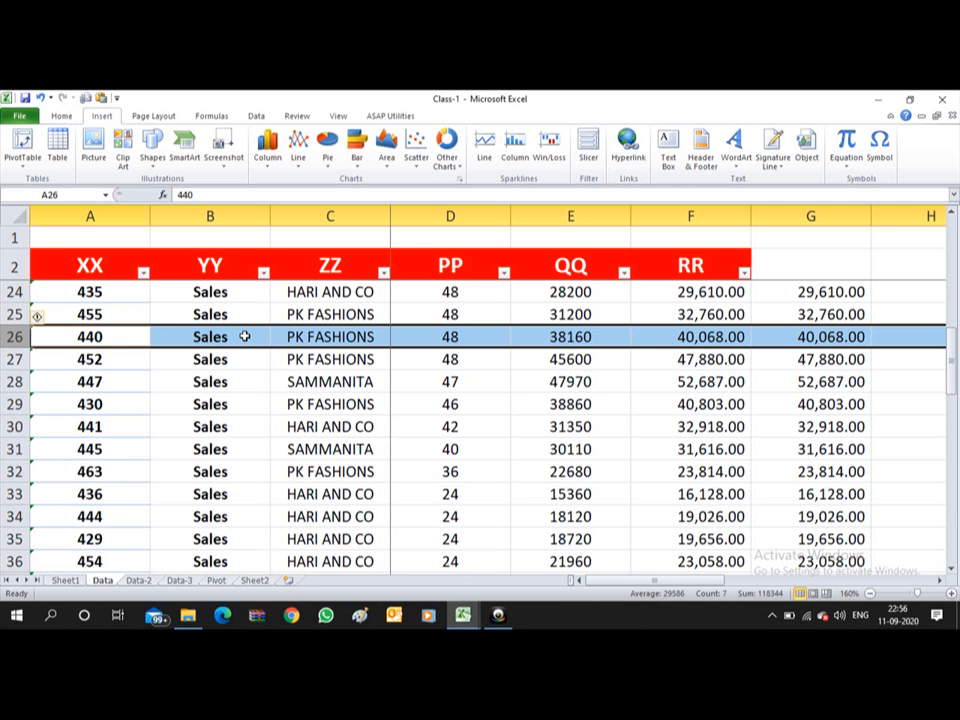
pyautogui.press('Down')
pyautogui.press('Up')
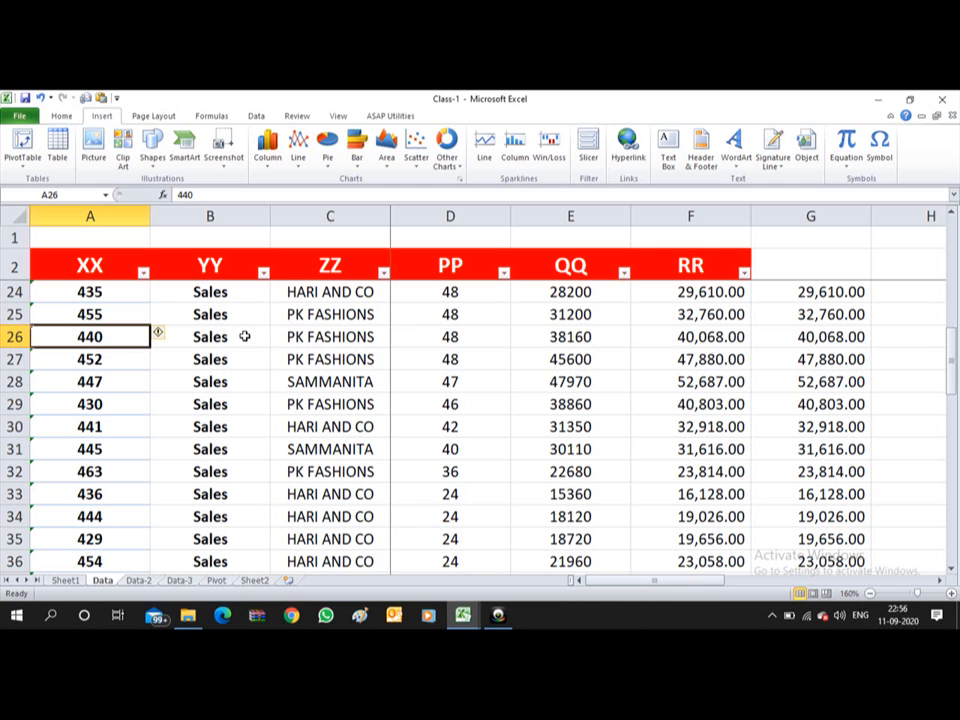
pyautogui.hotkey('shift', 'space')
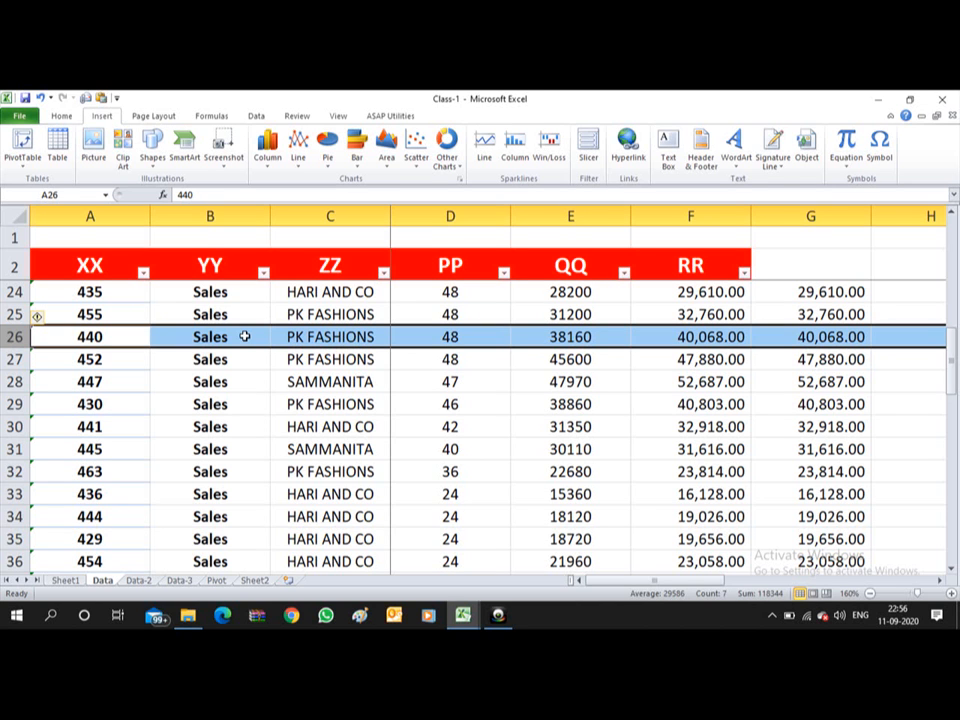
pyautogui.hotkey('ctrl', 'shift', '+')
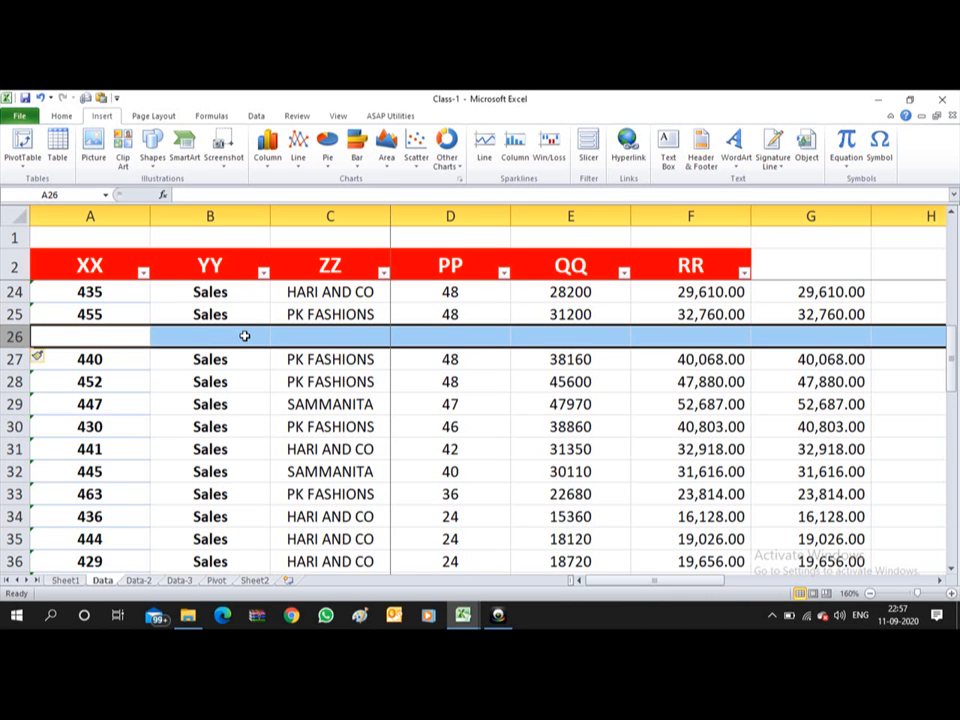
pyautogui.hotkey('ctrl', '-')
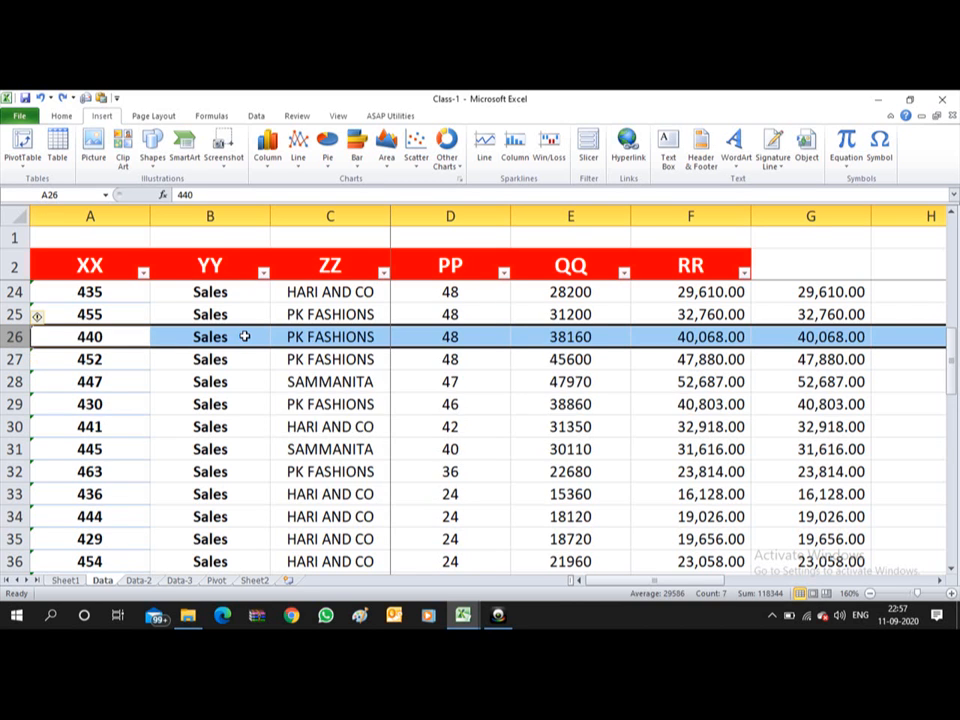
# Select the entire row 26 and insert one blank row above it
pyautogui.press('Down')
pyautogui.press('Up')
pyautogui.hotkey('shift', 'space')
pyautogui.press('Down')
pyautogui.press('Up')
pyautogui.hotkey('shift', 'space')
pyautogui.hotkey('ctrl', 'shift', '+')
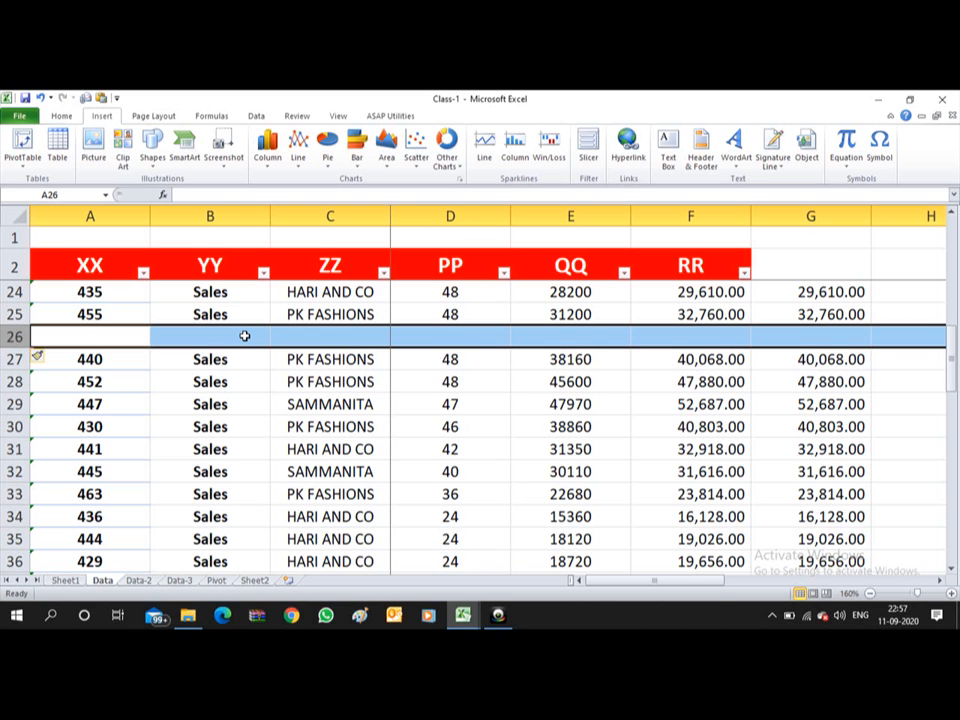
pyautogui.hotkey('shift', 'Down')
pyautogui.hotkey('shift', 'Down')
pyautogui.hotkey('shift', 'Down')
pyautogui.hotkey('shift', 'Down')
pyautogui.hotkey('shift', 'Down')
pyautogui.hotkey('shift', 'Down')
pyautogui.hotkey('shift', 'Down')
pyautogui.hotkey('shift', 'Down')
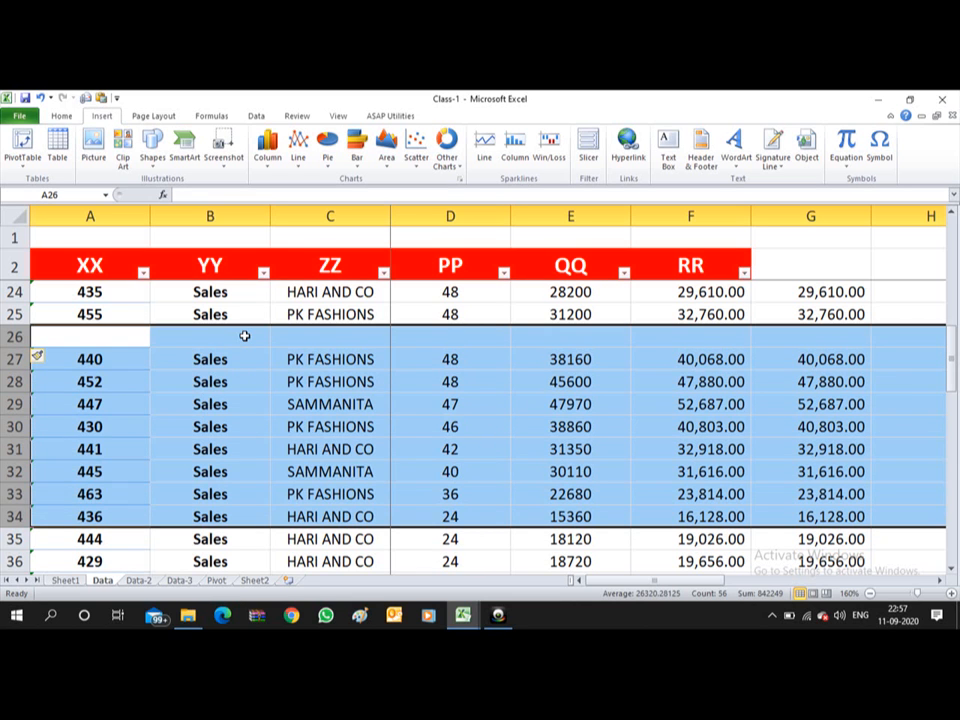
pyautogui.press('Down')
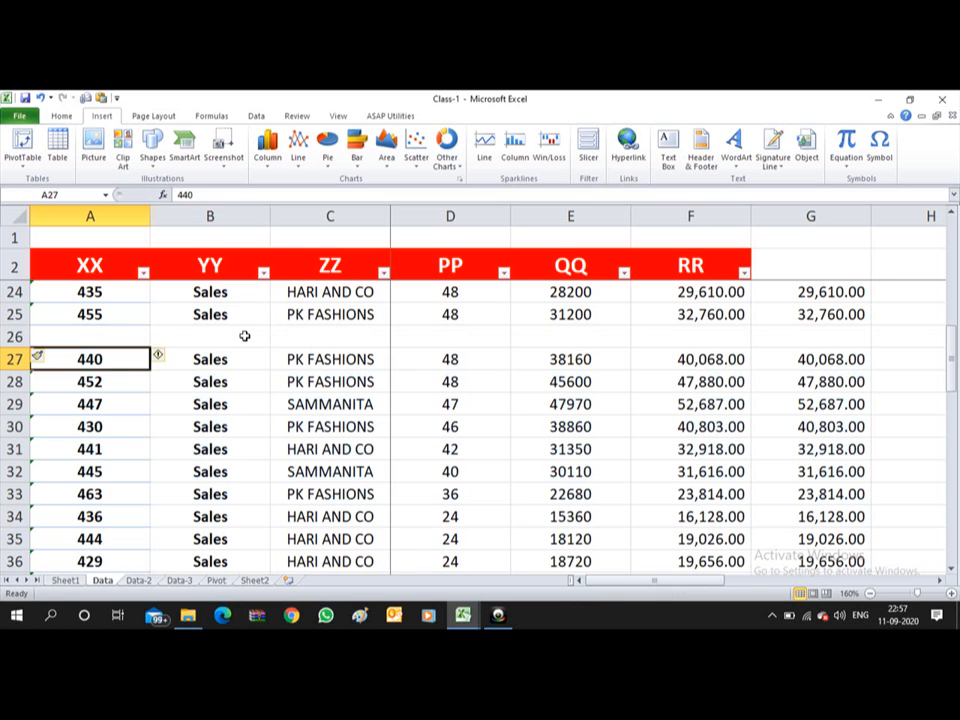
# Select the entire rows 26 to 33 and insert eight more blank rows above them
pyautogui.press('Up')
pyautogui.hotkey('shift', 'Down')
pyautogui.hotkey('shift', 'Down')
pyautogui.hotkey('shift', 'Down')
pyautogui.hotkey('shift', 'Down')
pyautogui.hotkey('shift', 'Down')
pyautogui.hotkey('shift', 'Down')
pyautogui.hotkey('shift', 'Down')
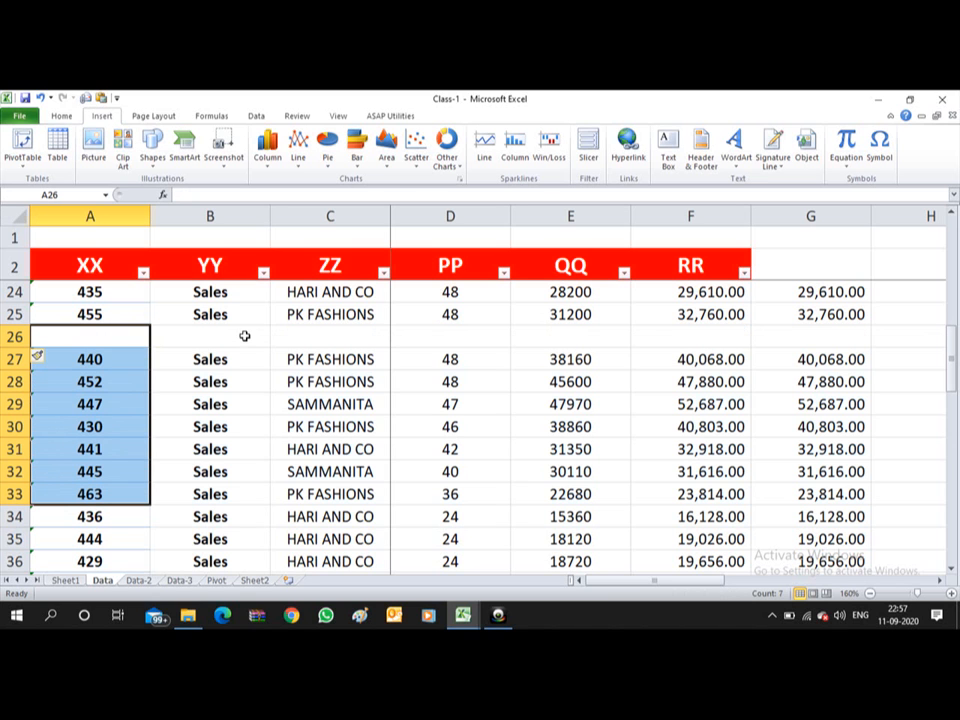
pyautogui.hotkey('shift', 'space')
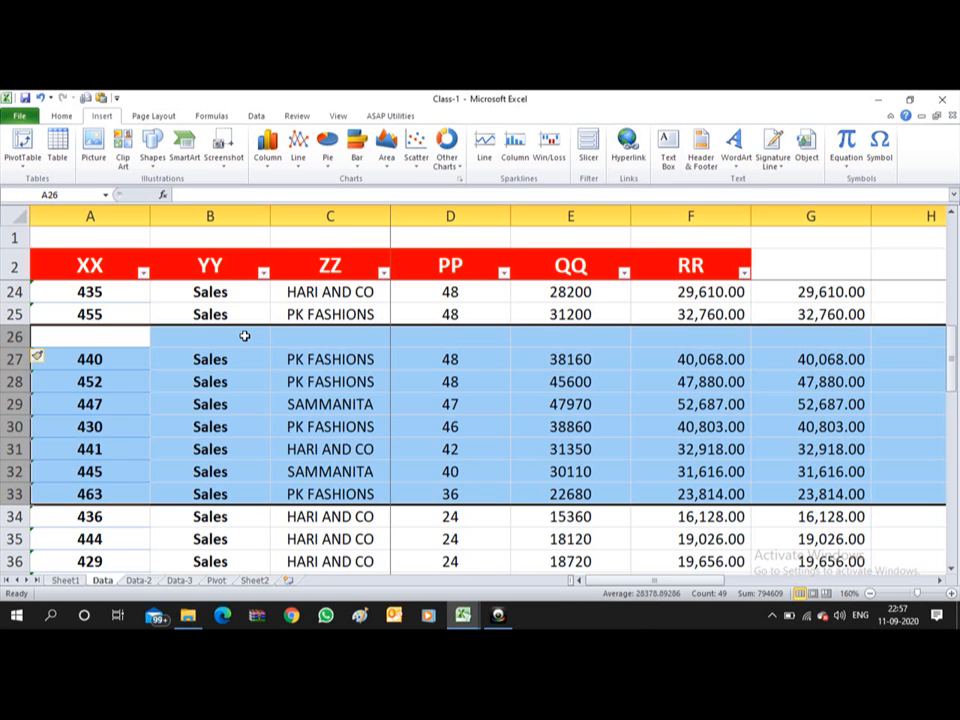
pyautogui.hotkey('ctrl', 'shift', '+')
pyautogui.press('Down')
pyautogui.press('Down')
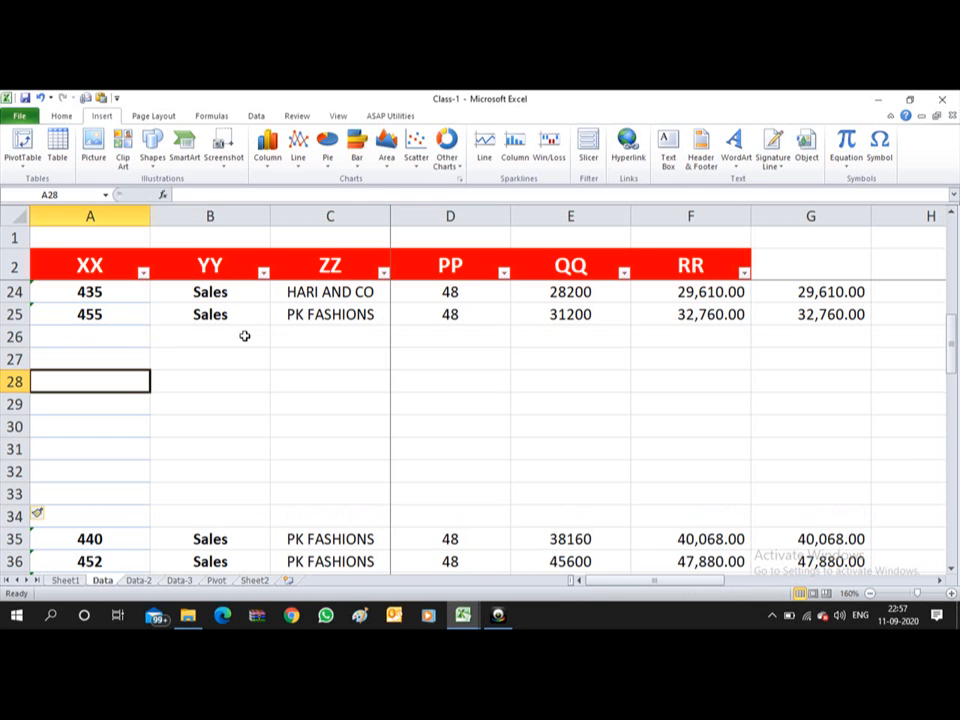
pyautogui.press('Up')
pyautogui.press('Up')
pyautogui.press('Down')
pyautogui.press('Down')
pyautogui.press('Down')
pyautogui.press('Down')
pyautogui.press('Down')
pyautogui.press('Down')
pyautogui.press('Down')
pyautogui.press('Down')
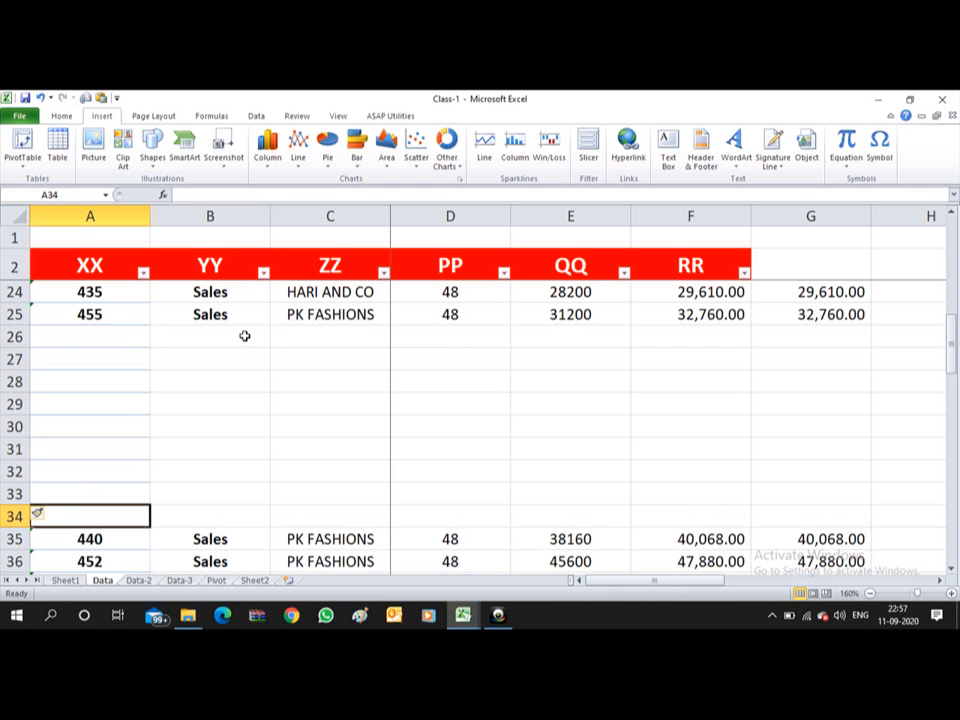
# Undo the insertion of the eight blank rows and of the single blank row at row 26
pyautogui.hotkey('ctrl', 'z')
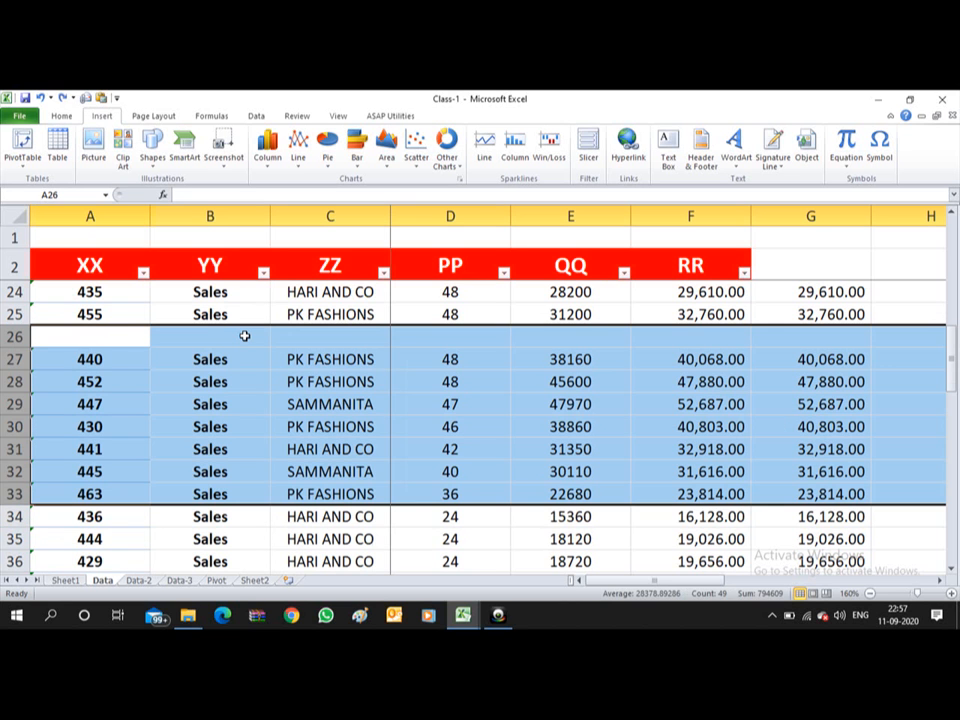
pyautogui.hotkey('ctrl', 'z')
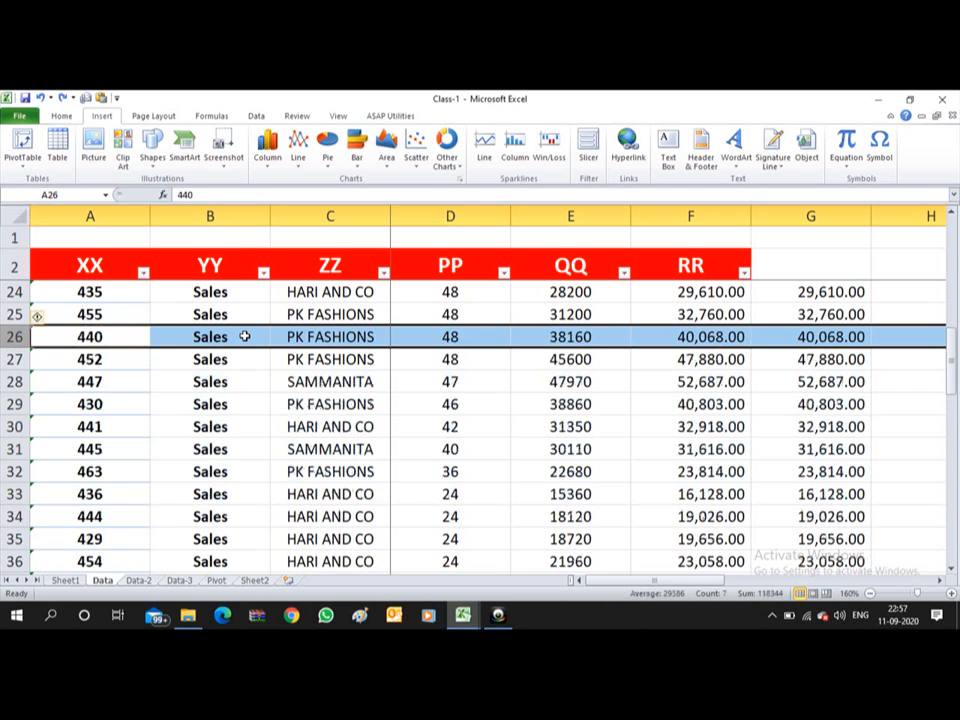
pyautogui.press('Right')
pyautogui.press('Right')
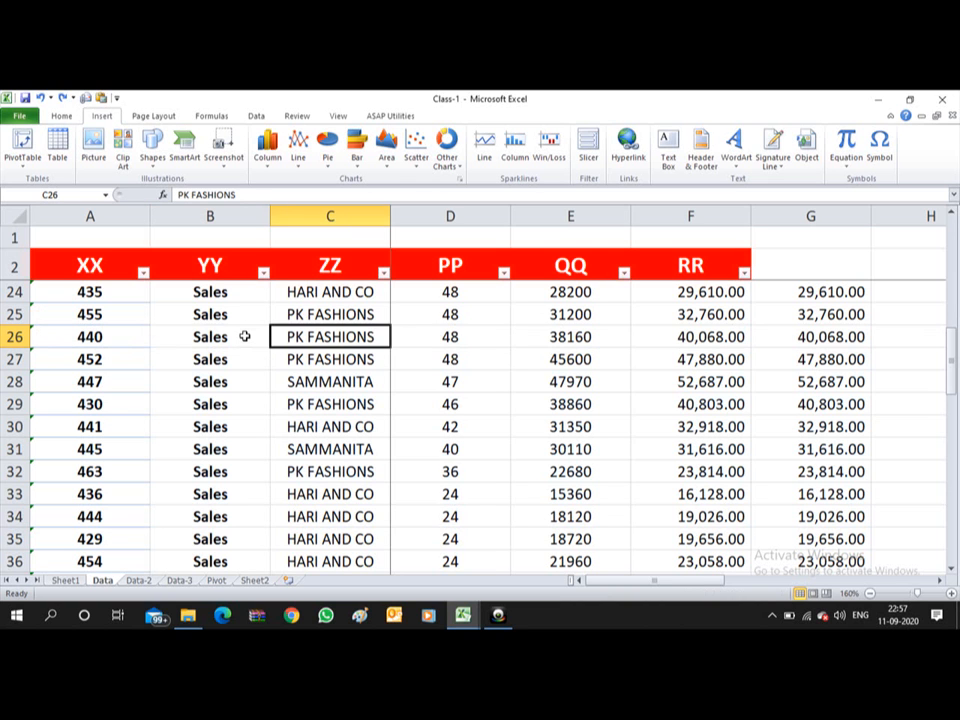
pyautogui.click(244, 336)
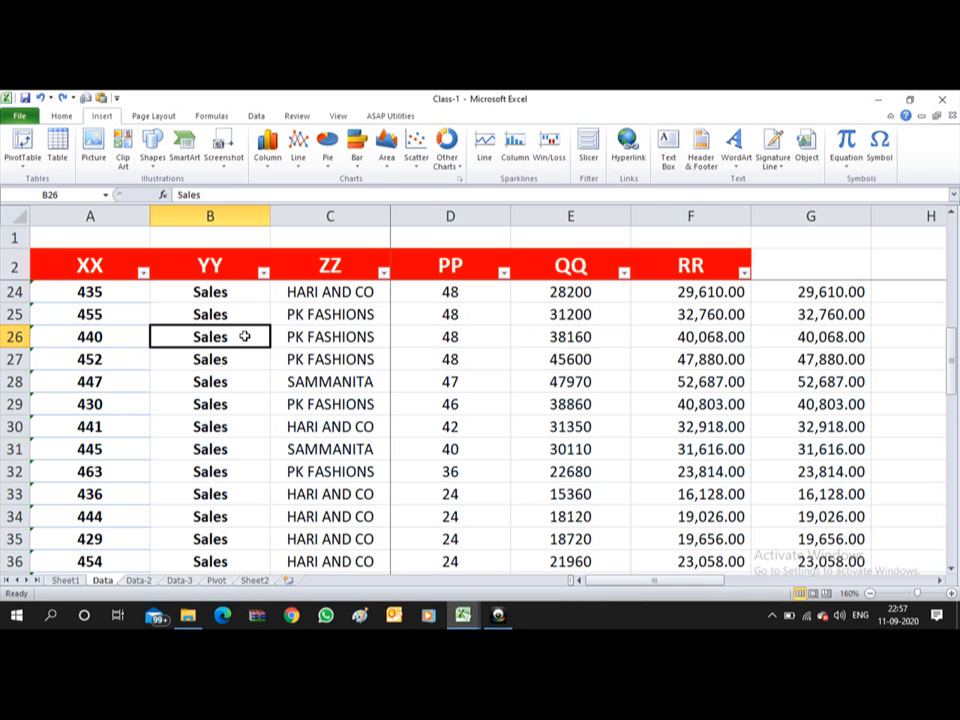
pyautogui.press('Right')
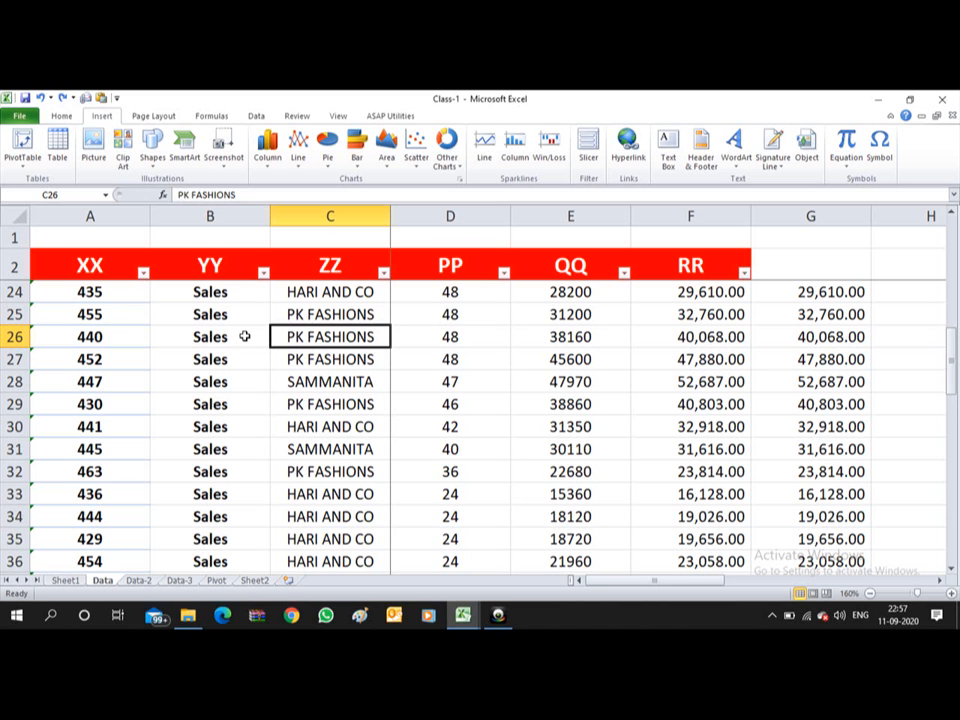
pyautogui.press('Left')
pyautogui.press('Right')
pyautogui.press('Left')
pyautogui.press('Right')
pyautogui.press('Left')
pyautogui.press('Right')
pyautogui.press('Left')
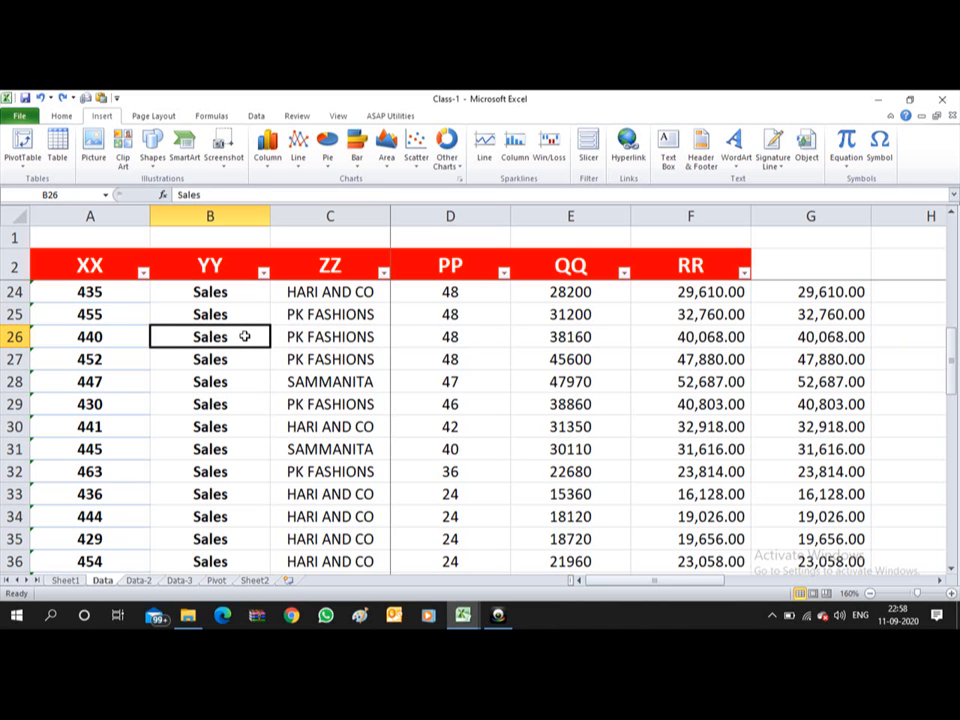
pyautogui.press('Right')
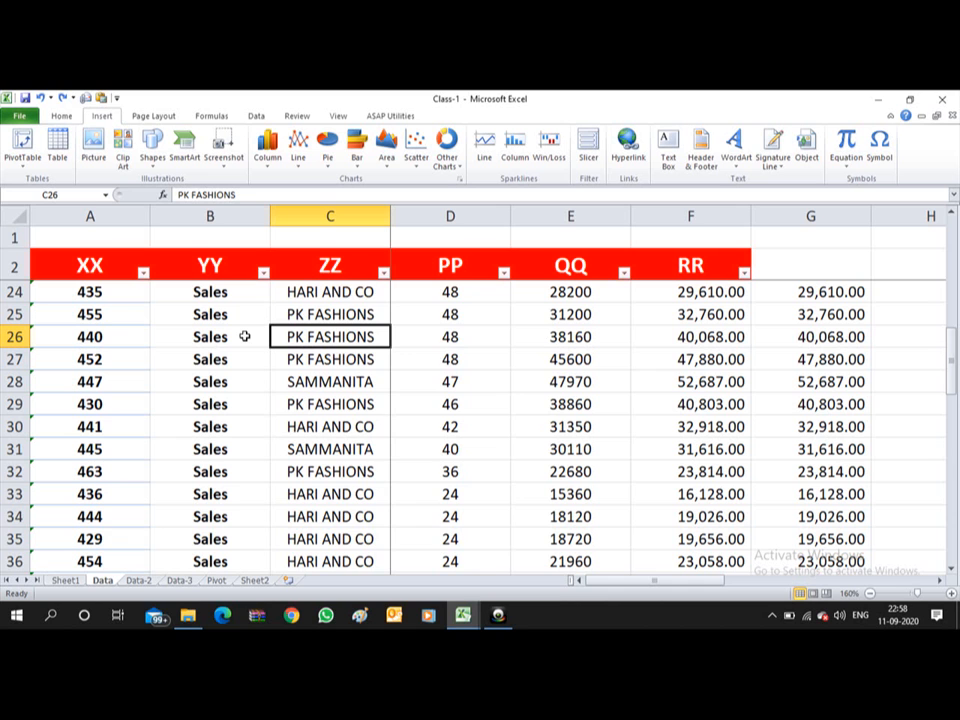
# Insert a blank column before the ZZ column, and remove it again
pyautogui.rightClick(335, 335)
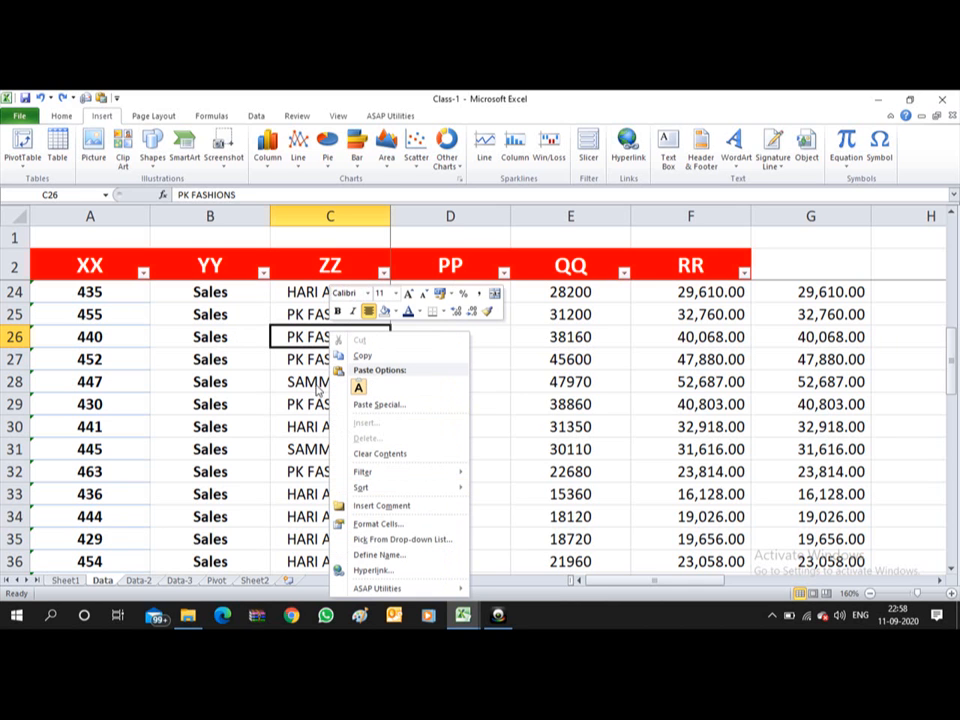
pyautogui.click(299, 333)
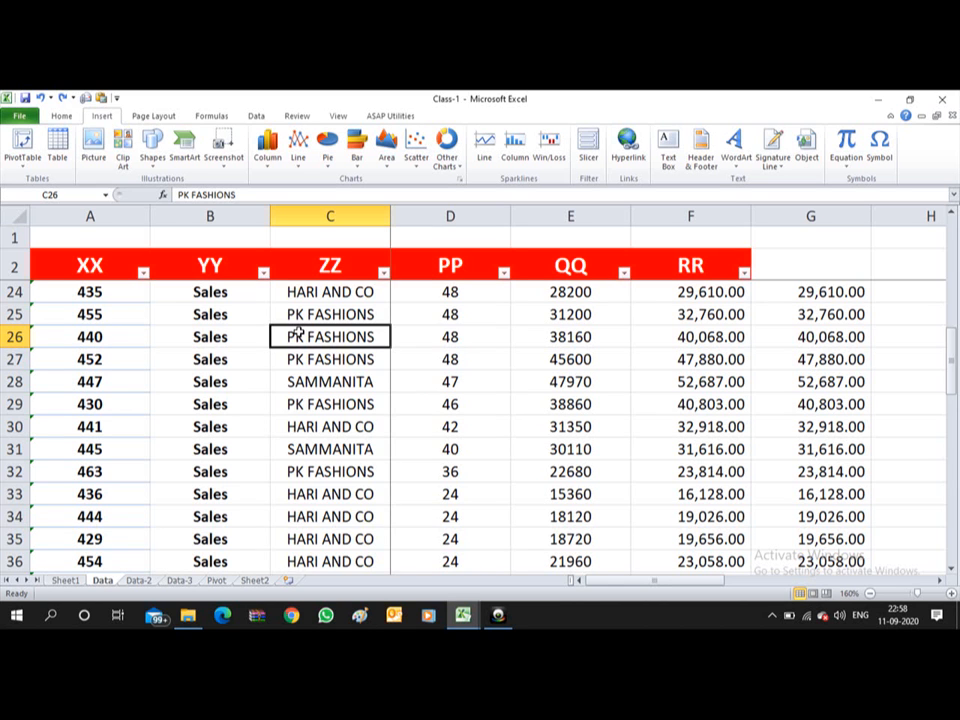
pyautogui.hotkey('ctrl', 'space')
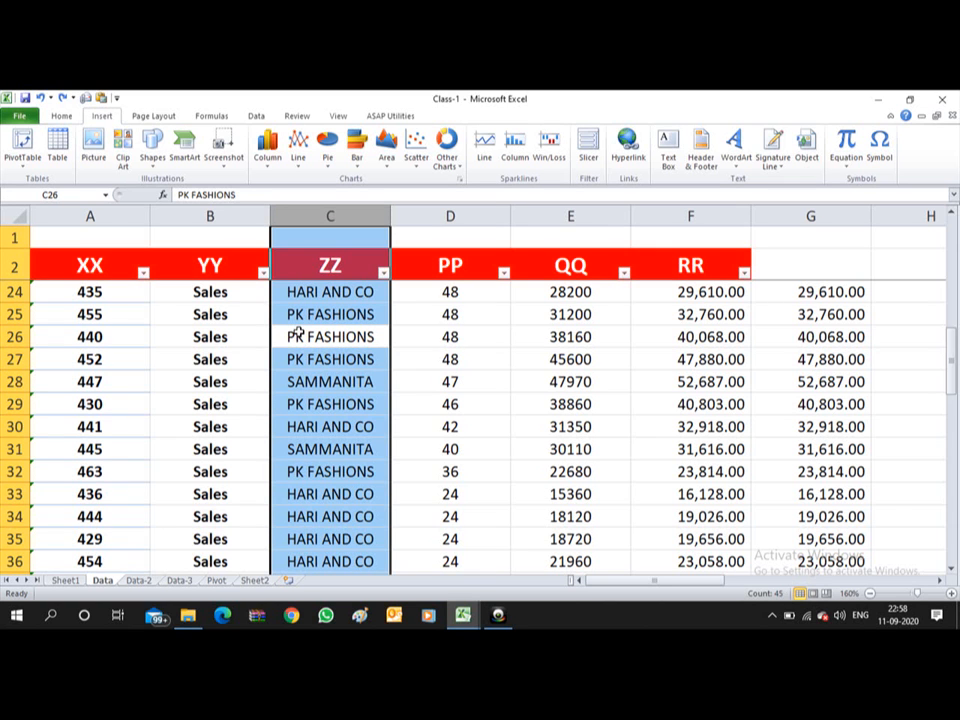
pyautogui.hotkey('ctrl', 'shift', '=')
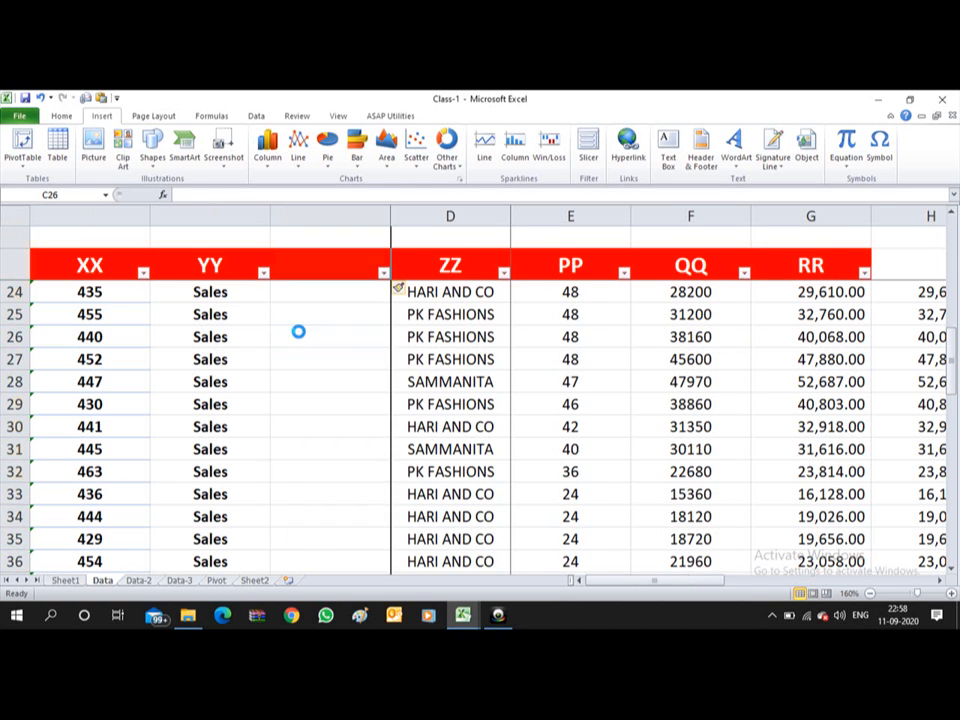
pyautogui.hotkey('ctrl', '-')
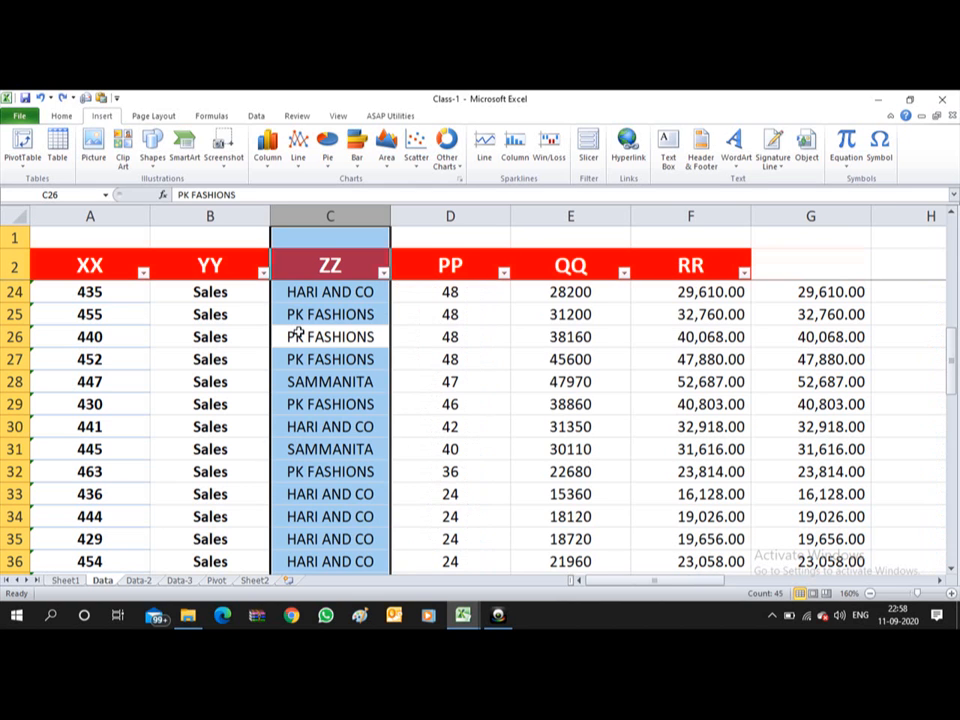
# Select the entire columns C to E and insert three blank columns before the ZZ column
pyautogui.press('Down')
pyautogui.hotkey('shift', 'Right')
pyautogui.hotkey('shift', 'Right')
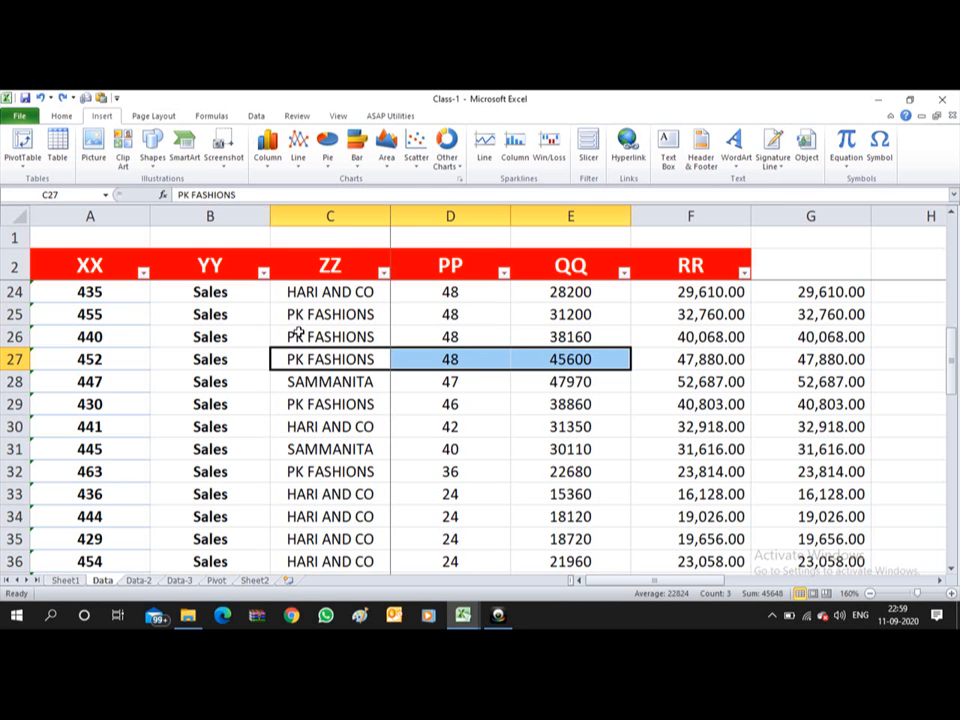
pyautogui.hotkey('ctrl', 'space')
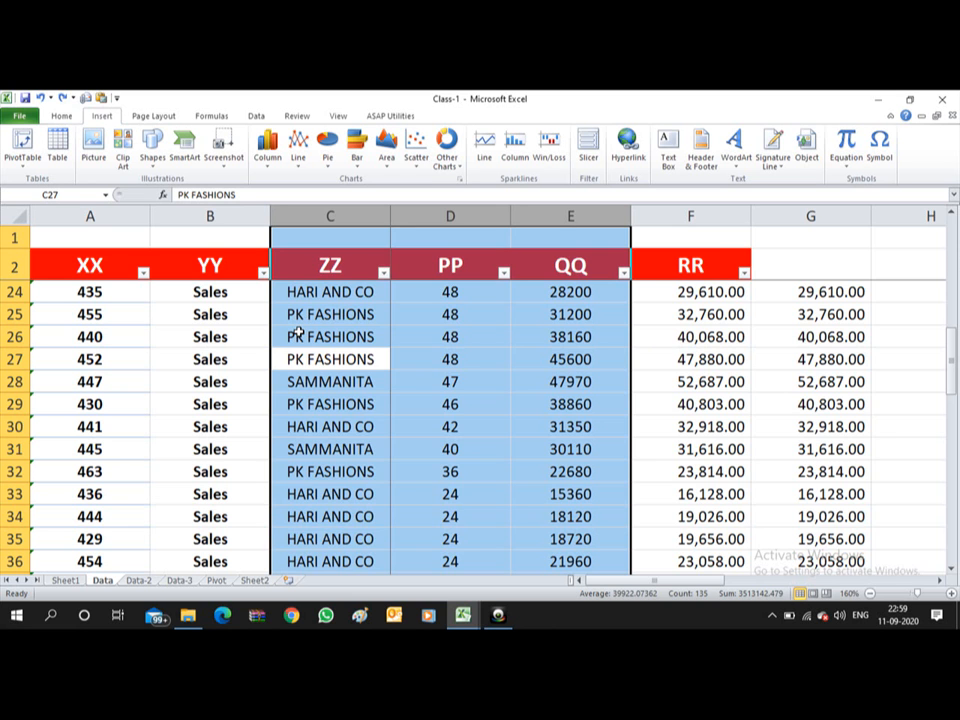
pyautogui.hotkey('ctrl', 'shift', '+')
pyautogui.press('Down')
pyautogui.press('Down')
pyautogui.press('Down')
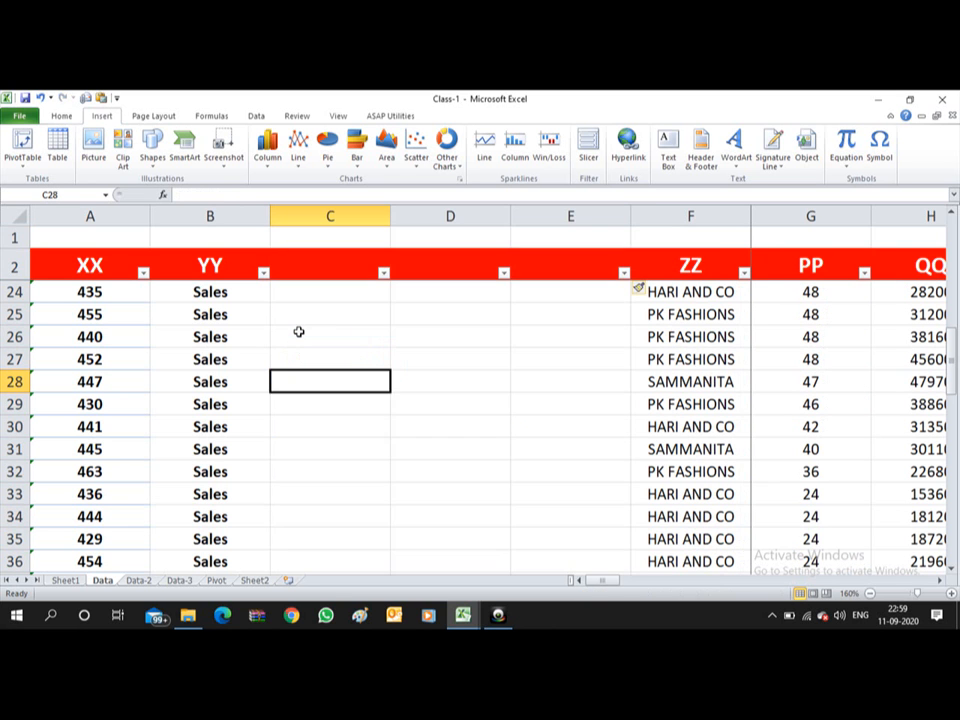
# Delete the three blank columns C to E between the YY and ZZ columns
pyautogui.hotkey('ctrl', 'space')
pyautogui.hotkey('shift', 'Right')
pyautogui.hotkey('shift', 'Right')
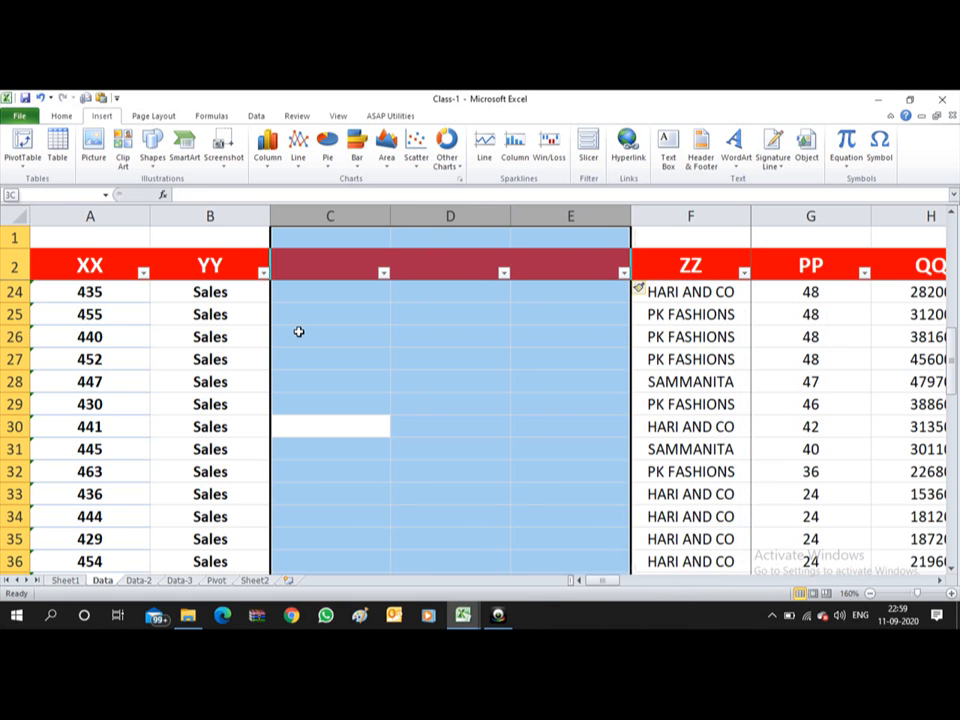
pyautogui.hotkey('ctrl', '-')
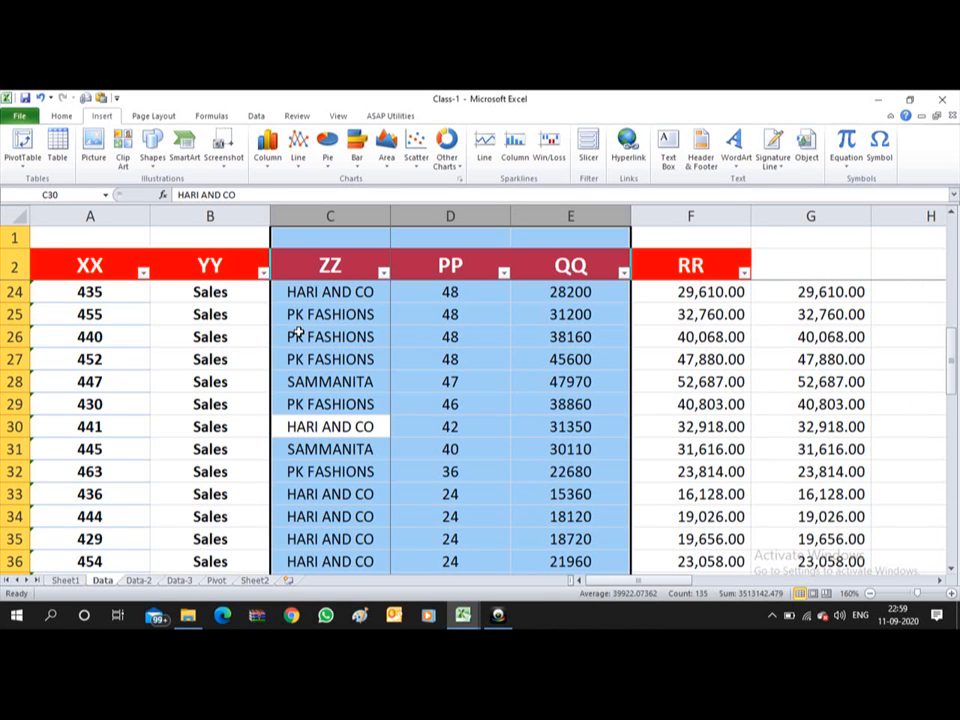
pyautogui.press('Down')
pyautogui.press('Down')
pyautogui.press('Up')
pyautogui.press('Up')
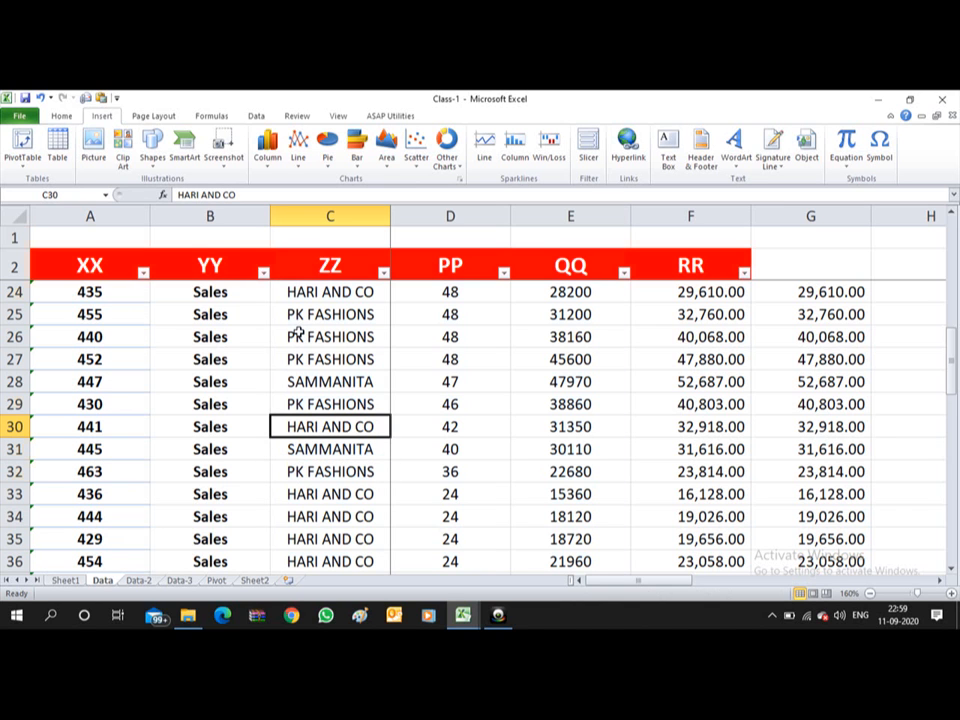
pyautogui.press('Left')
pyautogui.press('Left')
pyautogui.hotkey('ctrl', 'Up')
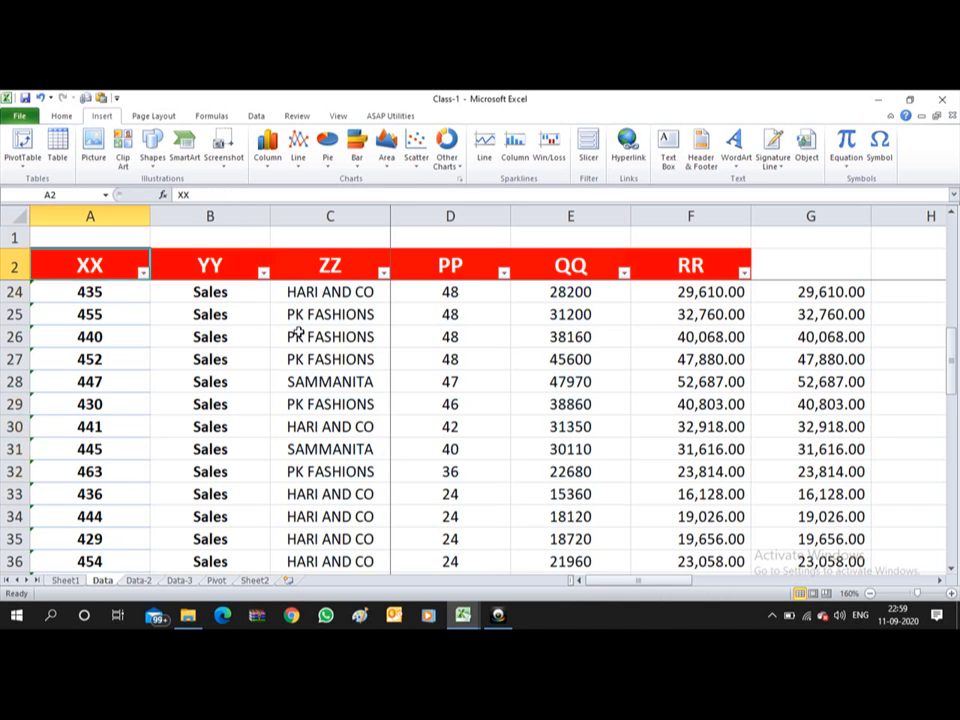
pyautogui.press('Down')
pyautogui.press('Down')
pyautogui.press('Down')
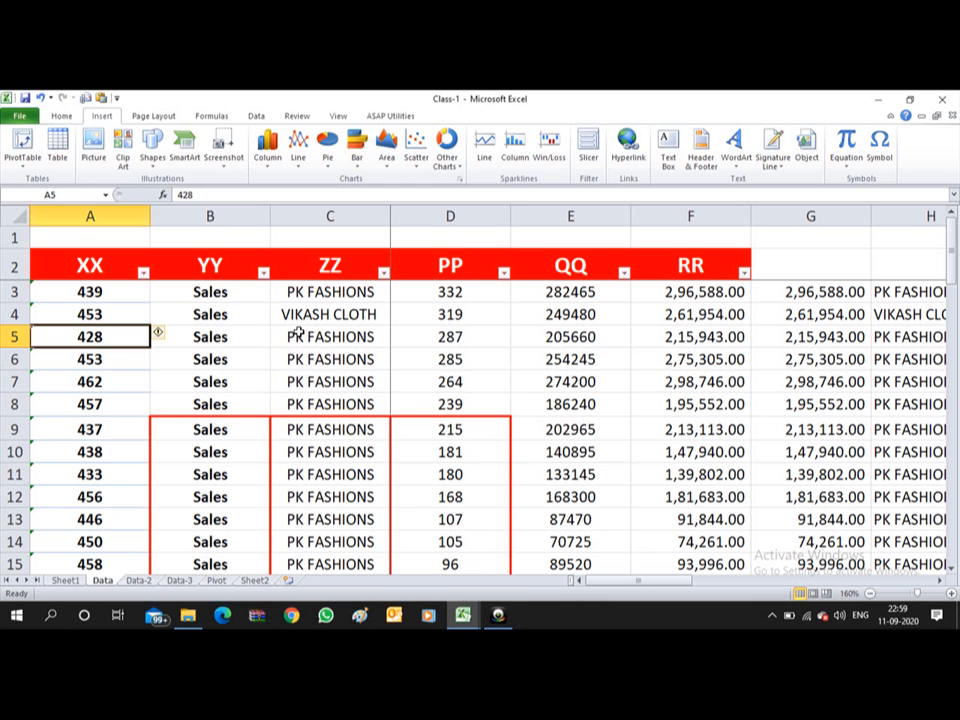
pyautogui.press('Up')
pyautogui.press('Up')
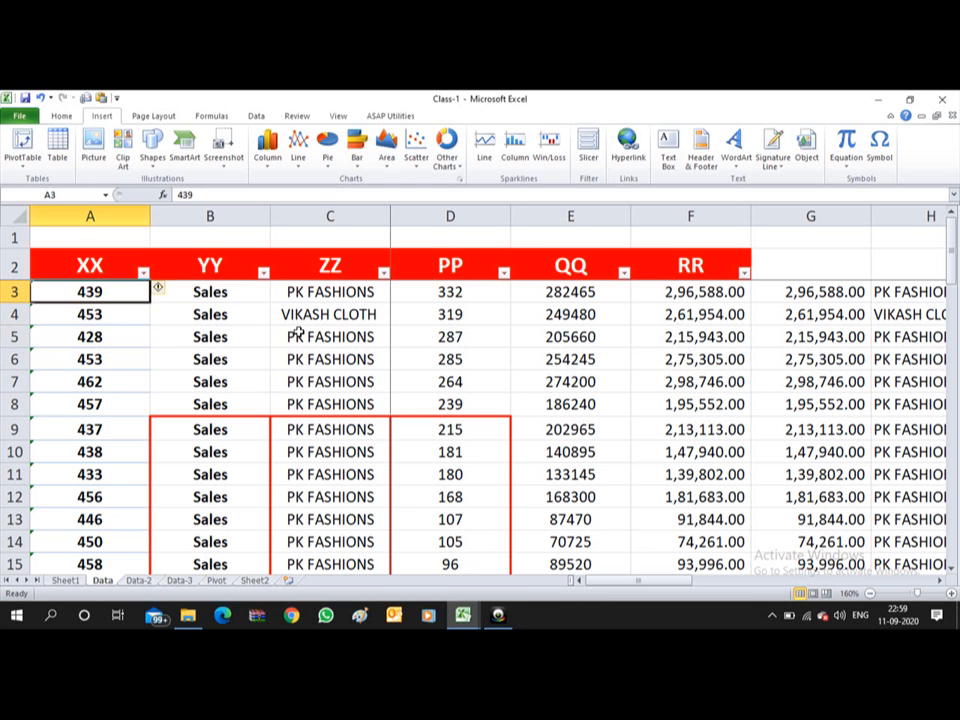
pyautogui.press('Up')
pyautogui.press('Down')
pyautogui.press('Down')
pyautogui.press('Down')
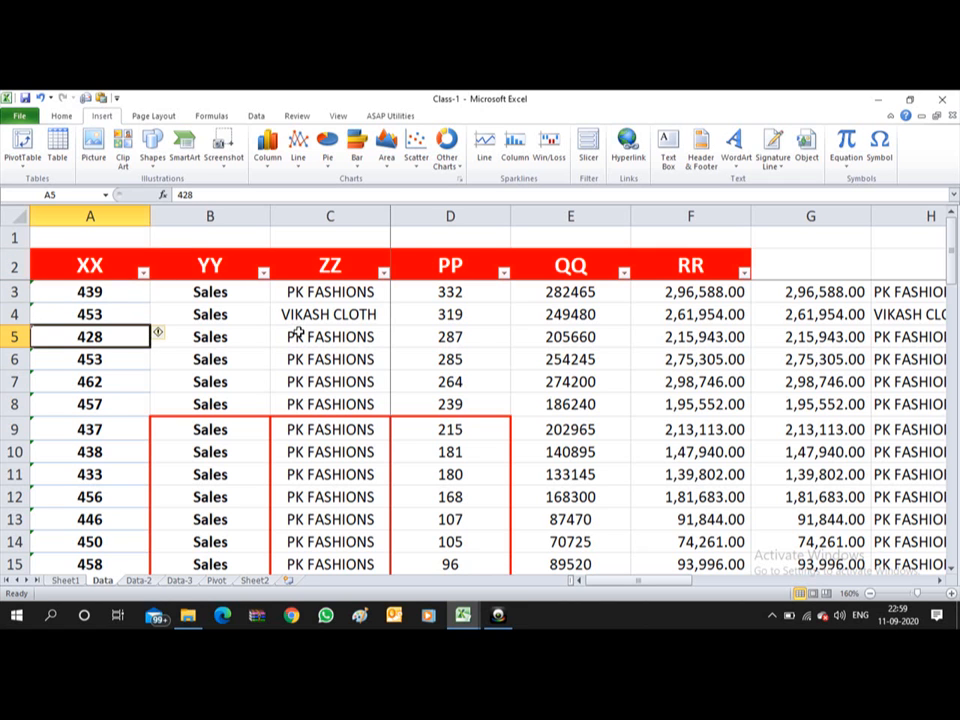
pyautogui.press('Up')
pyautogui.press('Up')
pyautogui.press('Down')
pyautogui.press('Down')
pyautogui.press('Down')
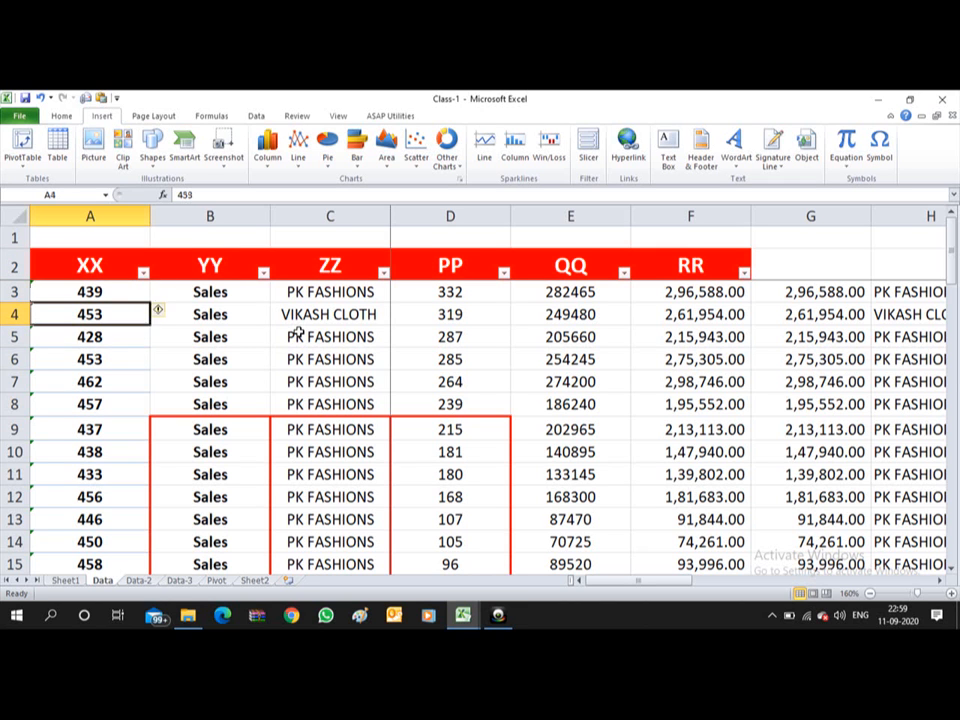
pyautogui.press('Up')
pyautogui.press('Up')
pyautogui.press('Up')
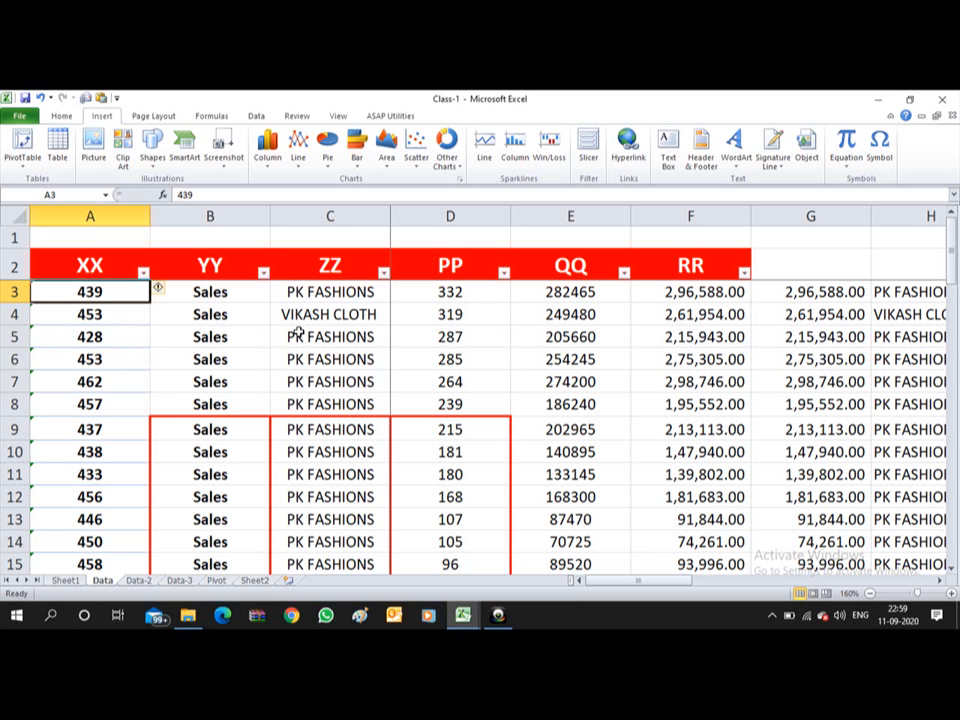
pyautogui.press('Up')
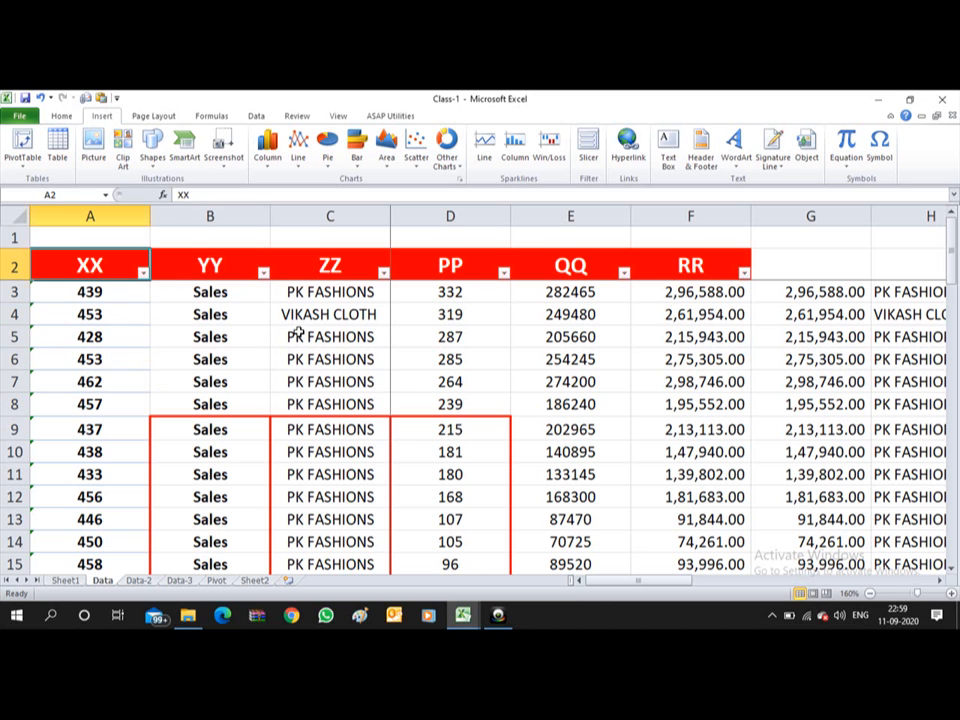
pyautogui.press('Up')
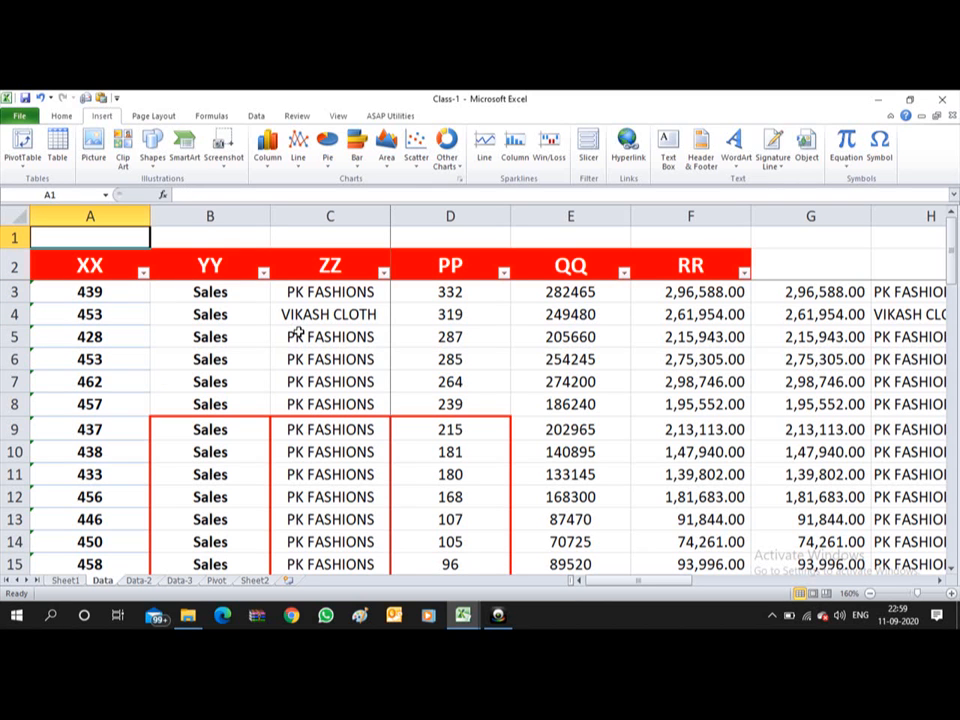
pyautogui.press('Down')
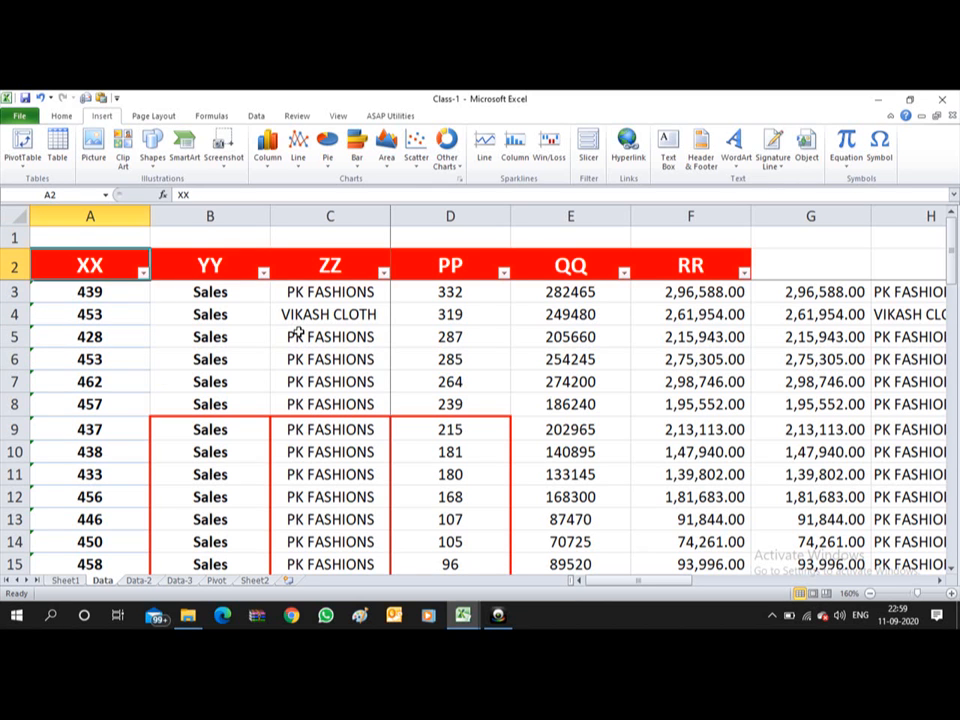
pyautogui.hotkey('shift', 'Right')
pyautogui.hotkey('shift', 'Right')
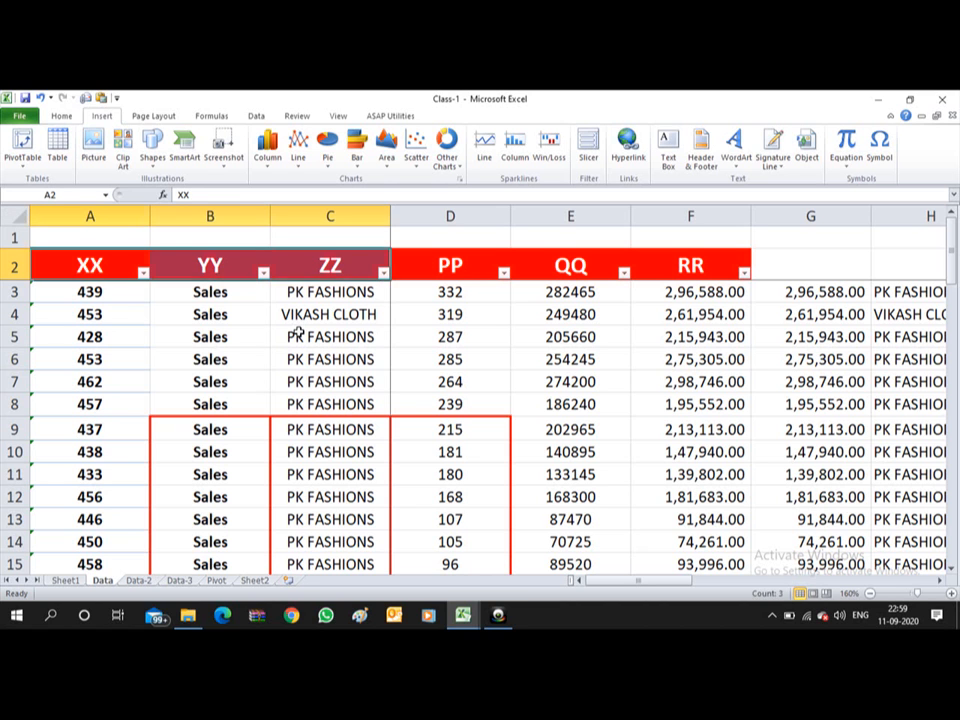
pyautogui.hotkey('shift', 'Left')
pyautogui.hotkey('shift', 'Left')
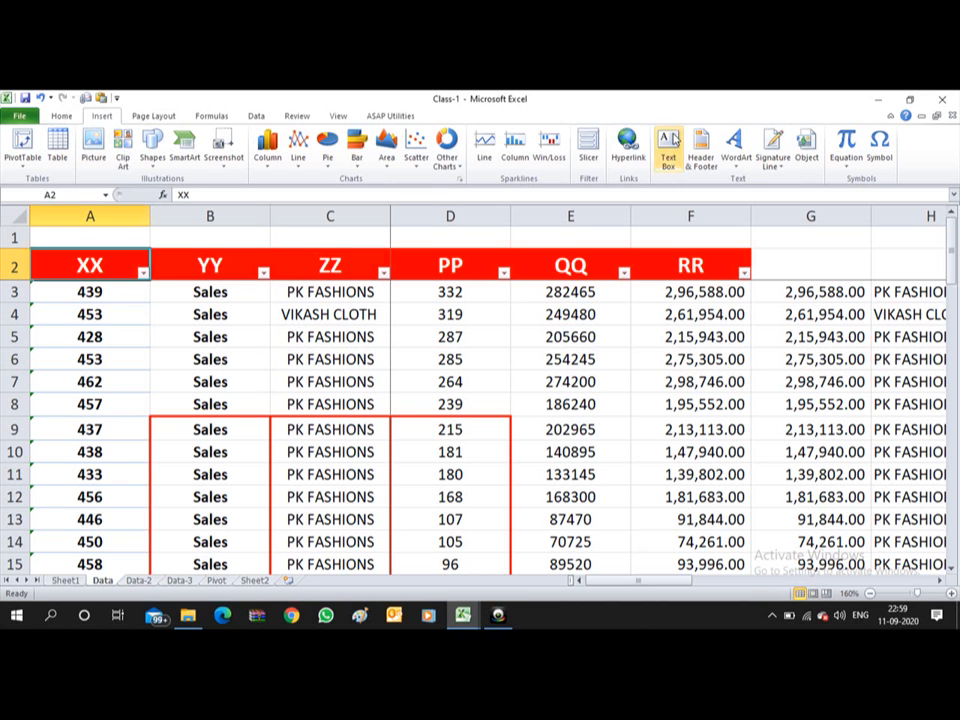
# Try to insert empty rows or columns in between the data in columns A to H, rows 2 to 47, with ASAP Utilities, and dismiss the trial notice
pyautogui.click(390, 117)
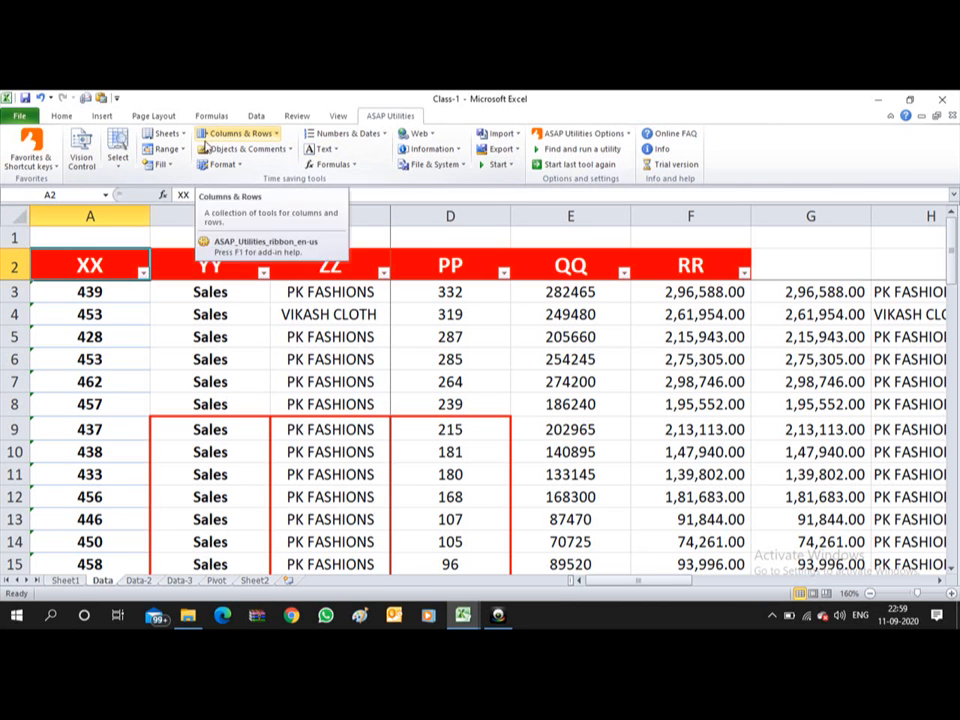
pyautogui.click(279, 138)
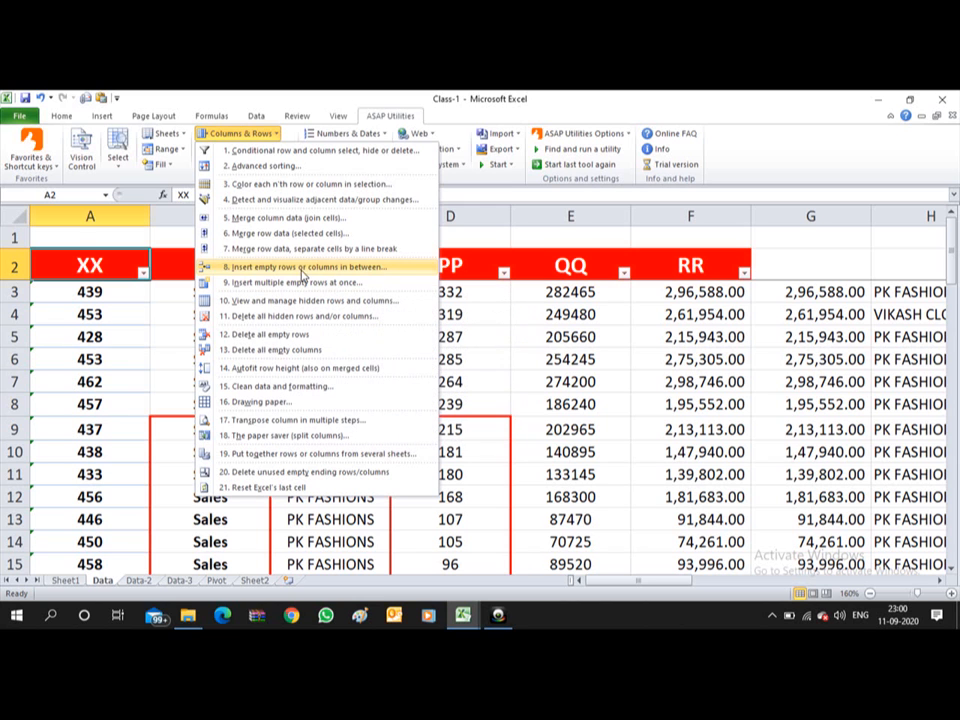
pyautogui.click(88, 348)
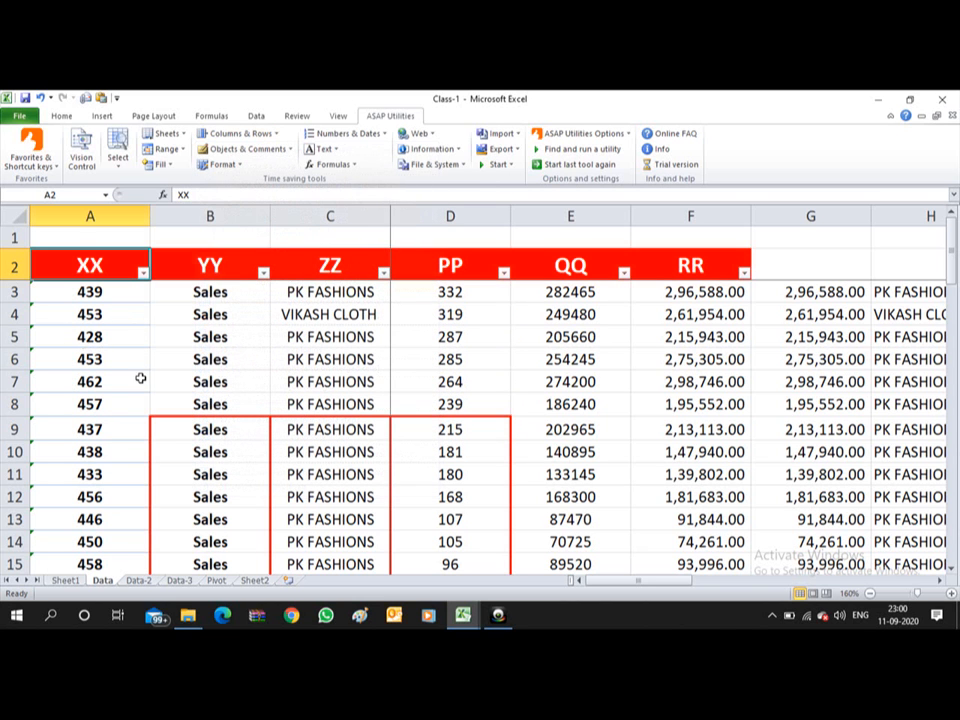
pyautogui.hotkey('shift', 'Right')
pyautogui.hotkey('shift', 'Right')
pyautogui.hotkey('shift', 'Right')
pyautogui.hotkey('shift', 'Right')
pyautogui.hotkey('shift', 'Right')
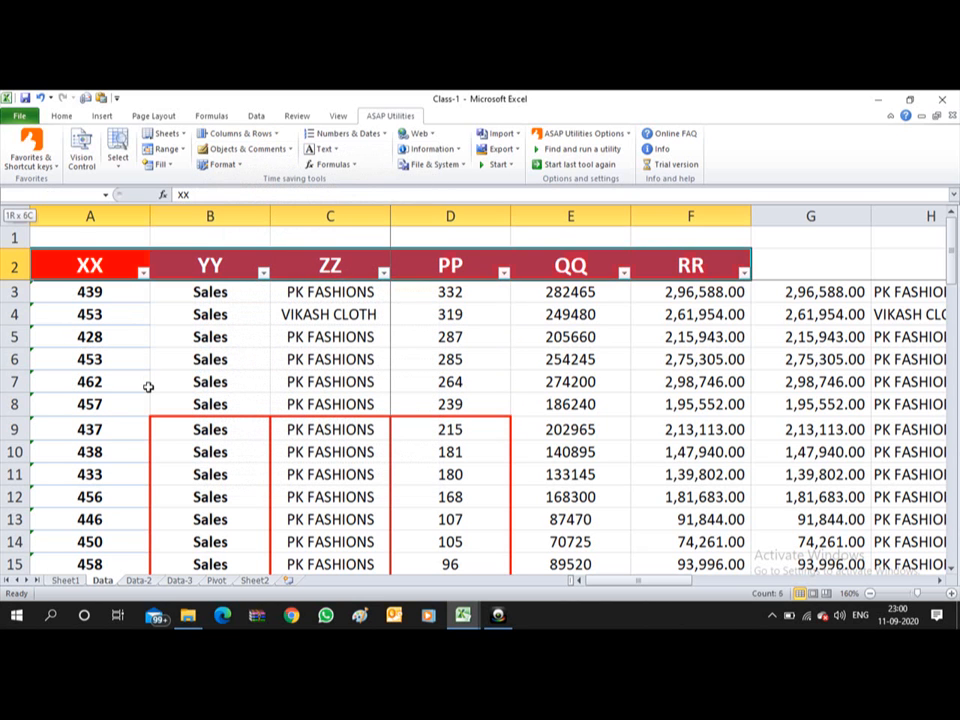
pyautogui.hotkey('ctrl', 'shift', 'Down')
pyautogui.hotkey('shift', 'Down')
pyautogui.hotkey('shift', 'Down')
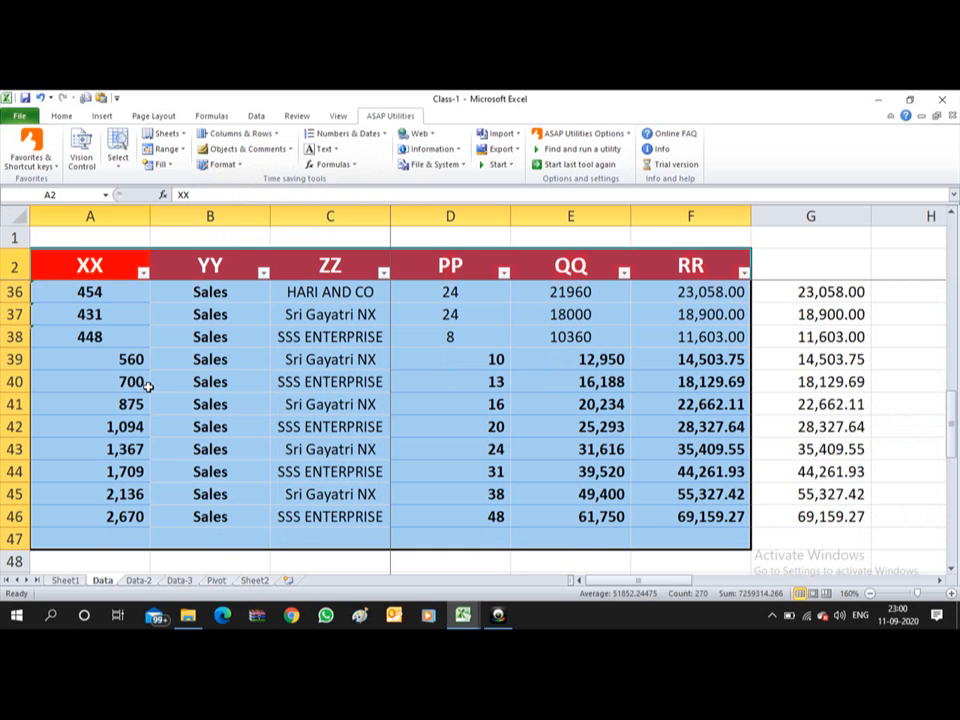
pyautogui.hotkey('shift', 'Right')
pyautogui.hotkey('shift', 'Right')
pyautogui.hotkey('shift', 'Up')
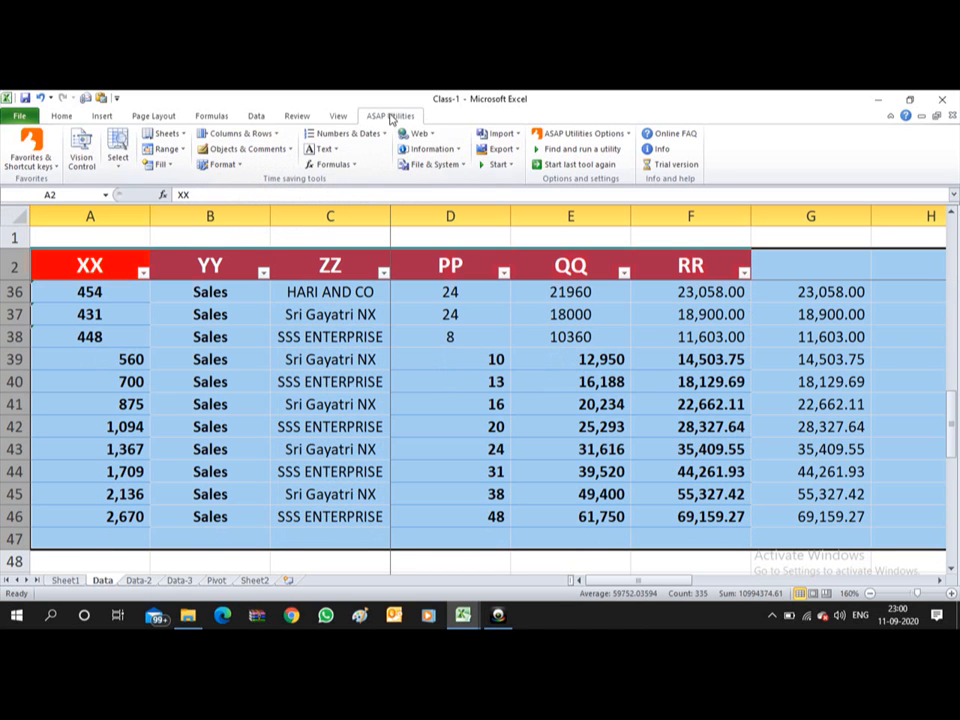
pyautogui.click(275, 136)
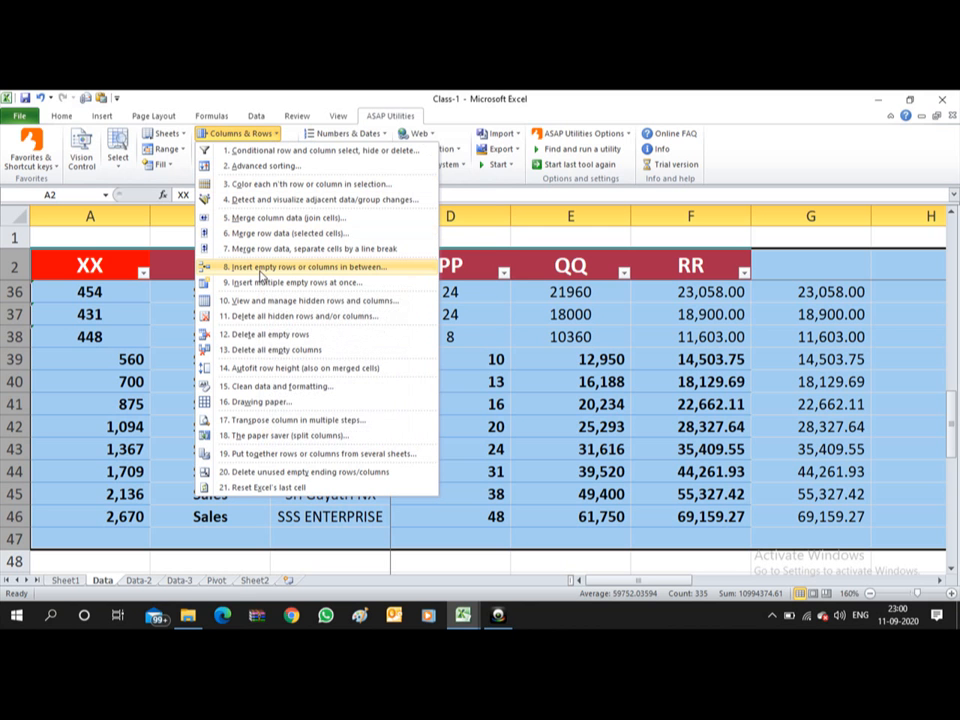
pyautogui.click(260, 270)
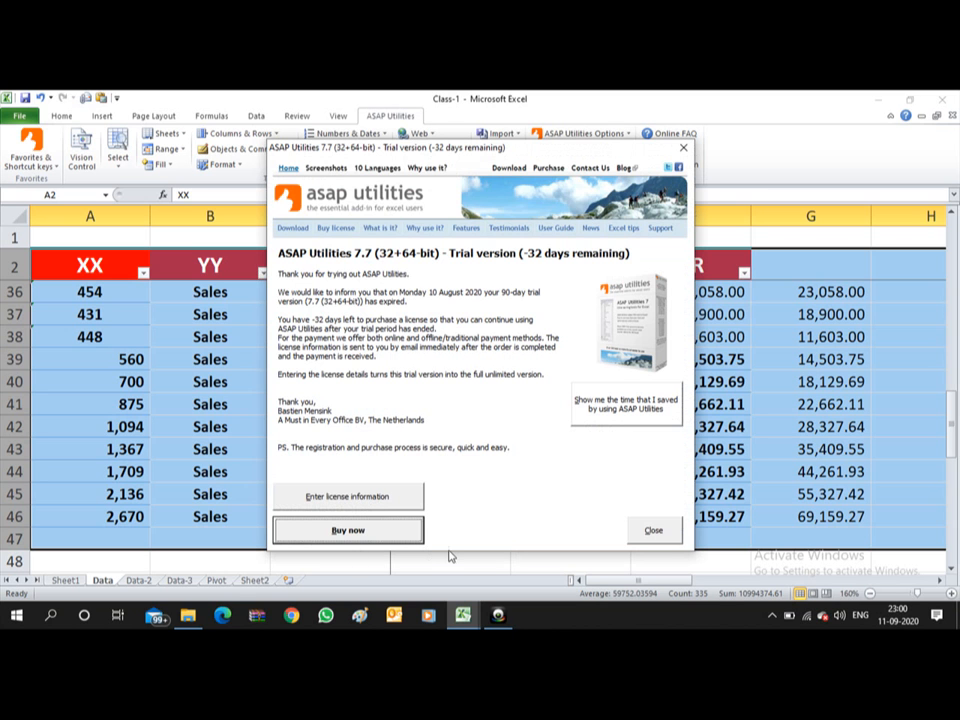
pyautogui.click(650, 532)
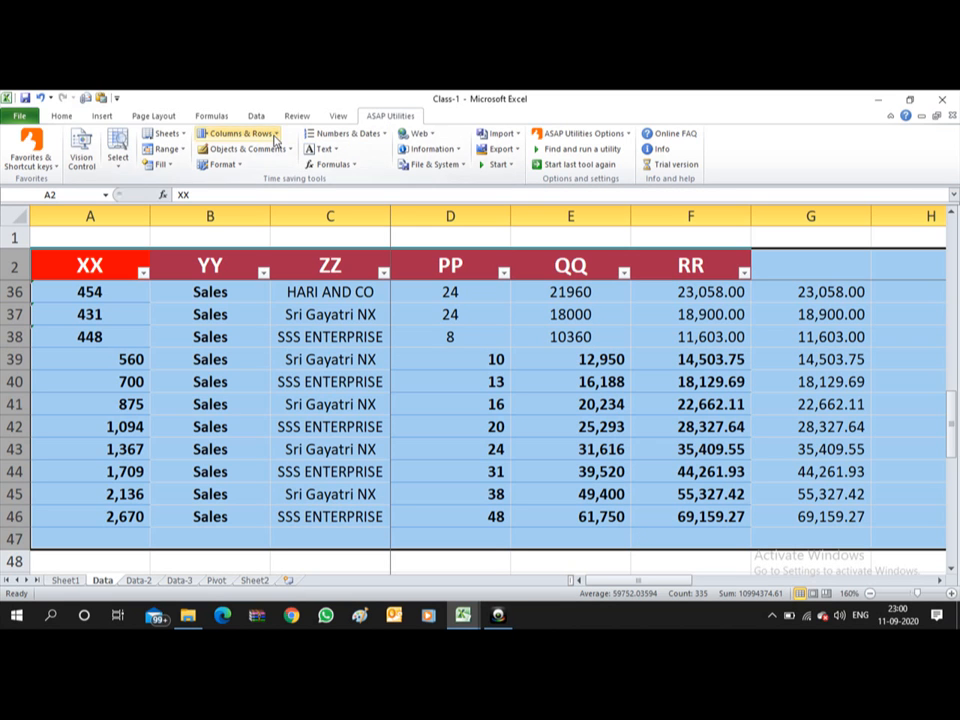
pyautogui.click(240, 133)
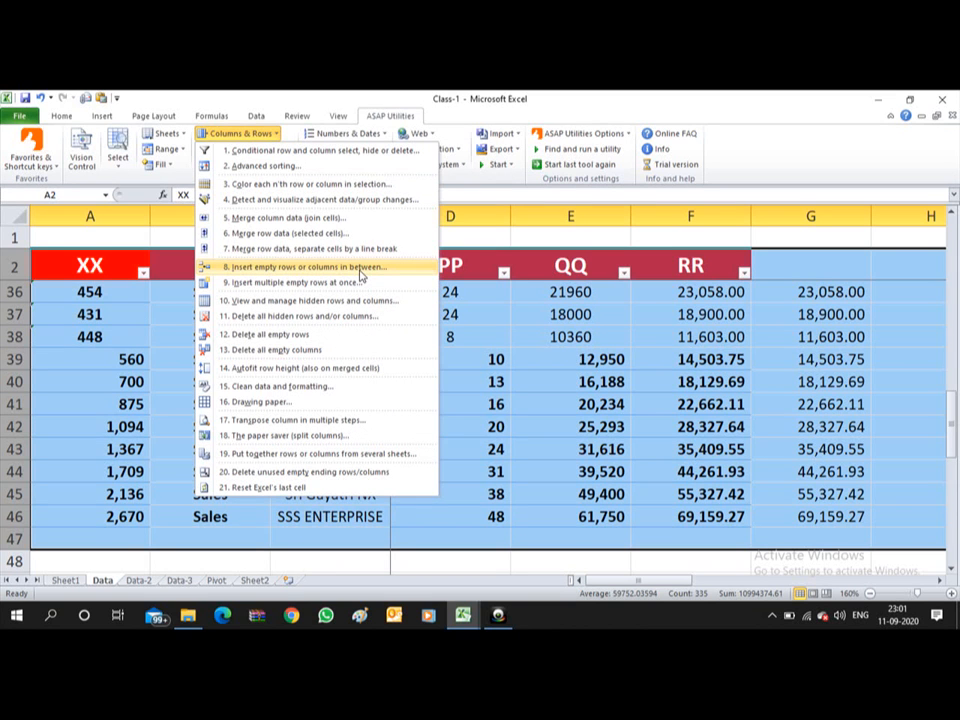
pyautogui.click(103, 335)
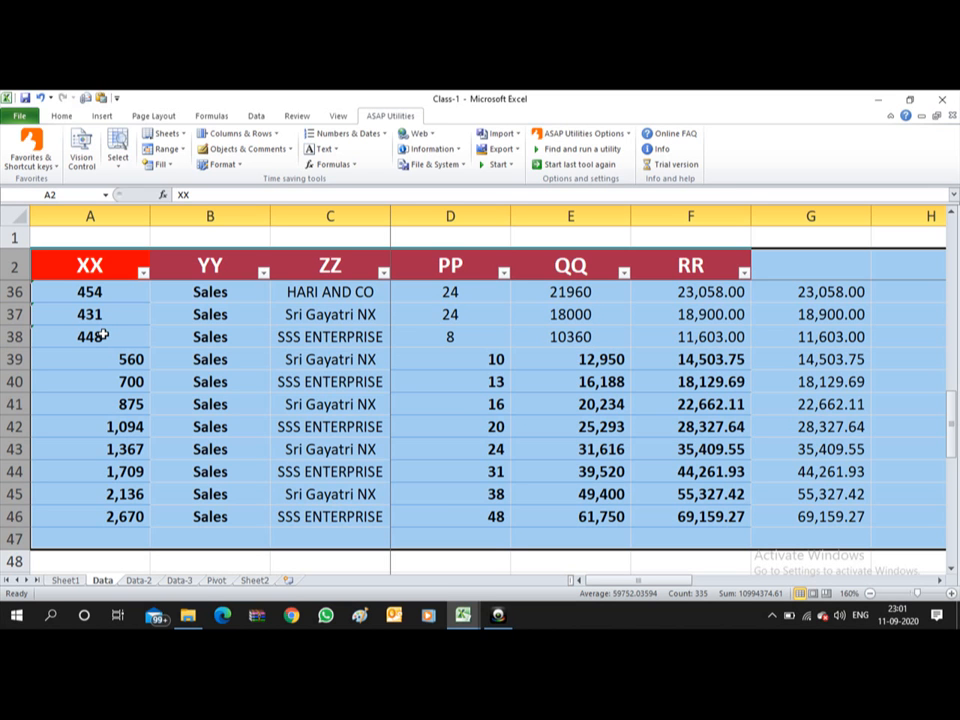
# Switch to the Topics to be covered1 workbook and select the Linking of Cells topic
pyautogui.hotkey('alt', 'Tab')
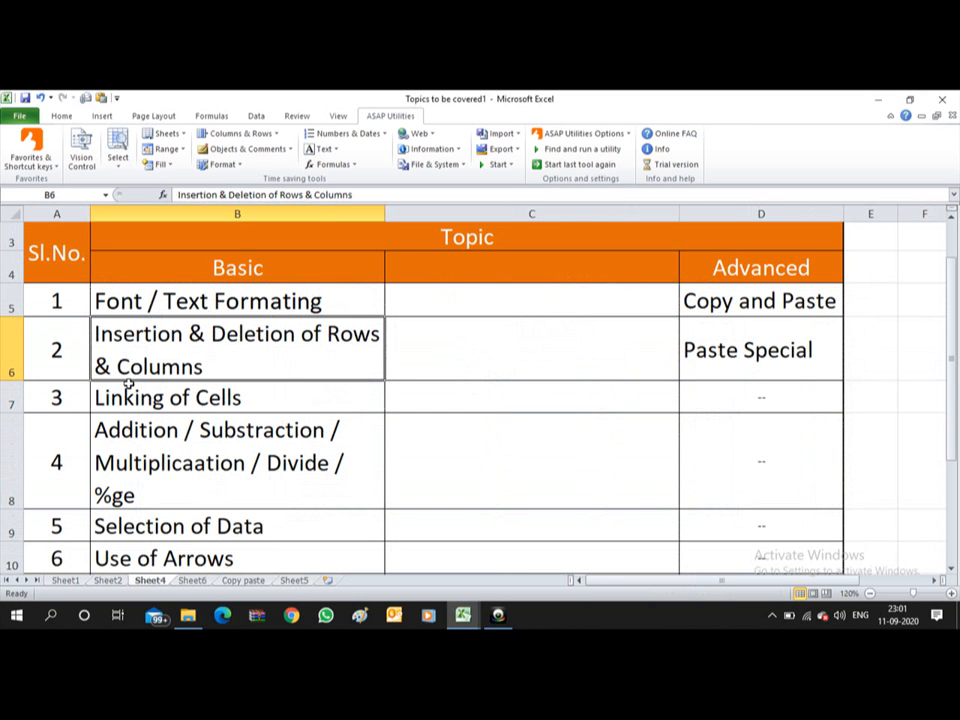
pyautogui.click(128, 386)
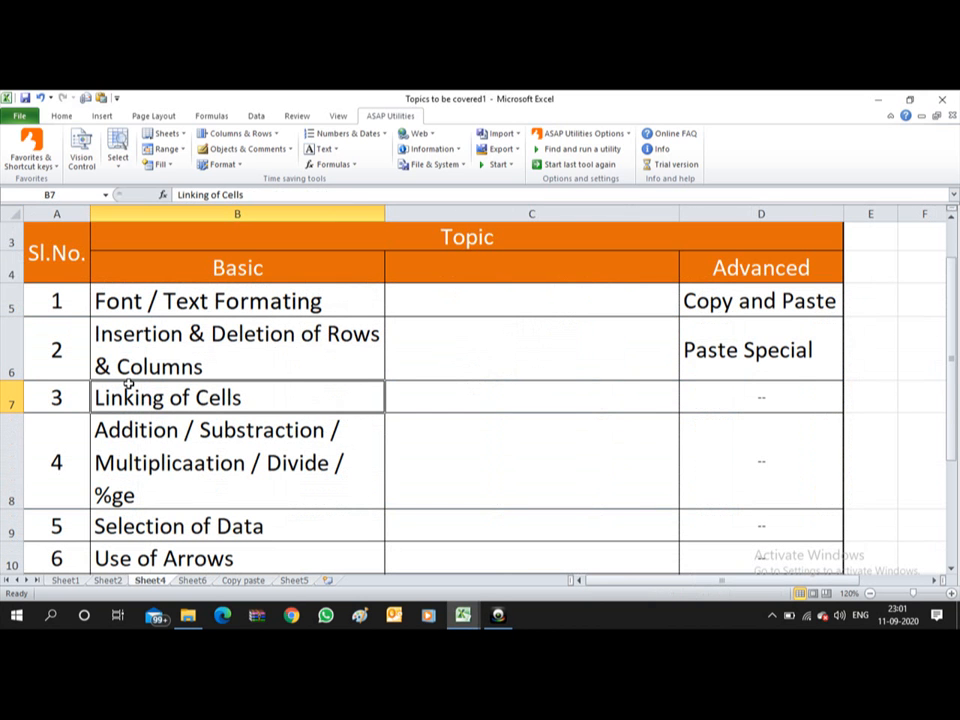
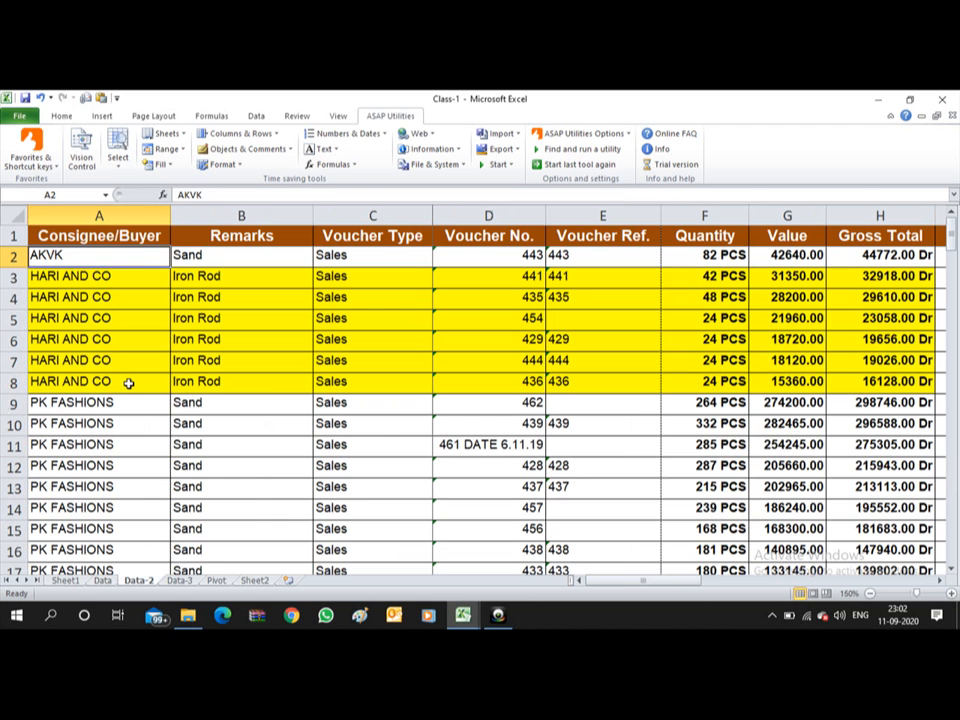
# Enter =SUM(G116:G153) in G154 under the Value column of the Data-2 sheet, and autofit column G
pyautogui.press('Down')
pyautogui.press('Down')
pyautogui.press('Right')
pyautogui.press('Right')
pyautogui.press('Right')
pyautogui.press('Right')
pyautogui.press('Right')
pyautogui.press('Right')
pyautogui.press('Right')
pyautogui.press('Right')
pyautogui.press('Left')
pyautogui.press('Left')
pyautogui.hotkey('ctrl', 'Down')
pyautogui.press('Down')
pyautogui.press('Down')
pyautogui.press('Down')
pyautogui.press('Down')
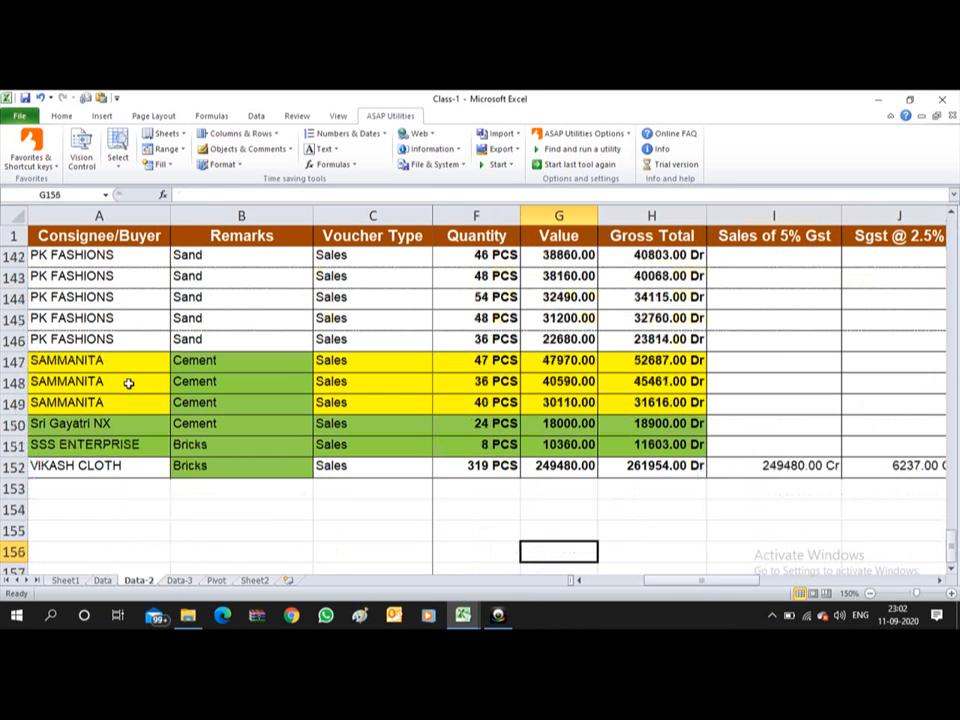
pyautogui.press('Down')
pyautogui.press('Down')
pyautogui.press('Up')
pyautogui.press('Up')
pyautogui.press('Up')
pyautogui.press('Up')
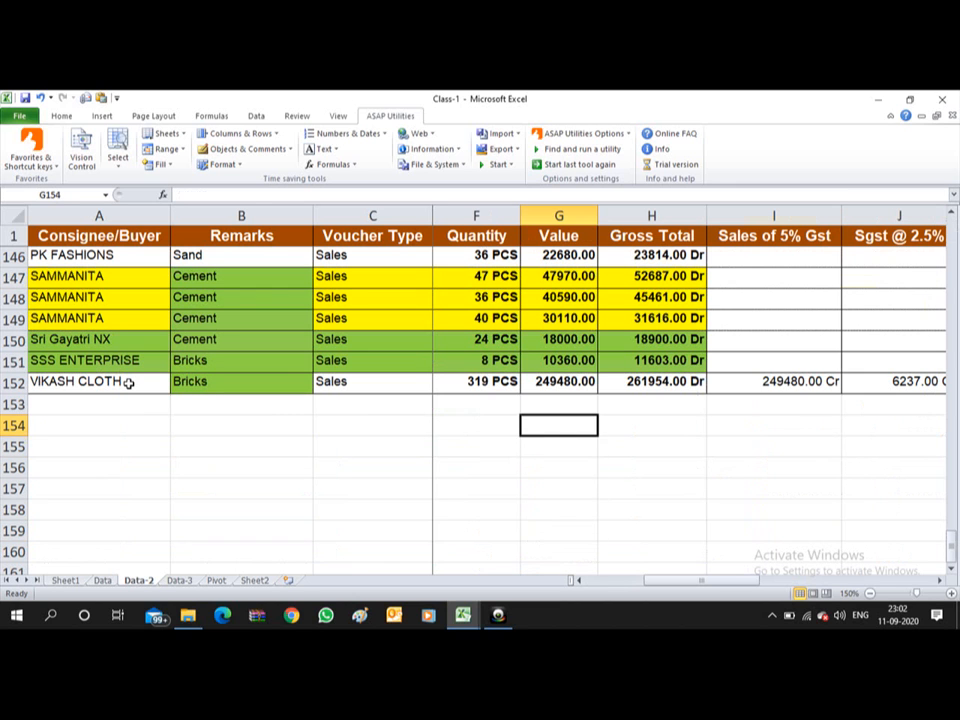
pyautogui.hotkey('alt', '=')
pyautogui.press('Return')
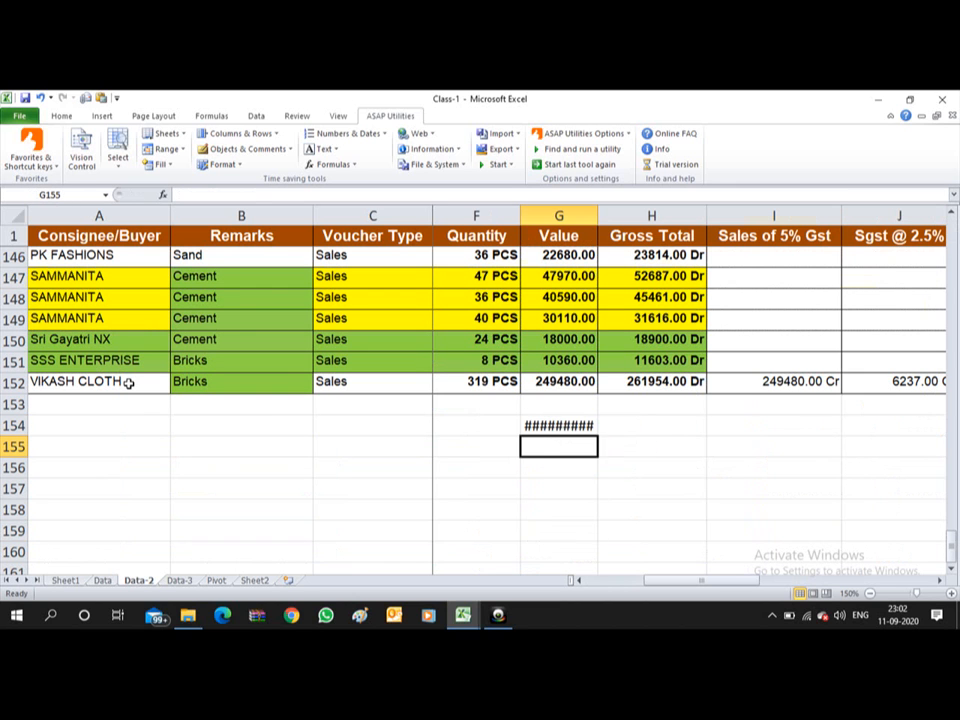
pyautogui.press('Up')
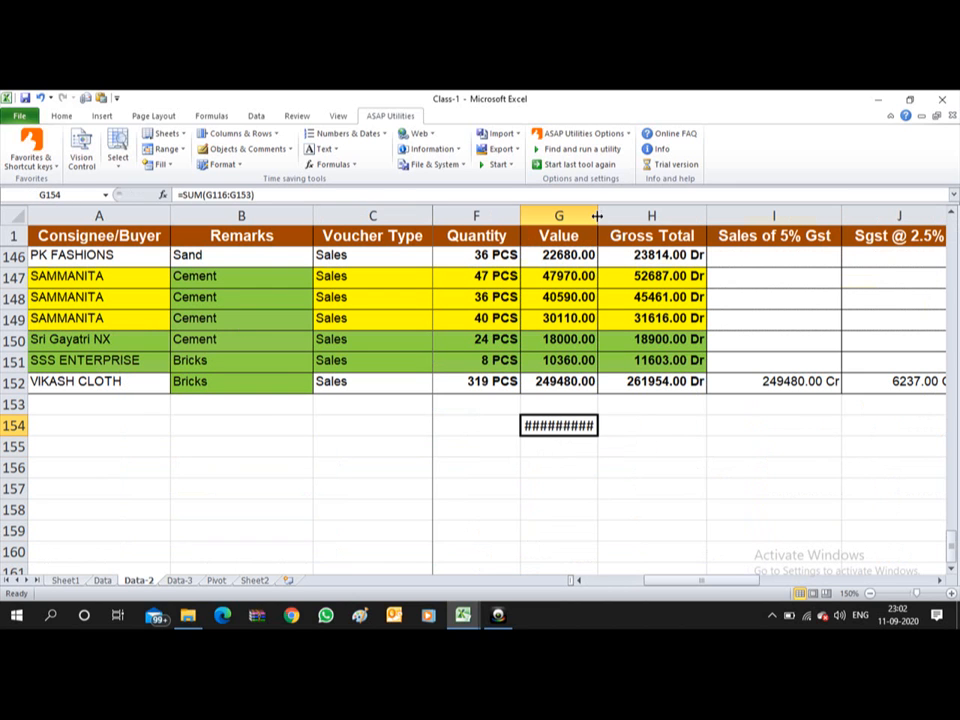
pyautogui.doubleClick(597, 216)
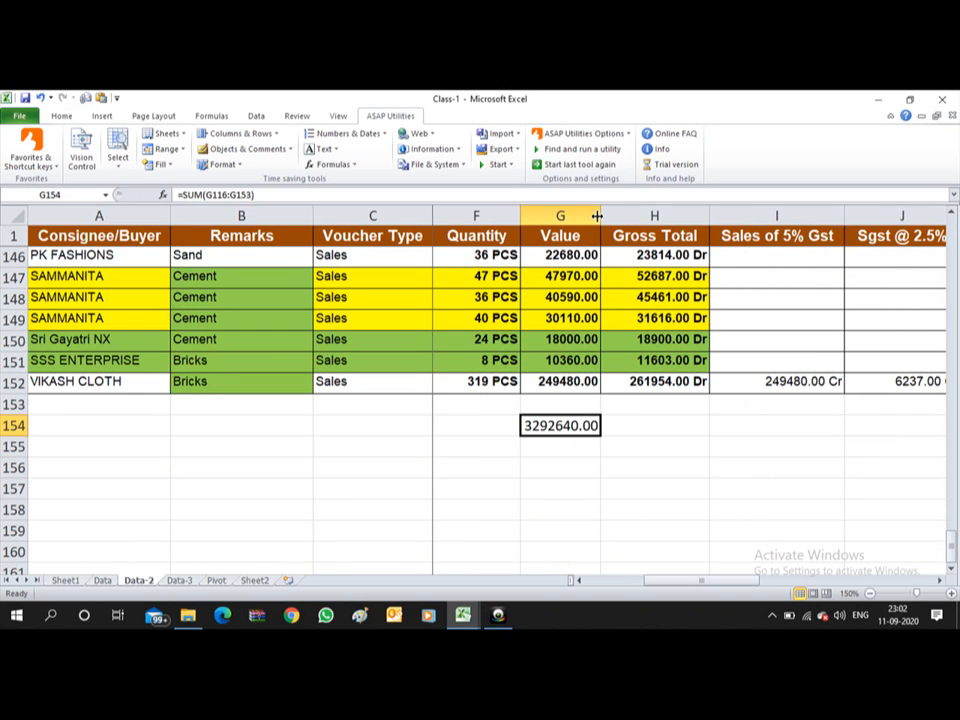
# Link cell E52 on the Data sheet to the Value total with the formula ='Data-2'!G154
pyautogui.hotkey('ctrl', 'pageup')
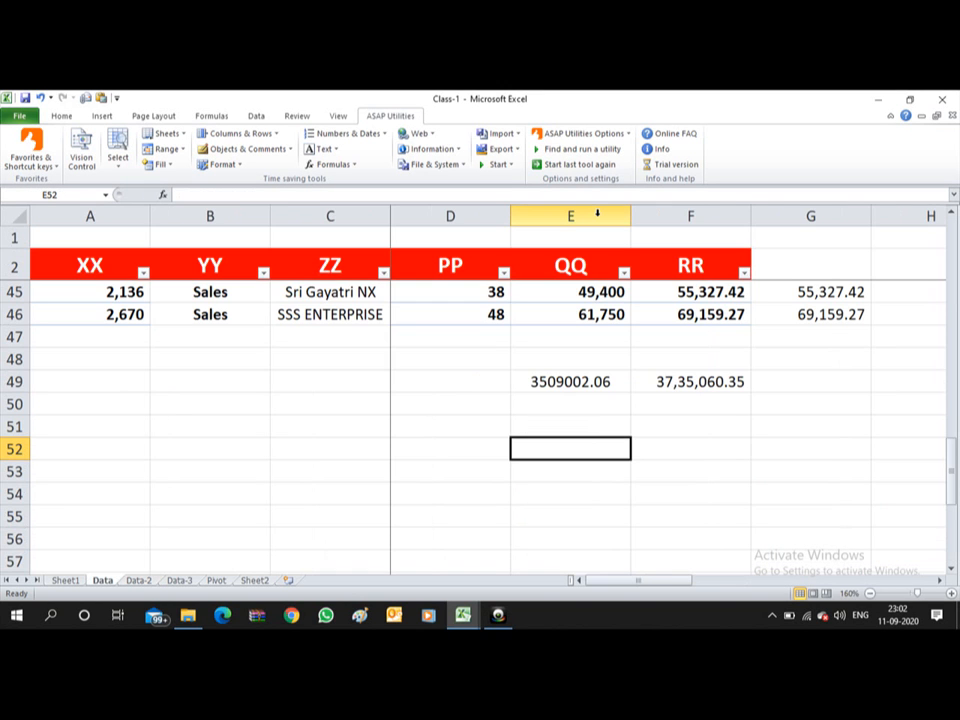
pyautogui.write('=')
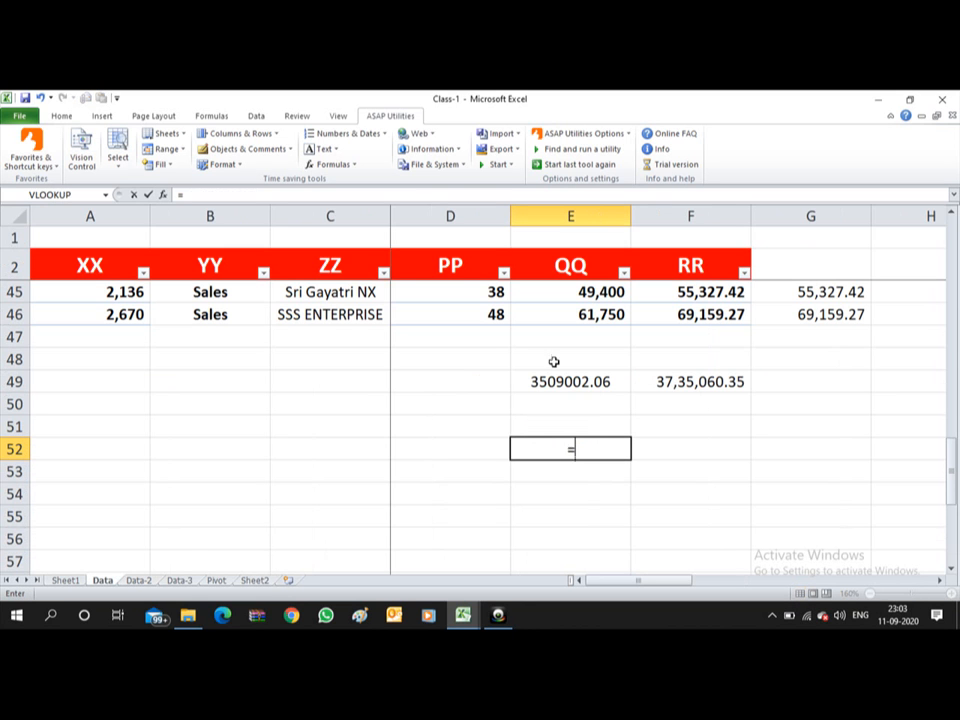
pyautogui.click(139, 581)
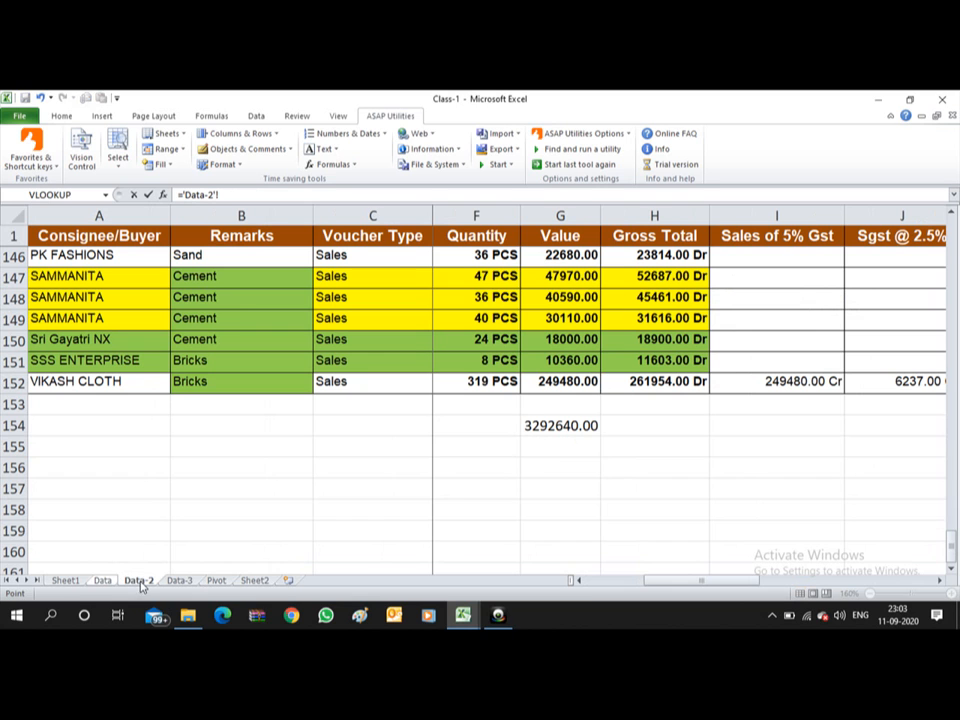
pyautogui.click(555, 425)
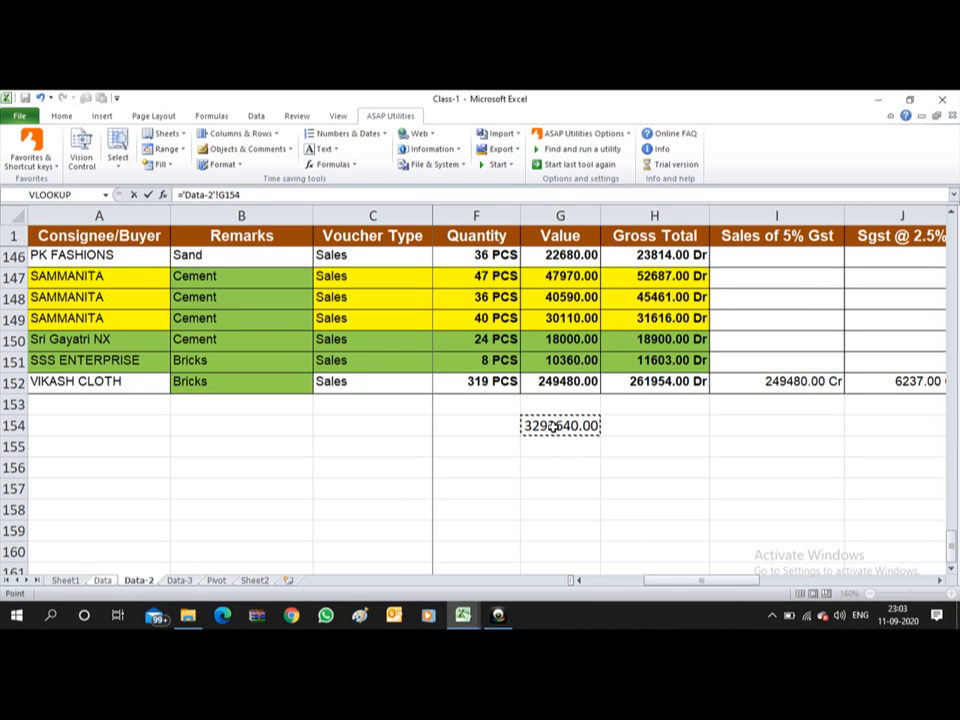
pyautogui.press('Return')
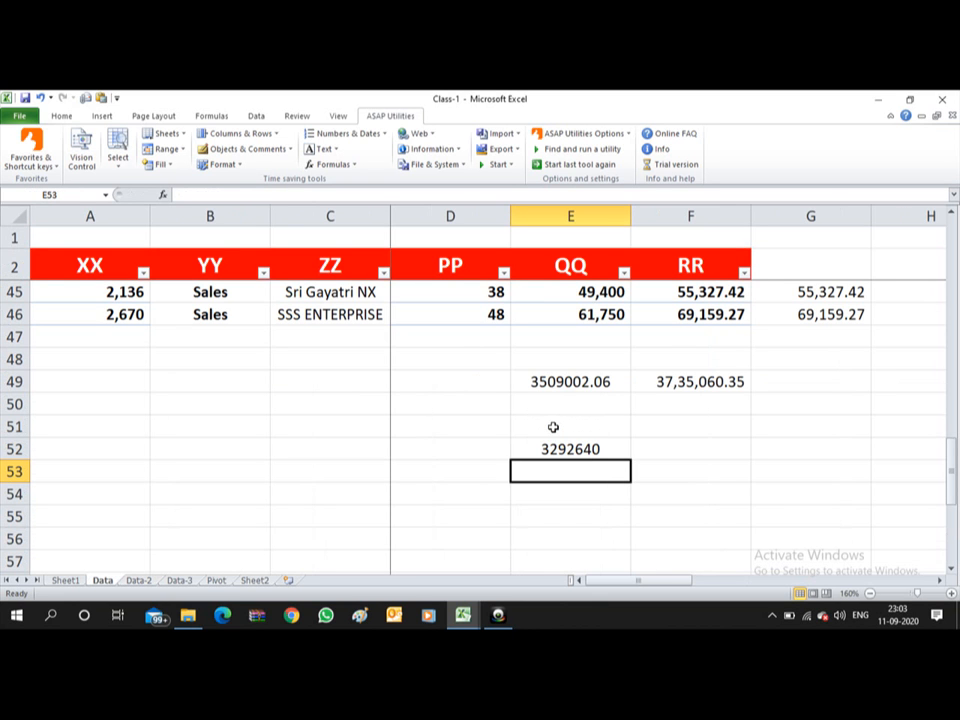
# Re-enter the cross-sheet link ='Data-2'!G154 in cell E52 of the Data sheet
pyautogui.press('Up')
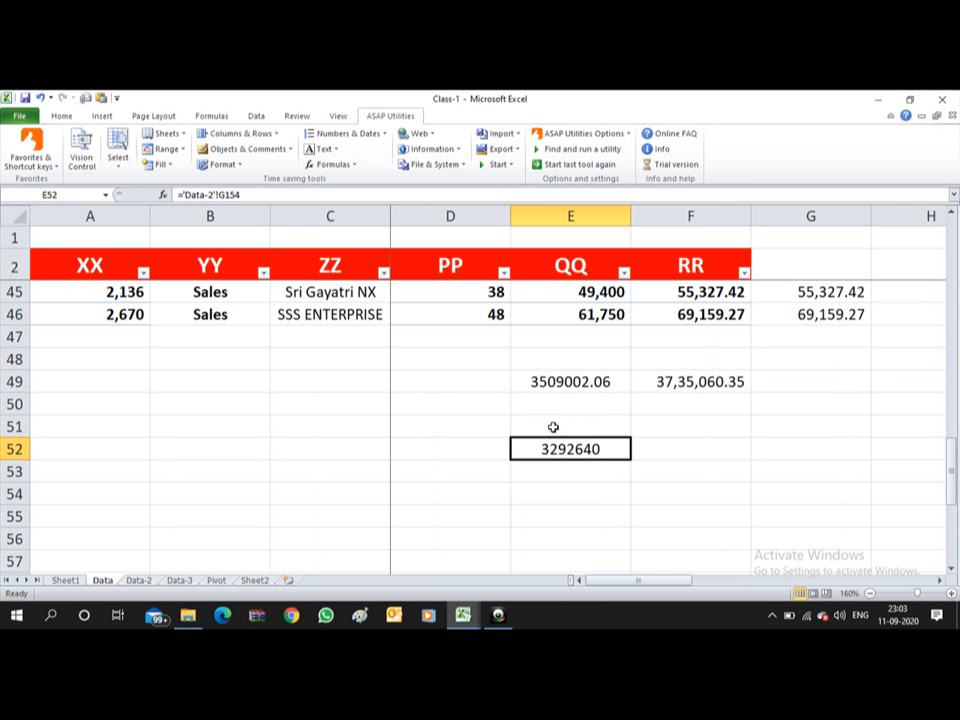
pyautogui.write('=')
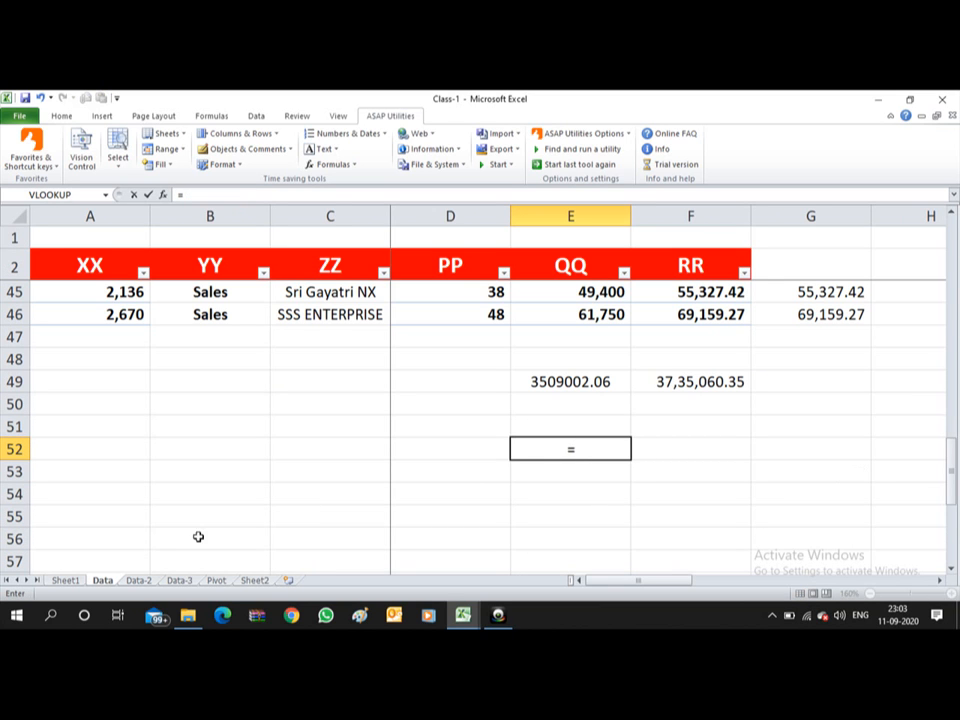
pyautogui.click(137, 580)
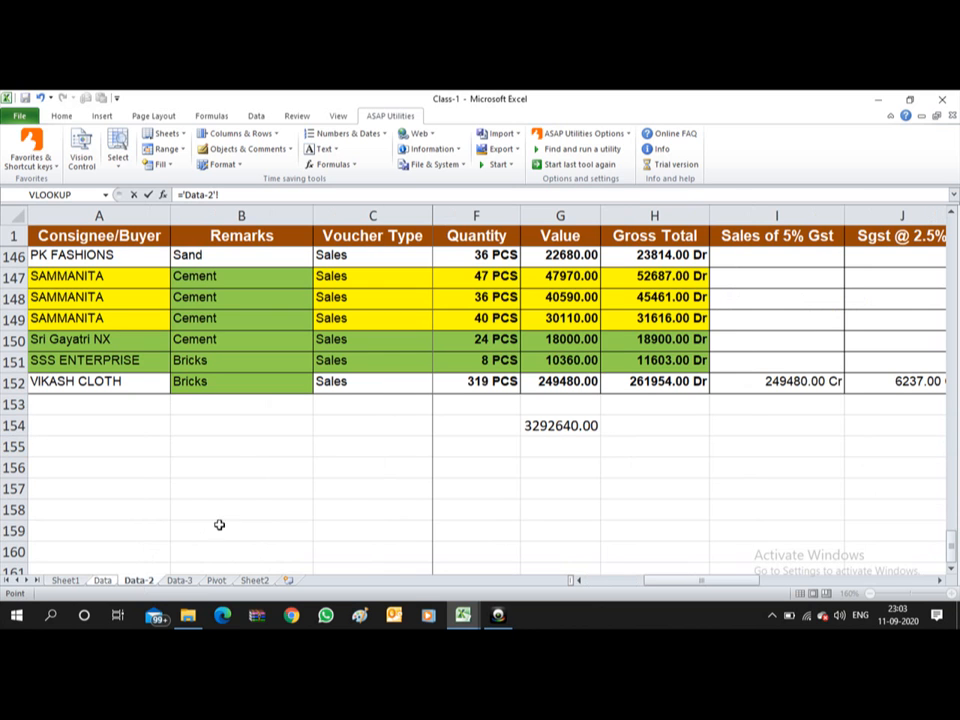
pyautogui.click(553, 425)
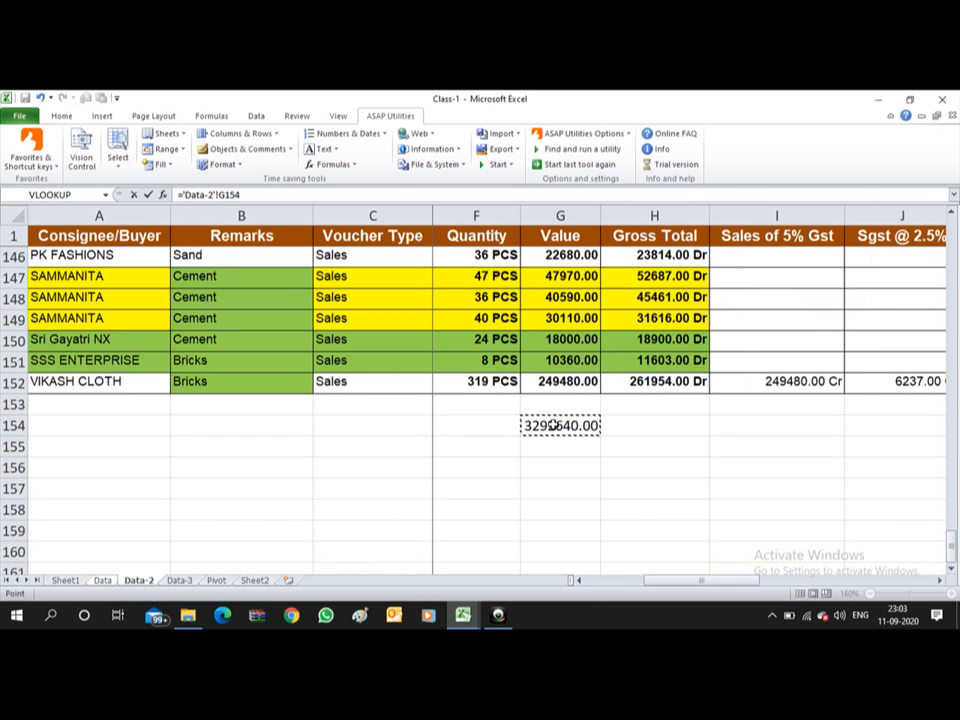
pyautogui.press('Return')
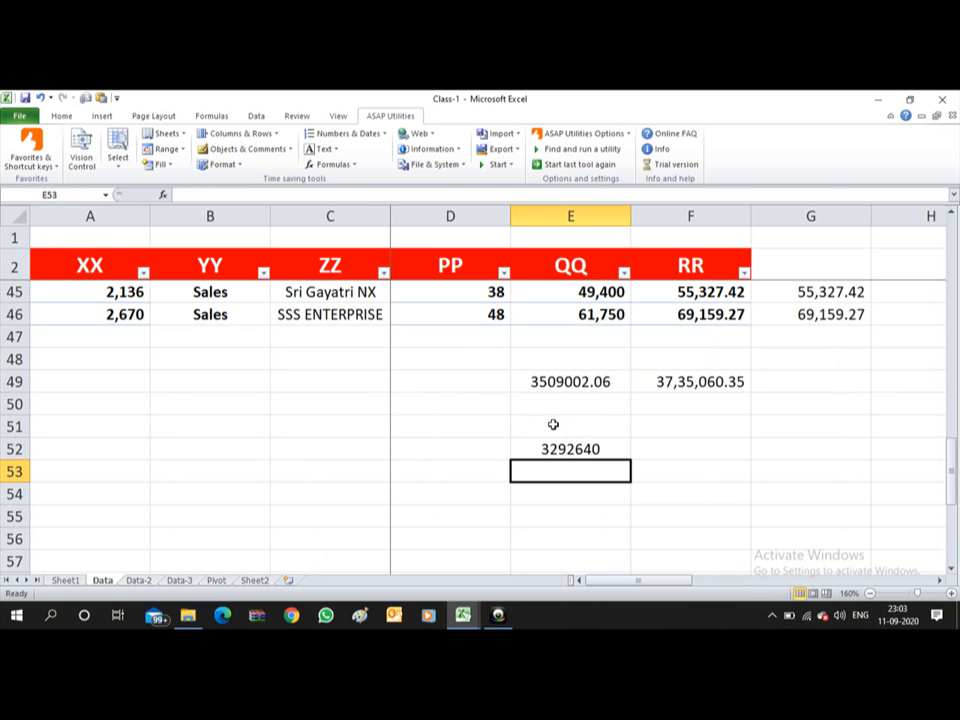
# Clear the values in G147:G150 on the Data-2 sheet, check linked cell E52 on the Data sheet, and undo the deletion
pyautogui.press('Up')
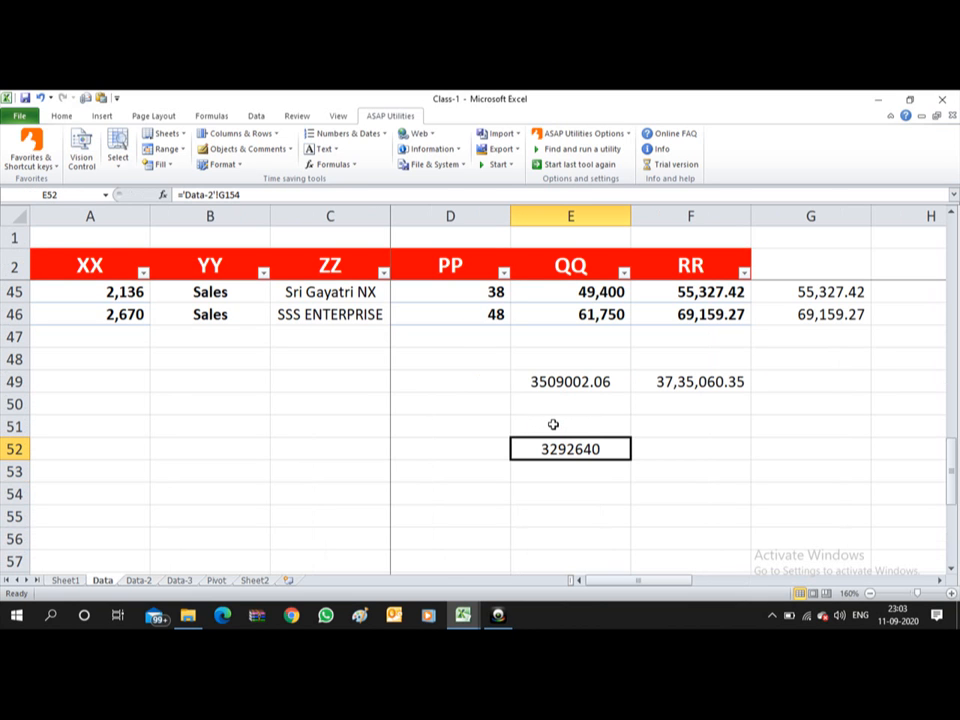
pyautogui.click(140, 582)
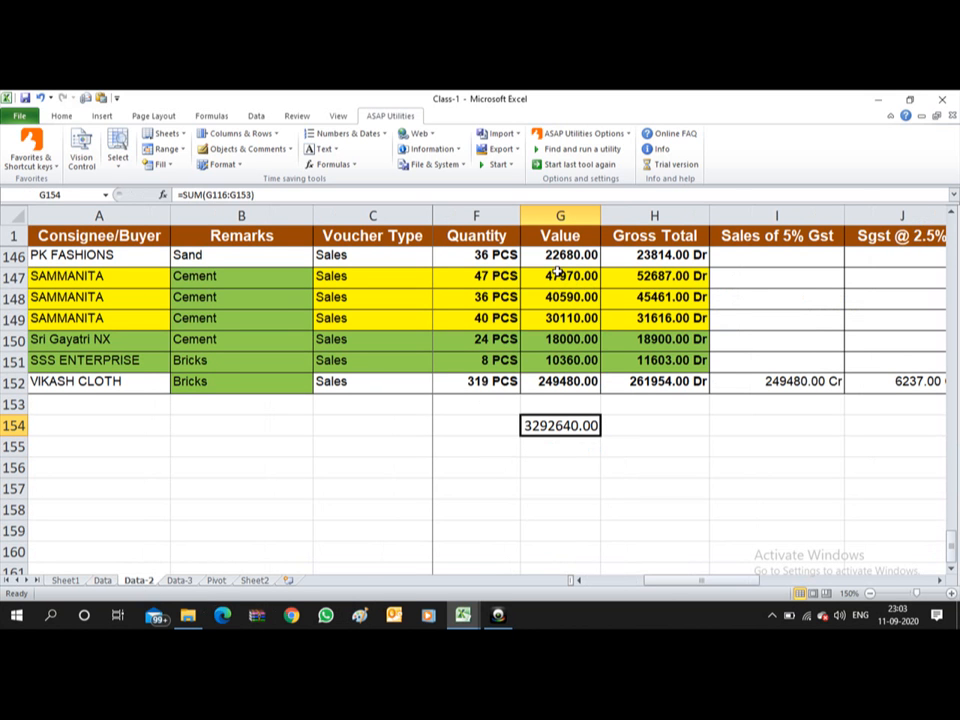
pyautogui.moveTo(561, 276); pyautogui.dragTo(570, 343)
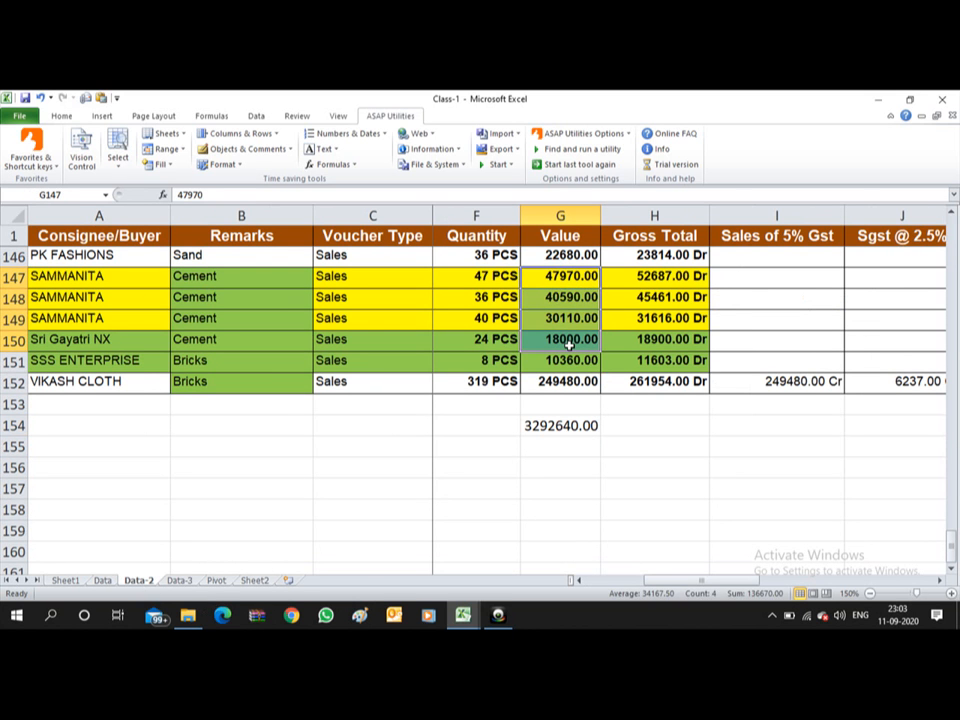
pyautogui.press('Delete')
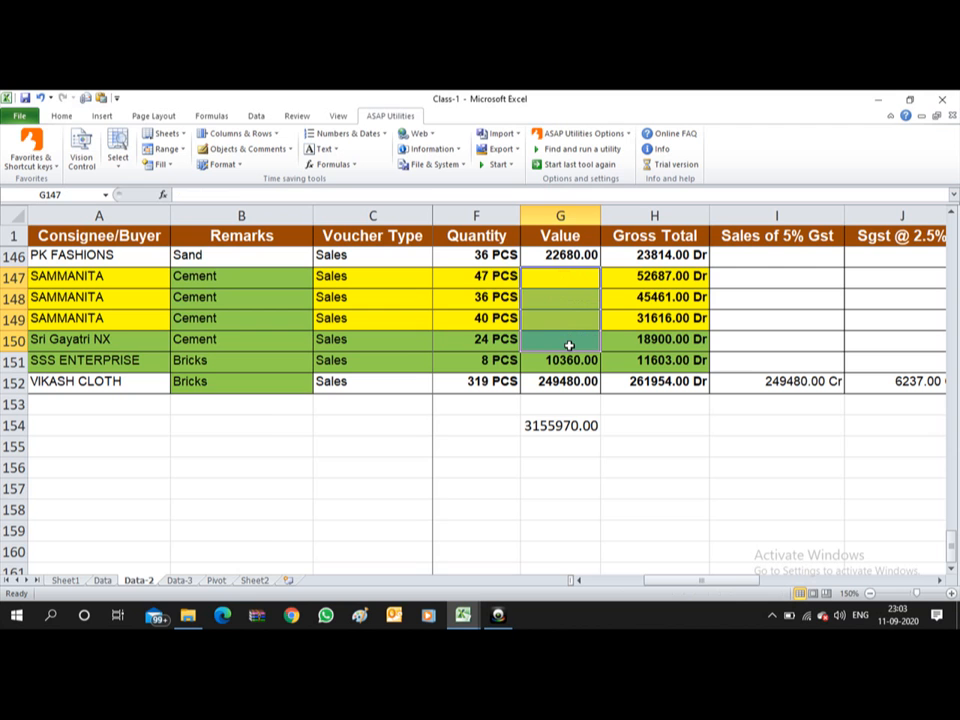
pyautogui.click(102, 580)
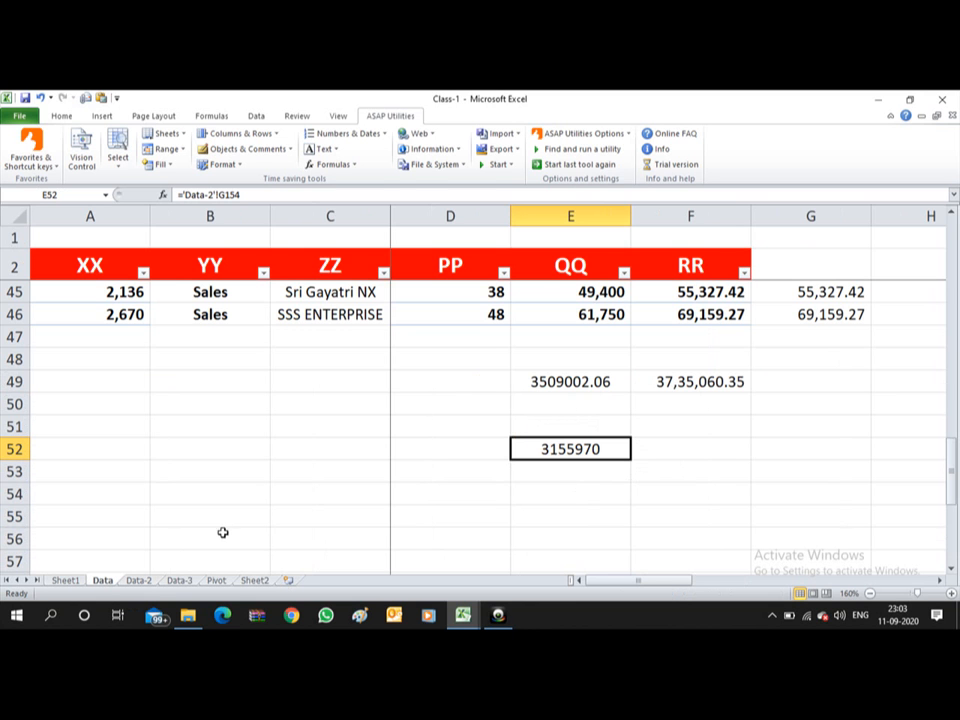
pyautogui.click(160, 578)
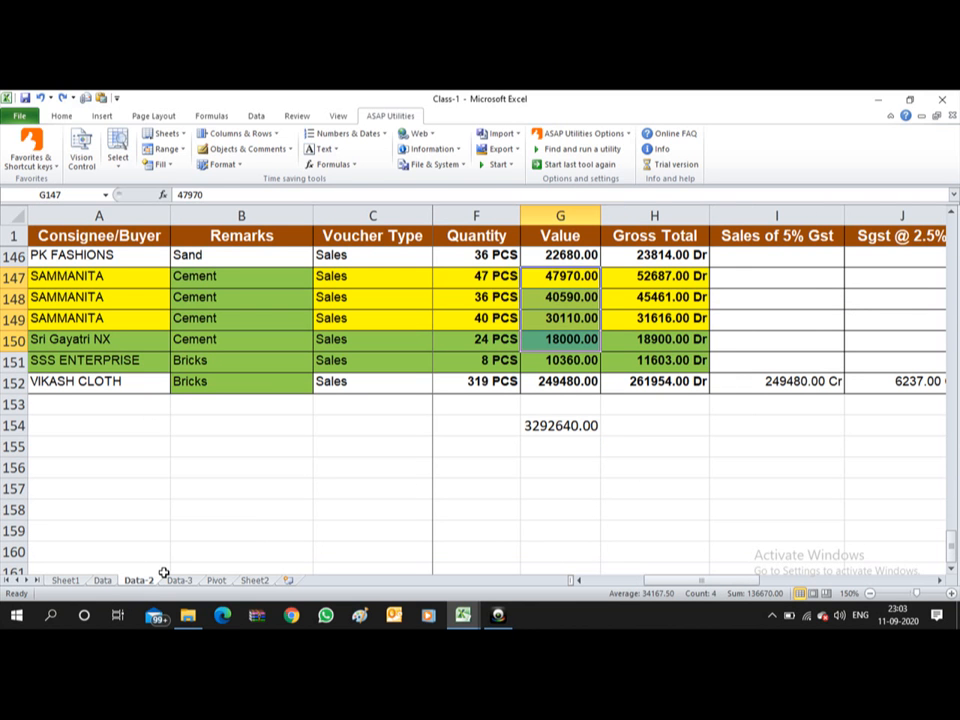
# Switch to the Topics to be covered1 workbook and select the Addition / Substraction / Multiplicaation / Divide / %ge topic
pyautogui.hotkey('alt', 'Tab')
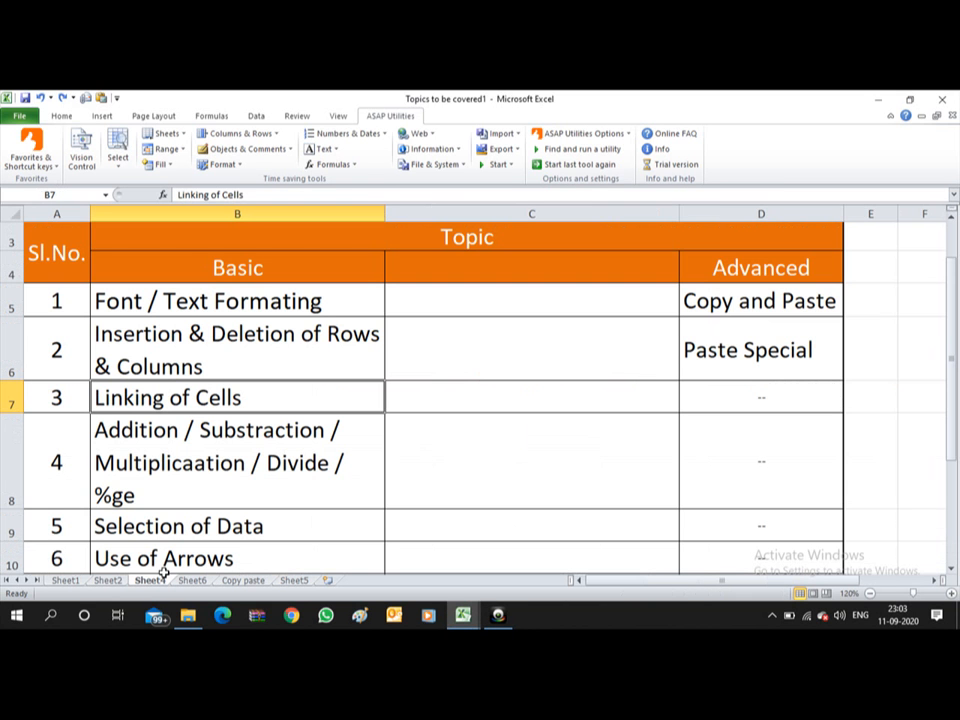
pyautogui.press('Down')
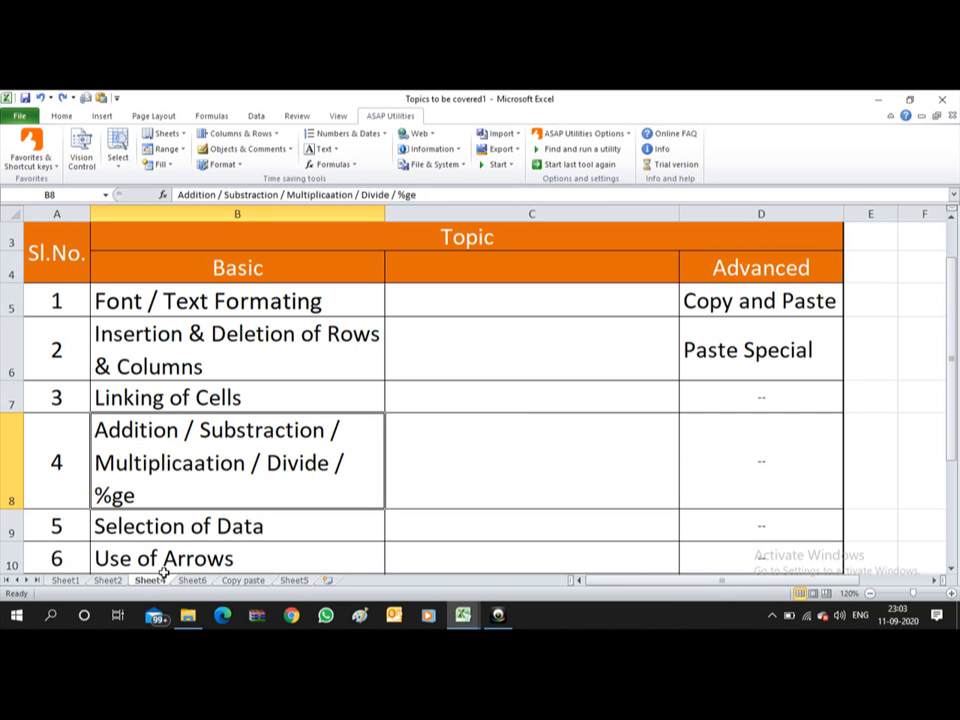
pyautogui.hotkey('ctrl', 'pagedown')
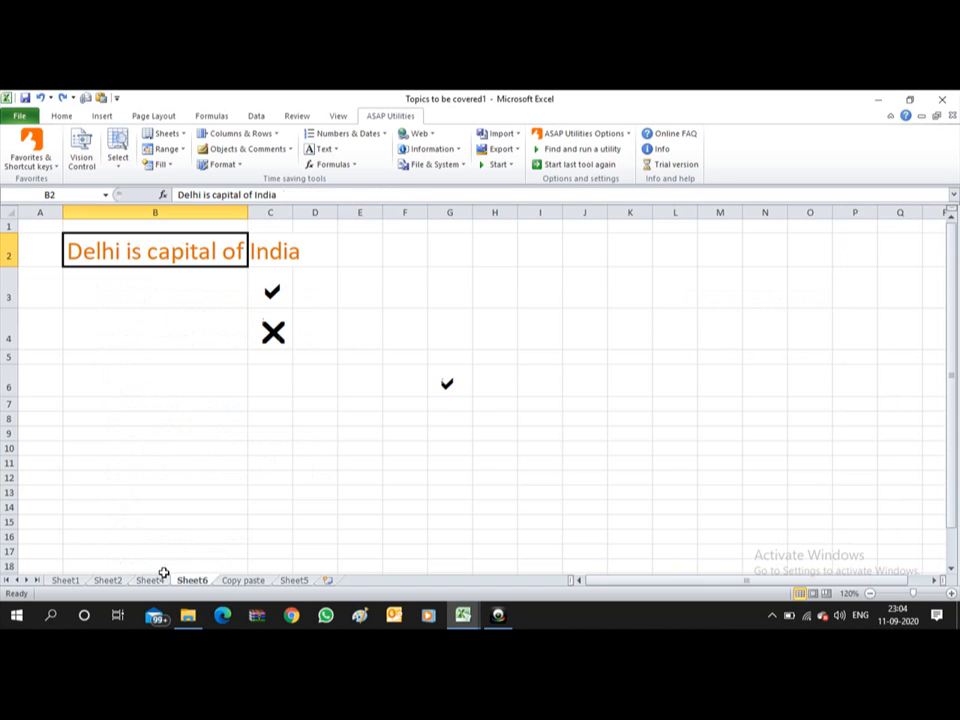
pyautogui.hotkey('ctrl', 'pagedown')
pyautogui.hotkey('ctrl', 'pagedown')
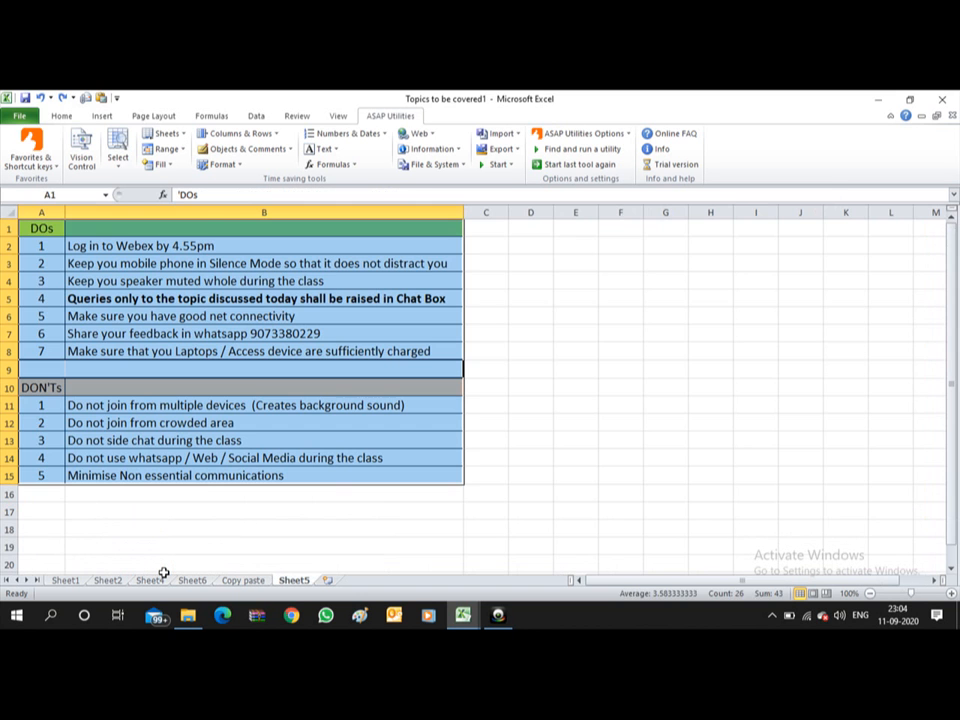
pyautogui.click(160, 578)
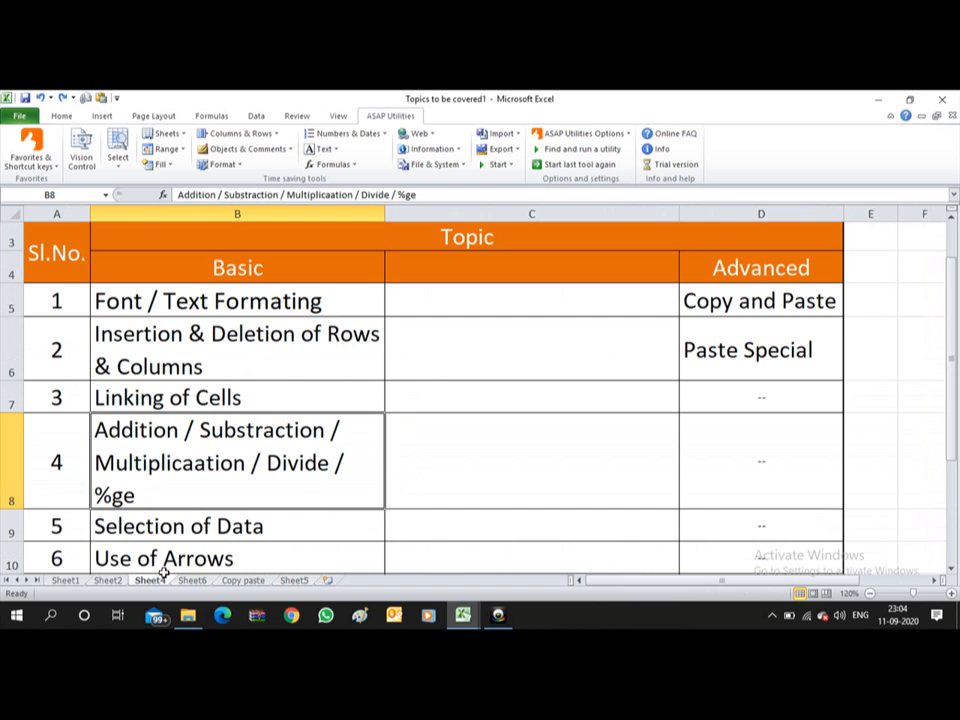
# Return to the Class-1 workbook, look over the numbers in column B of Sheet1, and select cell B10
pyautogui.hotkey('alt', 'Tab')
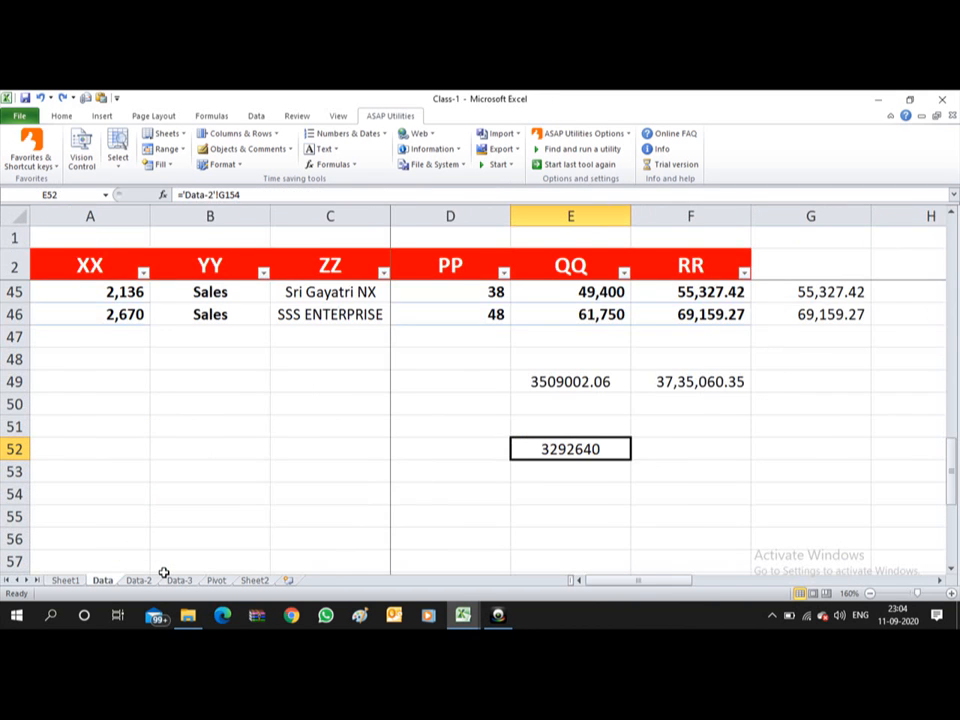
pyautogui.hotkey('ctrl', 'pageup')
pyautogui.press('Down')
pyautogui.press('Down')
pyautogui.press('Down')
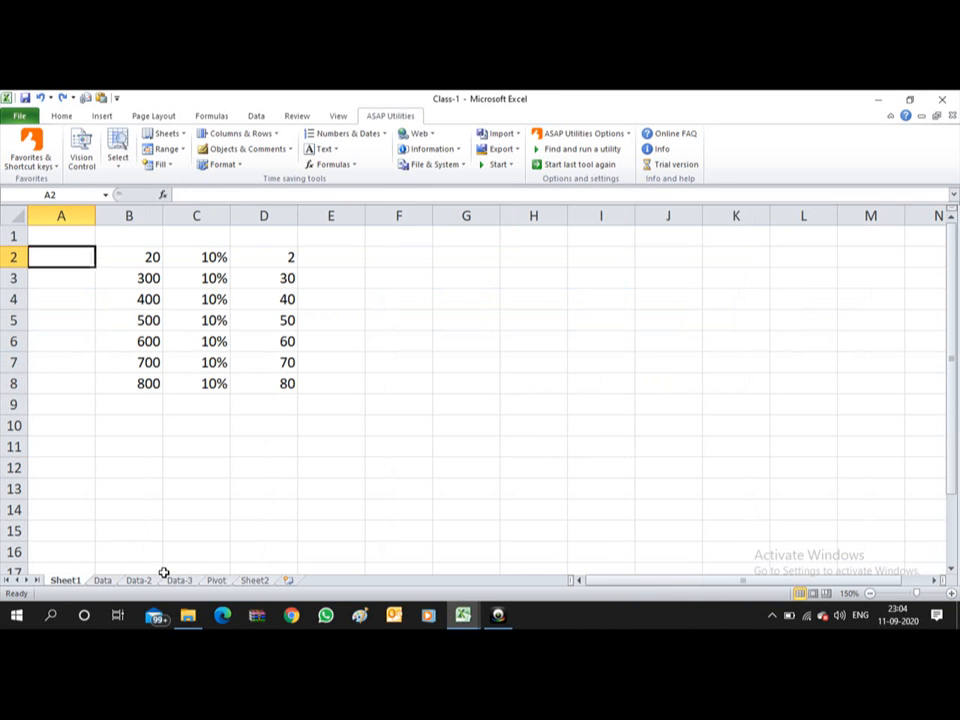
pyautogui.press('Right')
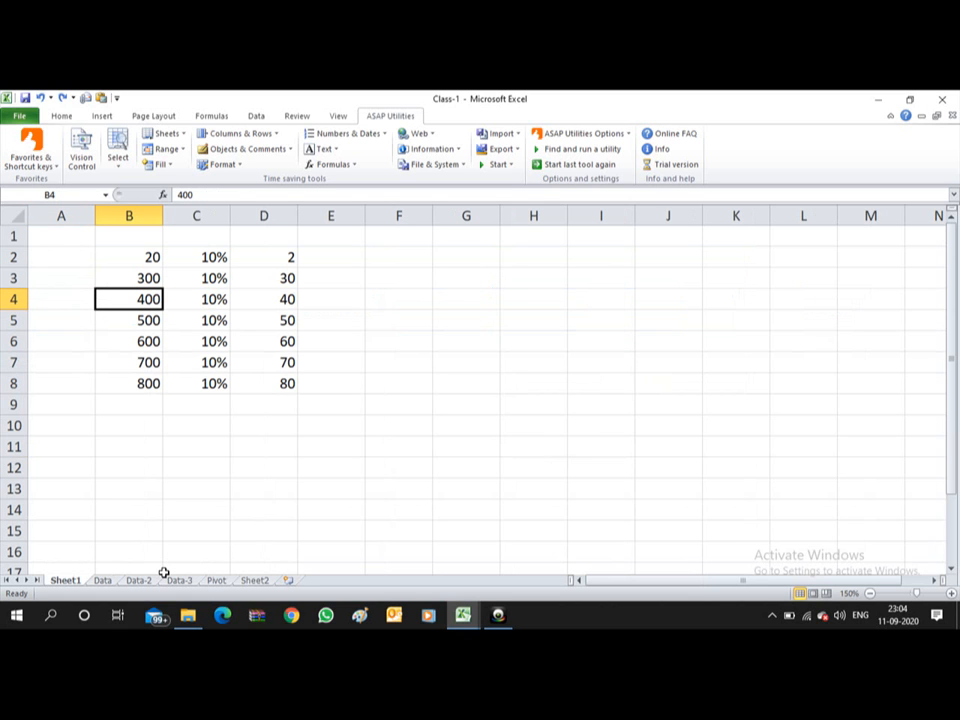
pyautogui.press('Up')
pyautogui.press('Up')
pyautogui.press('Up')
pyautogui.press('Down')
pyautogui.press('Down')
pyautogui.press('Down')
pyautogui.press('Up')
pyautogui.press('Up')
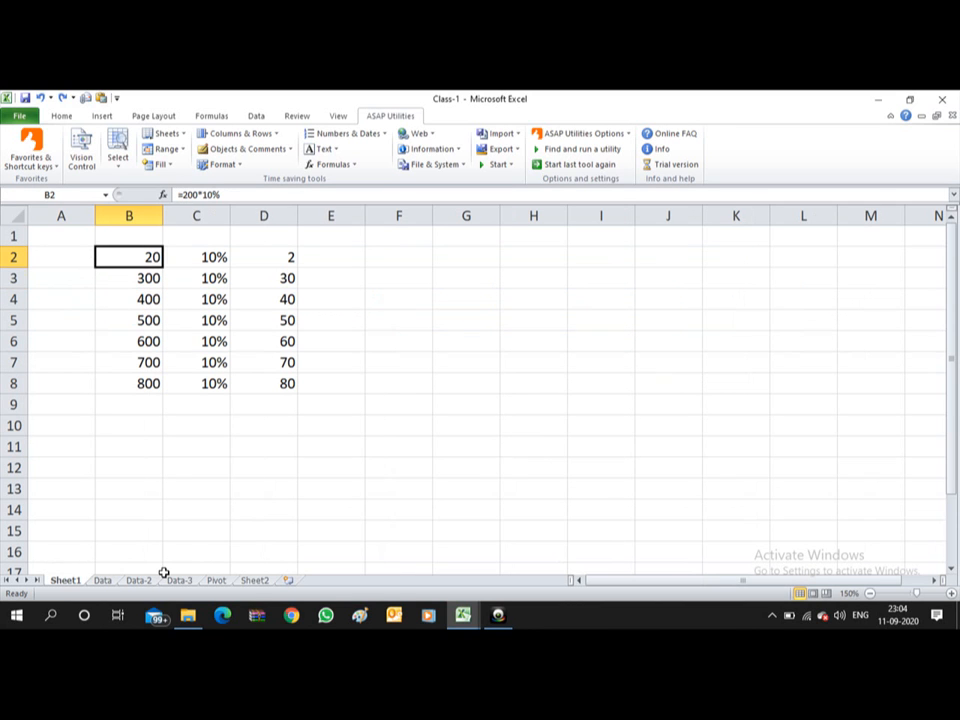
pyautogui.press('Down')
pyautogui.press('Down')
pyautogui.press('Down')
pyautogui.press('Down')
pyautogui.press('Down')
pyautogui.press('Down')
pyautogui.press('Down')
pyautogui.press('Down')
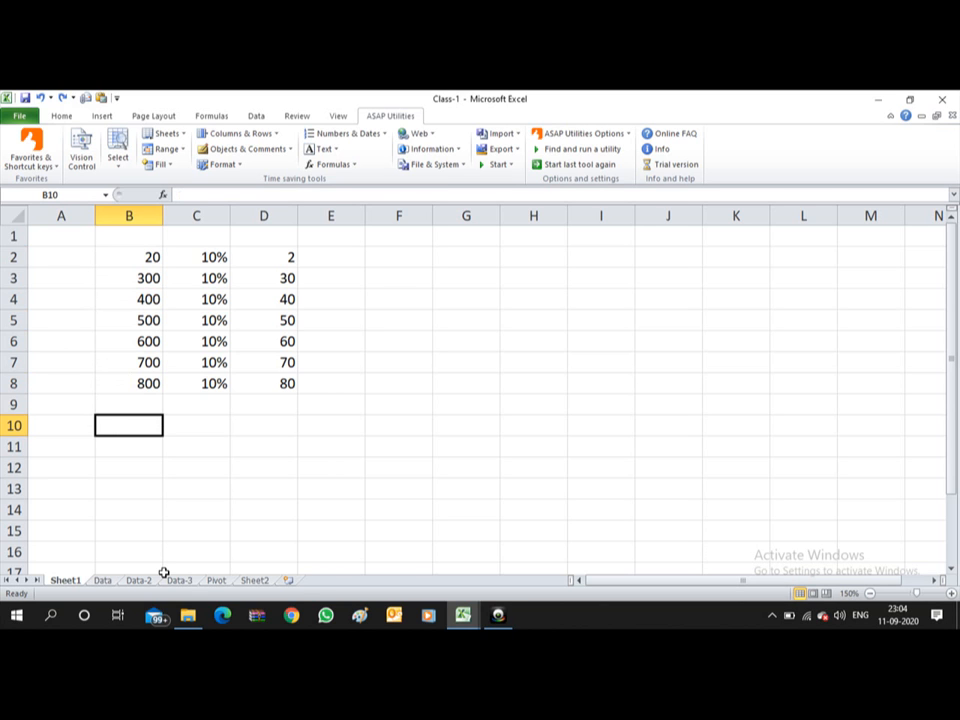
pyautogui.write('=')
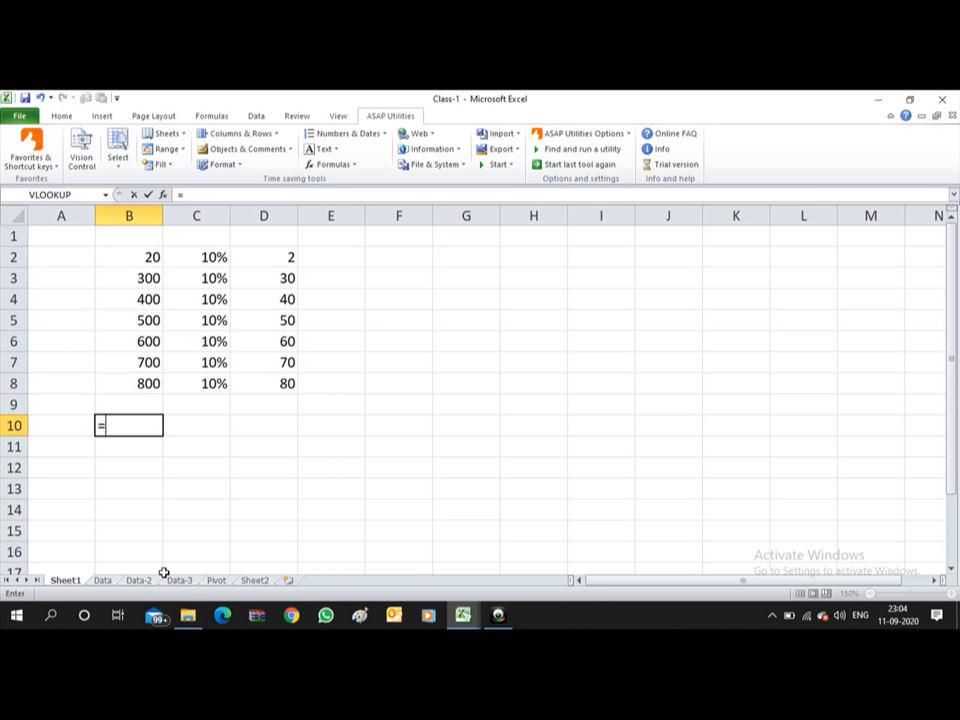
pyautogui.press('Escape')
pyautogui.press('Up')
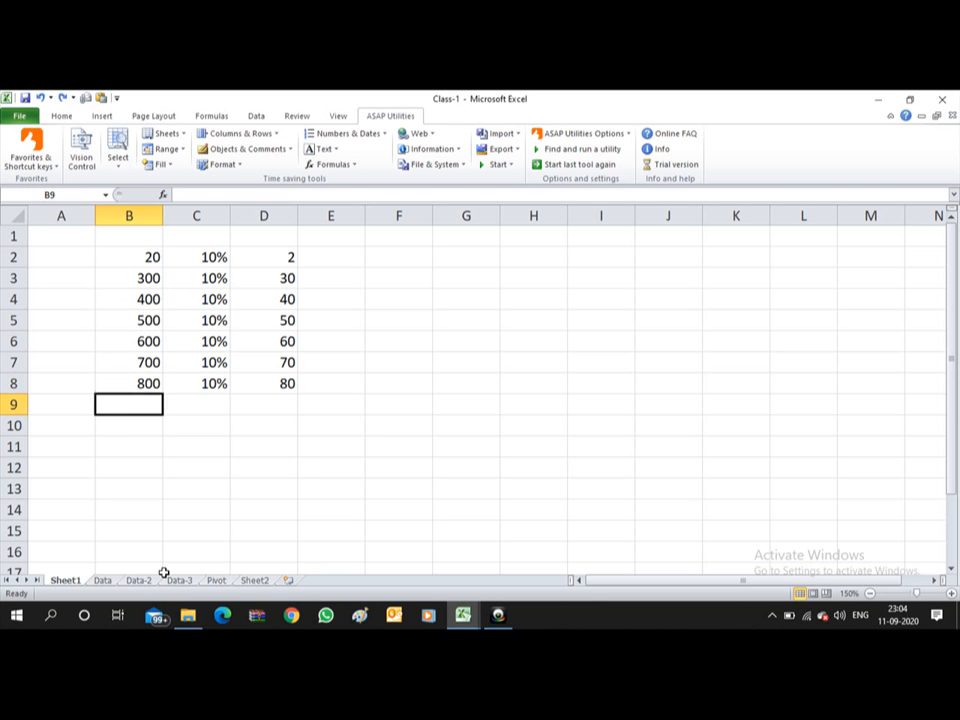
pyautogui.press('Down')
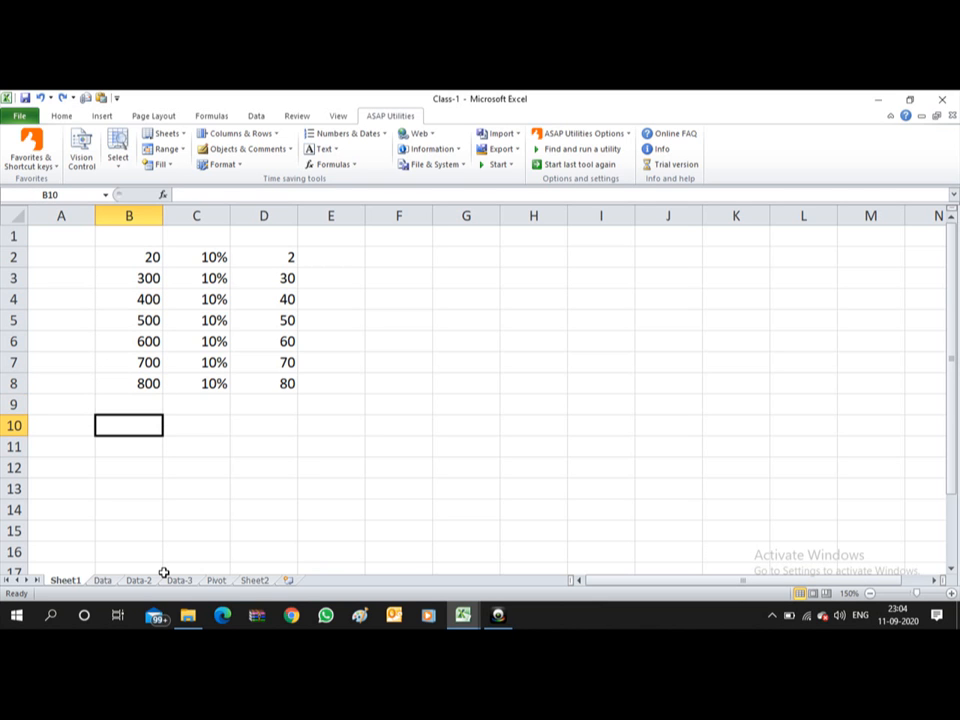
# Add the first three numbers of column B in cell B10 with the formula =B2+B3+B4, and clear the cell again
pyautogui.write('=')
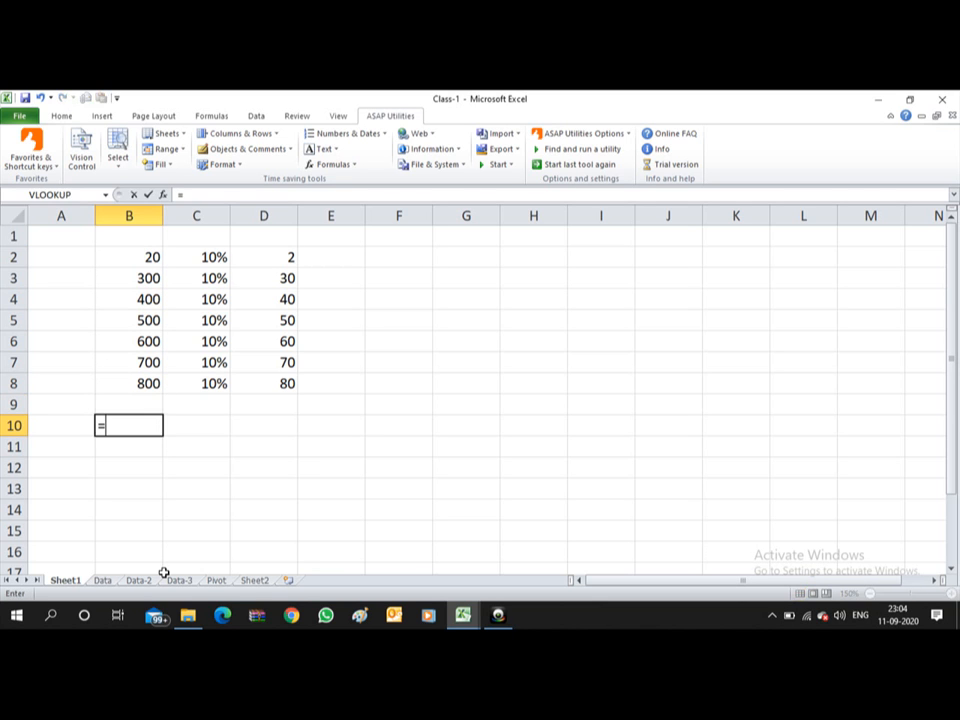
pyautogui.press('Up')
pyautogui.press('Up')
pyautogui.press('Up')
pyautogui.press('Up')
pyautogui.press('Up')
pyautogui.press('Up')
pyautogui.press('Up')
pyautogui.press('Up')
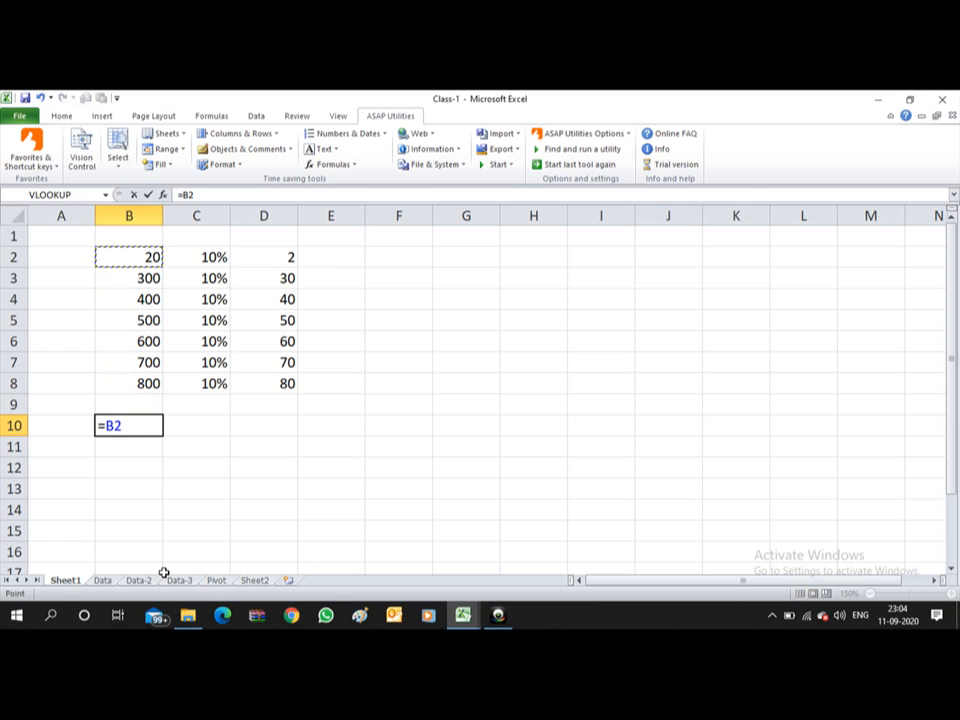
pyautogui.write('+')
pyautogui.click(130, 279)
pyautogui.write('+')
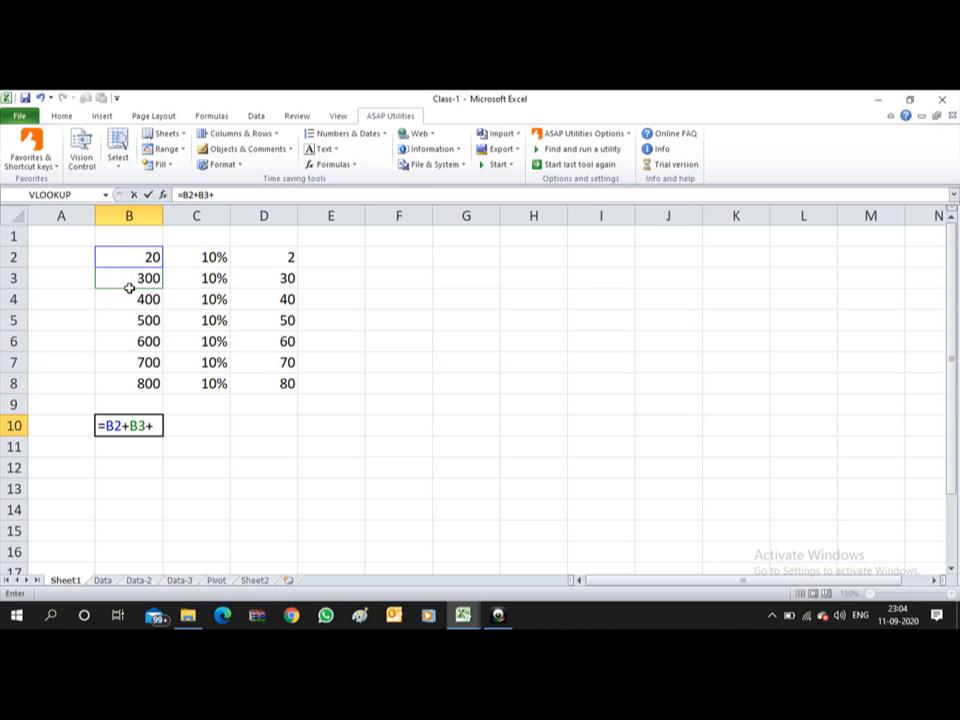
pyautogui.click(129, 300)
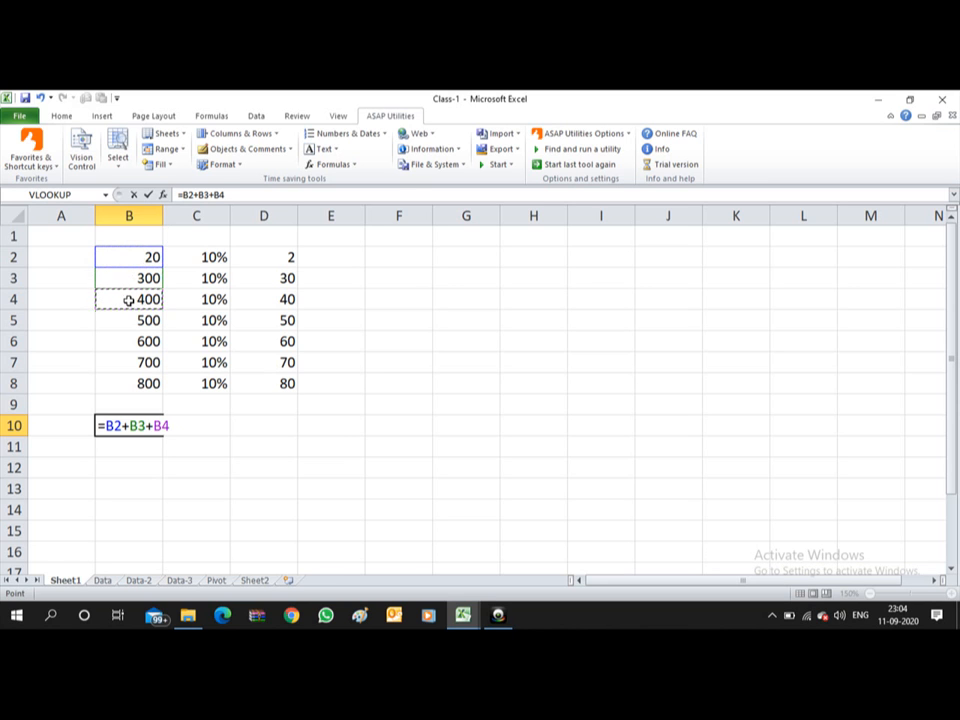
pyautogui.press('Return')
pyautogui.press('Up')
pyautogui.press('Delete')
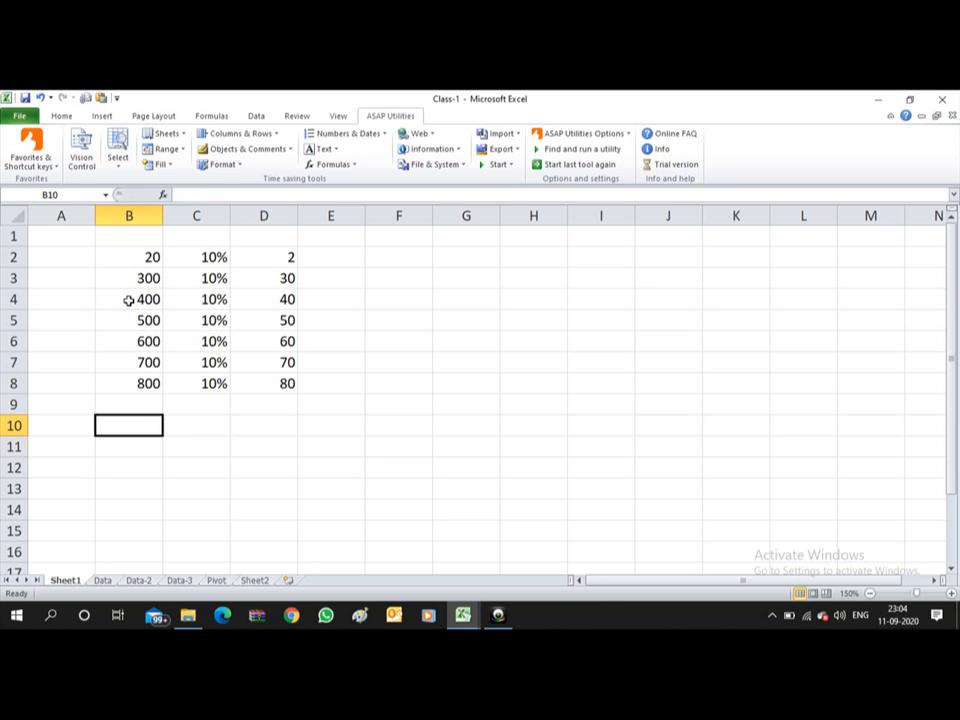
# Subtract B7 from B8 in cell B10 with the formula =B8-B7
pyautogui.write('=')
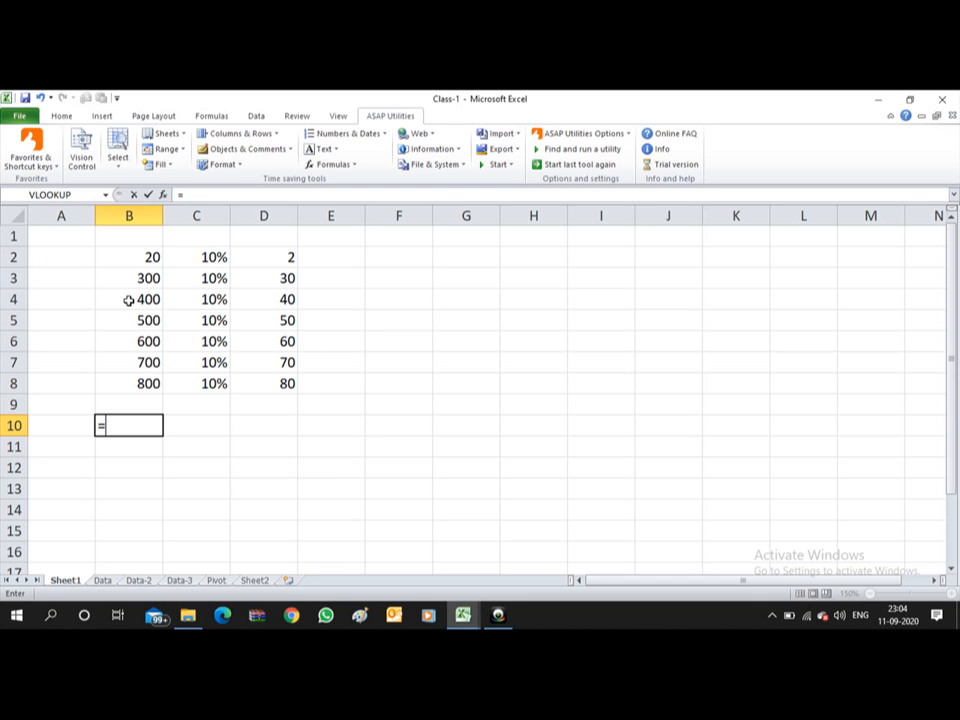
pyautogui.press('Up')
pyautogui.press('Up')
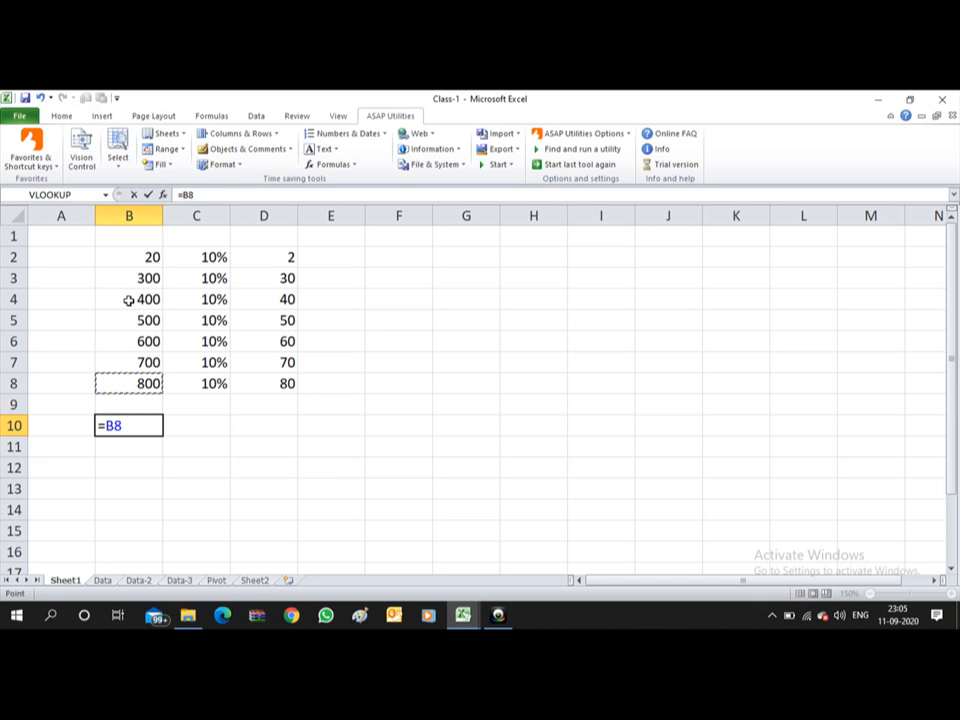
pyautogui.write('-')
pyautogui.click(129, 362)
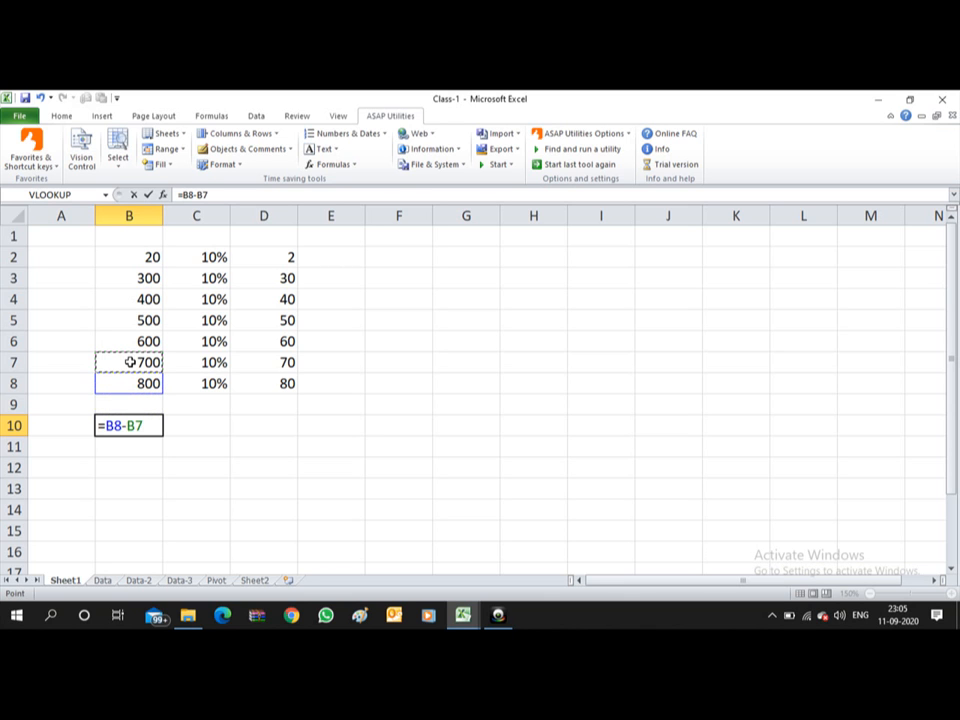
pyautogui.press('Return')
pyautogui.press('Up')
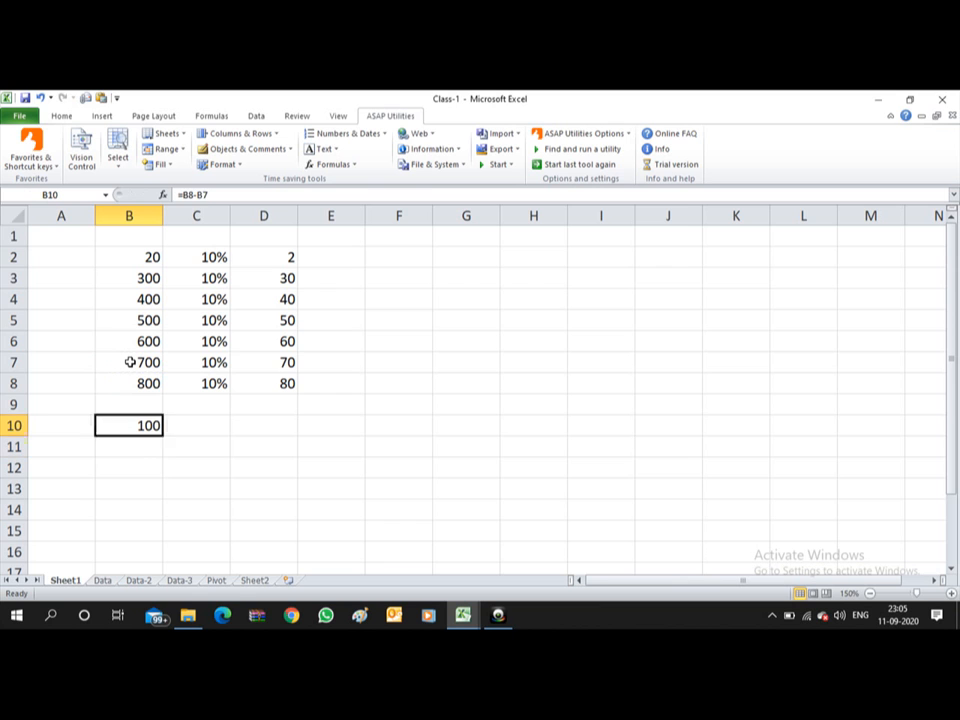
# Clear cell B10 and multiply B2 by D2 in cell F2 with the formula =B2*D2
pyautogui.press('Up')
pyautogui.press('Up')
pyautogui.press('Up')
pyautogui.press('Up')
pyautogui.press('Up')
pyautogui.press('Up')
pyautogui.press('Up')
pyautogui.press('Up')
pyautogui.press('Up')
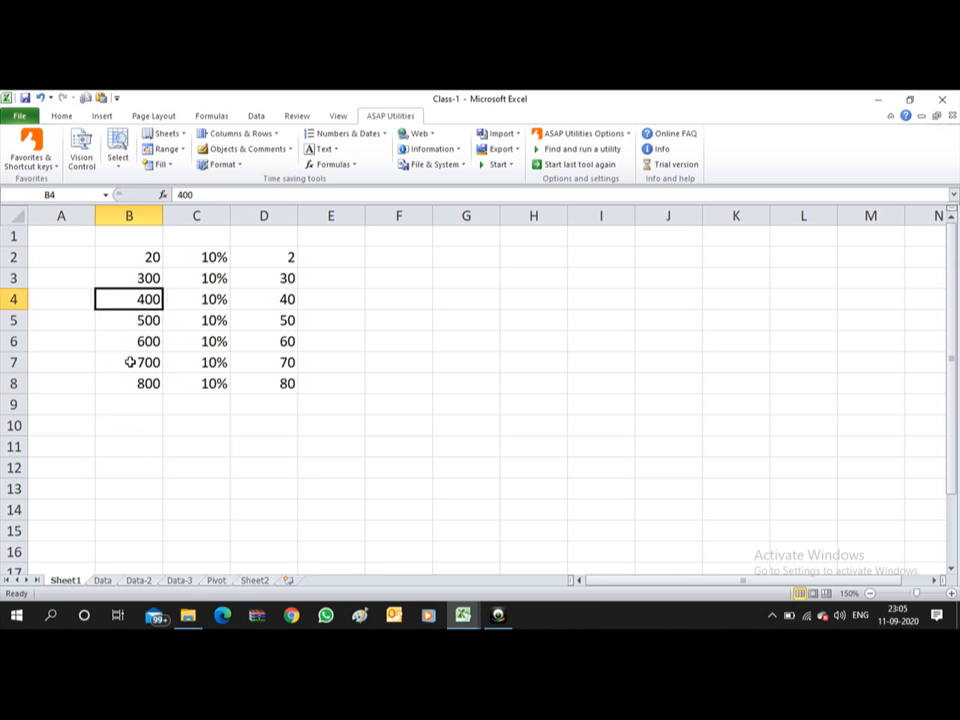
pyautogui.press('Down')
pyautogui.press('Right')
pyautogui.press('Right')
pyautogui.press('Right')
pyautogui.press('Right')
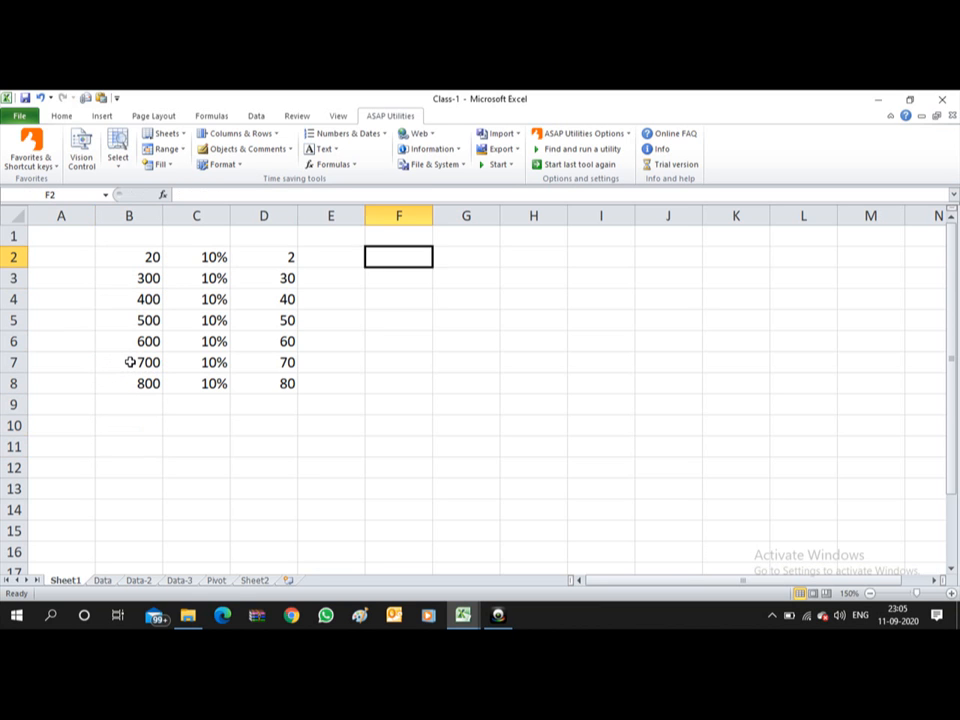
pyautogui.write('=')
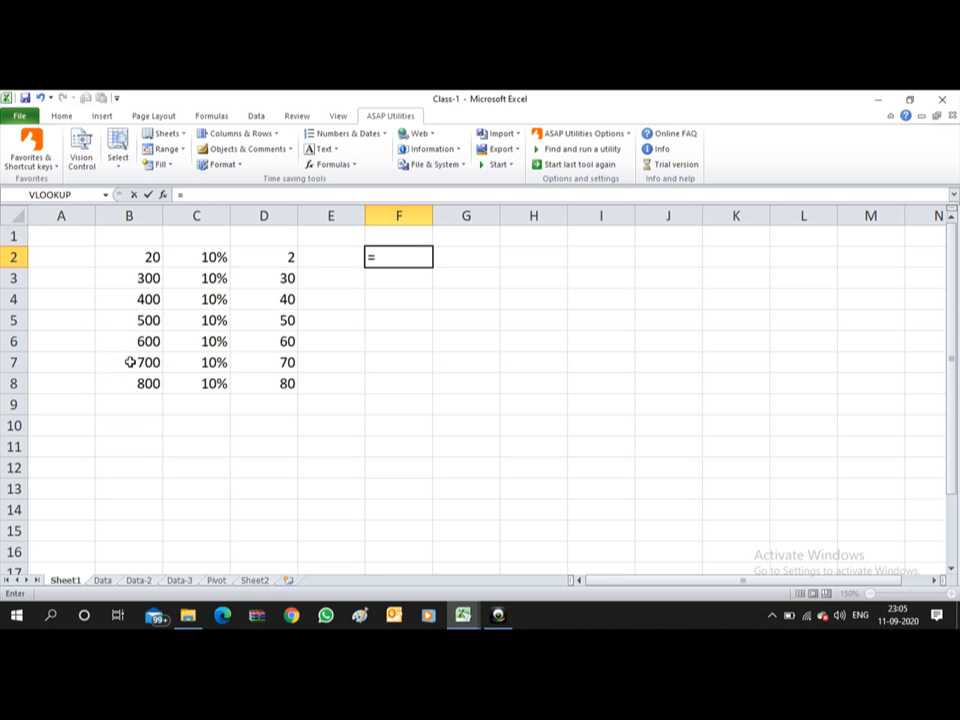
pyautogui.press('Left')
pyautogui.press('Left')
pyautogui.press('Left')
pyautogui.press('Left')
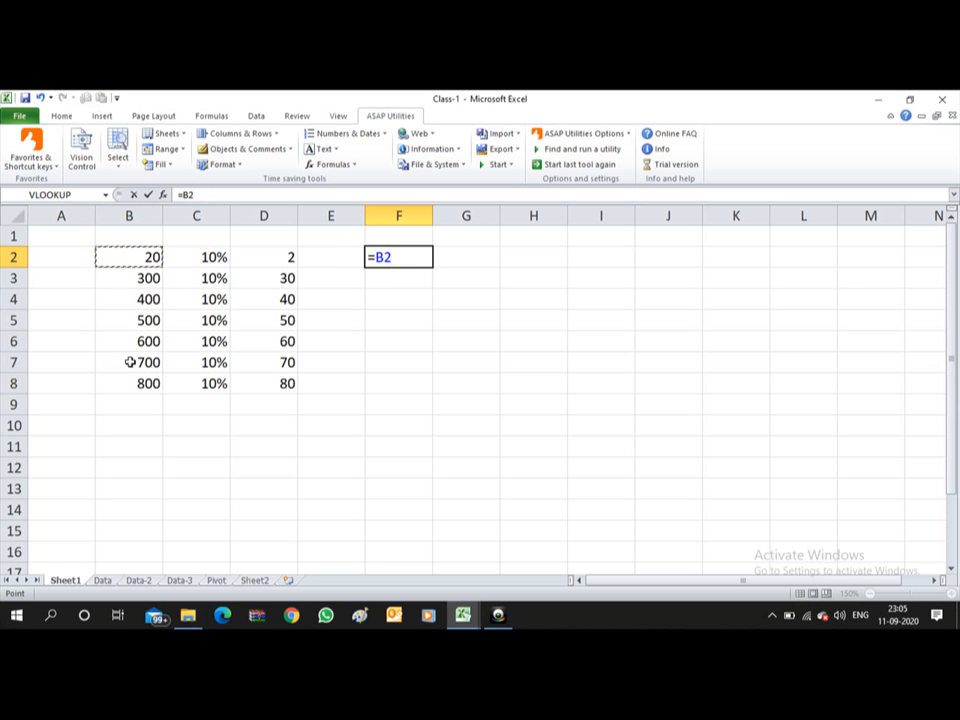
pyautogui.write('*')
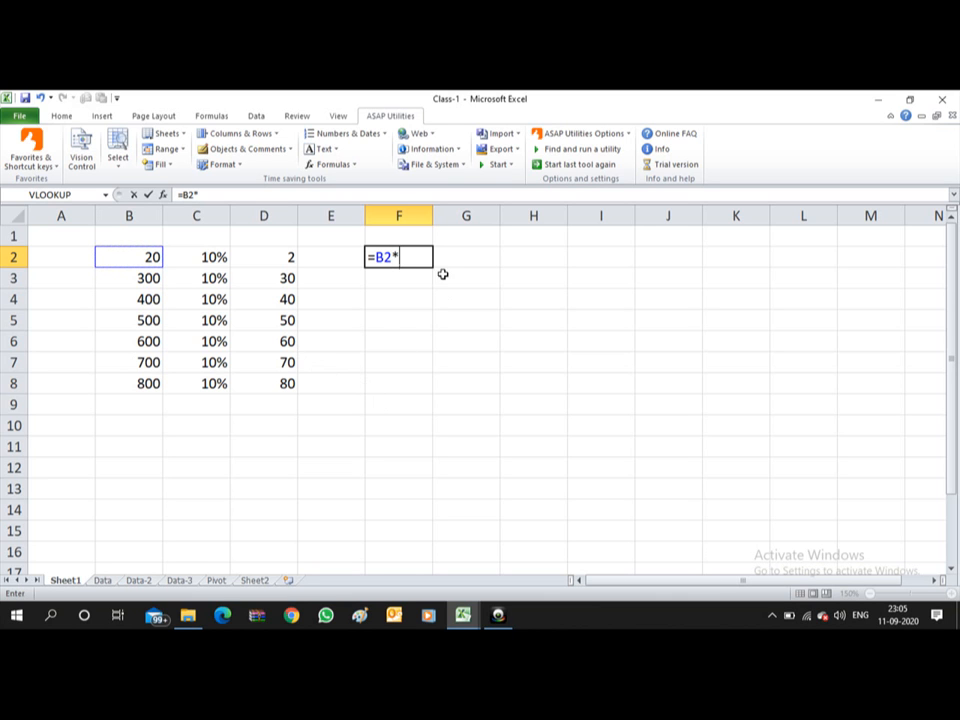
pyautogui.click(270, 257)
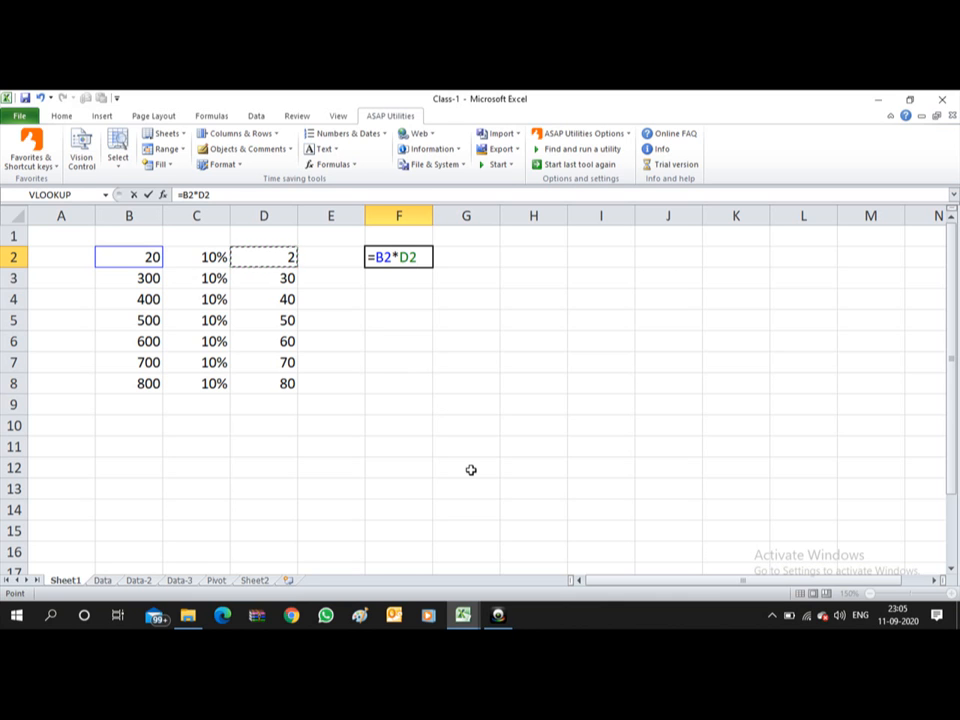
pyautogui.press('Return')
pyautogui.press('Up')
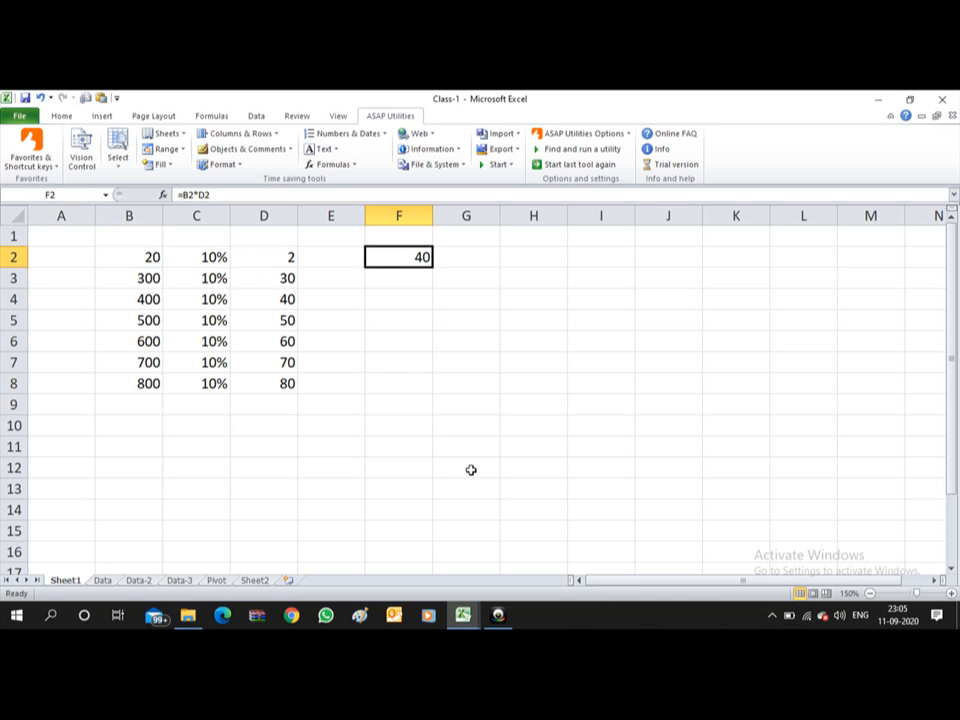
# Copy the multiplication formula from F2 down through F8
pyautogui.hotkey('ctrl', 'c')
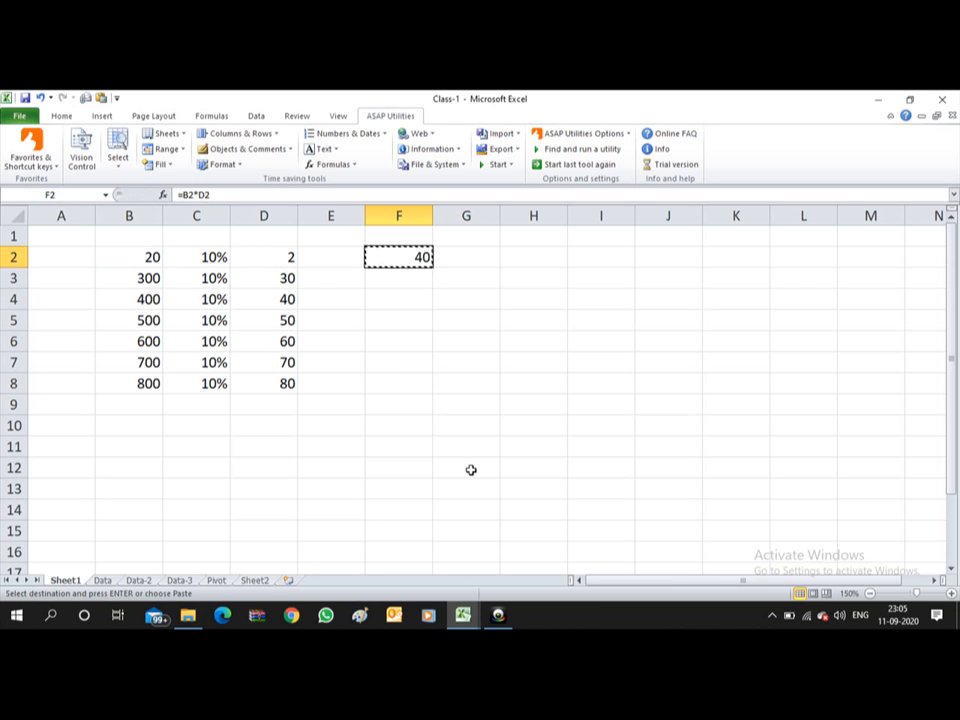
pyautogui.hotkey('shift', 'Down')
pyautogui.hotkey('shift', 'Down')
pyautogui.hotkey('shift', 'Down')
pyautogui.hotkey('shift', 'Down')
pyautogui.press('Up')
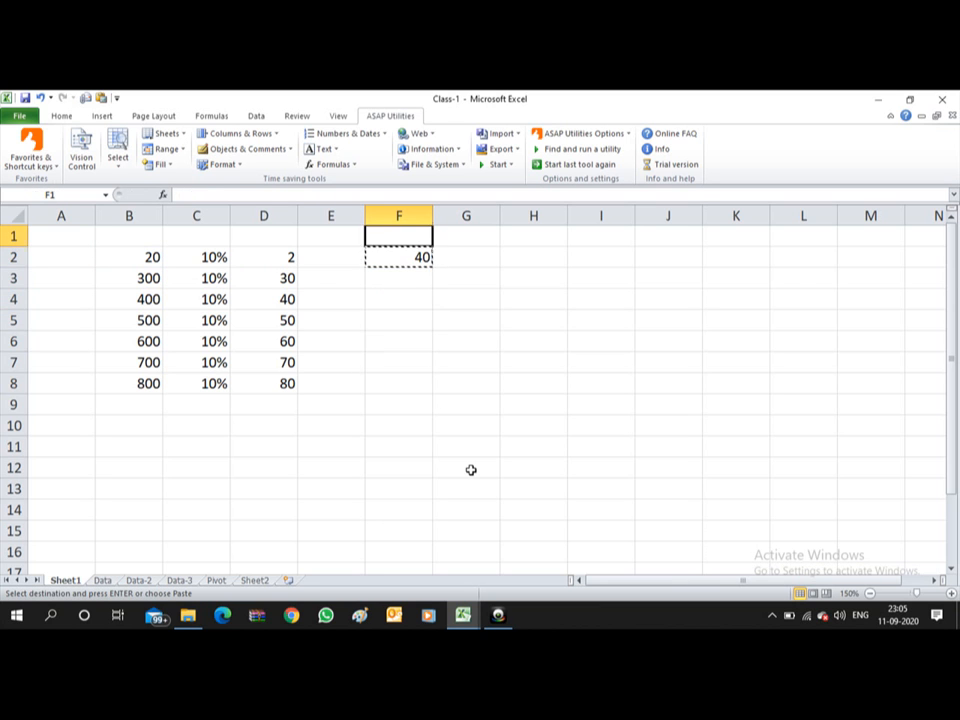
pyautogui.press('Down')
pyautogui.hotkey('shift', 'Down')
pyautogui.hotkey('shift', 'Down')
pyautogui.hotkey('shift', 'Down')
pyautogui.hotkey('shift', 'Down')
pyautogui.hotkey('shift', 'Down')
pyautogui.hotkey('shift', 'Down')
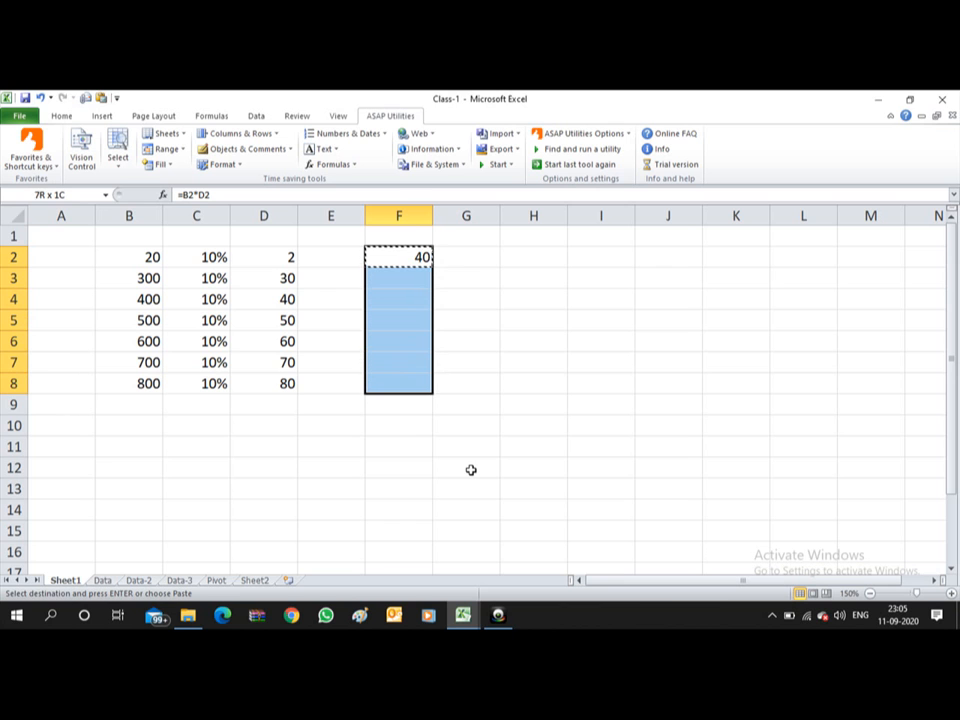
pyautogui.press('Return')
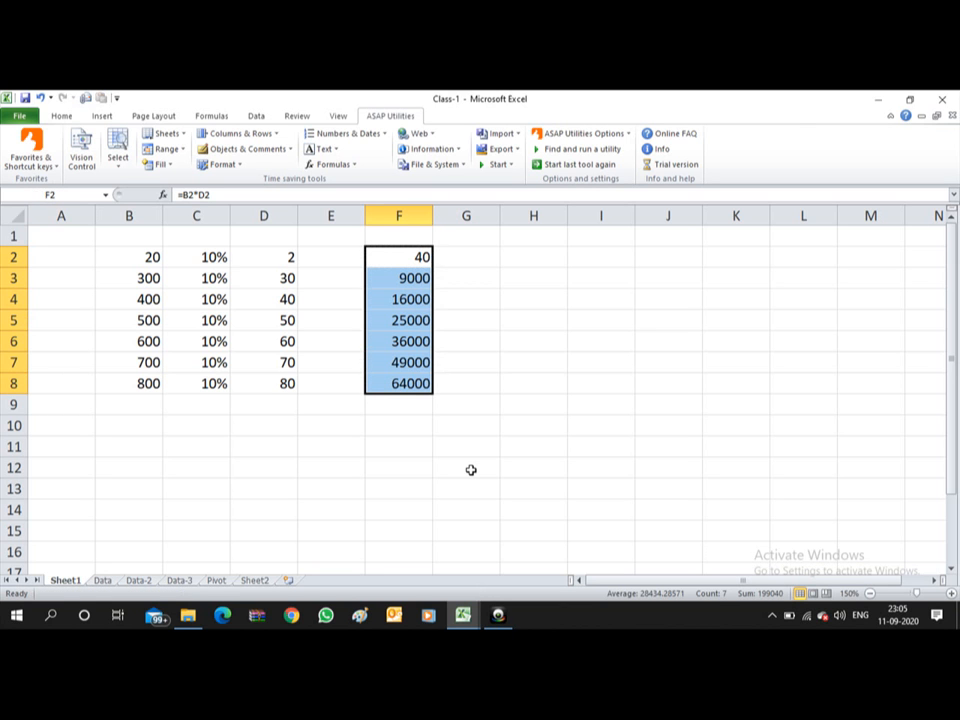
# Examine the copied formulas in F3 to F8 and which cells of columns B and D each one references
pyautogui.press('Down')
pyautogui.press('Down')
pyautogui.press('Up')
pyautogui.press('F2')
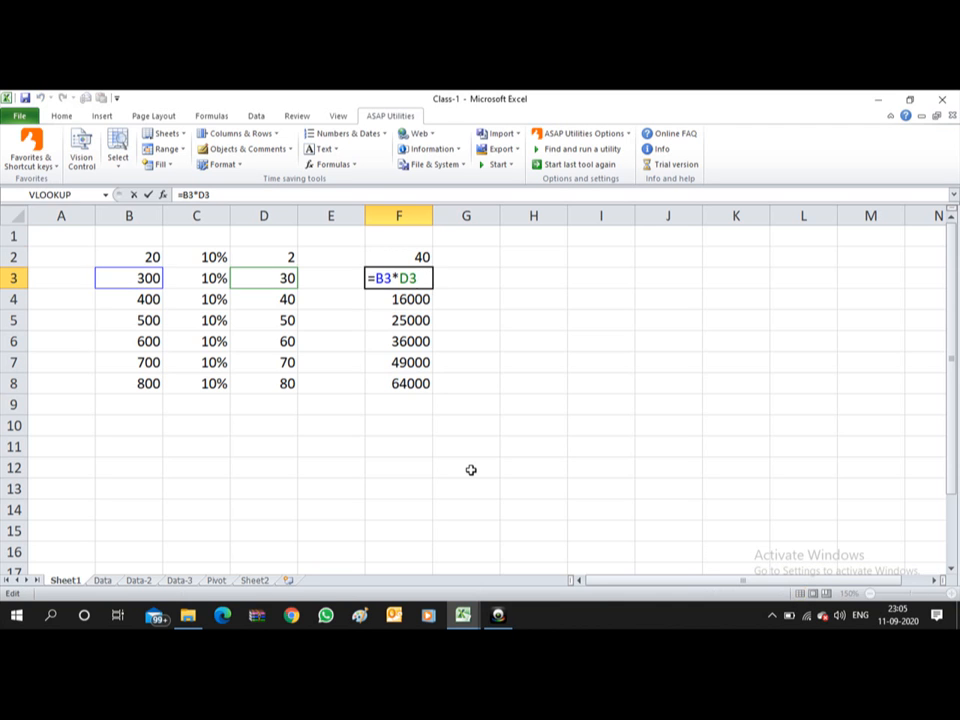
pyautogui.press('Return')
pyautogui.press('F2')
pyautogui.press('Return')
pyautogui.press('F2')
pyautogui.press('Return')
pyautogui.press('F2')
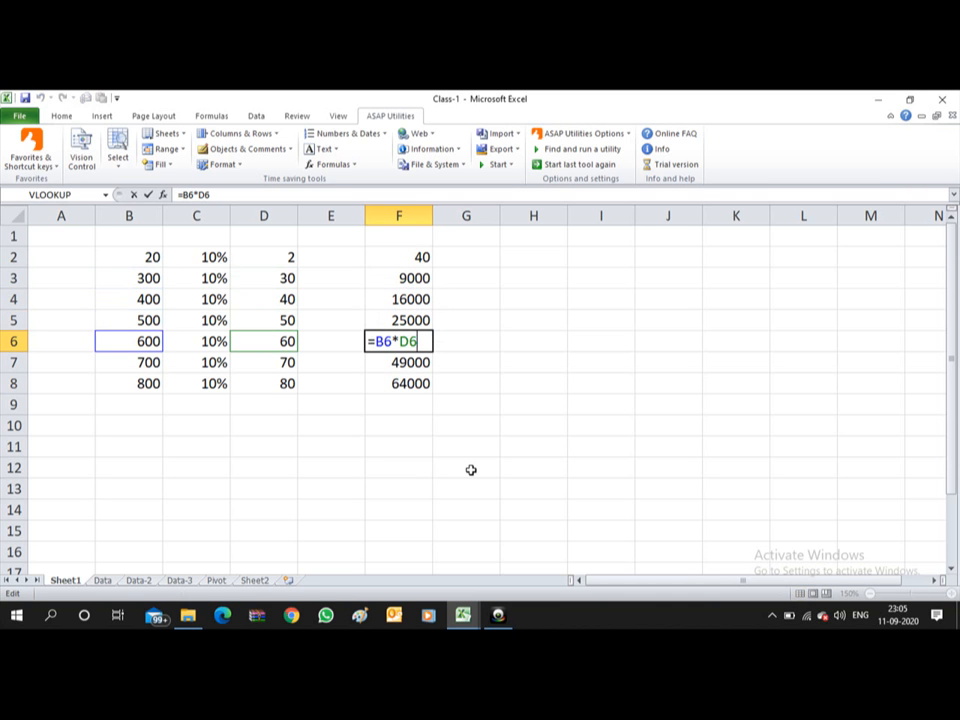
pyautogui.press('Return')
pyautogui.press('F2')
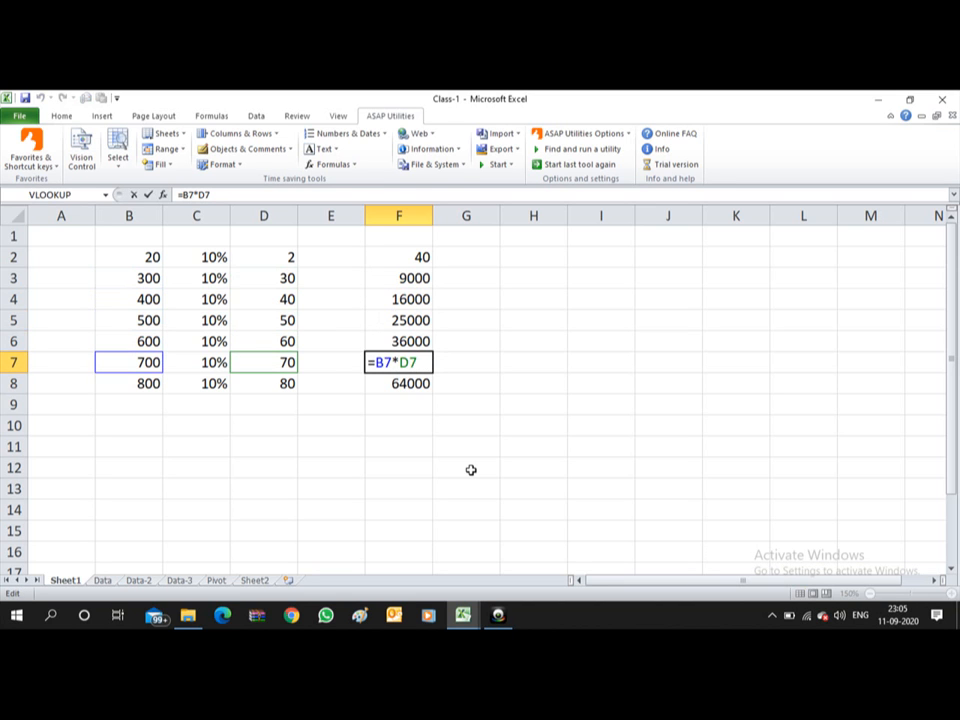
pyautogui.press('Return')
pyautogui.press('F2')
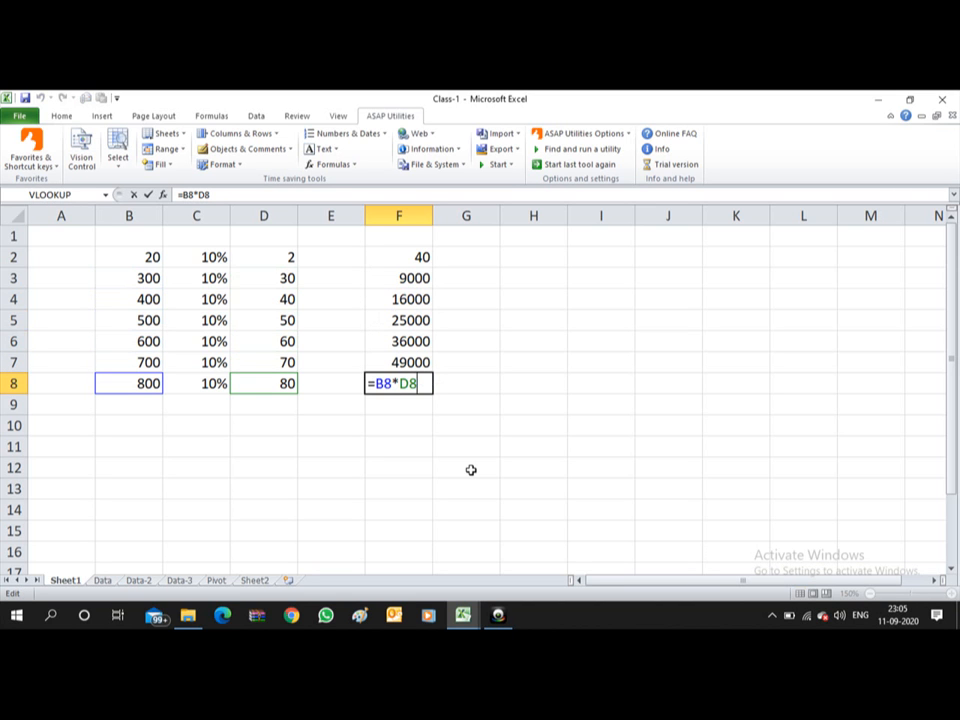
pyautogui.press('Escape')
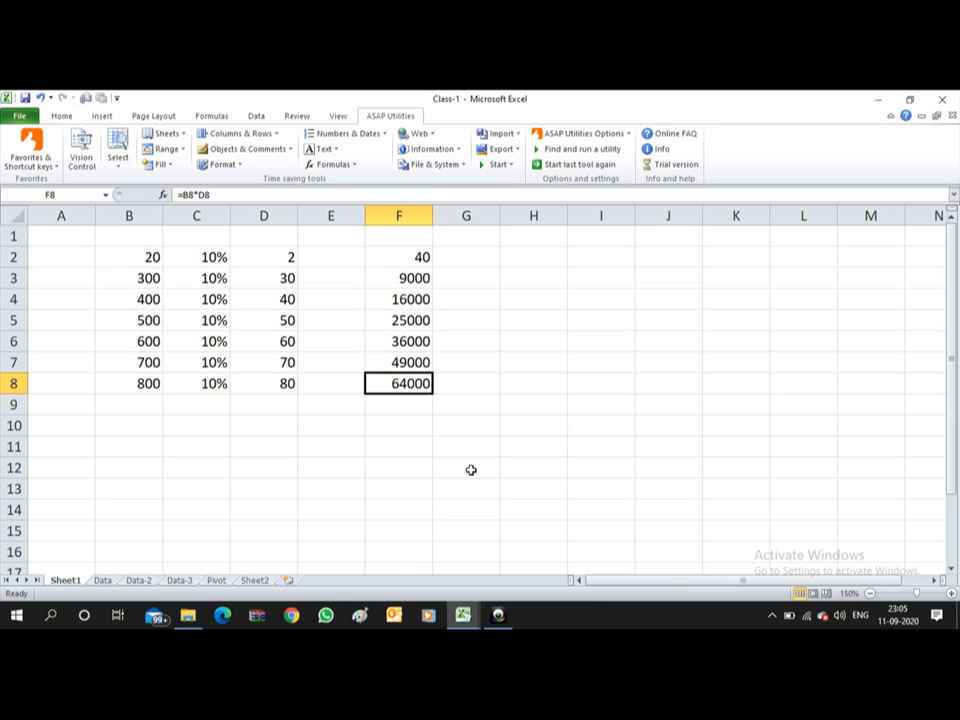
# Clear the multiplication results from F2:F8 and select F2 again
pyautogui.hotkey('ctrl', 'Up')
pyautogui.hotkey('ctrl', 'shift', 'Down')
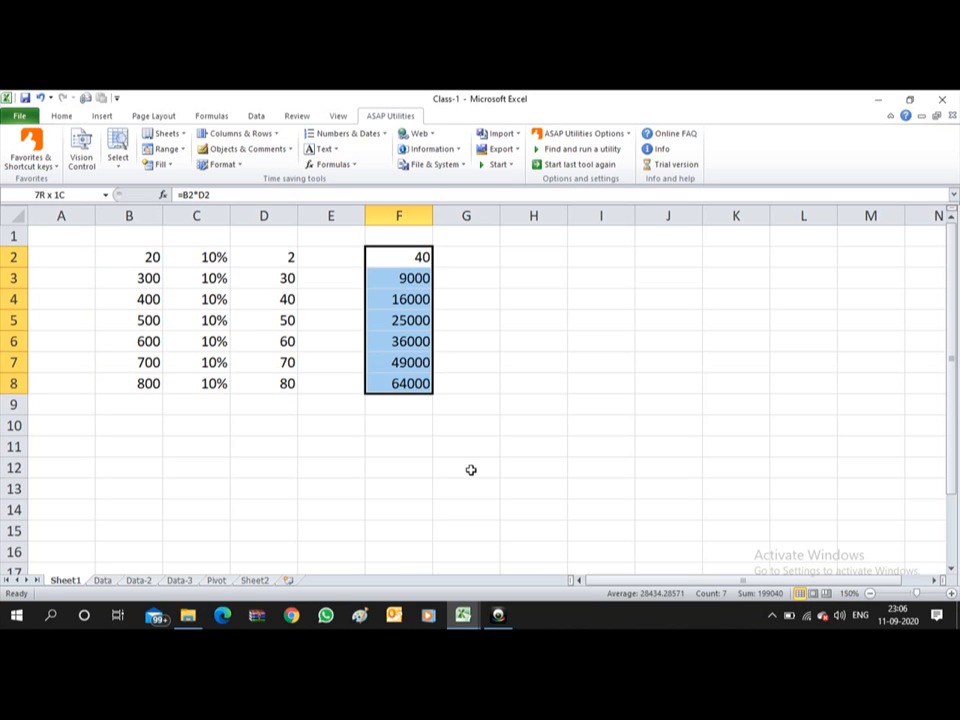
pyautogui.press('Delete')
pyautogui.press('Down')
pyautogui.press('Up')
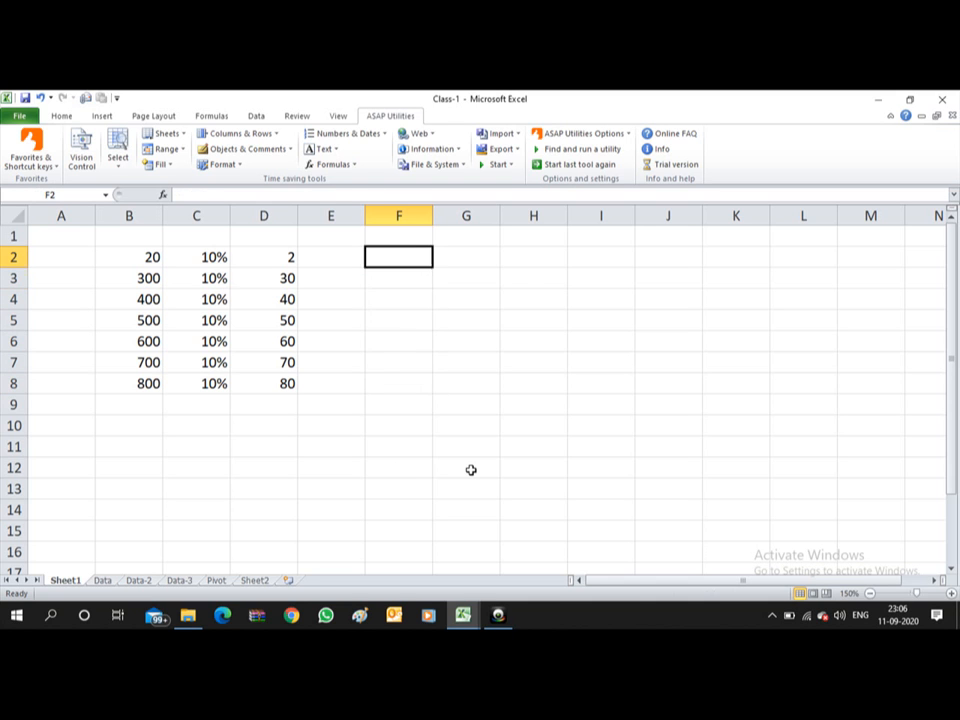
# Divide B2 by D2 in cell F2 with the formula =B2/D2
pyautogui.write('=')
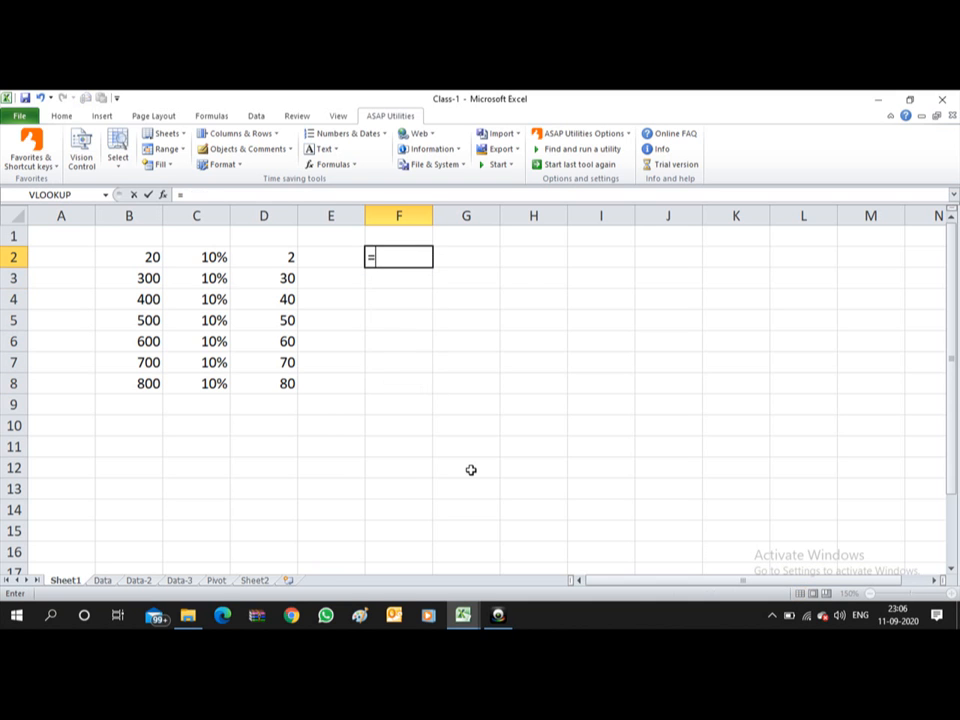
pyautogui.press('Left')
pyautogui.press('Left')
pyautogui.press('Left')
pyautogui.press('Left')
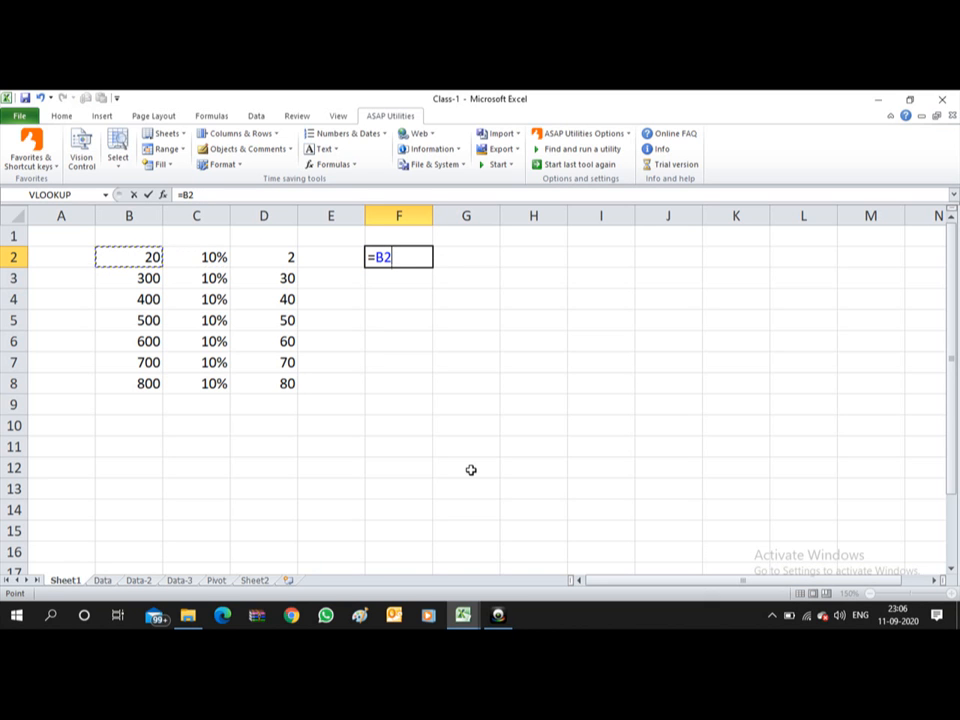
pyautogui.write('/')
pyautogui.press('Left')
pyautogui.press('Left')
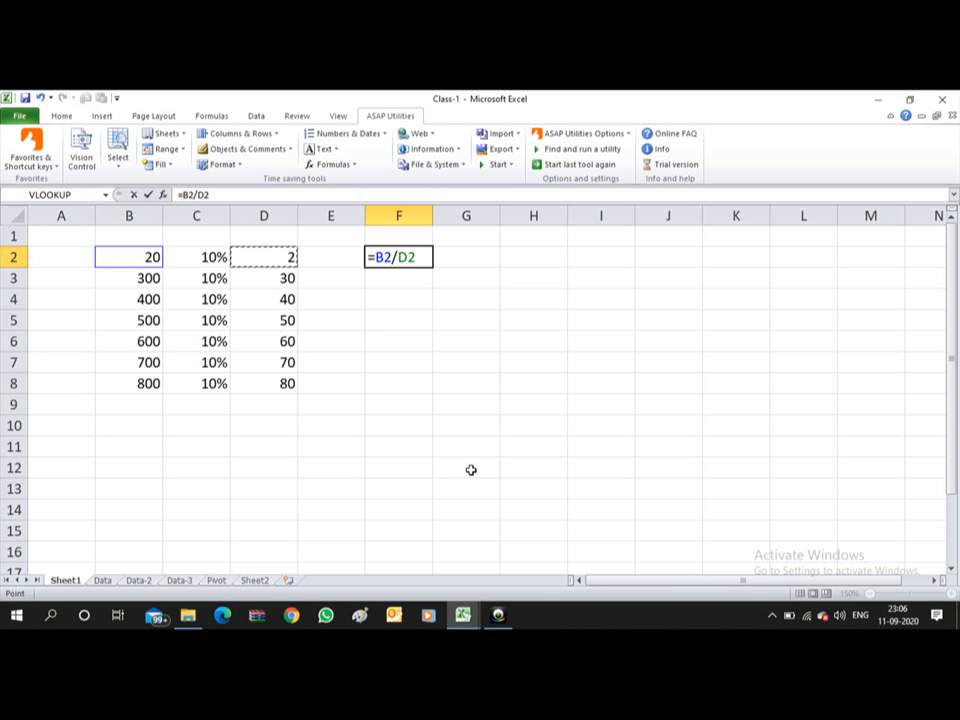
pyautogui.press('Return')
# Copy the division formula from F2 down through F8
pyautogui.press('Up')
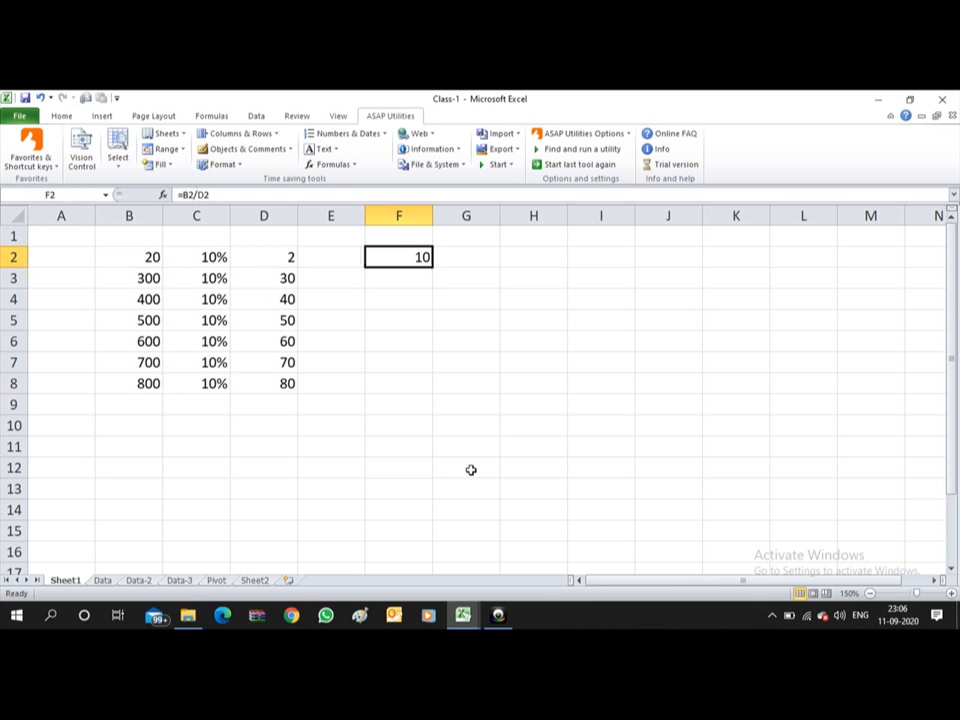
pyautogui.hotkey('ctrl', 'c')
pyautogui.hotkey('shift', 'Down')
pyautogui.hotkey('shift', 'Down')
pyautogui.hotkey('shift', 'Down')
pyautogui.hotkey('shift', 'Down')
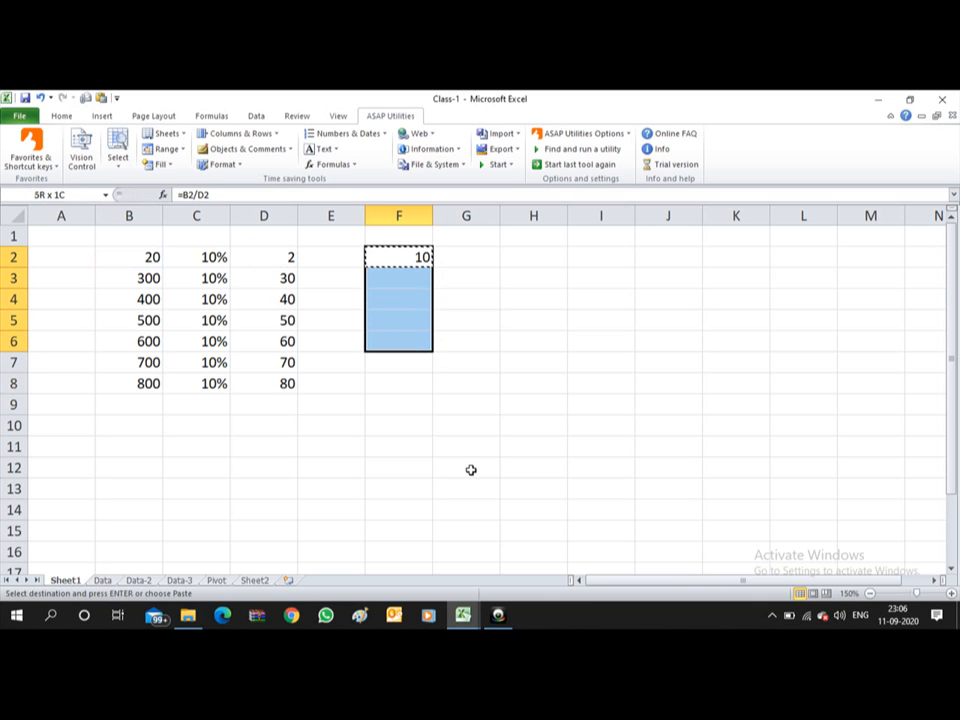
pyautogui.hotkey('shift', 'Down')
pyautogui.hotkey('shift', 'Down')
pyautogui.press('Return')
# Clear the division results from F2:F8 and select F2 again
pyautogui.press('Up')
pyautogui.press('Down')
pyautogui.hotkey('ctrl', 'shift', 'Down')
pyautogui.press('Delete')
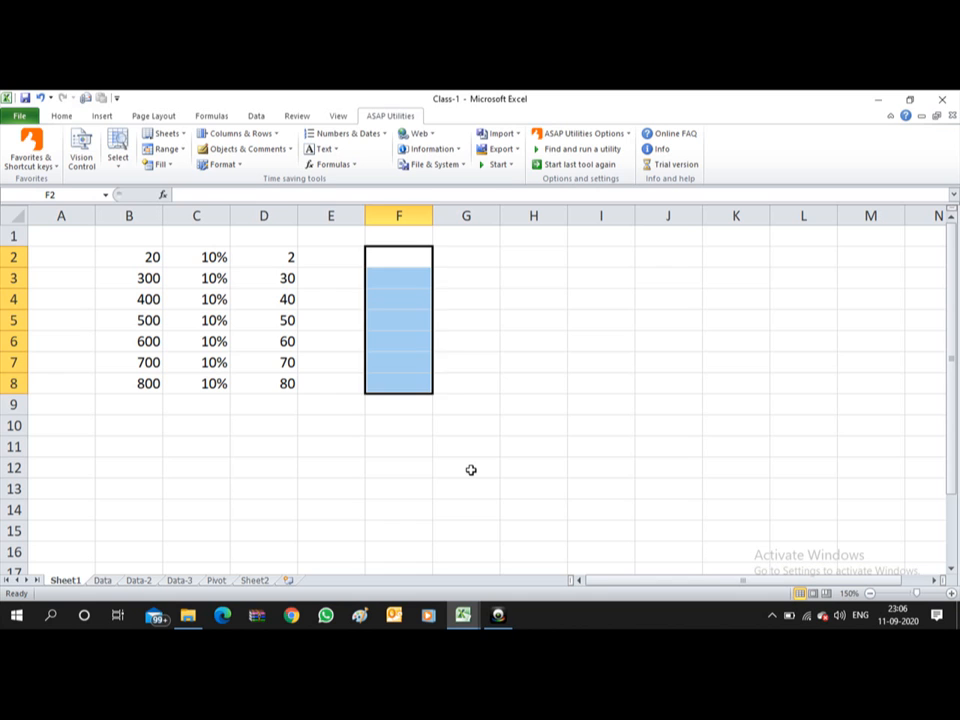
pyautogui.press('Up')
pyautogui.press('Down')
# Look over the amount in B2 and the percentage in C2 that the percentage calculation uses
pyautogui.press('Left')
pyautogui.press('Left')
pyautogui.press('Left')
pyautogui.press('Left')
pyautogui.press('Right')
pyautogui.press('Left')
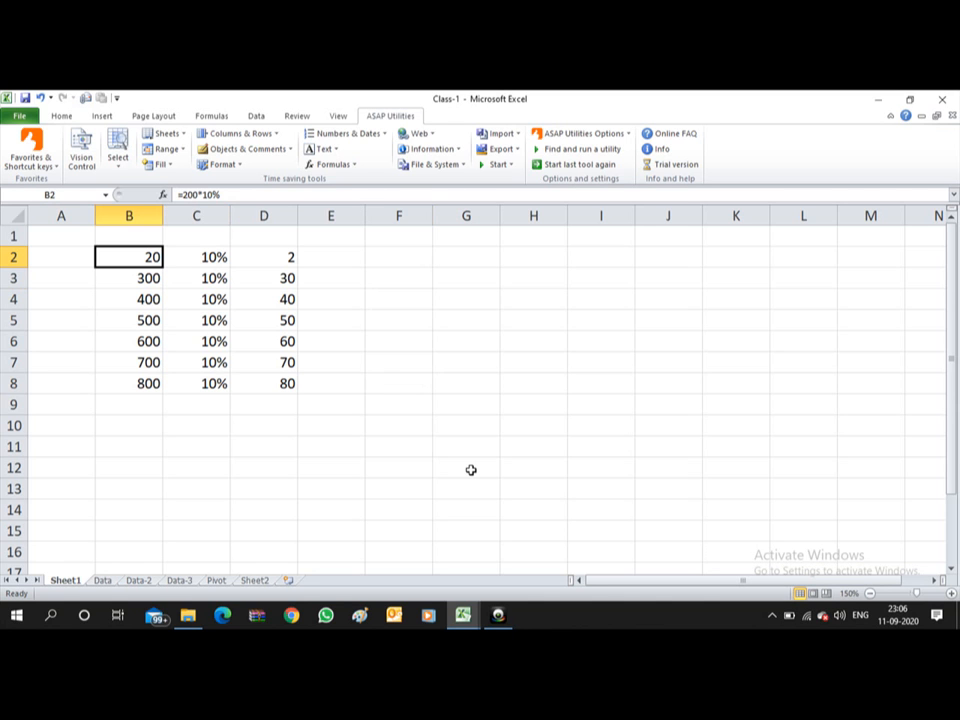
pyautogui.press('Right')
pyautogui.press('Left')
pyautogui.press('Right')
pyautogui.press('Right')
pyautogui.press('Right')
pyautogui.press('Right')
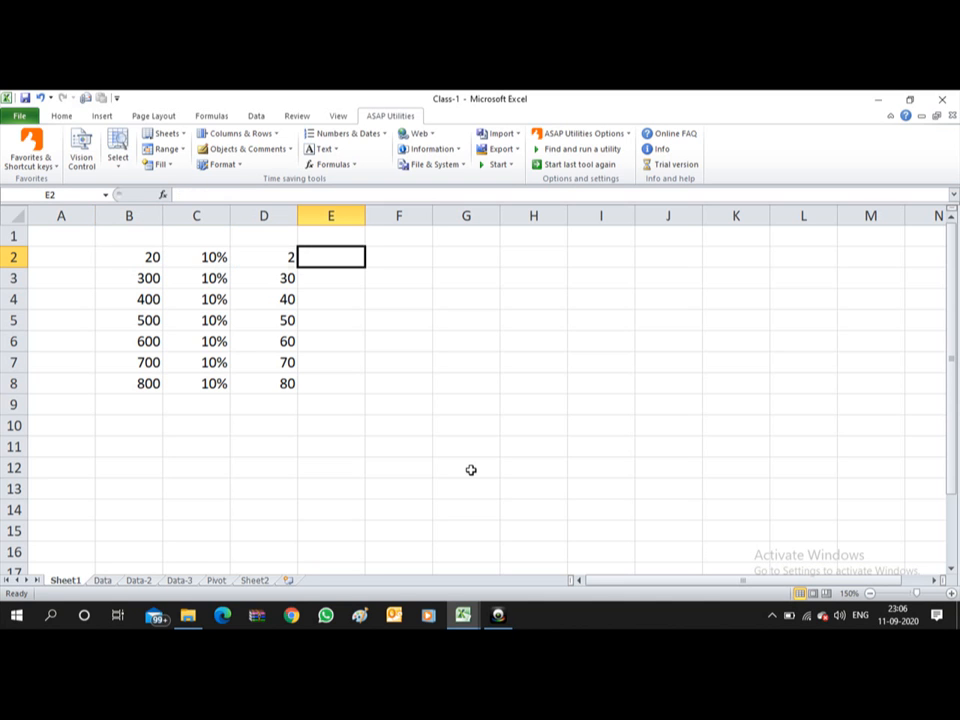
# Calculate the percentage of B2 in cell F2 with the formula =B2*C2
pyautogui.write('=')
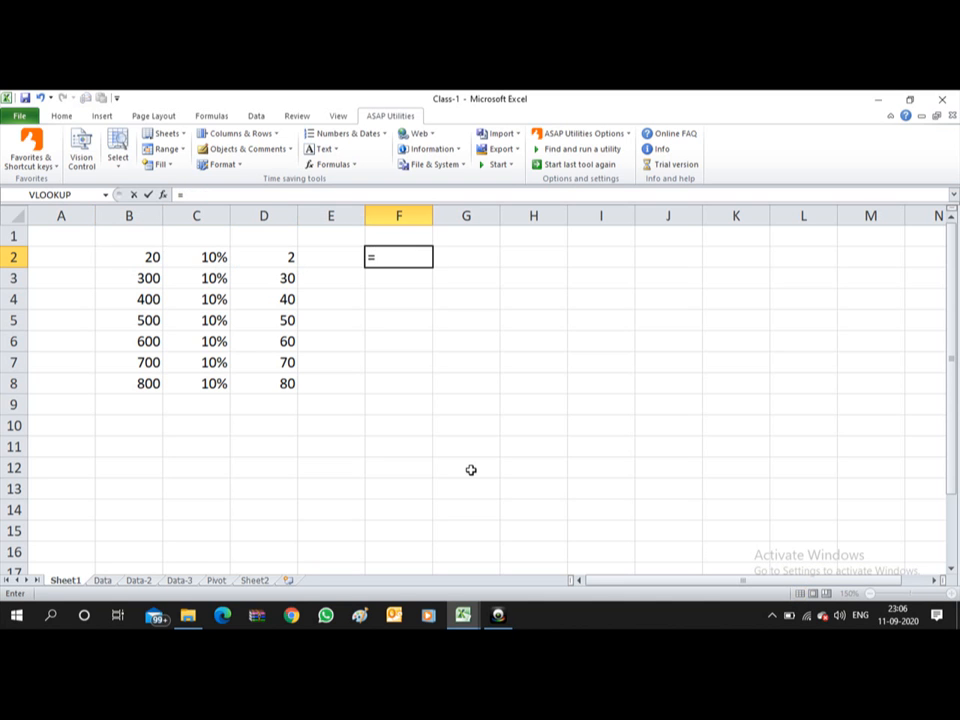
pyautogui.press('Left')
pyautogui.press('Left')
pyautogui.press('Left')
pyautogui.press('Left')
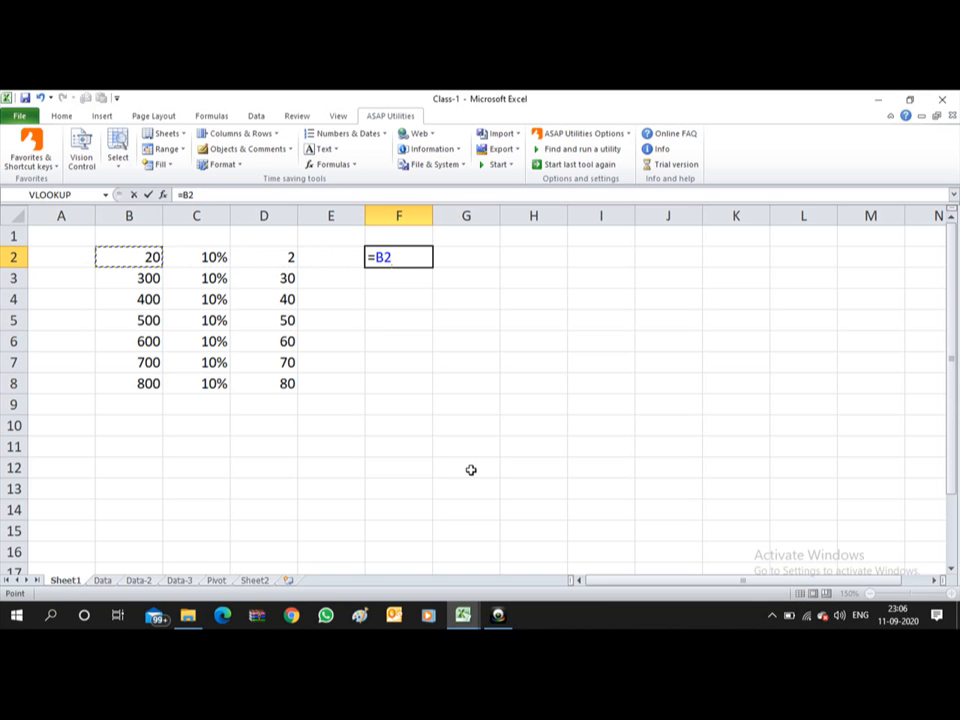
pyautogui.write('*')
pyautogui.press('Left')
pyautogui.press('Left')
pyautogui.press('Left')
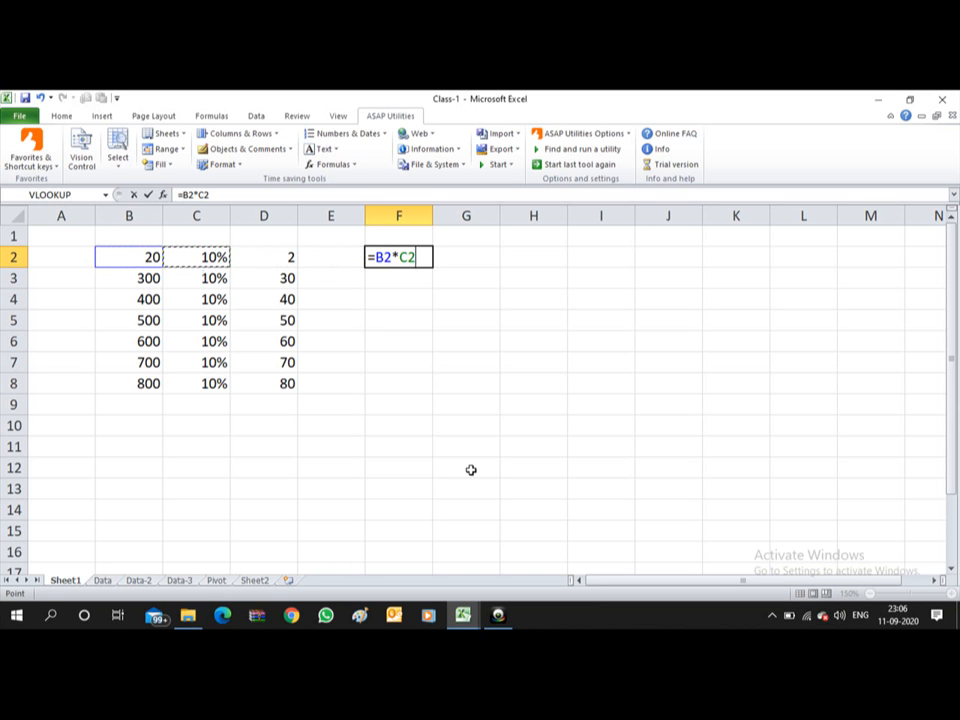
pyautogui.press('Return')
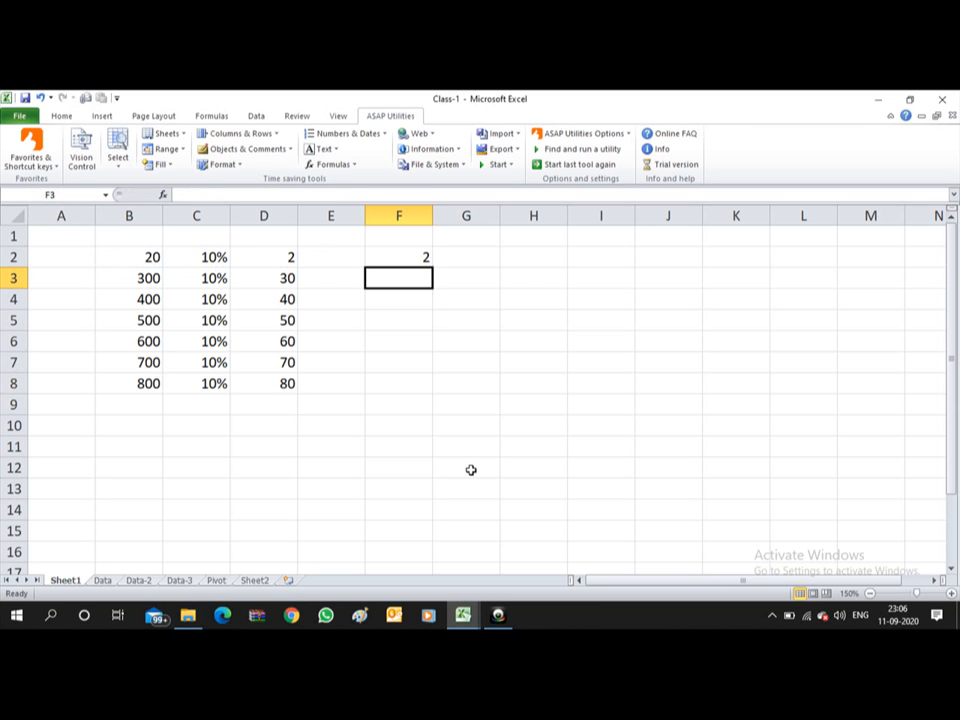
# Copy the percentage formula from F2 down through F8
pyautogui.press('Up')
pyautogui.hotkey('ctrl', 'c')
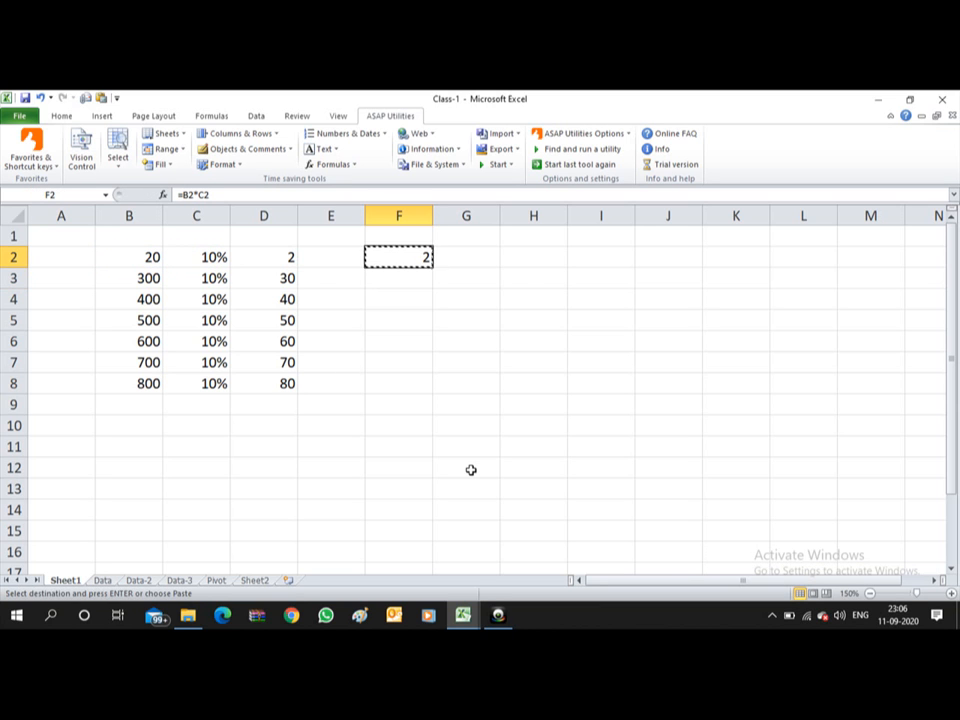
pyautogui.hotkey('shift', 'Down')
pyautogui.hotkey('shift', 'Down')
pyautogui.hotkey('shift', 'Down')
pyautogui.hotkey('shift', 'Down')
pyautogui.hotkey('shift', 'Down')
pyautogui.hotkey('shift', 'Down')
pyautogui.hotkey('shift', 'Down')
pyautogui.hotkey('shift', 'Up')
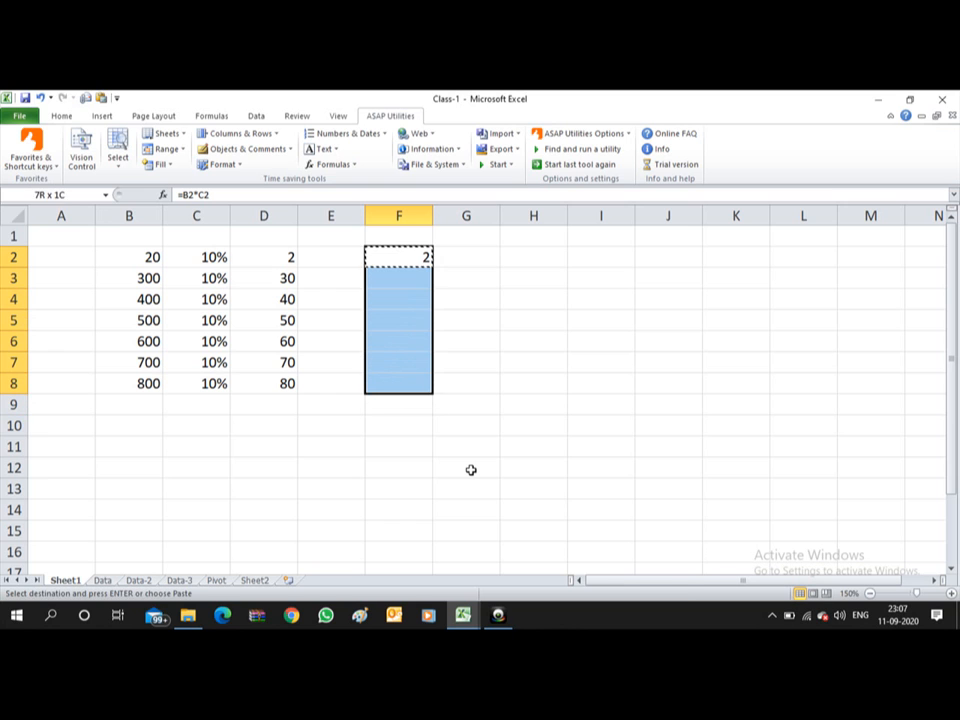
pyautogui.press('Return')
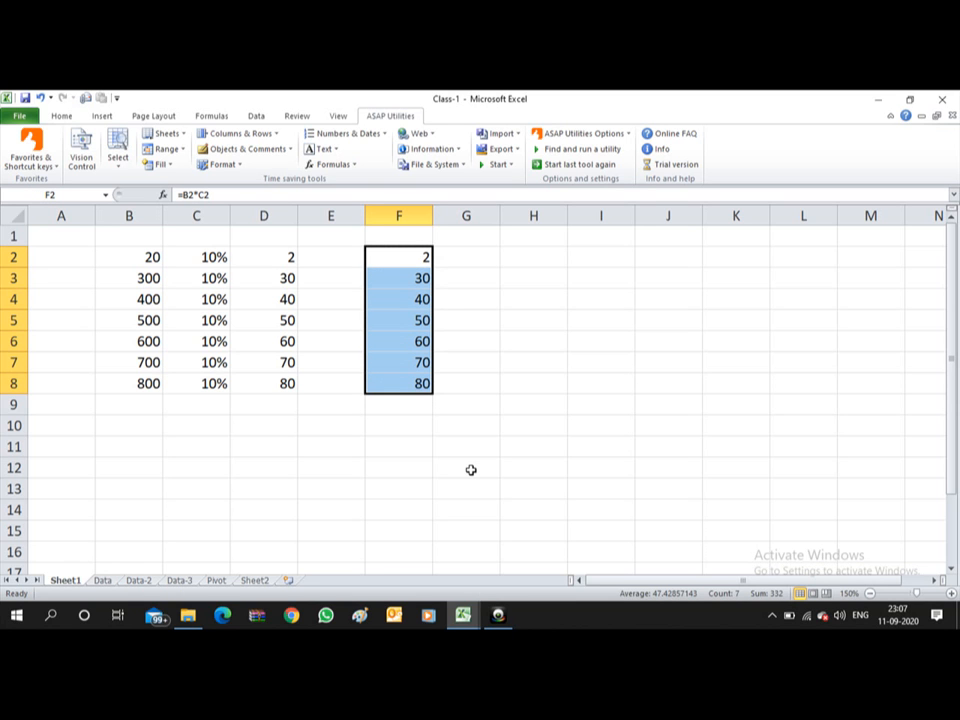
# Select B2, switch to the Topics to be covered1 workbook, and move to the Selection of Data topic
pyautogui.press('Left')
pyautogui.press('Left')
pyautogui.press('Left')
pyautogui.press('Left')
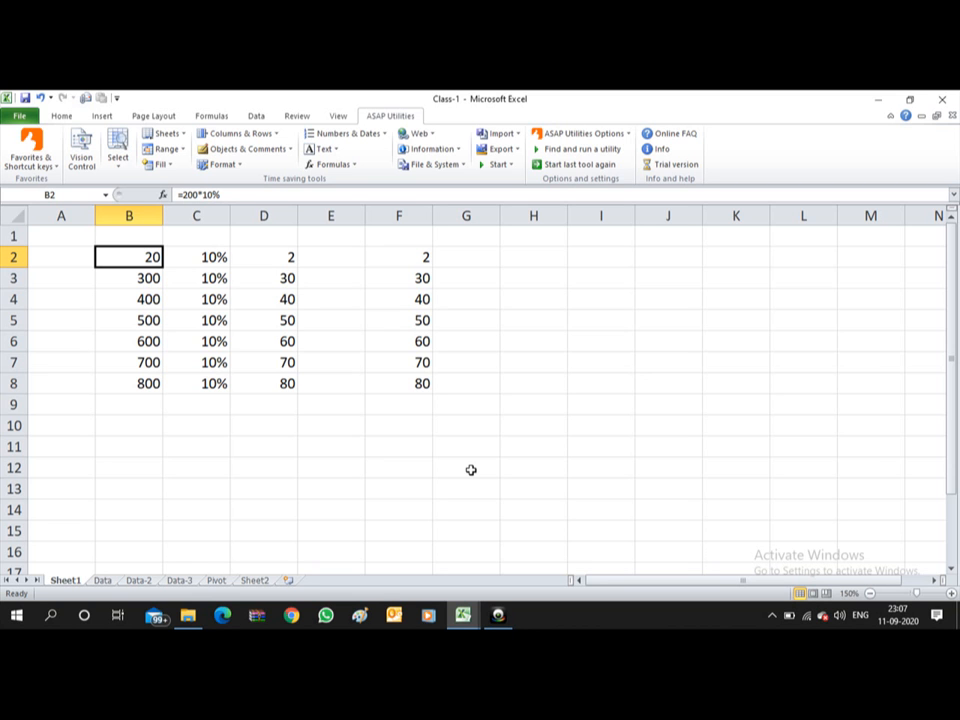
pyautogui.hotkey('alt', 'Tab')
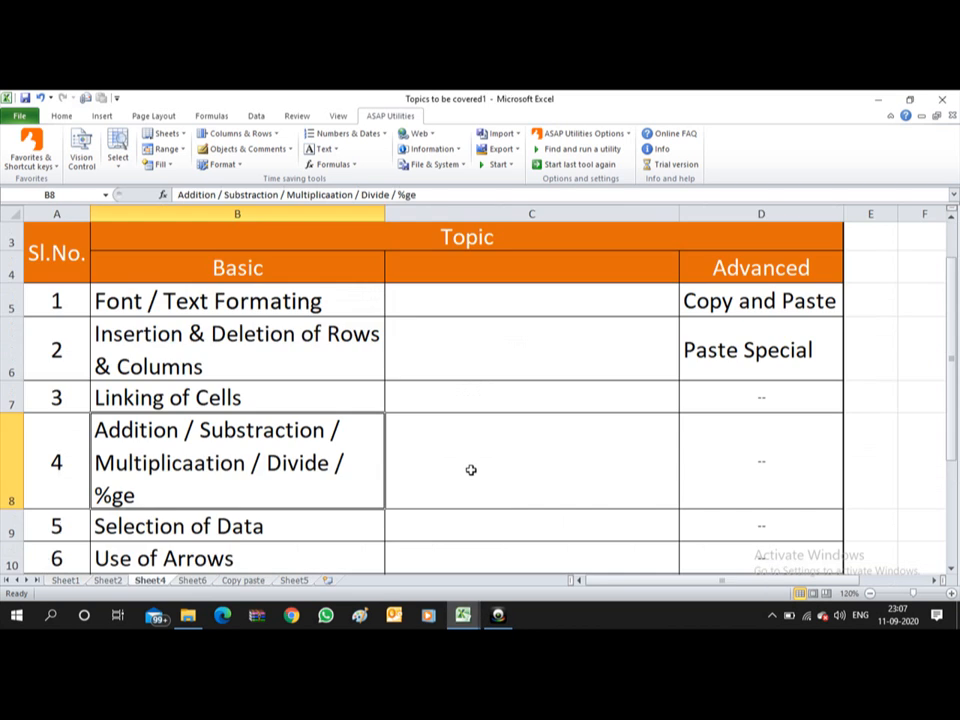
pyautogui.press('Down')
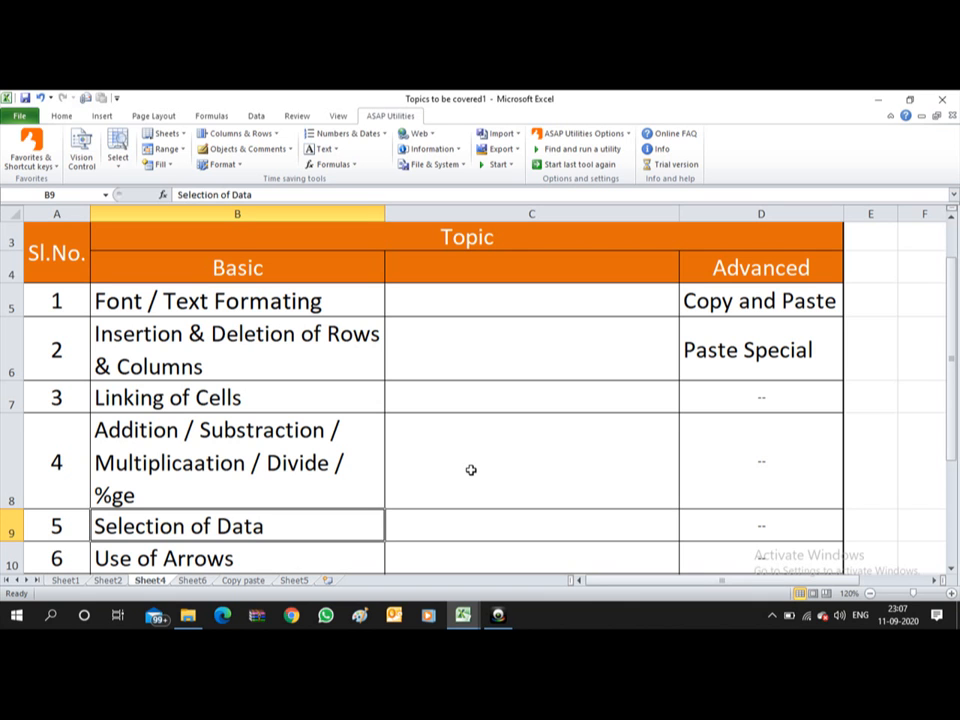
# Return to the Class-1 workbook and select the Consignee/Buyer header in A1 of the Data-2 sheet
pyautogui.hotkey('alt', 'Tab')
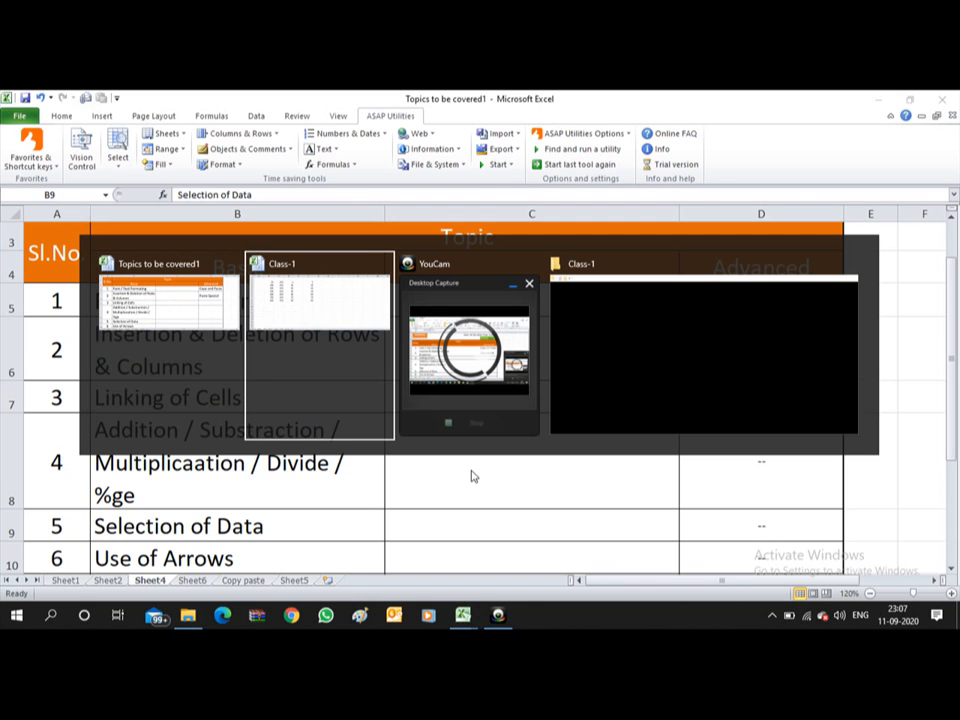
pyautogui.hotkey('ctrl', 'pagedown')
pyautogui.hotkey('ctrl', 'pagedown')
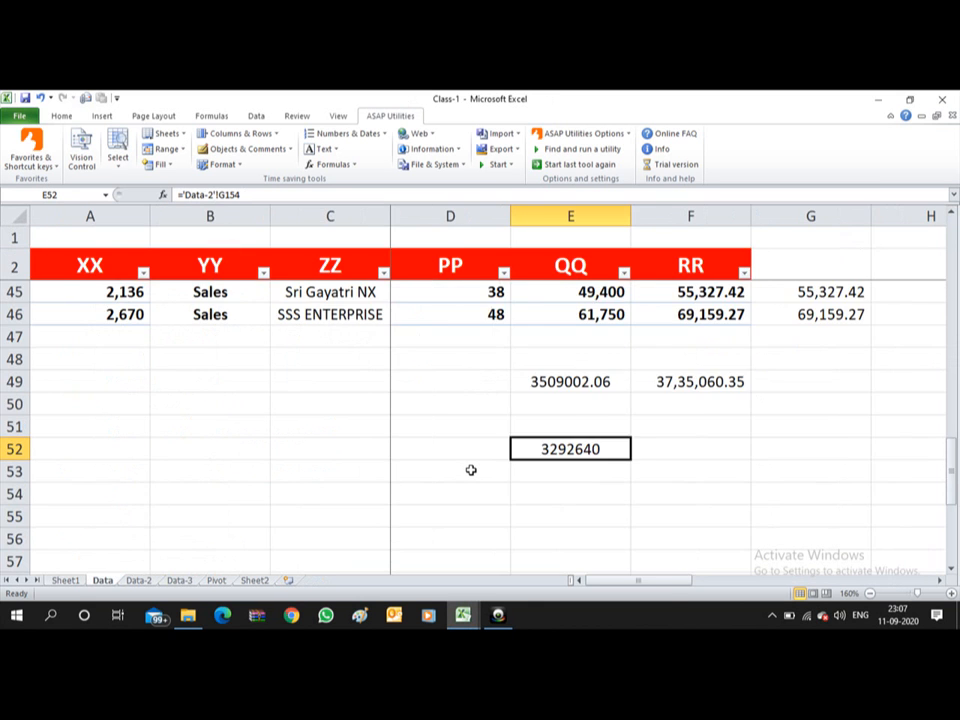
pyautogui.press('Up')
pyautogui.press('Up')
pyautogui.press('Up')
pyautogui.press('Up')
pyautogui.press('Home')
pyautogui.hotkey('ctrl', 'Up')
pyautogui.press('Down')
pyautogui.press('Down')
pyautogui.press('Up')
pyautogui.press('Up')
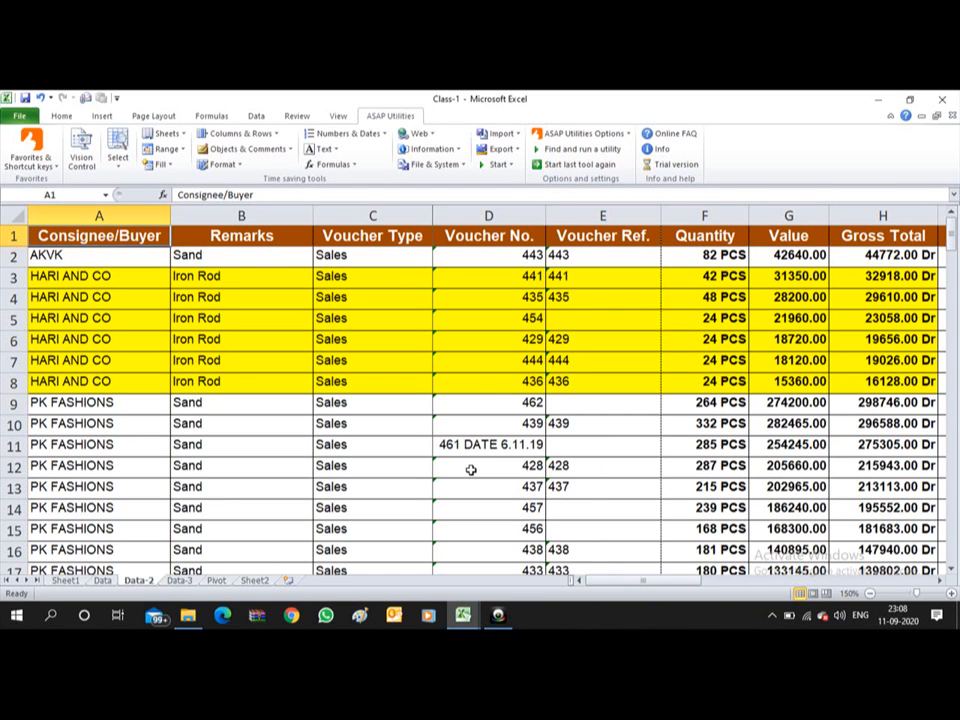
# Extend the selection from A1 cell by cell across the header row to Gross Total in column H
pyautogui.hotkey('shift', 'Right')
pyautogui.hotkey('shift', 'Right')
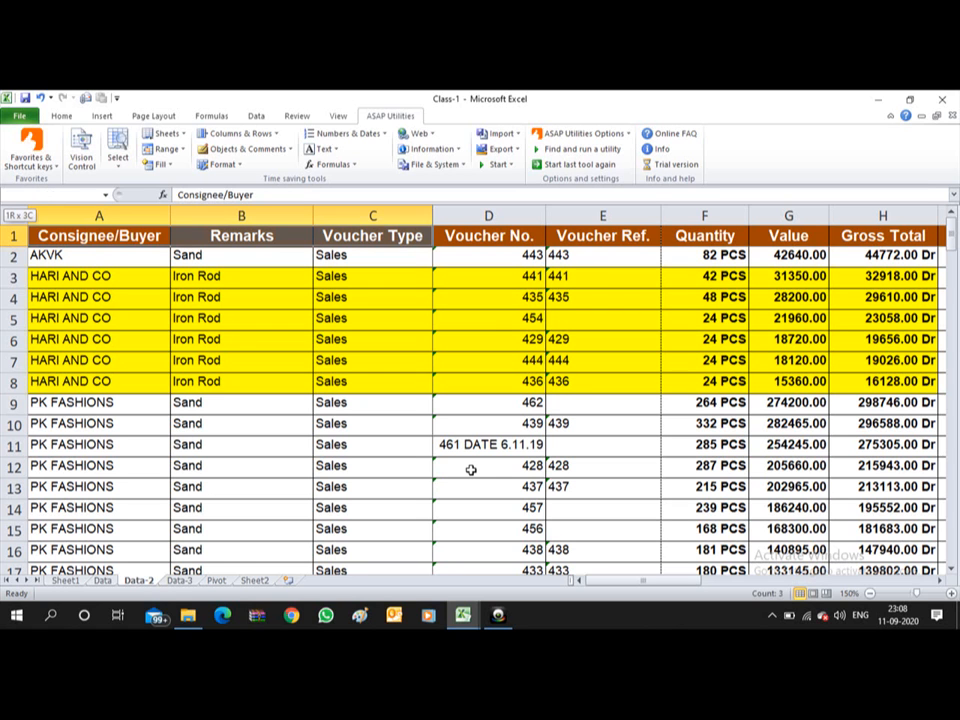
pyautogui.hotkey('shift', 'Right')
pyautogui.hotkey('shift', 'Right')
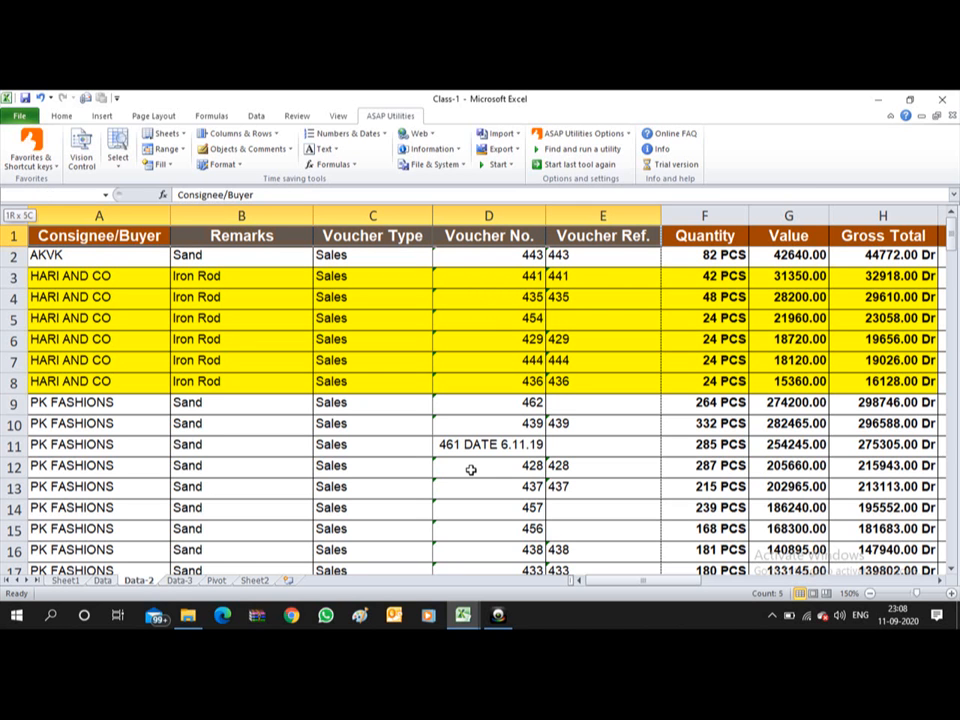
pyautogui.hotkey('shift', 'Right')
pyautogui.hotkey('shift', 'Right')
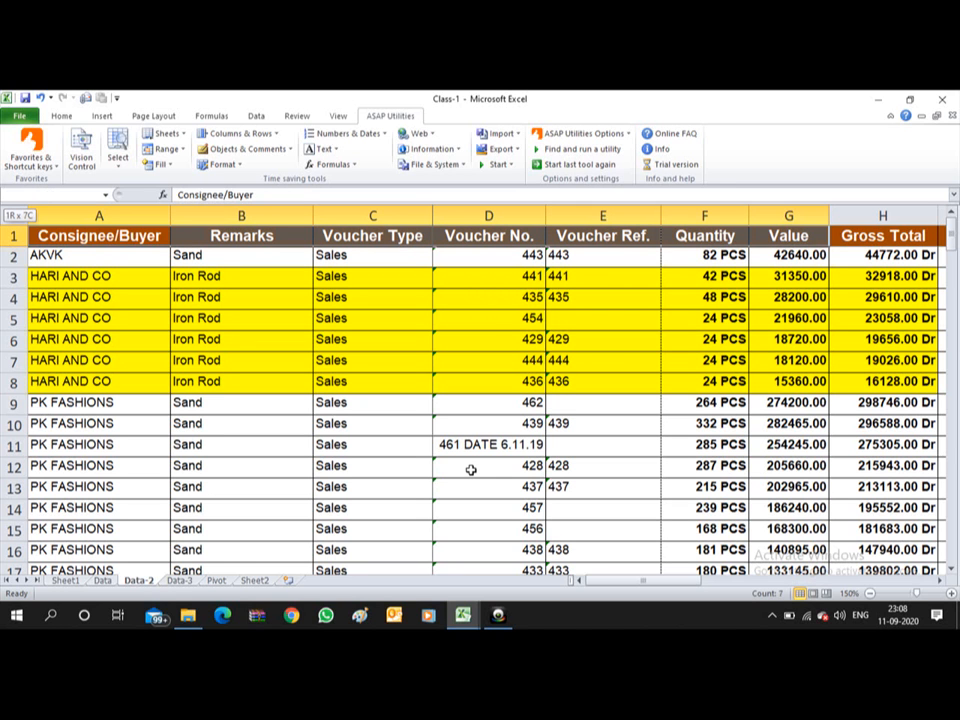
pyautogui.hotkey('shift', 'Right')
pyautogui.hotkey('shift', 'Right')
pyautogui.hotkey('shift', 'Left')
pyautogui.hotkey('shift', 'Left')
pyautogui.hotkey('shift', 'Left')
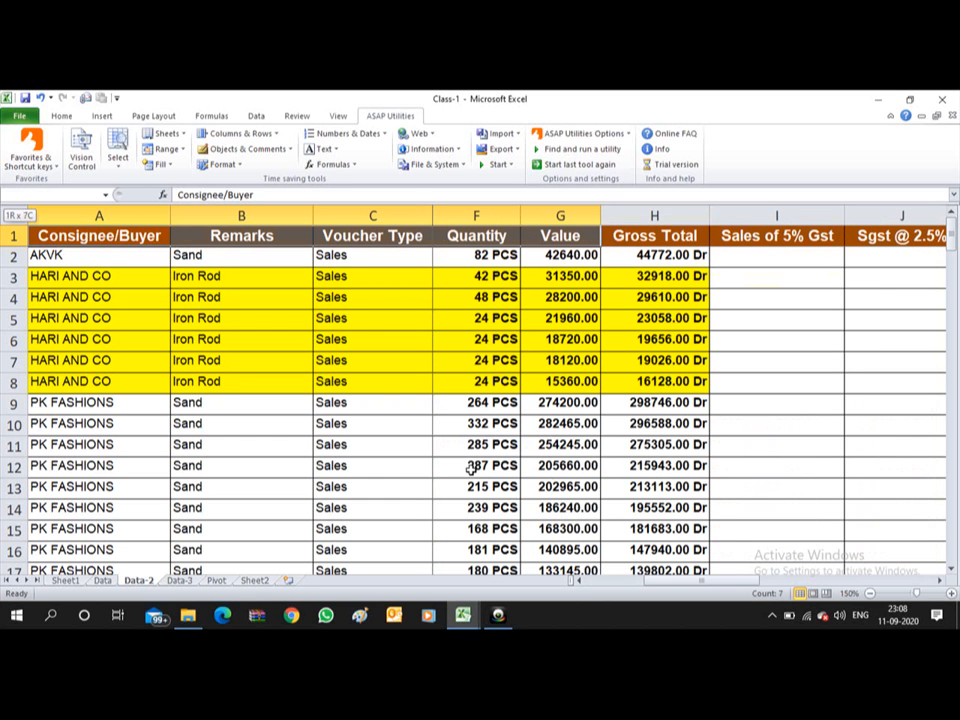
pyautogui.hotkey('shift', 'Right')
pyautogui.hotkey('shift', 'Right')
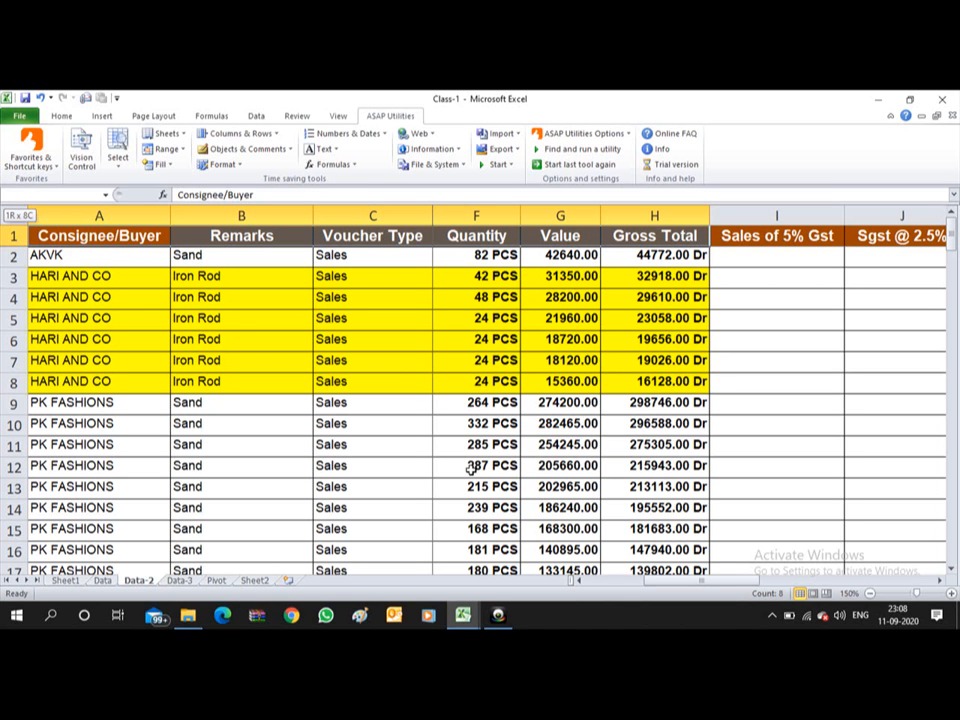
# Extend the selection in columns A to H row by row down from the header row to row 65
pyautogui.hotkey('shift', 'Down')
pyautogui.hotkey('shift', 'Down')
pyautogui.hotkey('shift', 'Down')
pyautogui.hotkey('shift', 'Down')
pyautogui.hotkey('shift', 'Down')
pyautogui.hotkey('shift', 'Down')
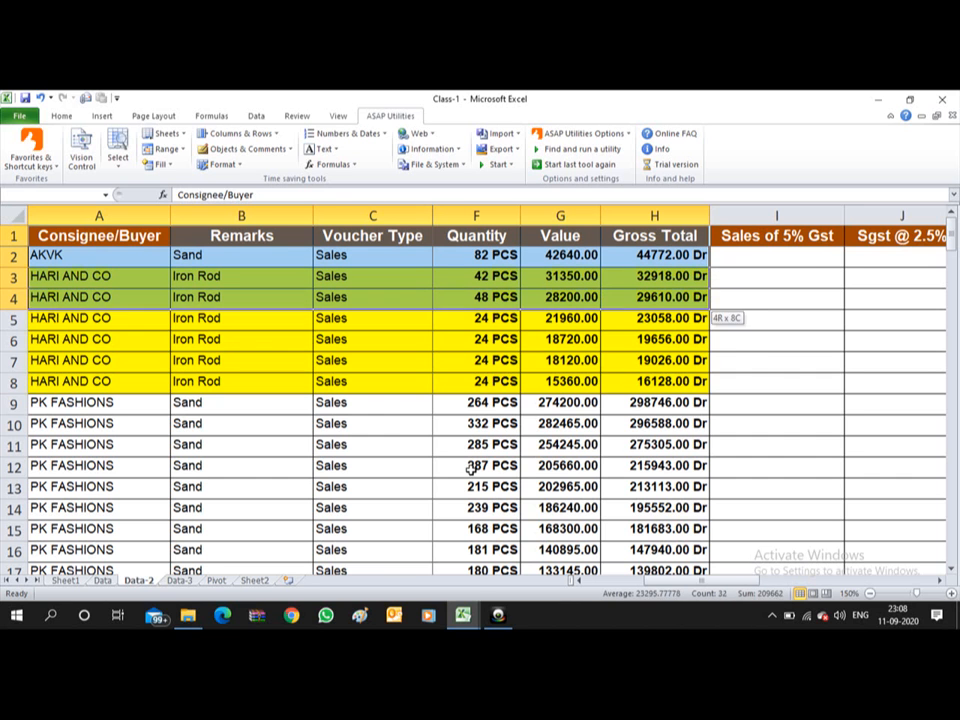
pyautogui.hotkey('shift', 'Down')
pyautogui.hotkey('shift', 'Down')
pyautogui.hotkey('shift', 'Down')
pyautogui.hotkey('shift', 'Down')
pyautogui.hotkey('shift', 'Down')
pyautogui.hotkey('shift', 'Down')
pyautogui.hotkey('shift', 'Down')
pyautogui.hotkey('shift', 'Down')
pyautogui.hotkey('shift', 'Down')
pyautogui.hotkey('shift', 'Down')
pyautogui.hotkey('shift', 'Down')
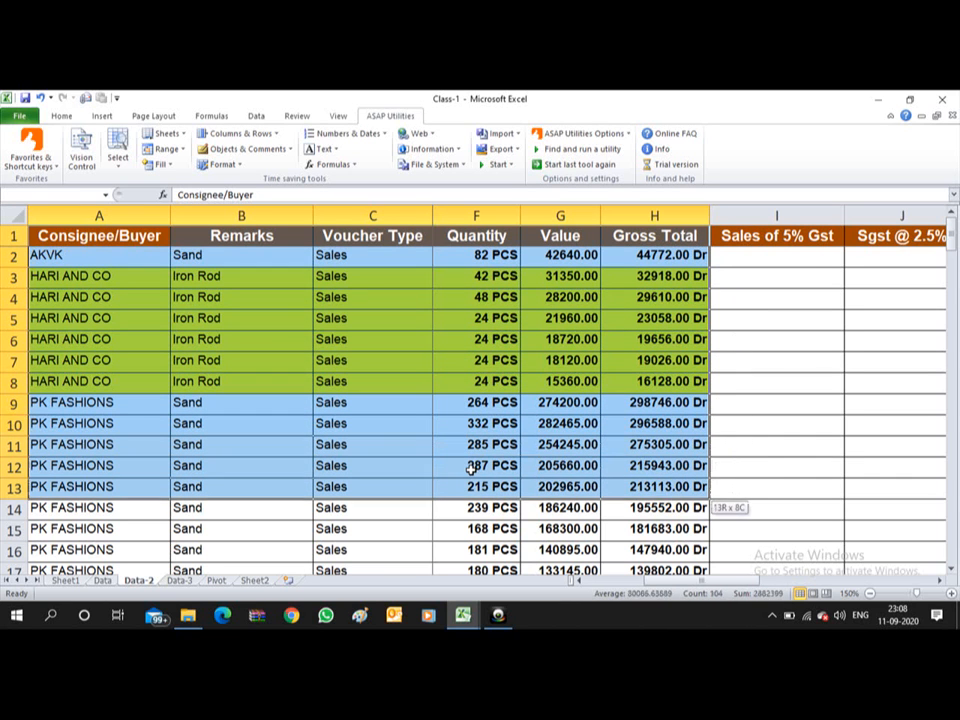
pyautogui.hotkey('shift', 'Down')
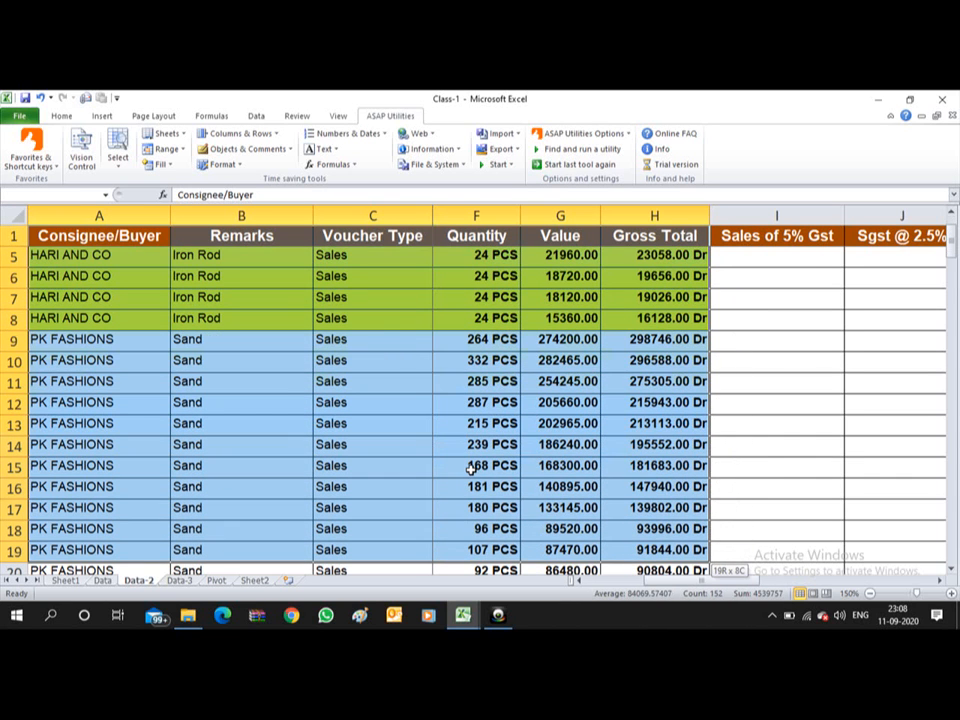
pyautogui.hotkey('shift', 'Down')
pyautogui.hotkey('shift', 'Down')
pyautogui.hotkey('shift', 'Down')
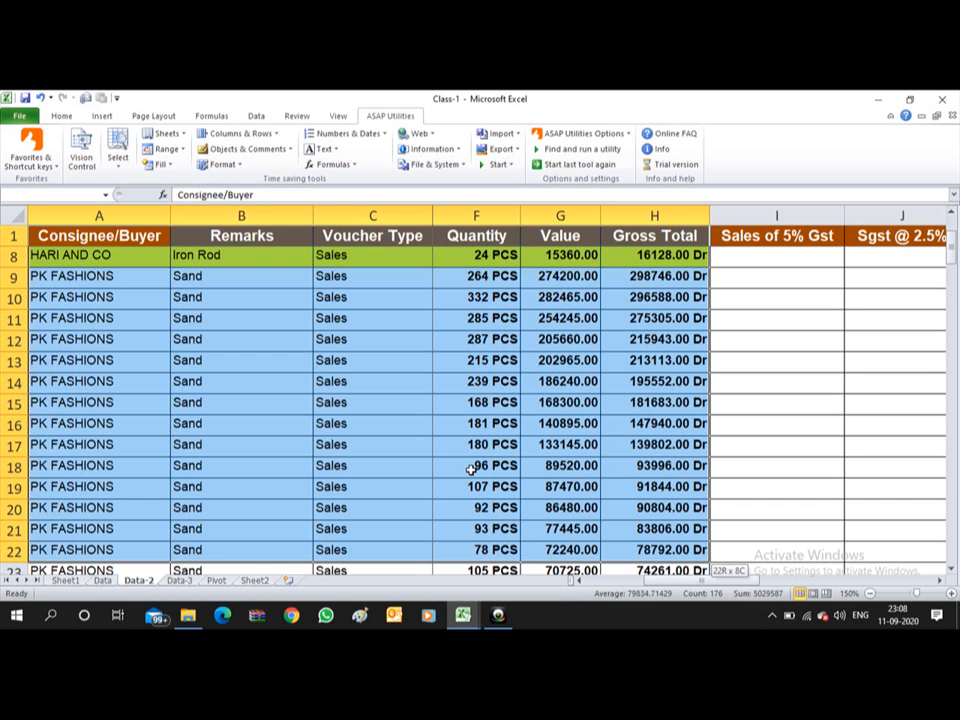
pyautogui.scroll(-4, 471, 468)
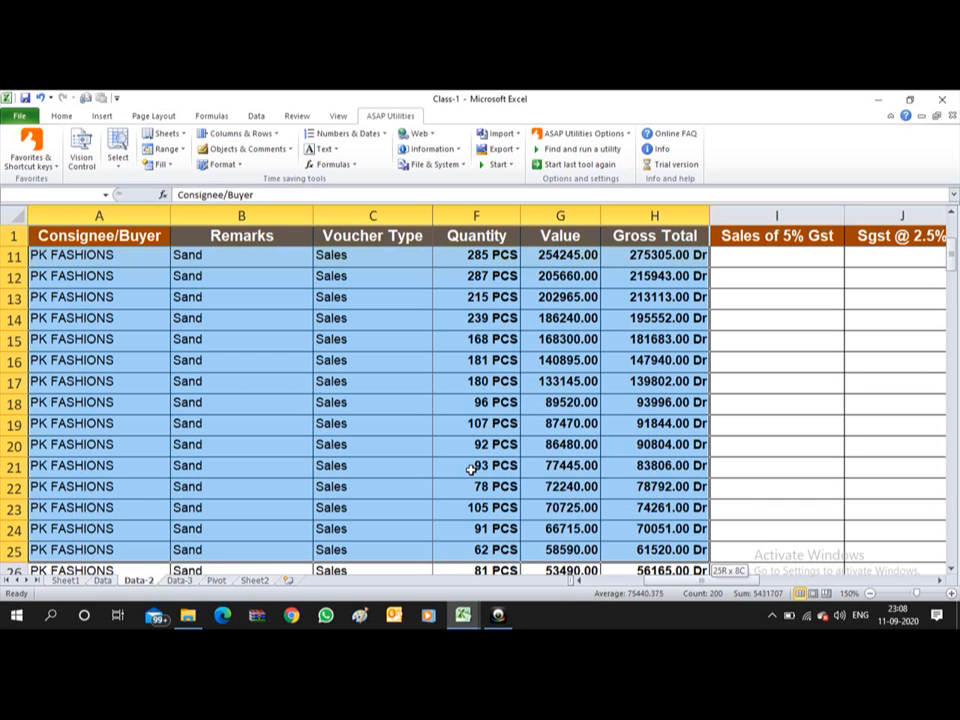
pyautogui.scroll(-3, 471, 468)
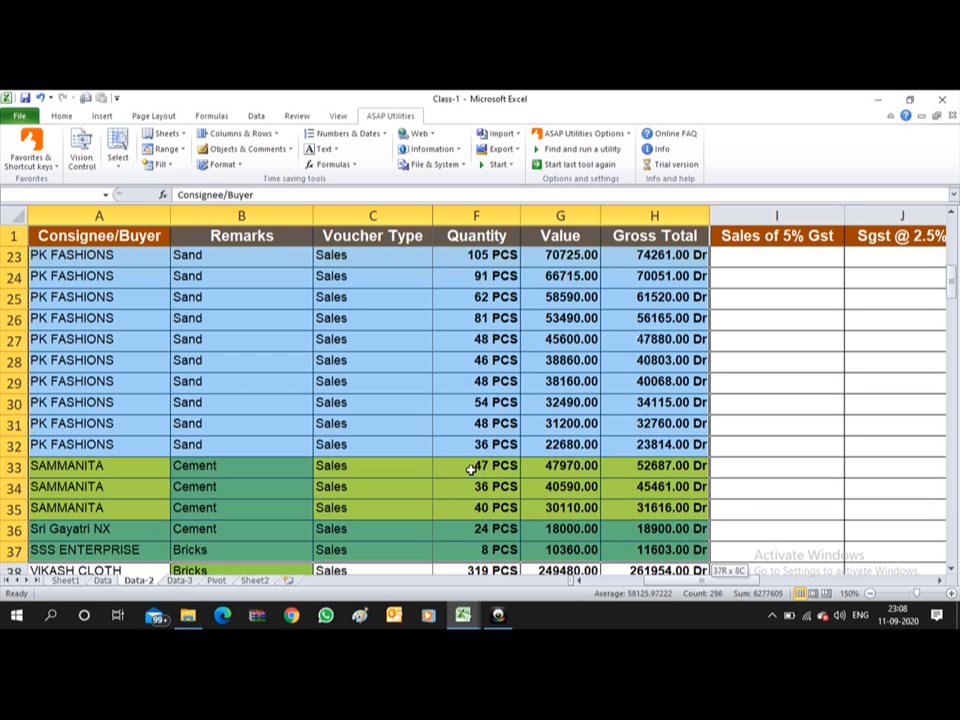
pyautogui.scroll(-4, 471, 468)
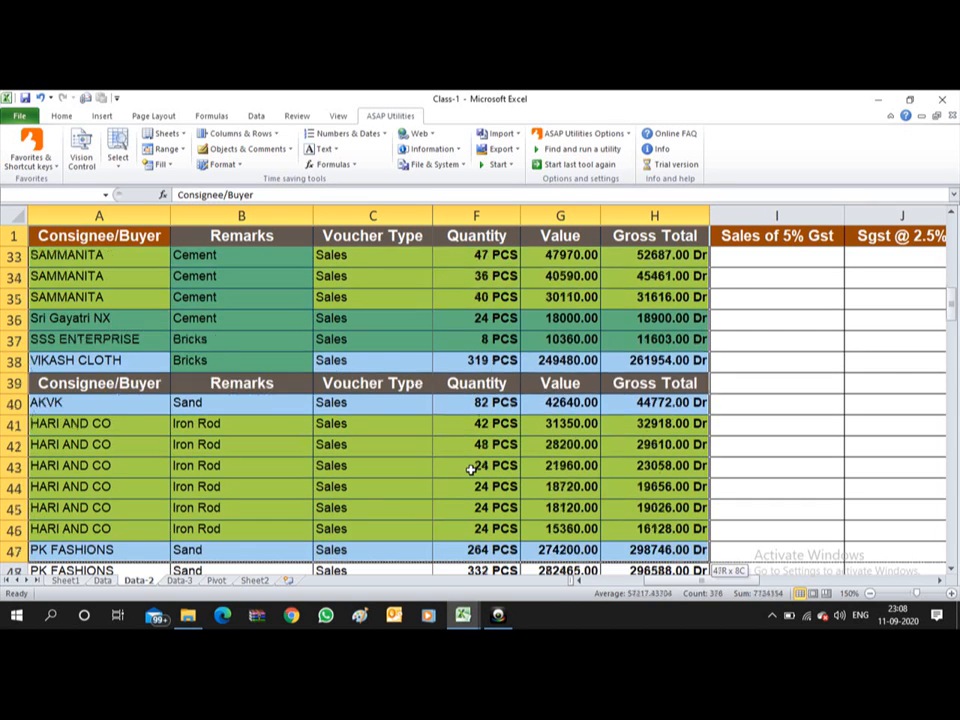
pyautogui.scroll(-3, 471, 468)
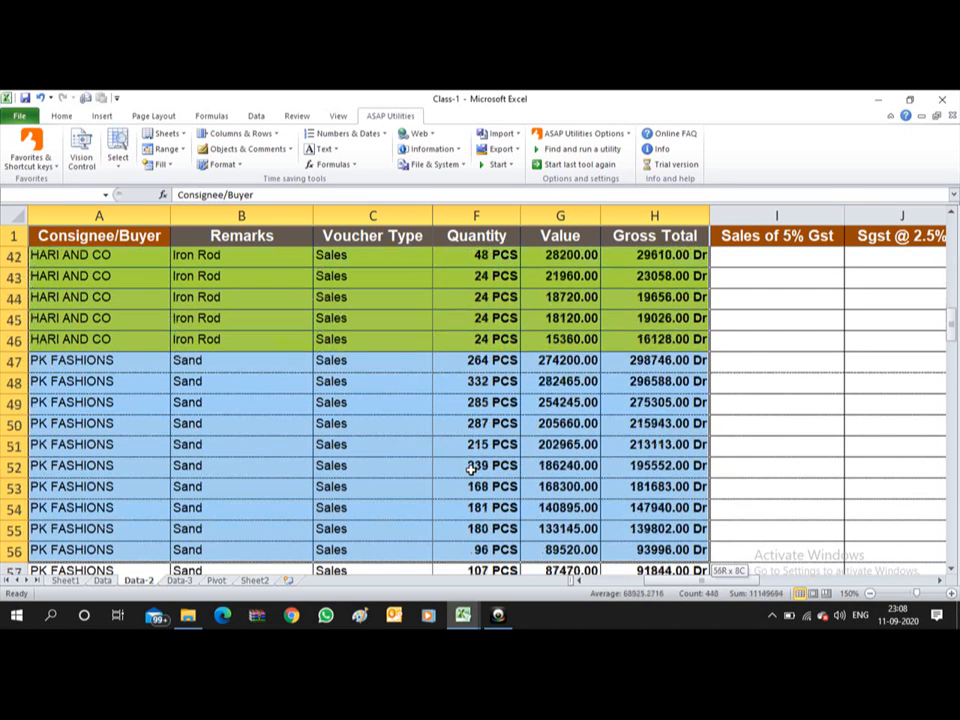
pyautogui.scroll(-3, 471, 468)
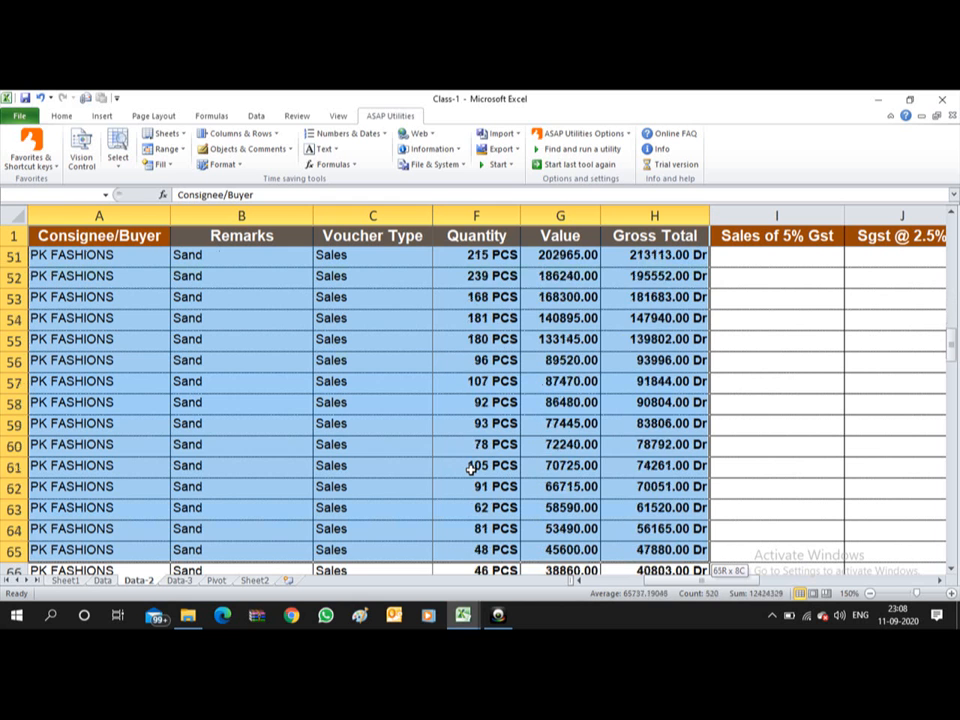
pyautogui.scroll(-1, 471, 468)
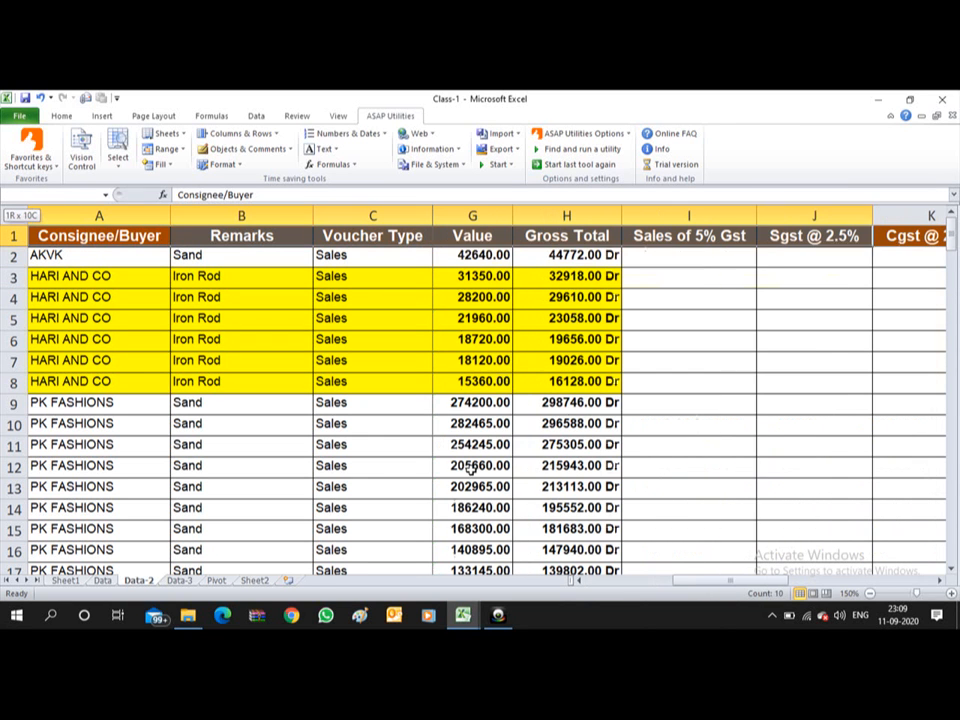
# Limit the header selection to A1:I1 and extend it row by row down to row 79
pyautogui.hotkey('shift', 'Left')
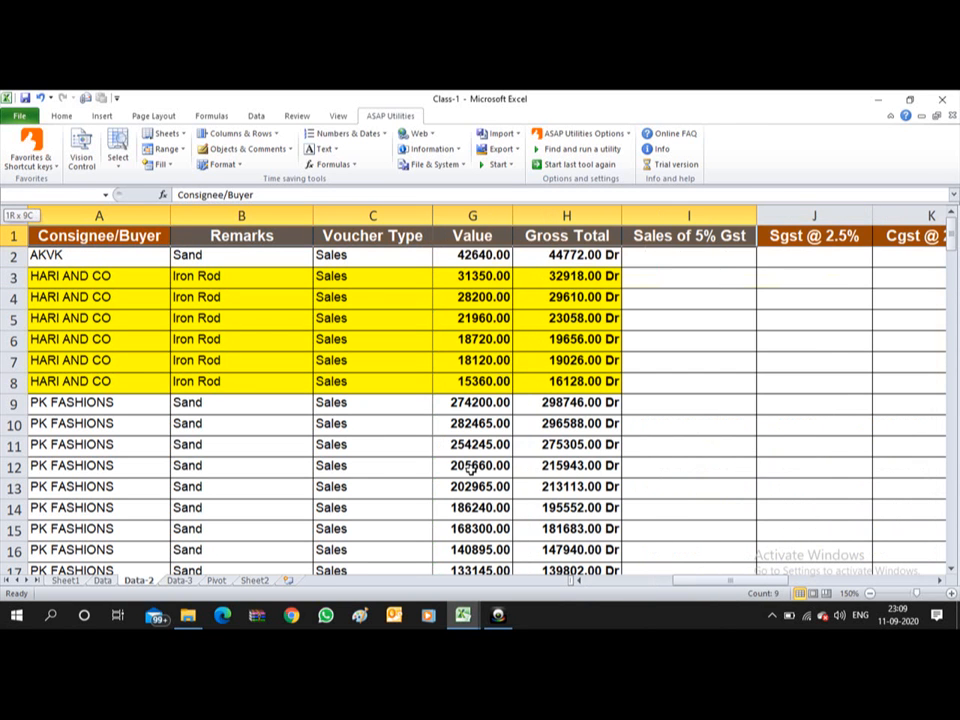
pyautogui.hotkey('shift', 'Down')
pyautogui.hotkey('shift', 'Down')
pyautogui.hotkey('shift', 'Down')
pyautogui.hotkey('shift', 'Down')
pyautogui.hotkey('shift', 'Down')
pyautogui.hotkey('shift', 'Down')
pyautogui.hotkey('shift', 'Down')
pyautogui.hotkey('shift', 'Down')
pyautogui.hotkey('shift', 'Down')
pyautogui.hotkey('shift', 'Down')
pyautogui.hotkey('shift', 'Down')
pyautogui.hotkey('shift', 'Down')
pyautogui.hotkey('shift', 'Down')
pyautogui.hotkey('shift', 'Down')
pyautogui.hotkey('shift', 'Down')
pyautogui.hotkey('shift', 'Down')
pyautogui.hotkey('shift', 'Down')
pyautogui.hotkey('shift', 'Down')
pyautogui.hotkey('shift', 'Down')
pyautogui.hotkey('shift', 'Down')
pyautogui.hotkey('shift', 'Down')
pyautogui.hotkey('shift', 'Down')
pyautogui.hotkey('shift', 'Down')
pyautogui.hotkey('shift', 'Down')
pyautogui.hotkey('shift', 'Down')
pyautogui.hotkey('shift', 'Down')
pyautogui.hotkey('shift', 'Down')
pyautogui.hotkey('shift', 'Down')
pyautogui.hotkey('shift', 'Down')
pyautogui.hotkey('shift', 'Down')
pyautogui.hotkey('shift', 'Down')
pyautogui.hotkey('shift', 'Down')
pyautogui.hotkey('shift', 'Down')
pyautogui.hotkey('shift', 'Down')
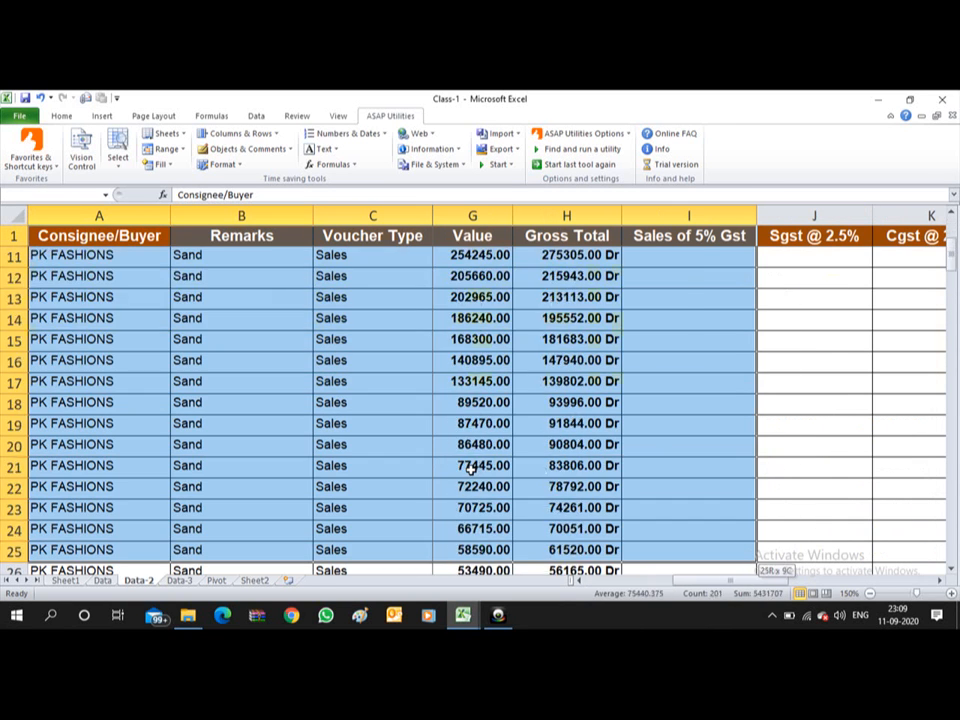
pyautogui.hotkey('shift', 'Down')
pyautogui.hotkey('shift', 'Down')
pyautogui.hotkey('shift', 'Down')
pyautogui.hotkey('shift', 'Down')
pyautogui.hotkey('shift', 'Down')
pyautogui.hotkey('shift', 'Down')
pyautogui.hotkey('shift', 'Down')
pyautogui.hotkey('shift', 'Down')
pyautogui.hotkey('shift', 'Down')
pyautogui.hotkey('shift', 'Down')
pyautogui.hotkey('shift', 'Down')
pyautogui.hotkey('shift', 'Down')
pyautogui.hotkey('shift', 'Down')
pyautogui.hotkey('shift', 'Down')
pyautogui.hotkey('shift', 'Down')
pyautogui.hotkey('shift', 'Down')
pyautogui.hotkey('shift', 'Down')
pyautogui.hotkey('shift', 'Down')
pyautogui.hotkey('shift', 'Down')
pyautogui.hotkey('shift', 'Down')
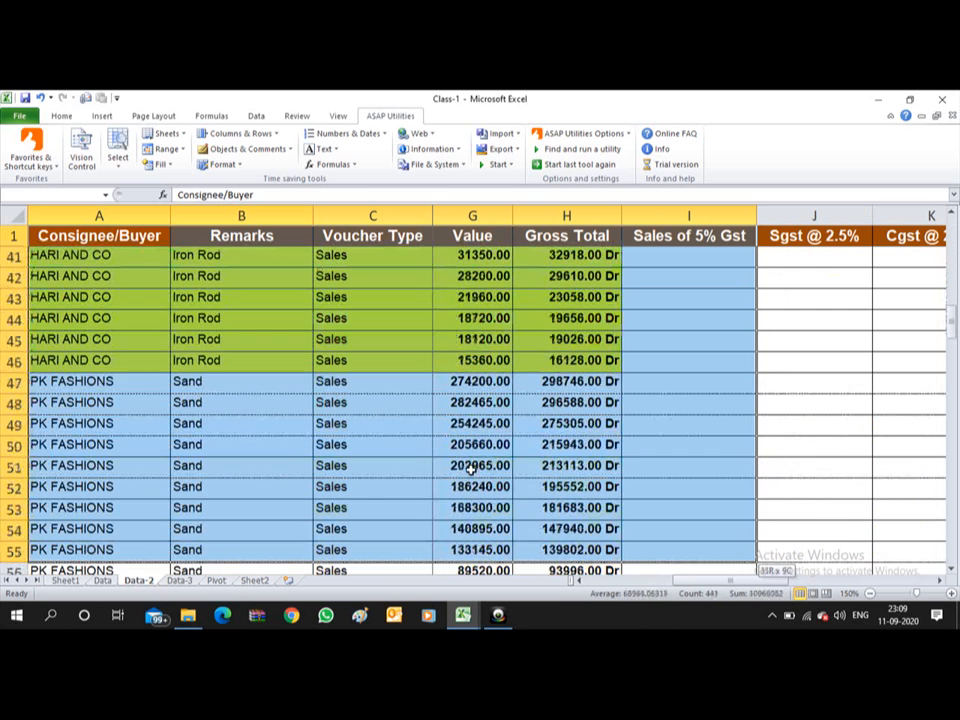
pyautogui.hotkey('shift', 'Down')
pyautogui.hotkey('shift', 'Down')
pyautogui.hotkey('shift', 'Down')
pyautogui.hotkey('shift', 'Down')
pyautogui.hotkey('shift', 'Down')
pyautogui.hotkey('shift', 'Down')
pyautogui.hotkey('shift', 'Down')
pyautogui.hotkey('shift', 'Down')
pyautogui.hotkey('shift', 'Down')
pyautogui.hotkey('shift', 'Down')
pyautogui.hotkey('shift', 'Down')
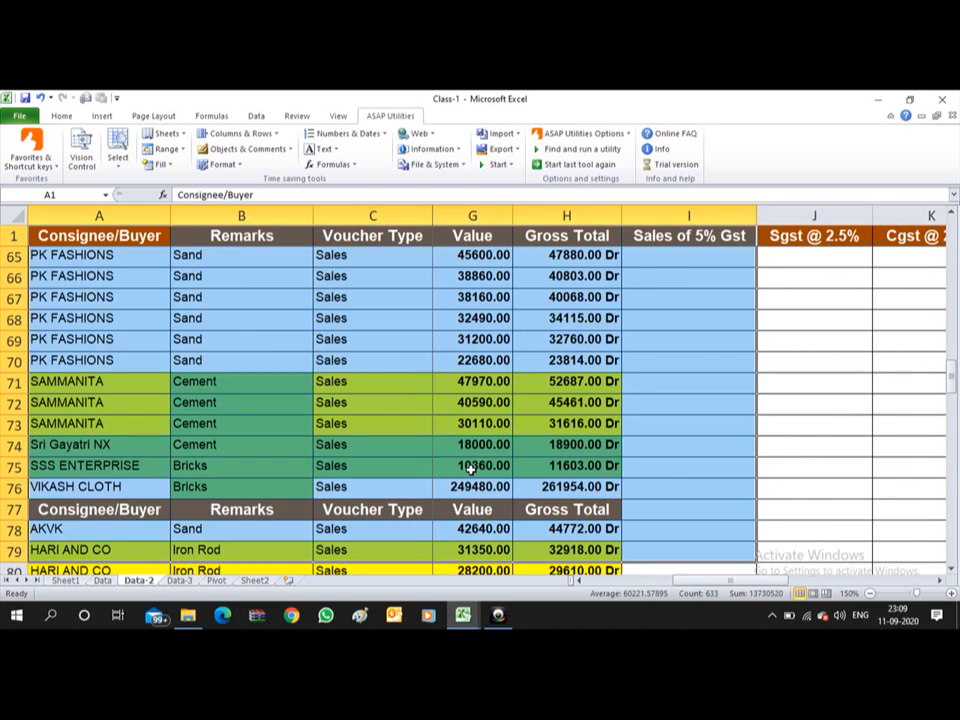
# Return to A1 and select the data in jumps, across to column O and down to row 154
pyautogui.press('Up')
pyautogui.press('Down')
pyautogui.press('Down')
pyautogui.press('Up')
pyautogui.press('Up')
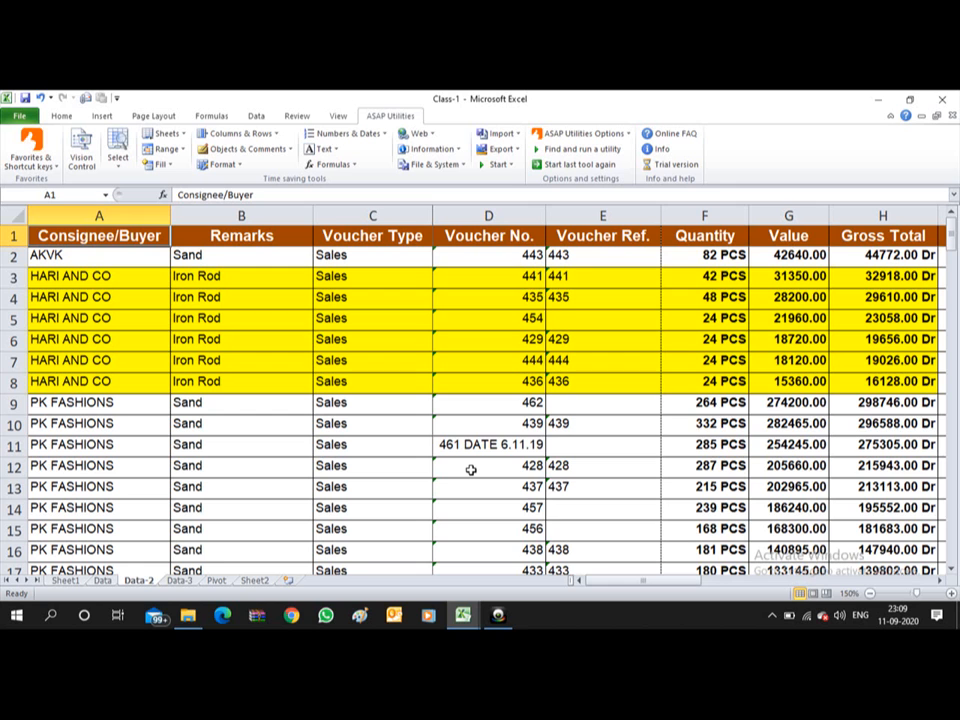
pyautogui.hotkey('ctrl', 'shift', 'Right')
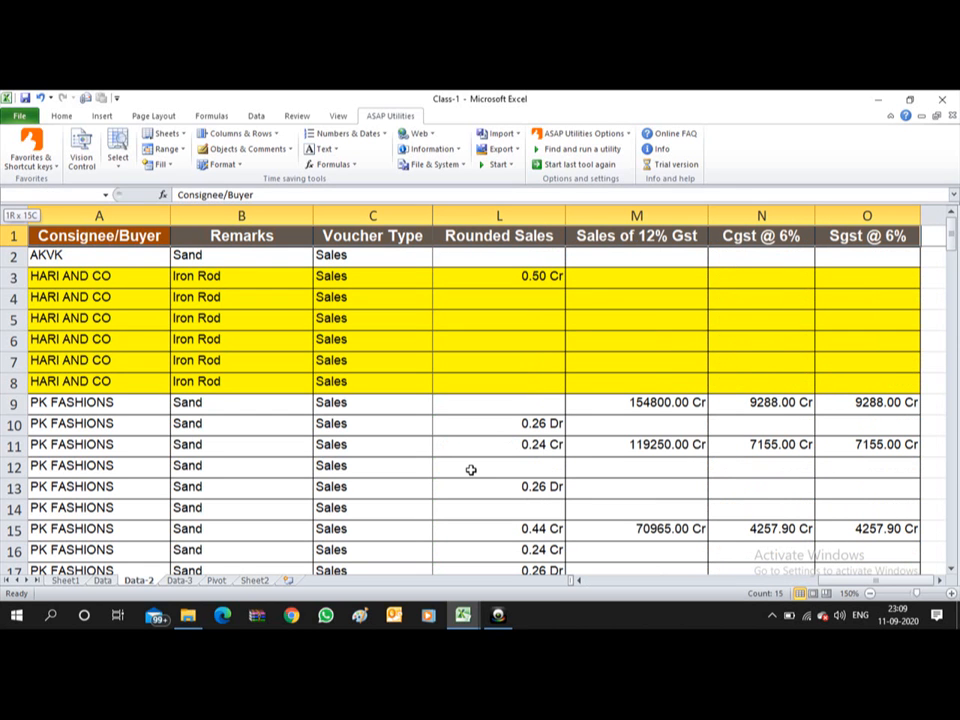
pyautogui.hotkey('ctrl', 'shift', 'Down')
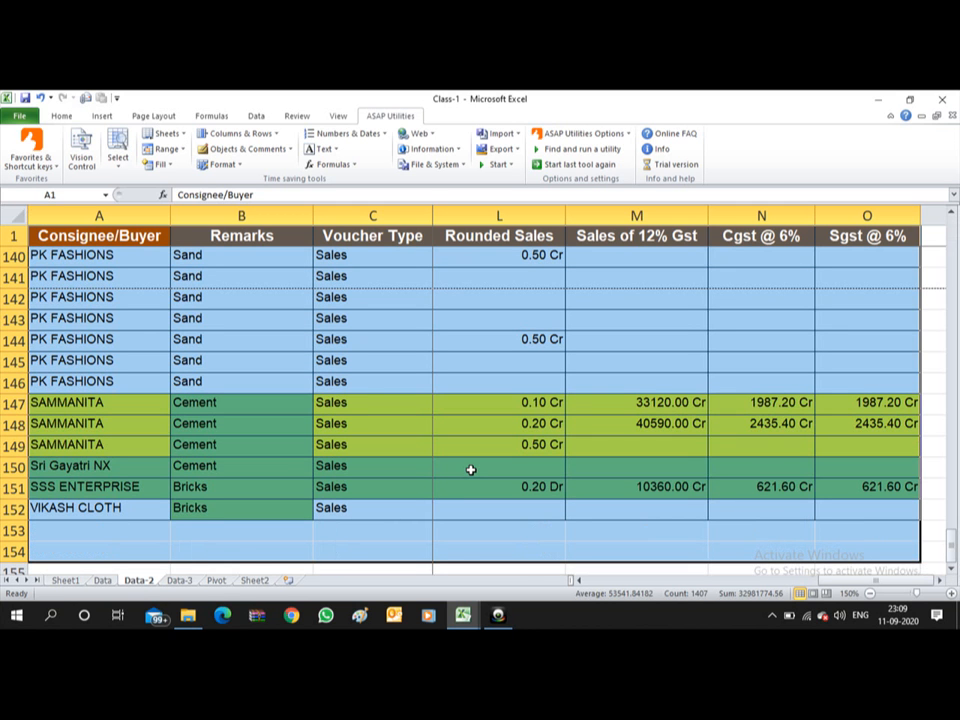
# Clear the selection, go back to A1, and select everything up to the last used cell of the sheet
pyautogui.click(470, 469)
pyautogui.hotkey('ctrl', 'Home')
pyautogui.press('Up')
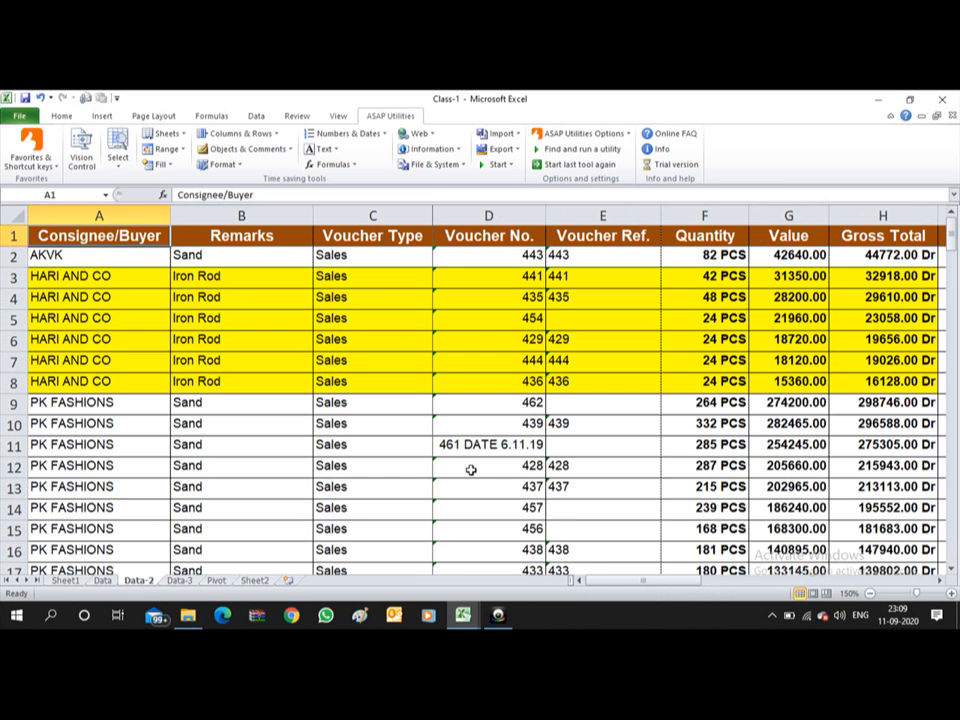
pyautogui.hotkey('ctrl', 'shift', 'End')
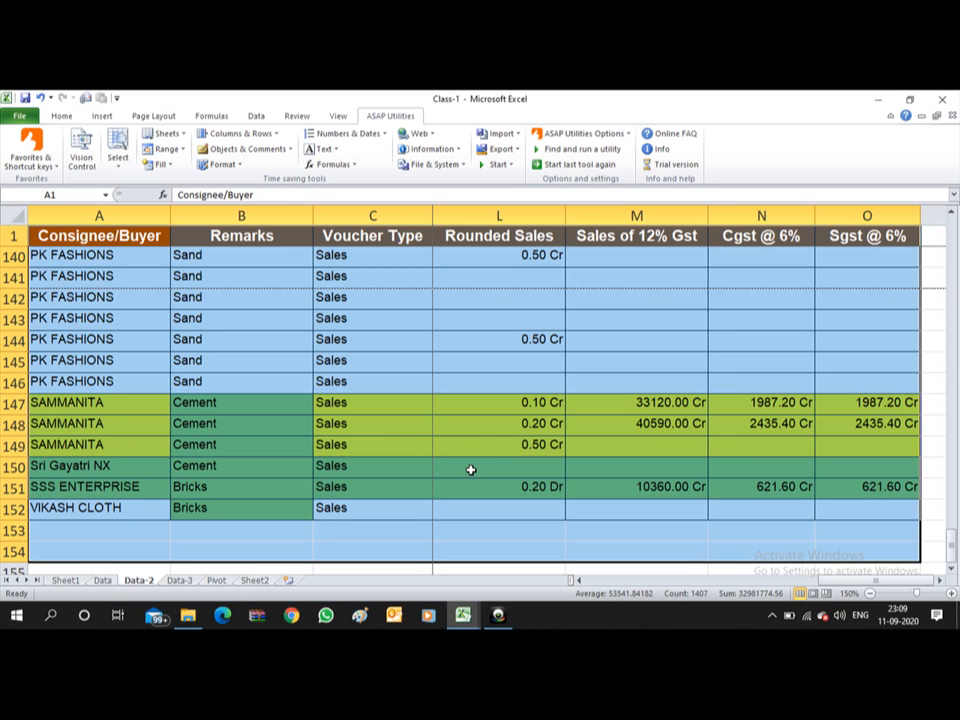
# Return to A1 and select the Consignee/Buyer column down to its last entry in row 152
pyautogui.press('Up')
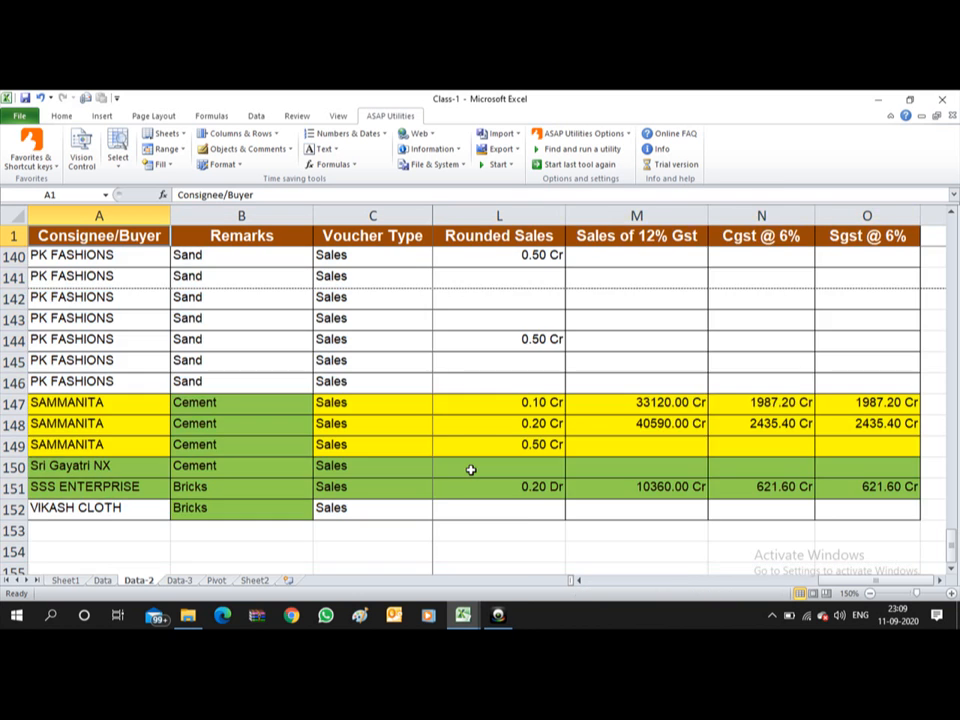
pyautogui.press('Down')
pyautogui.press('Up')
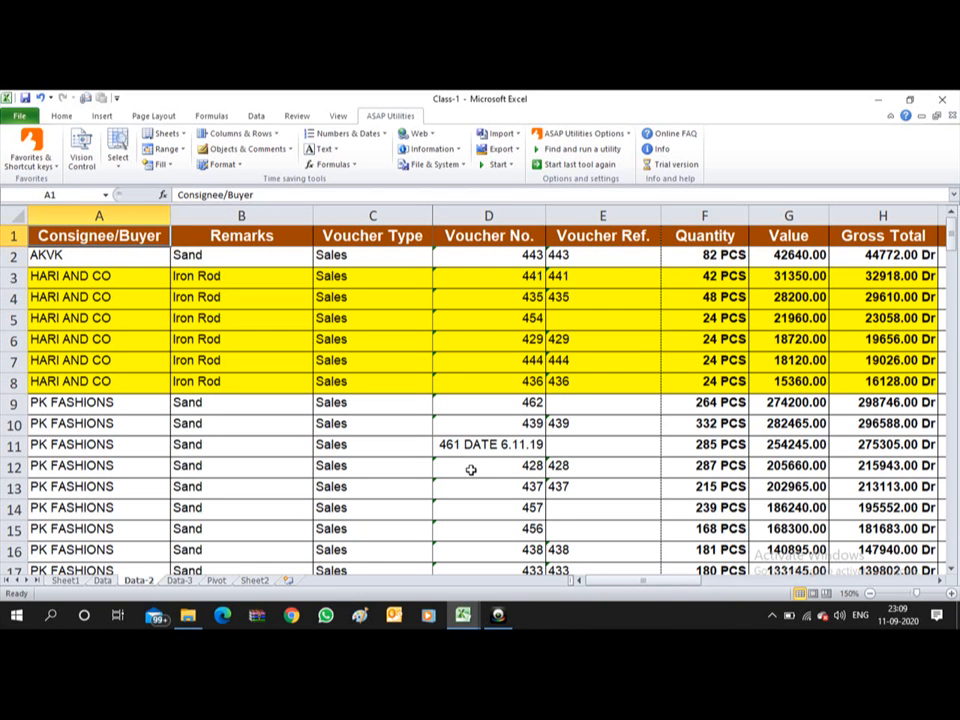
pyautogui.hotkey('ctrl', 'shift', 'Down')
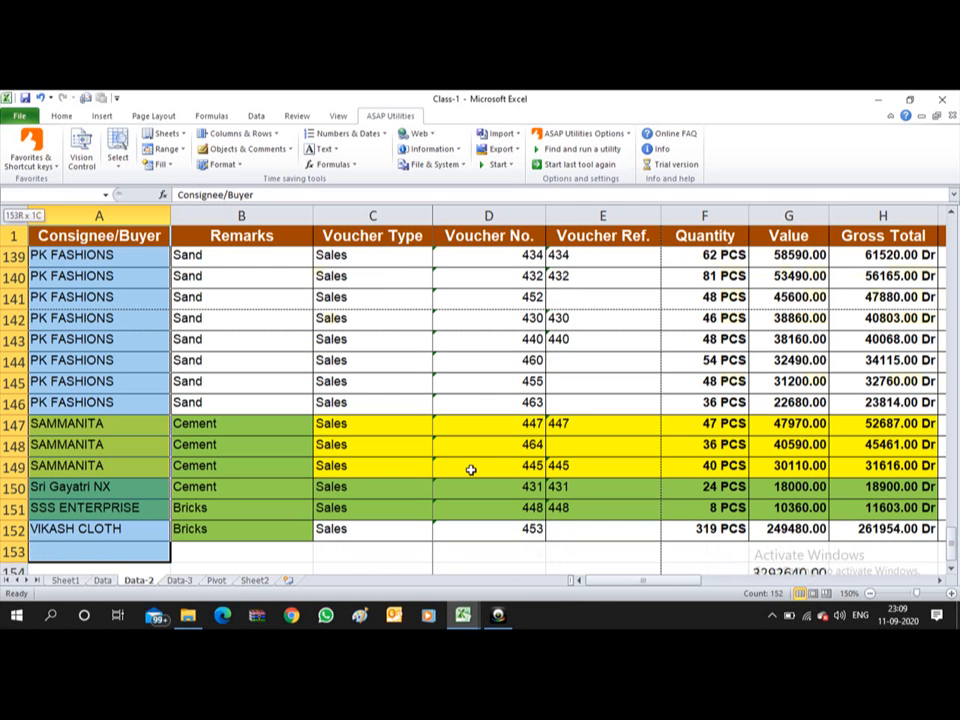
pyautogui.hotkey('shift', 'Down')
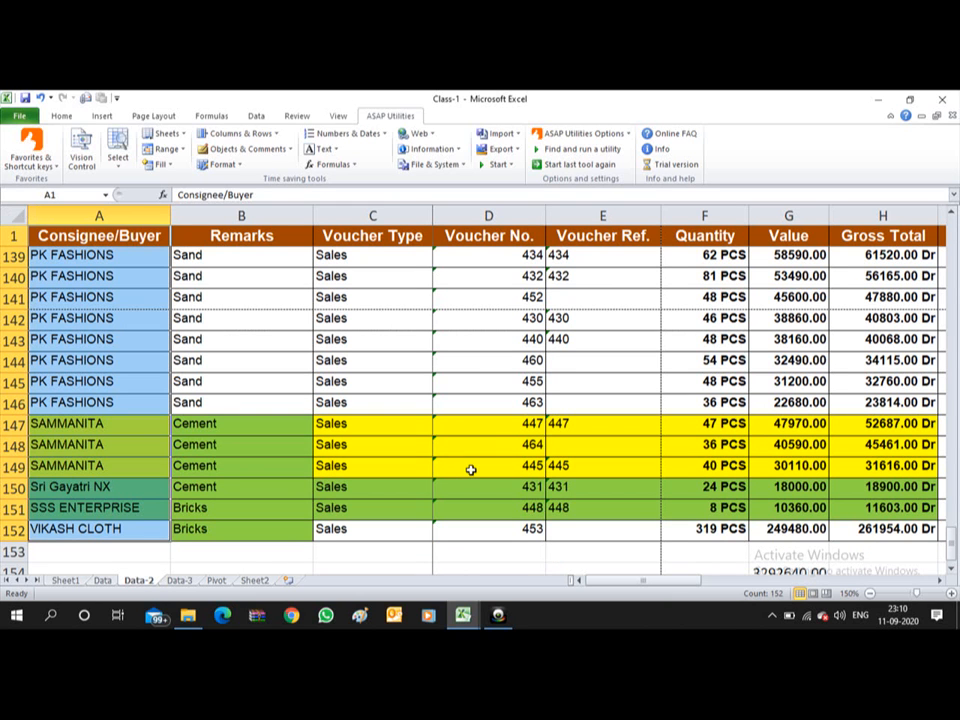
# Clear the column selection and jump-select the Consignee/Buyer column again from A1 to A152
pyautogui.press('Up')
pyautogui.press('Down')
pyautogui.press('Down')
pyautogui.press('Up')
pyautogui.press('Up')
pyautogui.press('Down')
pyautogui.press('Up')
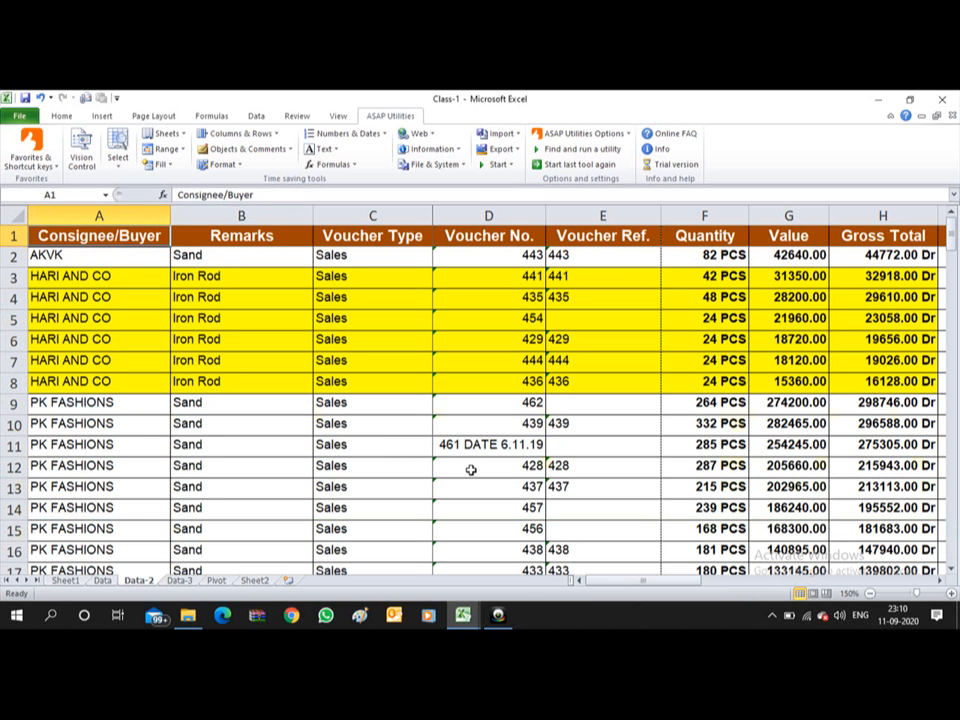
pyautogui.hotkey('ctrl', 'shift', 'Down')
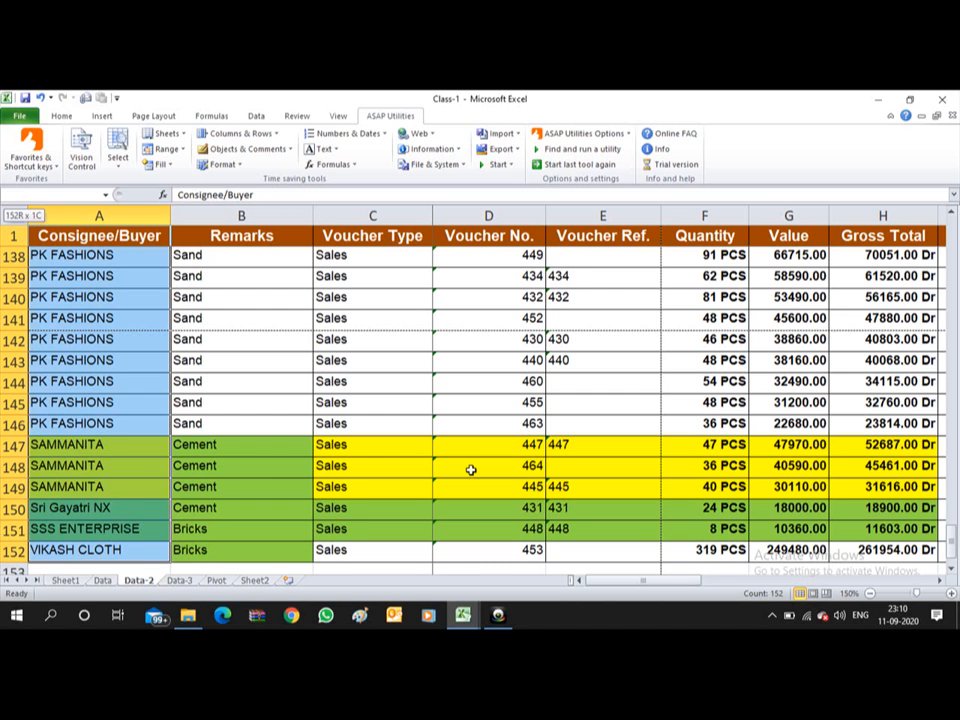
# Extend the column A selection a few rows below the data and shrink it back to row 152
pyautogui.hotkey('shift', 'Down')
pyautogui.hotkey('shift', 'Down')
pyautogui.hotkey('shift', 'Down')
pyautogui.hotkey('shift', 'Down')
pyautogui.hotkey('shift', 'Up')
pyautogui.hotkey('shift', 'Up')
pyautogui.hotkey('shift', 'Up')
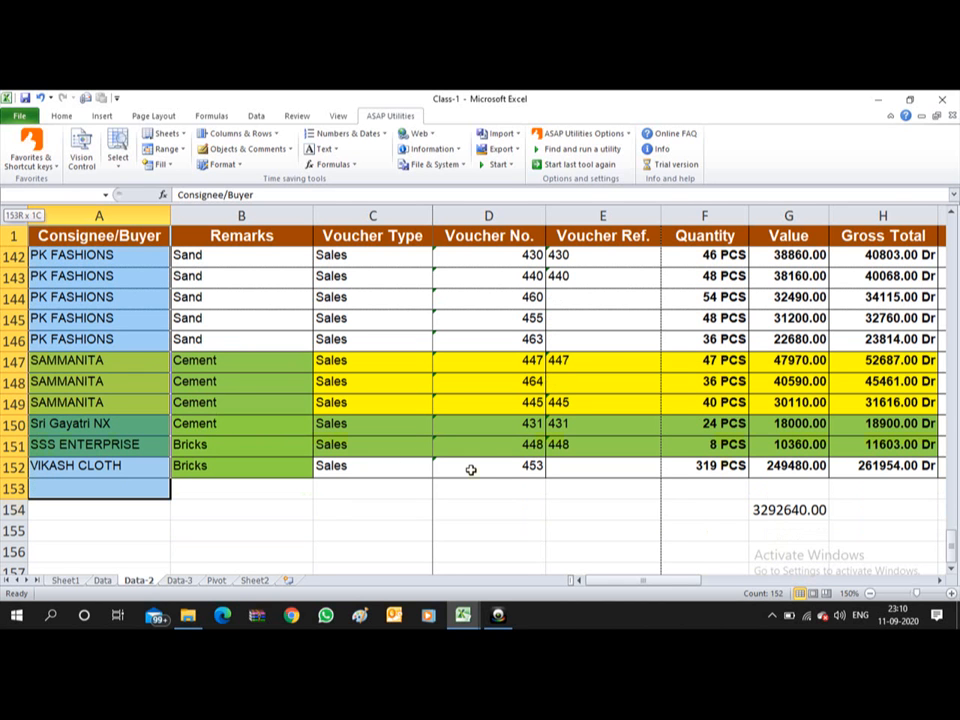
pyautogui.hotkey('shift', 'Up')
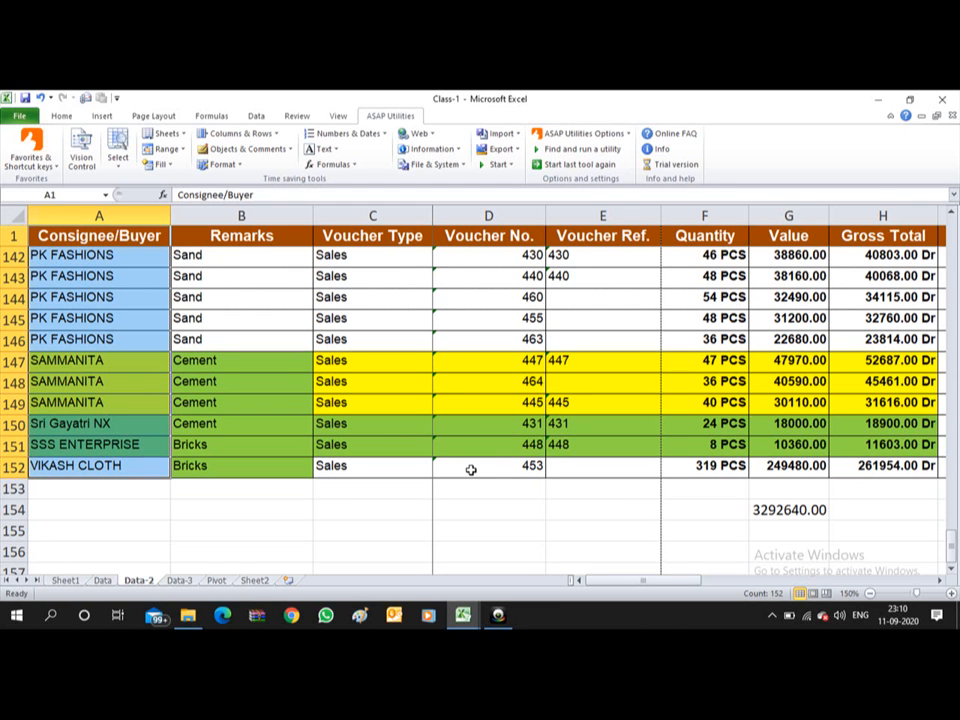
# Extend the selection across to column O and fine-tune its edge column by column to cover A1:O152
pyautogui.hotkey('ctrl', 'shift', 'Right')
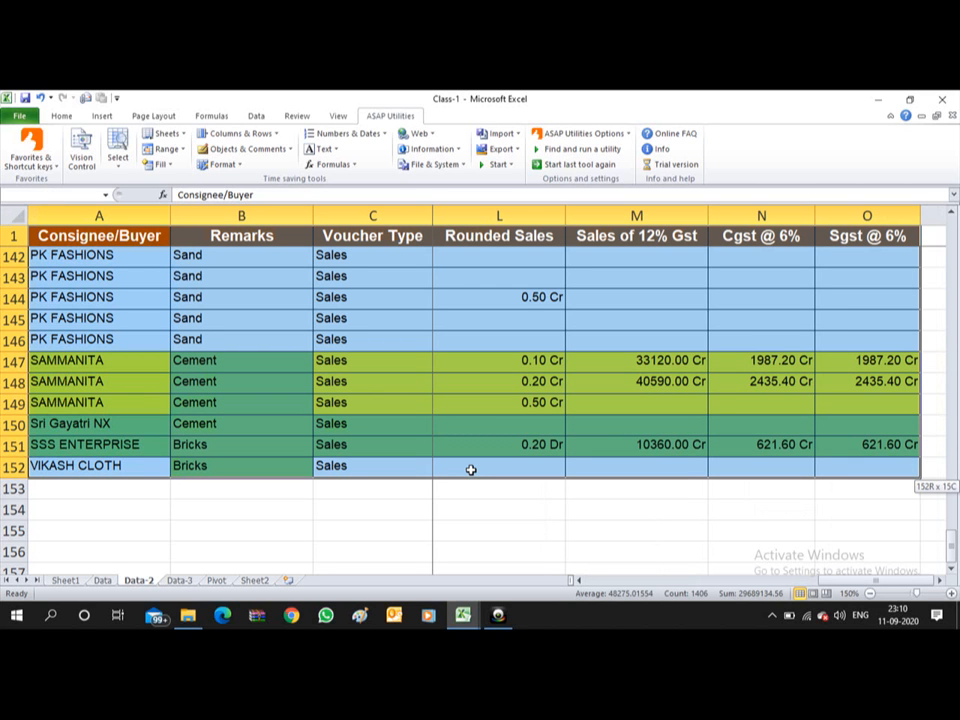
pyautogui.hotkey('shift', 'Right')
pyautogui.hotkey('shift', 'Left')
pyautogui.hotkey('shift', 'Left')
pyautogui.hotkey('shift', 'Right')
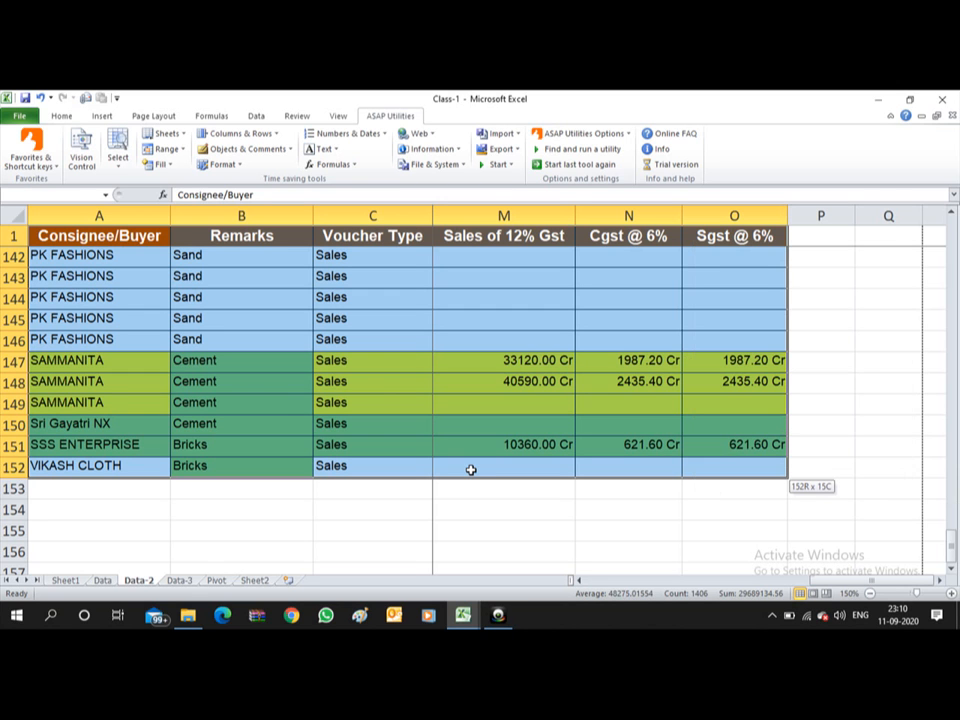
pyautogui.hotkey('shift', 'Right')
pyautogui.hotkey('shift', 'Left')
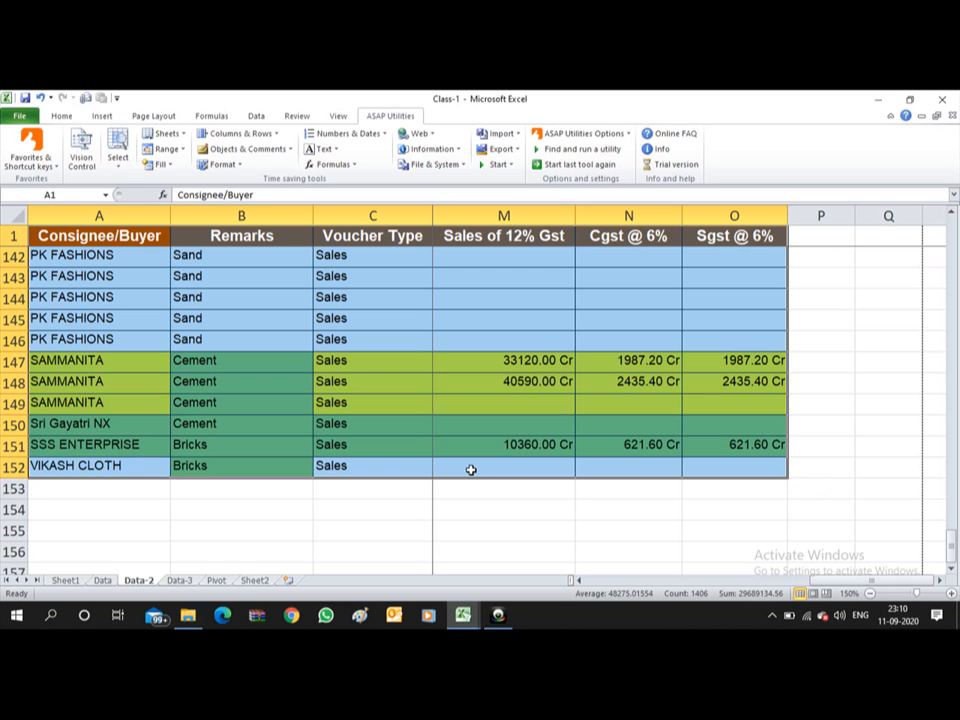
# Switch to the Topics to be covered1 workbook and move to the Use of Arrows topic in B10
pyautogui.hotkey('alt', 'Tab')
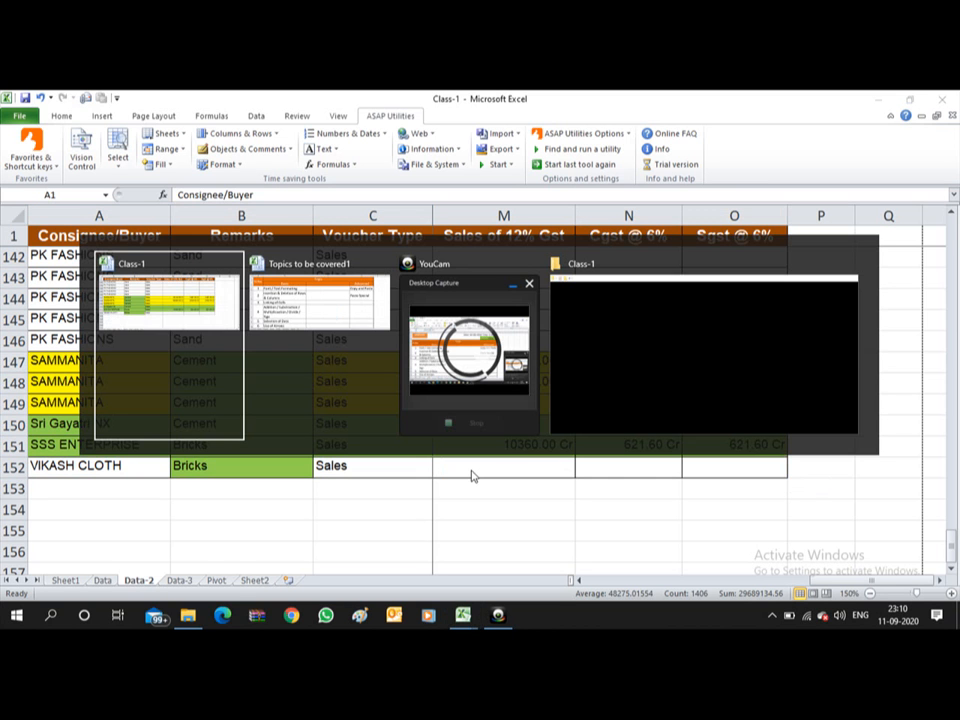
pyautogui.hotkey('alt', 'Tab')
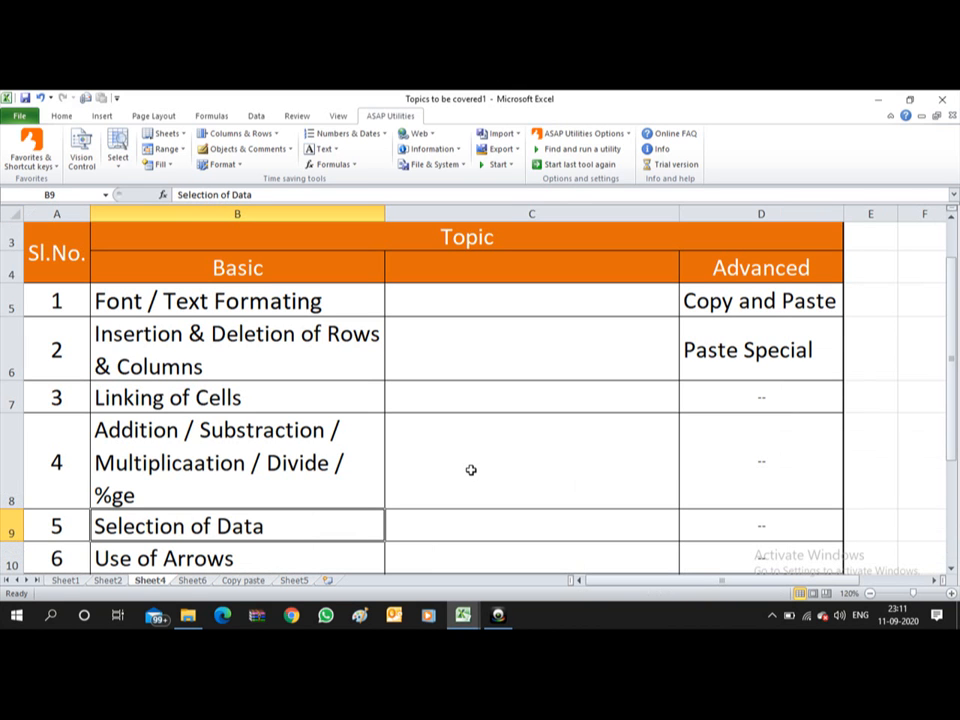
pyautogui.press('Down')
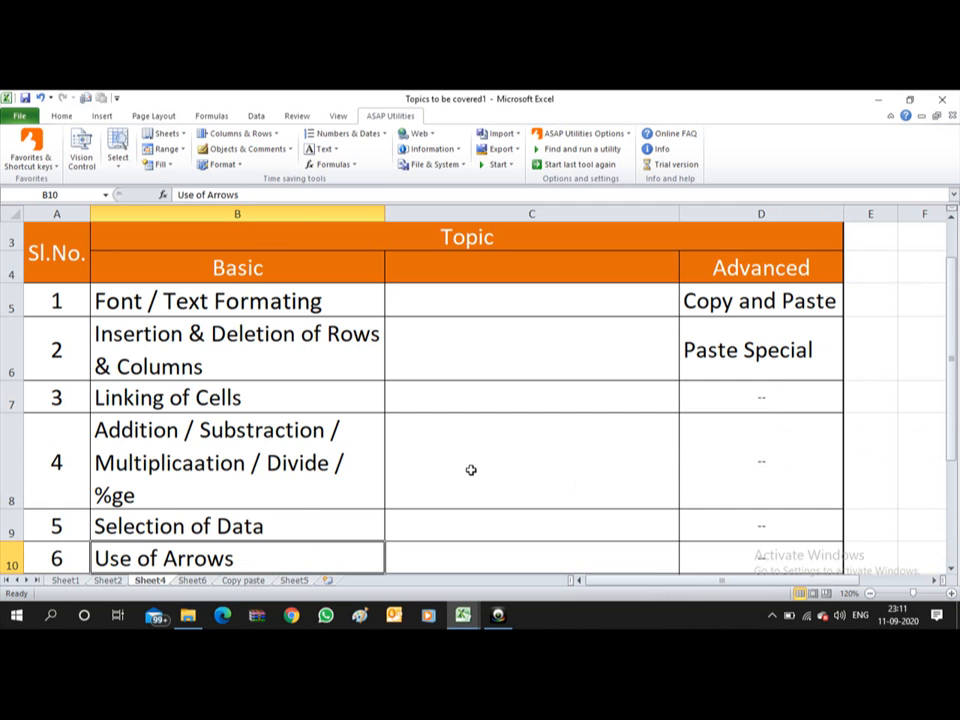
pyautogui.press('Down')
pyautogui.press('Down')
pyautogui.press('Up')
pyautogui.press('Up')
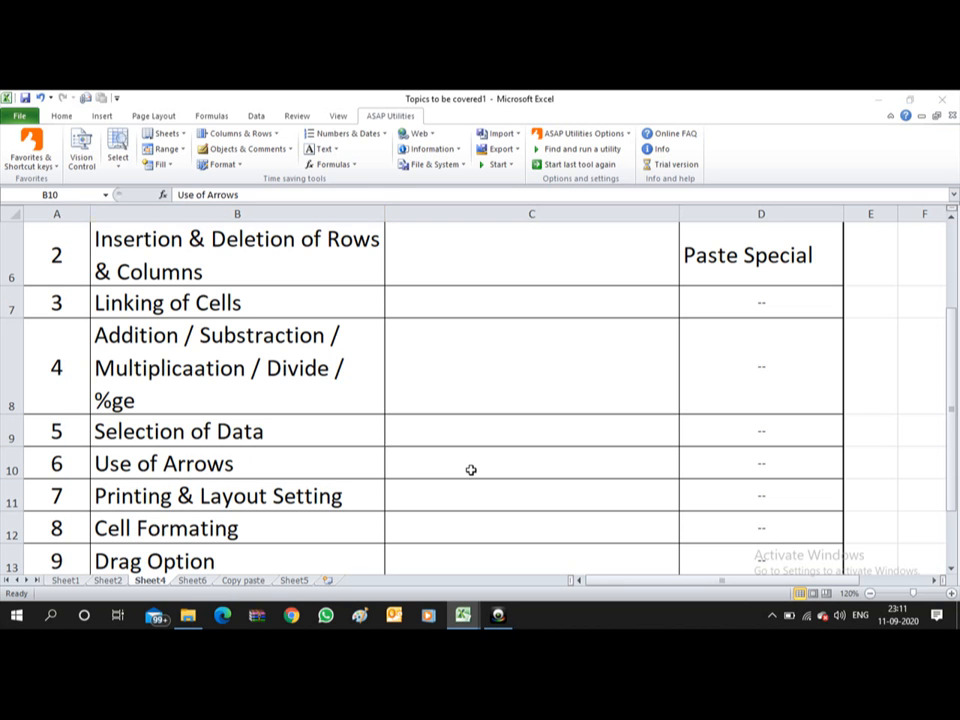
# Return to the Class-1 workbook, clear the A1:O152 selection and go back to A1
pyautogui.hotkey('alt', 'Tab')
pyautogui.hotkey('alt', 'Tab')
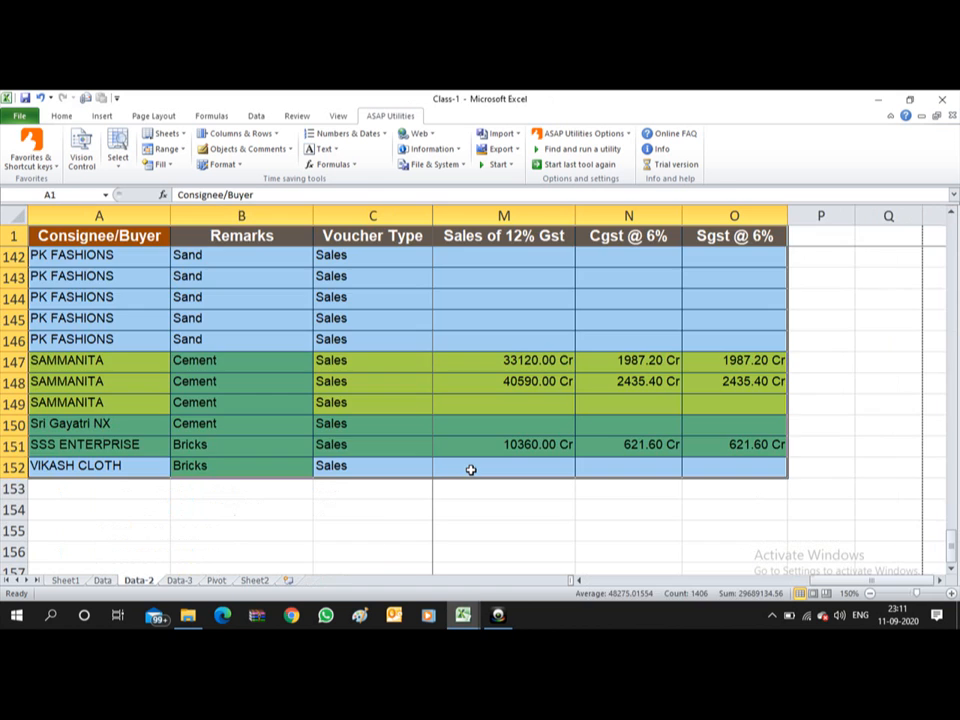
pyautogui.press('Down')
pyautogui.press('Down')
pyautogui.press('Up')
pyautogui.press('Up')
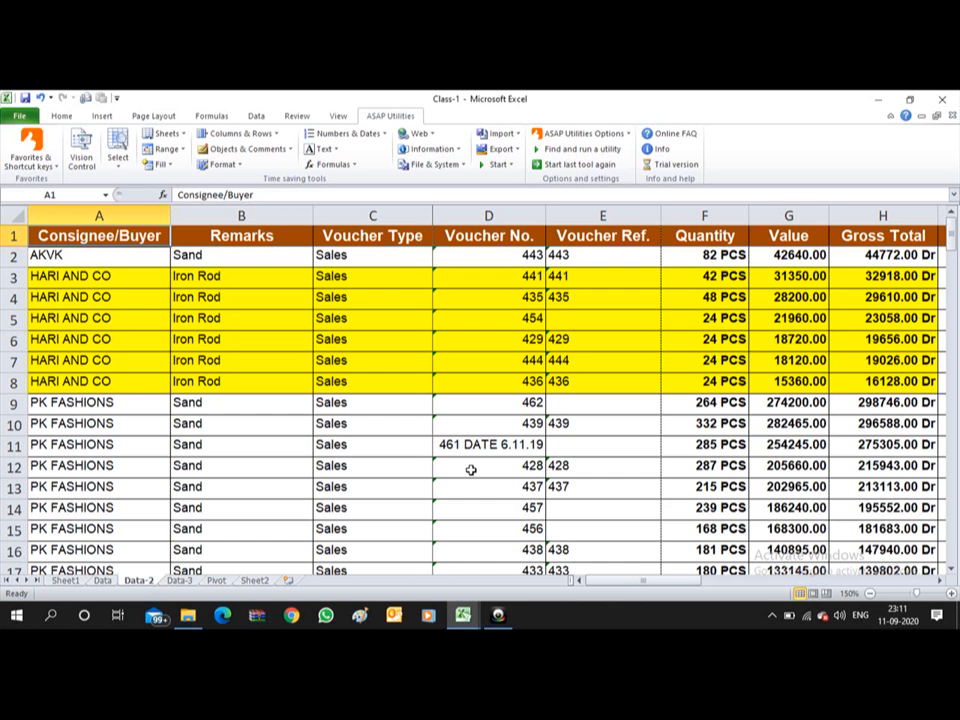
# Jump from A1 to the last Consignee/Buyer entry in A152 and back, finishing on A1
pyautogui.hotkey('ctrl', 'Down')
pyautogui.press('Down')
pyautogui.press('Up')
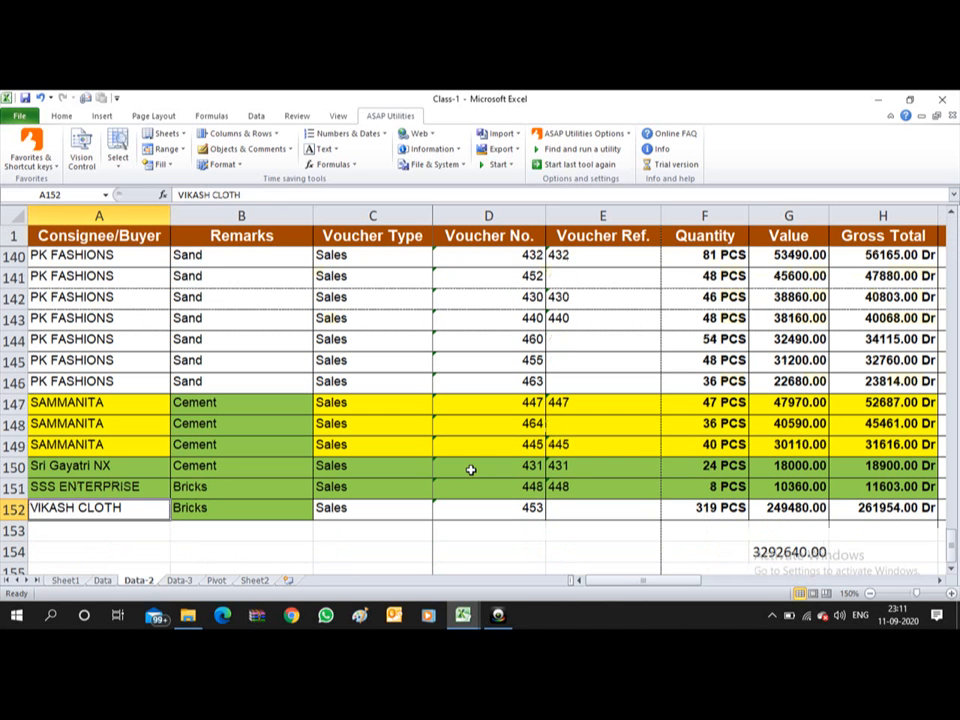
pyautogui.hotkey('ctrl', 'Up')
pyautogui.hotkey('ctrl', 'Down')
pyautogui.hotkey('ctrl', 'Up')
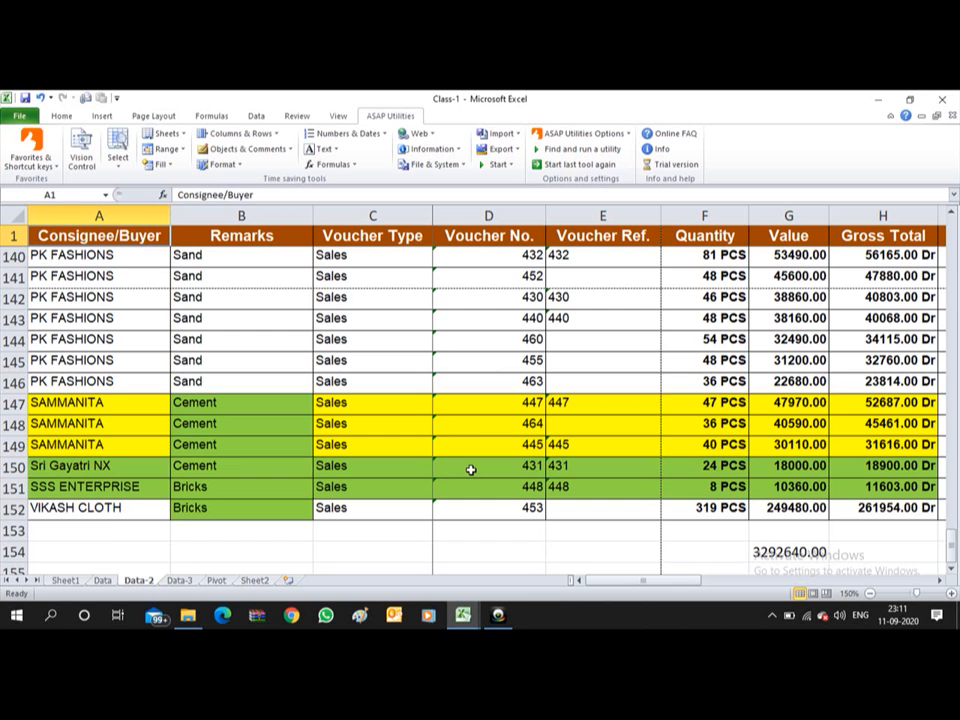
# Jump repeatedly between the top and the last entry of column A, finishing on A152
pyautogui.press('Down')
pyautogui.press('Up')
pyautogui.hotkey('ctrl', 'Down')
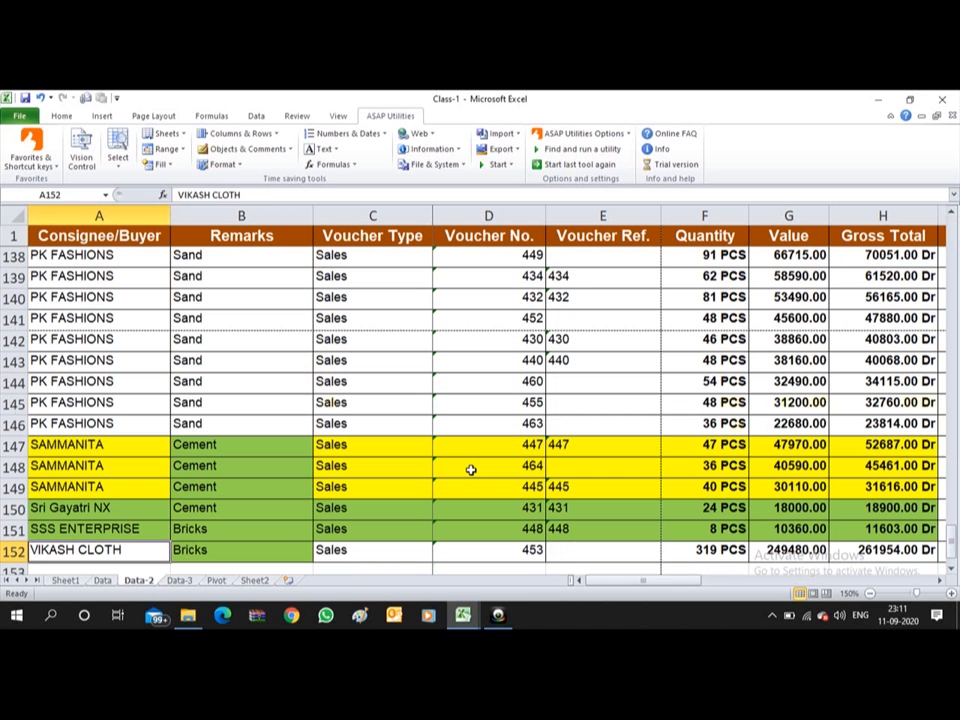
pyautogui.hotkey('ctrl', 'Up')
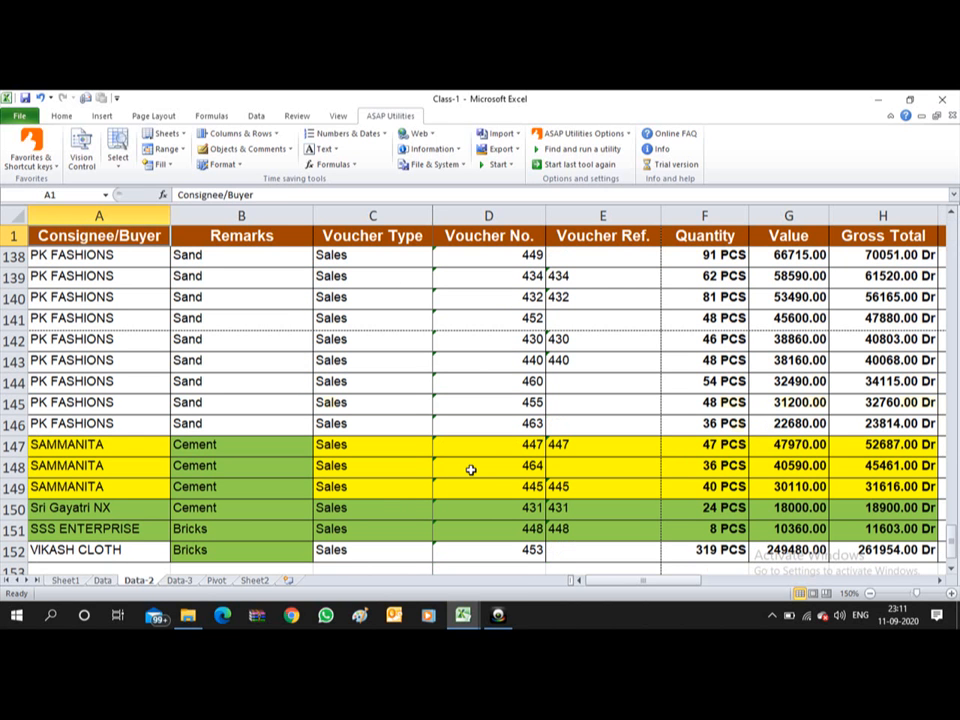
pyautogui.hotkey('ctrl', 'Down')
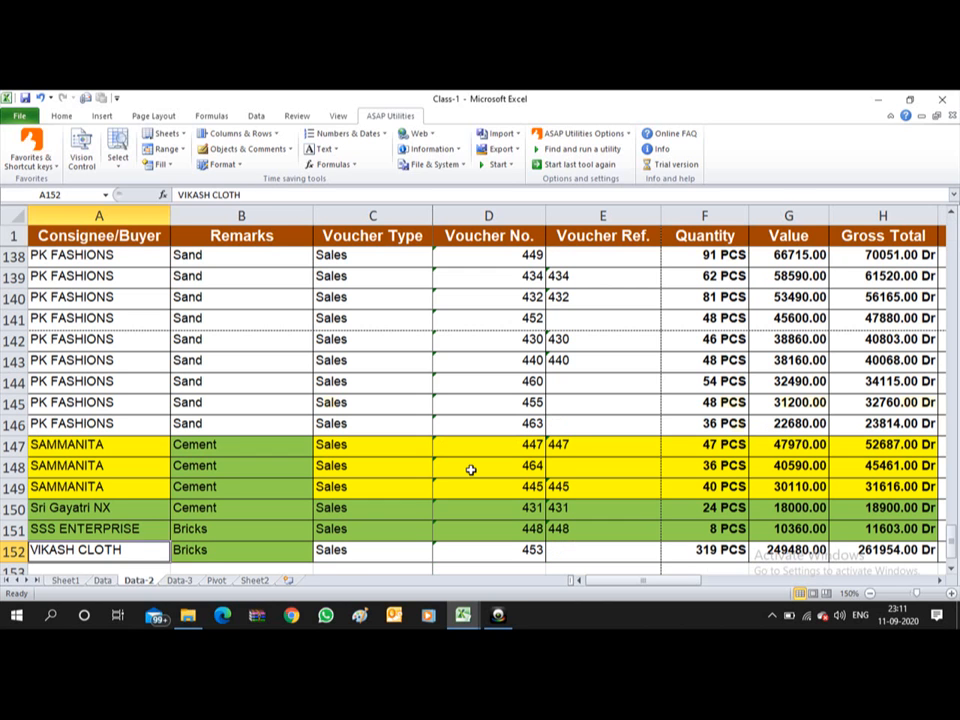
pyautogui.hotkey('ctrl', 'Up')
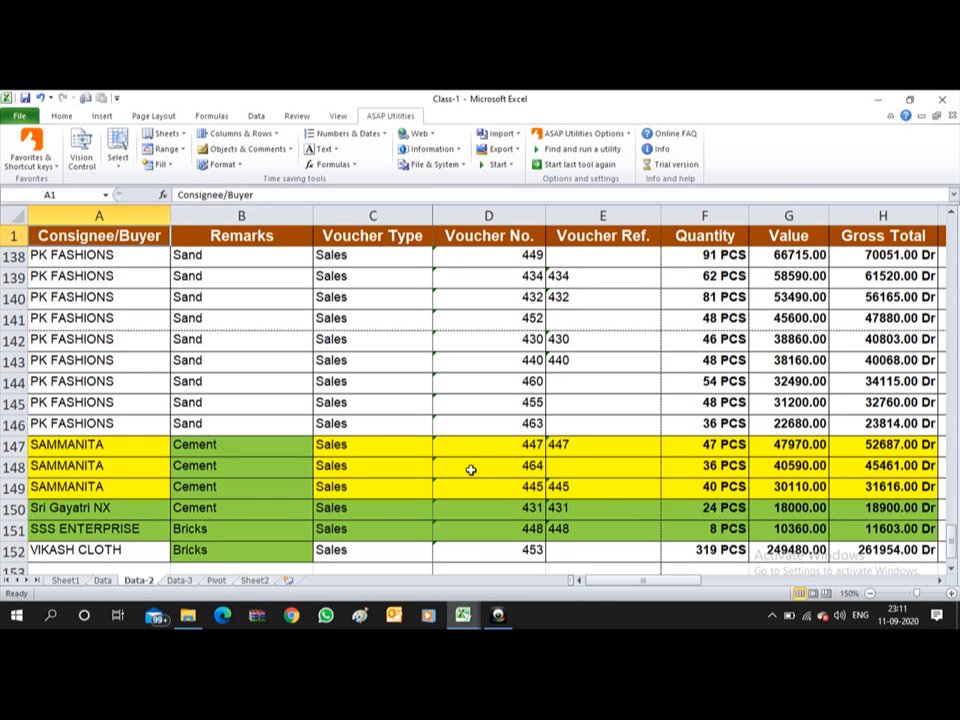
pyautogui.hotkey('ctrl', 'Down')
pyautogui.hotkey('ctrl', 'Up')
pyautogui.hotkey('ctrl', 'Down')
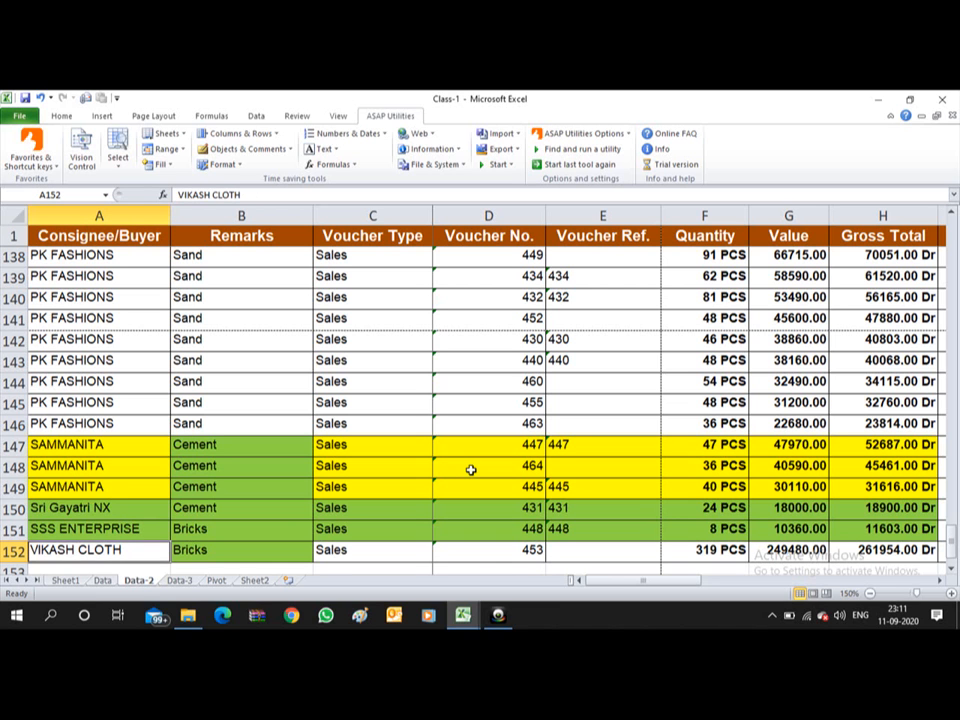
# Move to empty cell A154 below the data and jump back up column A to A1
pyautogui.press('Down')
pyautogui.press('Down')
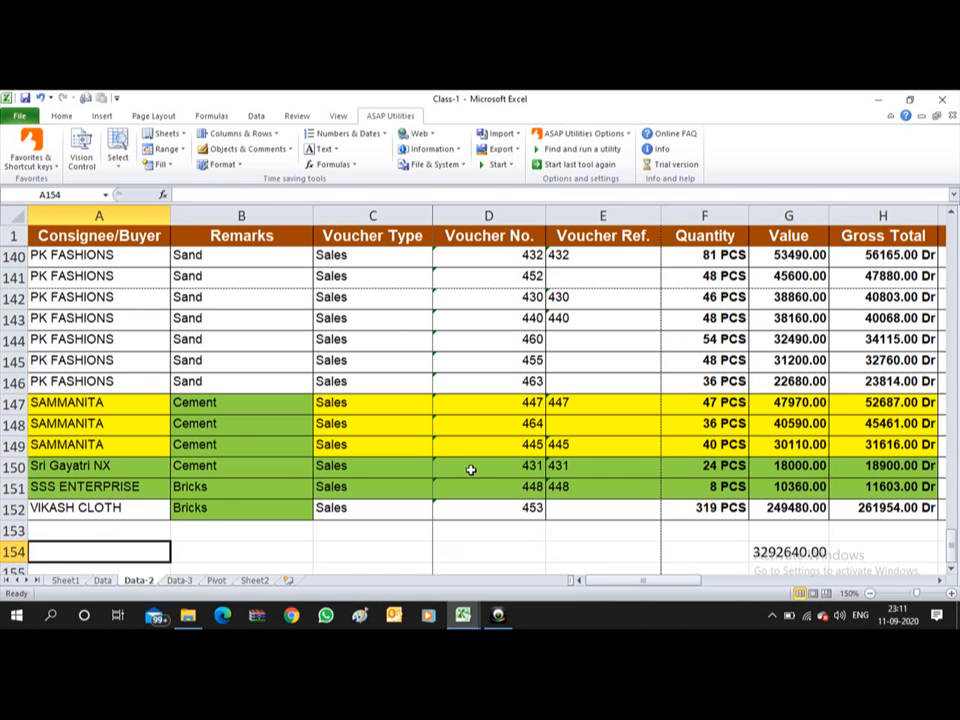
pyautogui.hotkey('ctrl', 'Up')
pyautogui.hotkey('ctrl', 'Up')
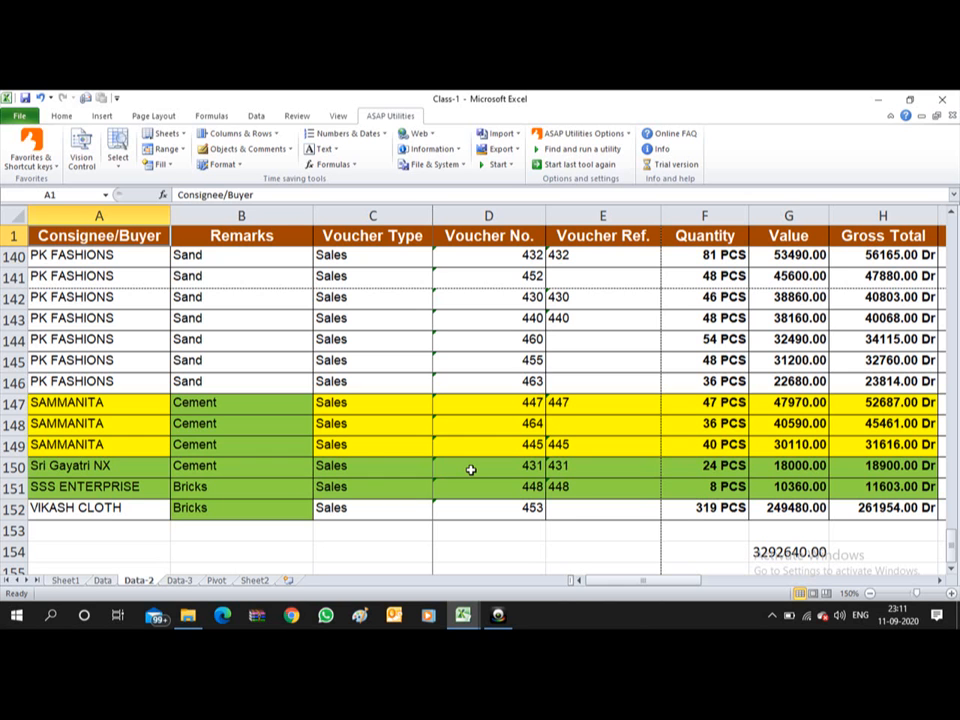
# Jump to the last header in O1, step two columns past it and back, and return to A1
pyautogui.hotkey('ctrl', 'Right')
pyautogui.hotkey('ctrl', 'Left')
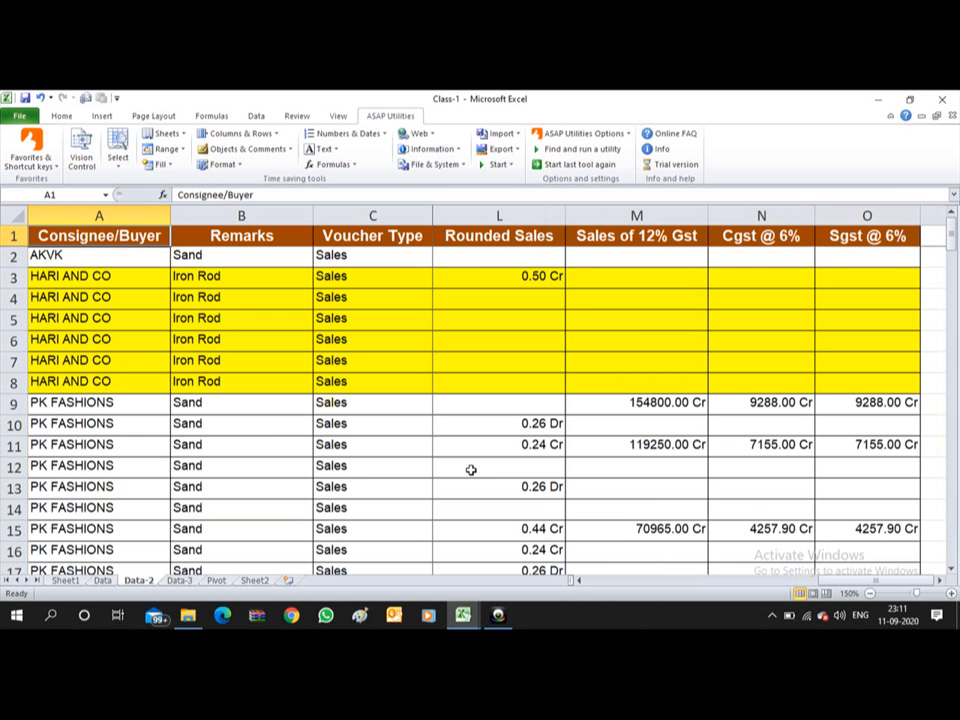
pyautogui.hotkey('ctrl', 'Right')
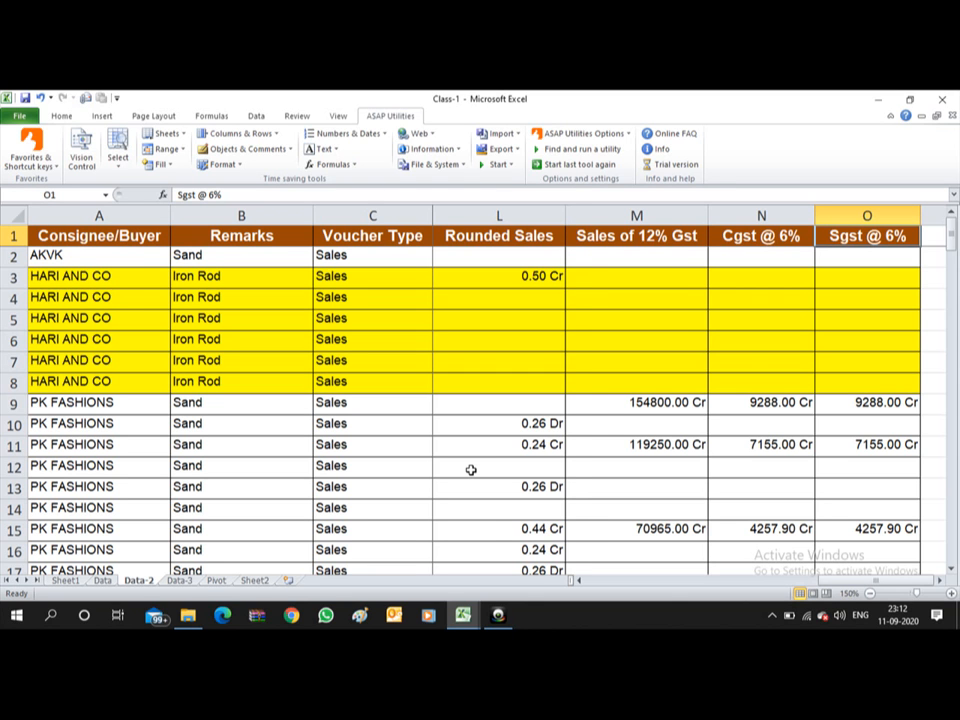
pyautogui.press('Right')
pyautogui.press('Right')
pyautogui.press('Left')
pyautogui.press('Left')
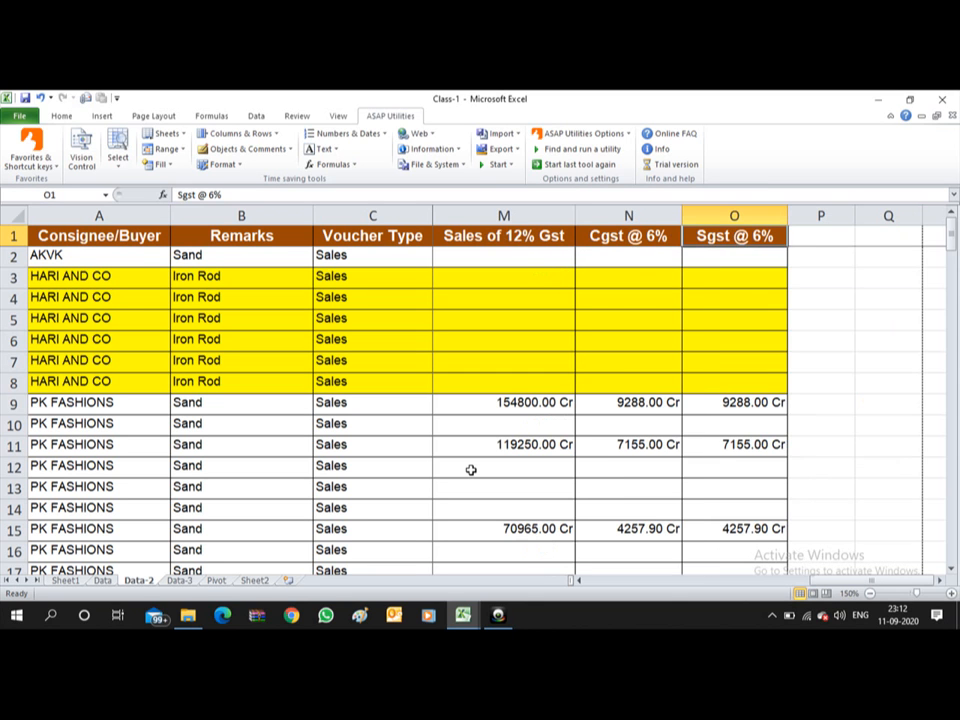
pyautogui.press('Home')
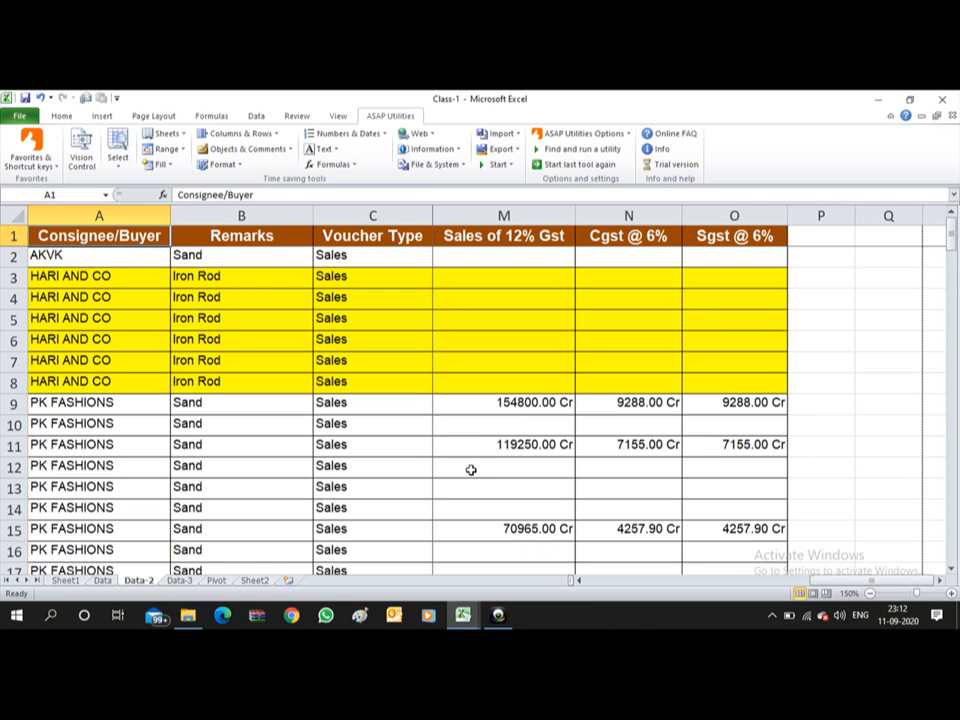
# Jump between both ends of the header row and move one cell past the last header to P1
pyautogui.hotkey('ctrl', 'Right')
pyautogui.press('Home')
pyautogui.hotkey('ctrl', 'Right')
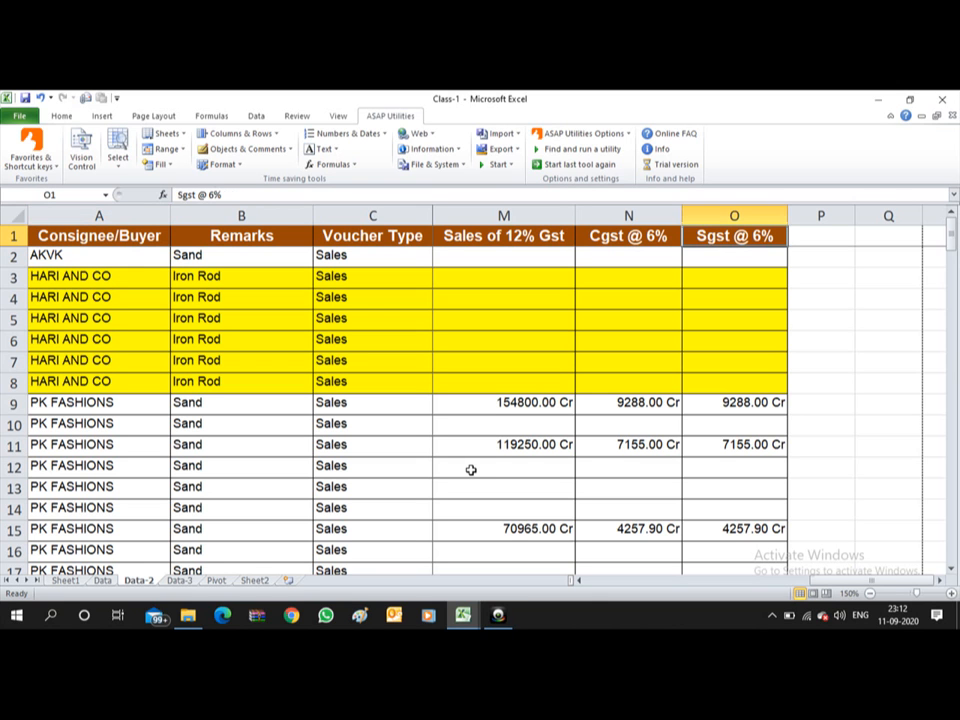
pyautogui.press('Right')
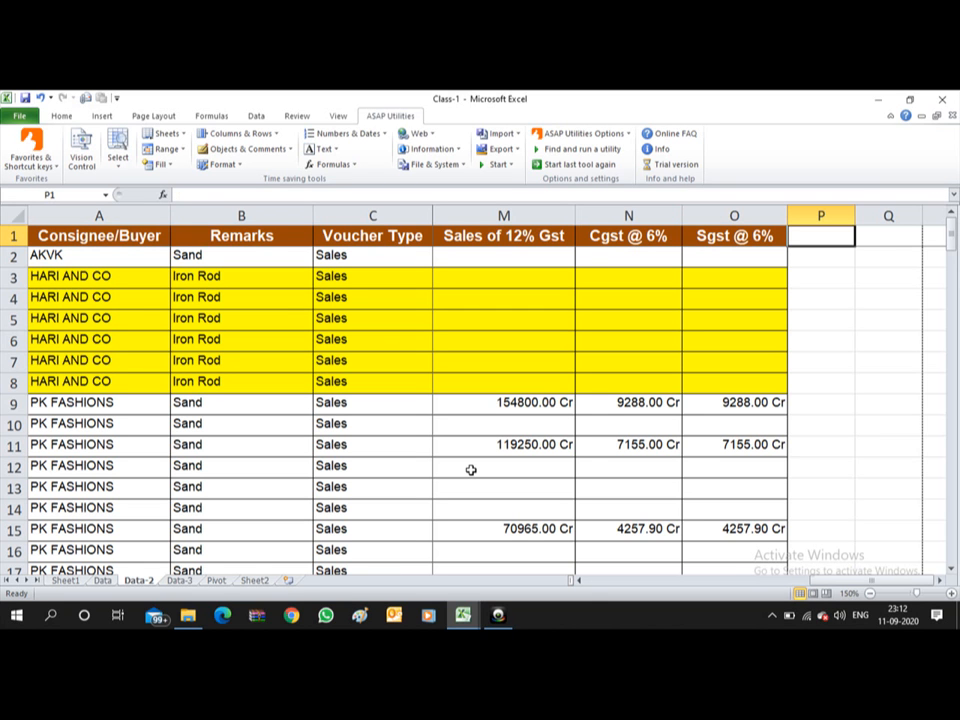
# Switch to the Topics to be covered1 workbook and select the Printing & Layout Setting topic in B11
pyautogui.hotkey('alt', 'Tab')
pyautogui.hotkey('alt', 'Tab')
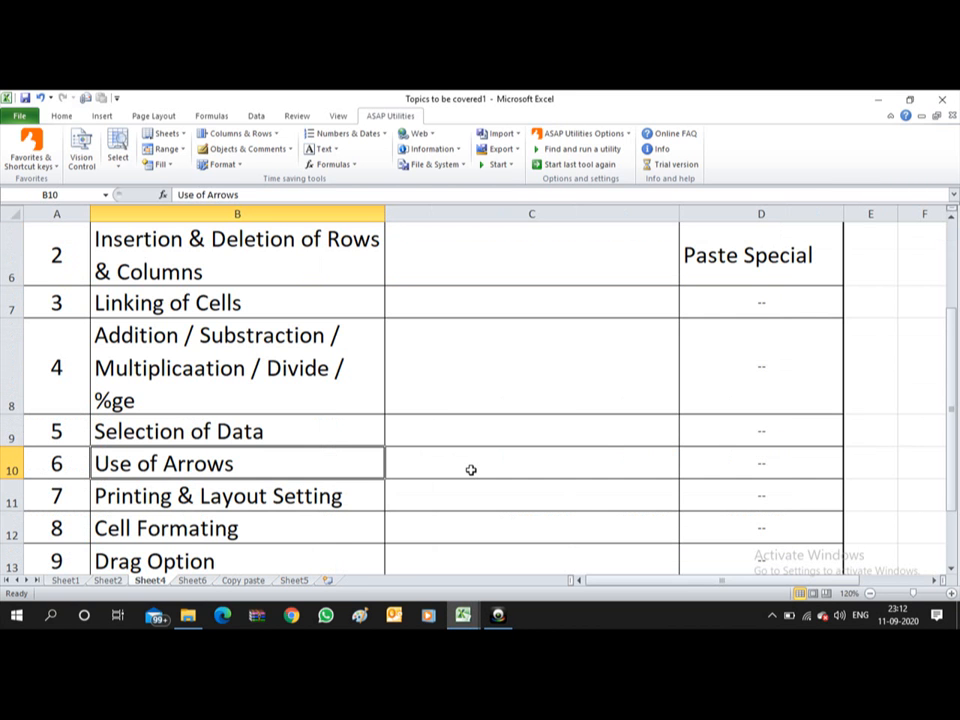
pyautogui.press('Down')
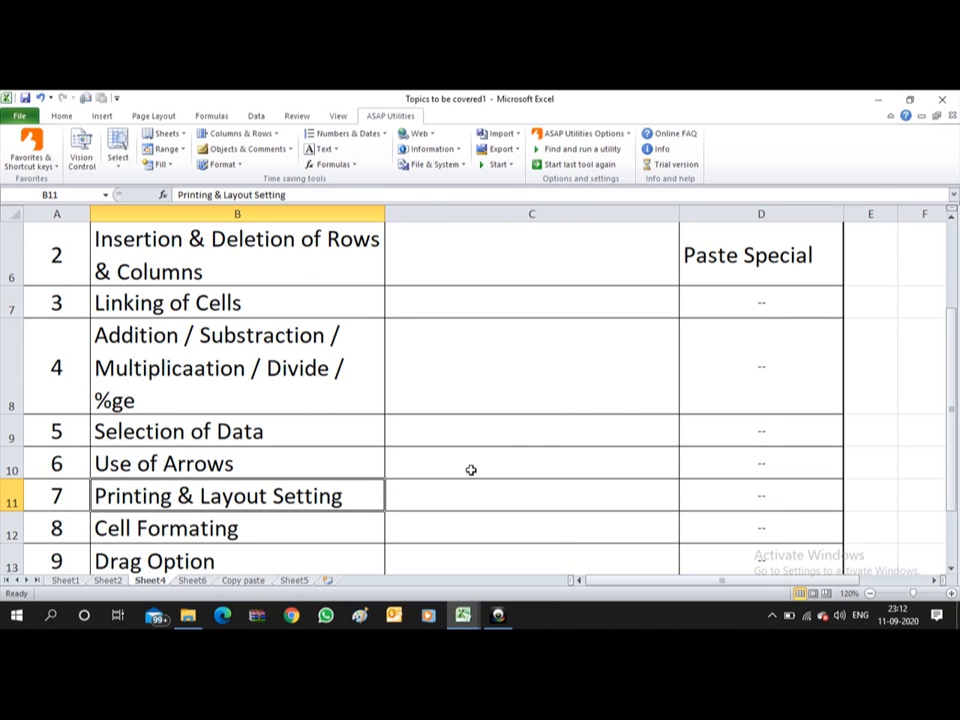
# Return to the Class-1 workbook and step cell by cell along row 1 from P1 back to A1
pyautogui.hotkey('alt', 'Tab')
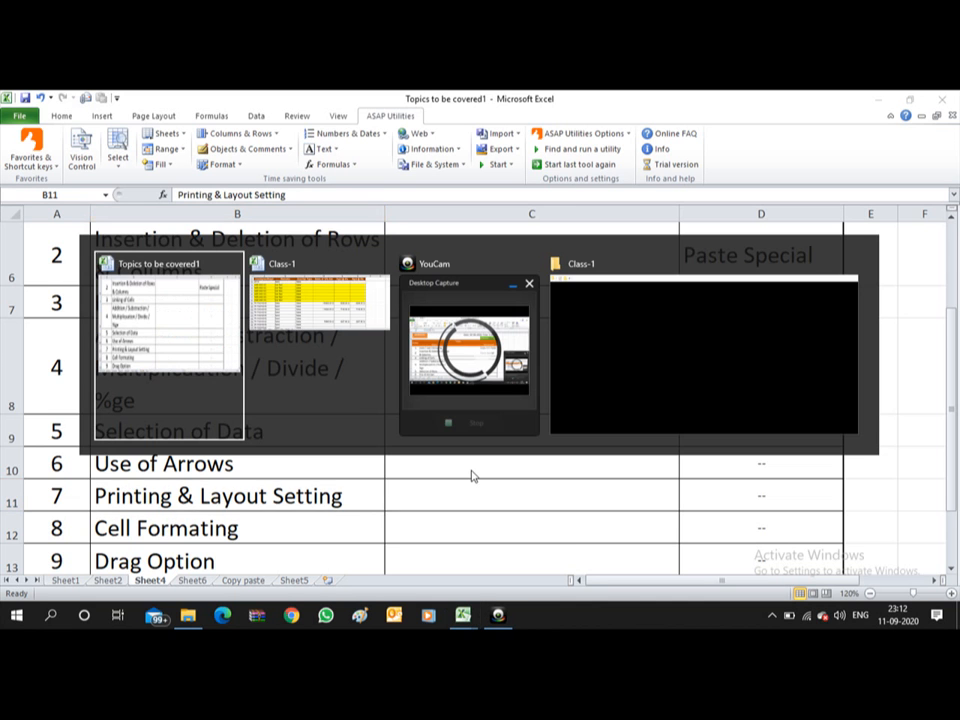
pyautogui.press('Left')
pyautogui.press('Left')
pyautogui.press('Left')
pyautogui.press('Left')
pyautogui.press('Left')
pyautogui.press('Left')
pyautogui.press('Left')
pyautogui.press('Left')
pyautogui.press('Left')
pyautogui.press('Left')
pyautogui.press('Left')
pyautogui.press('Left')
pyautogui.press('Left')
pyautogui.press('Left')
pyautogui.press('Left')
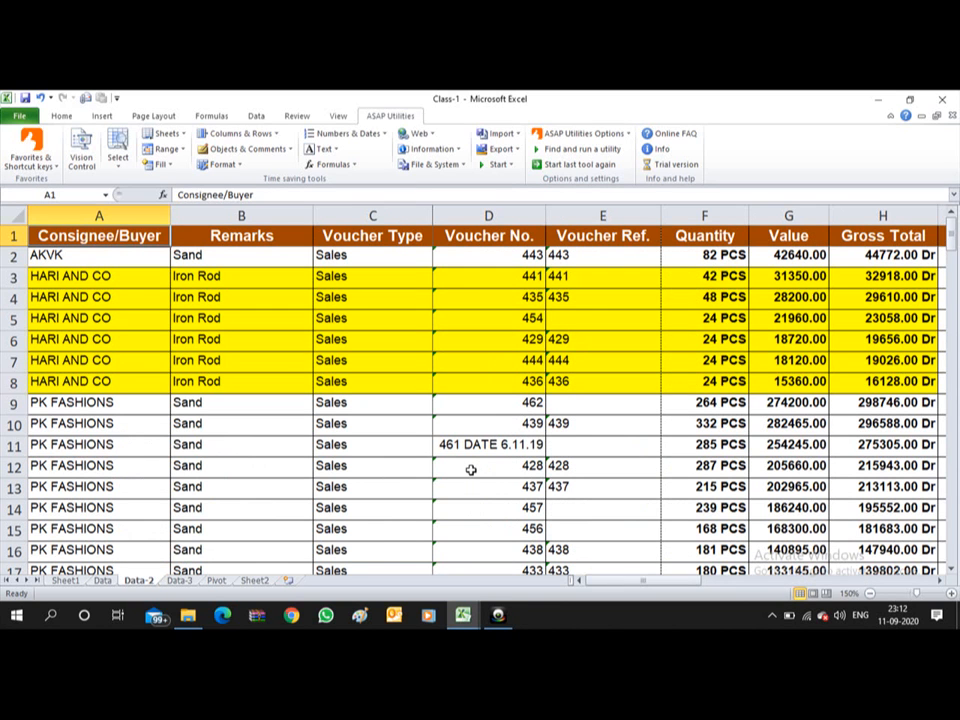
# Step cell by cell across the header row toward its last columns and back to A1
pyautogui.press('Down')
pyautogui.press('Up')
pyautogui.press('Right')
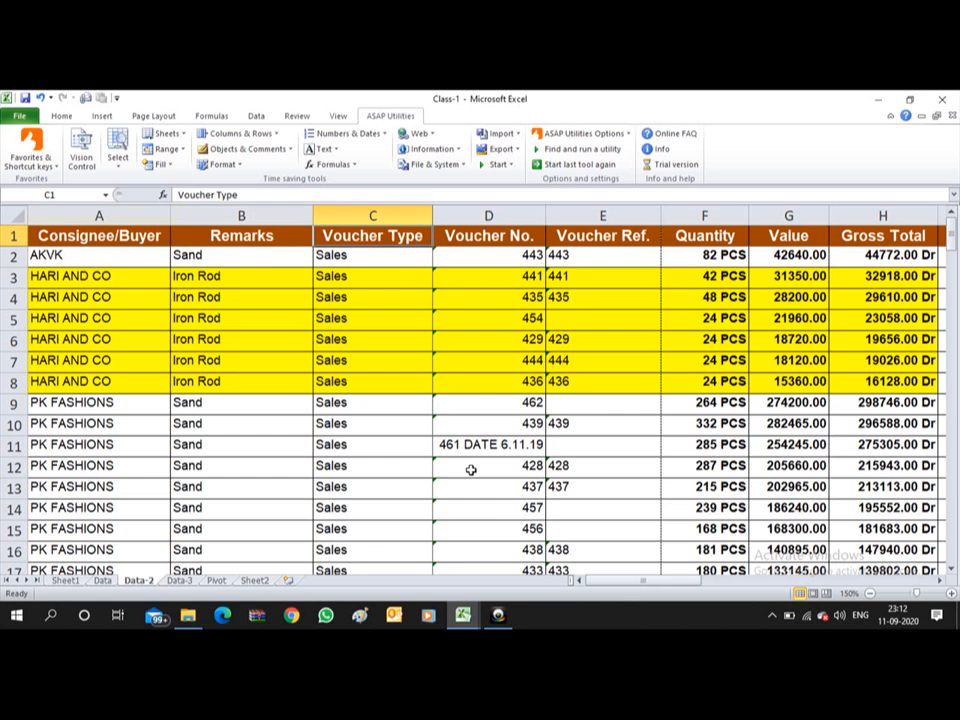
pyautogui.press('Right')
pyautogui.press('Right')
pyautogui.press('Right')
pyautogui.press('Right')
pyautogui.press('Right')
pyautogui.press('Right')
pyautogui.press('Right')
pyautogui.press('Right')
pyautogui.press('Right')
pyautogui.press('Right')
pyautogui.press('Right')
pyautogui.press('Right')
pyautogui.press('Left')
pyautogui.press('Left')
pyautogui.press('Left')
pyautogui.press('Left')
pyautogui.press('Left')
pyautogui.press('Left')
pyautogui.press('Left')
pyautogui.press('Left')
pyautogui.press('Left')
pyautogui.press('Left')
pyautogui.press('Left')
pyautogui.press('Left')
pyautogui.press('Left')
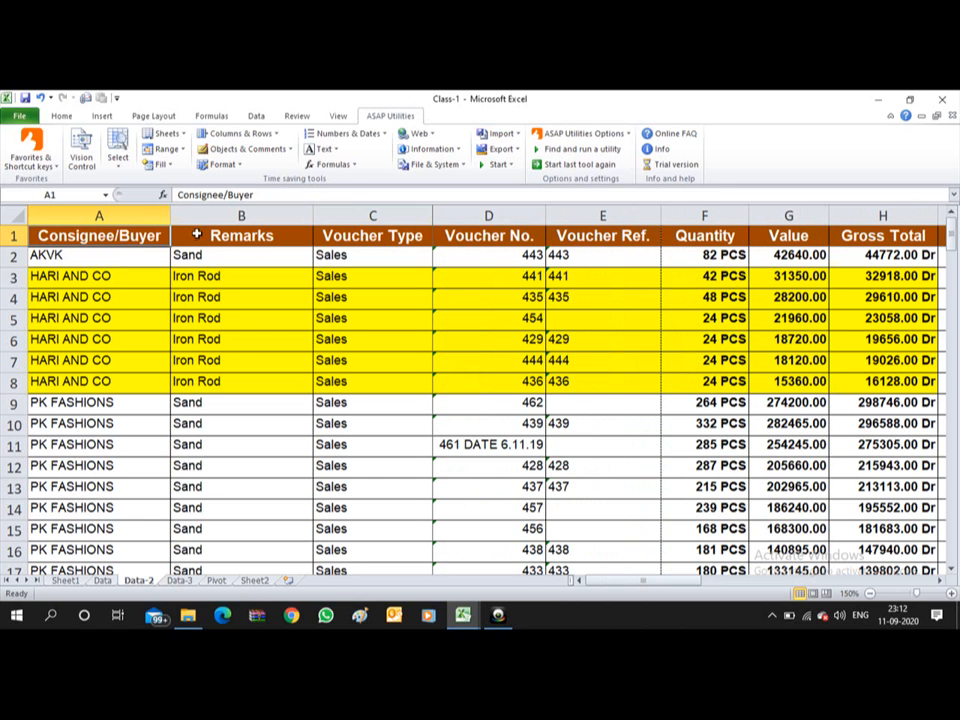
# Show the Data-2 sheet in Page Break Preview and set the zoom to 80%
pyautogui.click(340, 117)
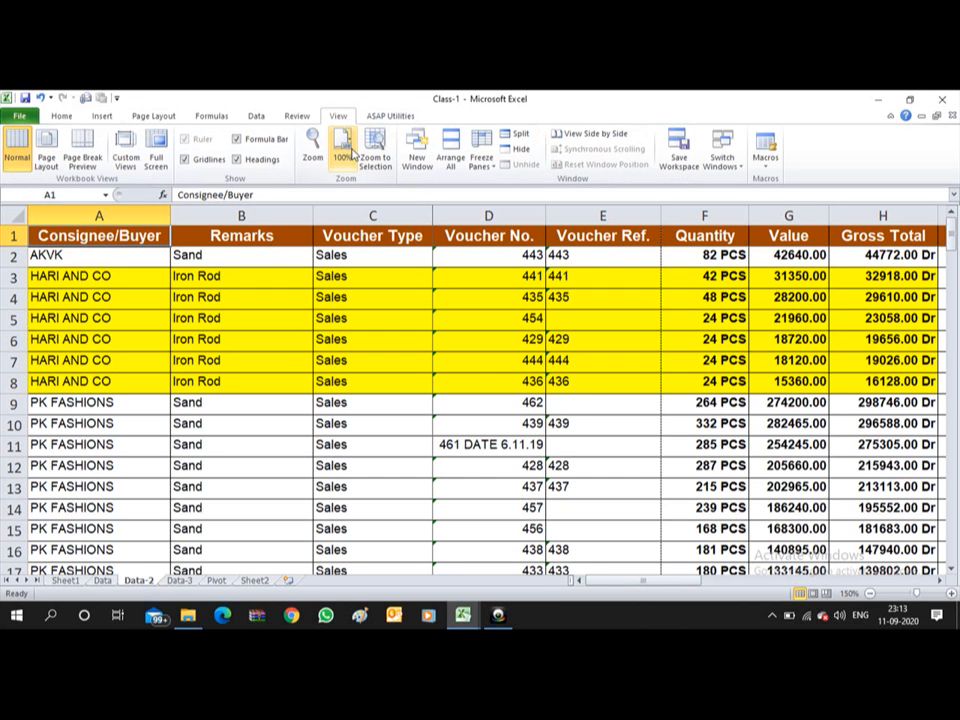
pyautogui.click(83, 158)
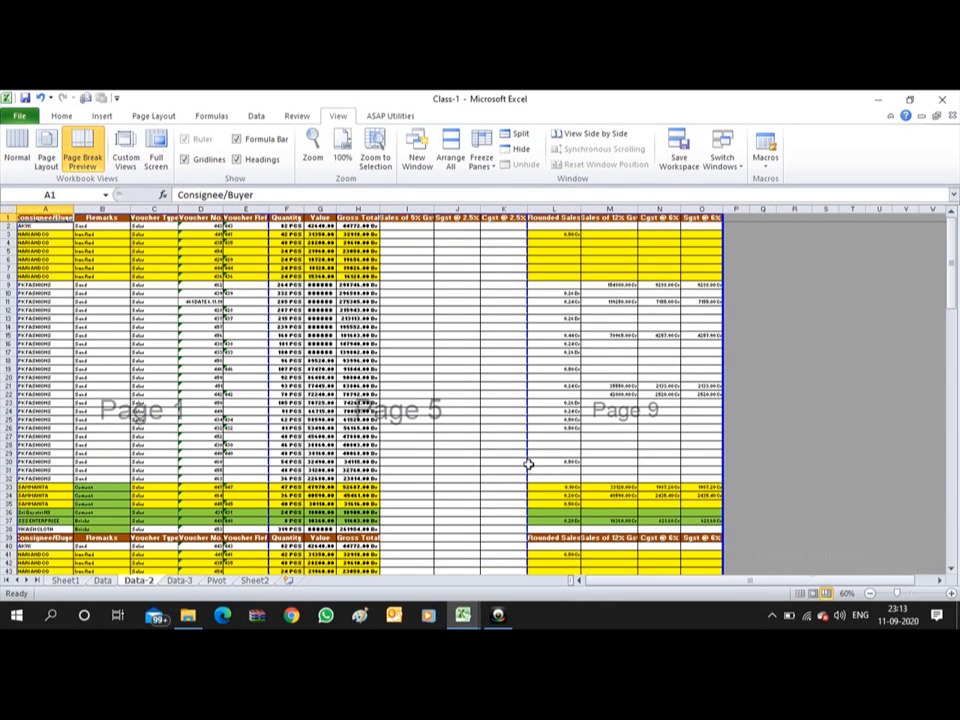
pyautogui.click(952, 593)
pyautogui.click(952, 593)
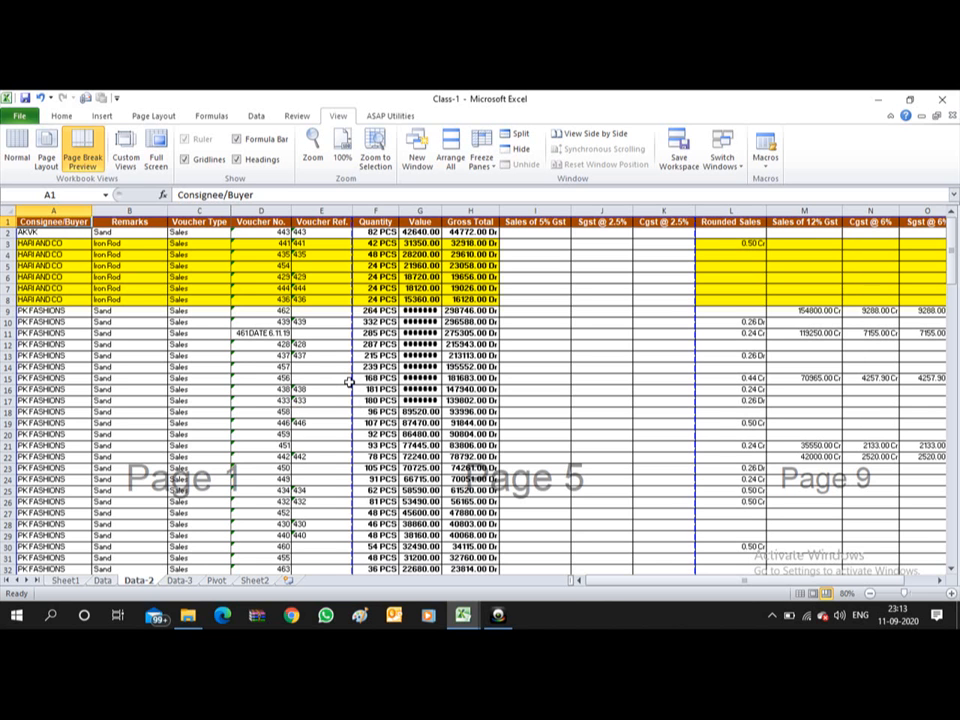
# Select the Drag Option topic in B13 of the Topics to be covered1 workbook and return to the Class-1 workbook
pyautogui.hotkey('alt', 'Tab')
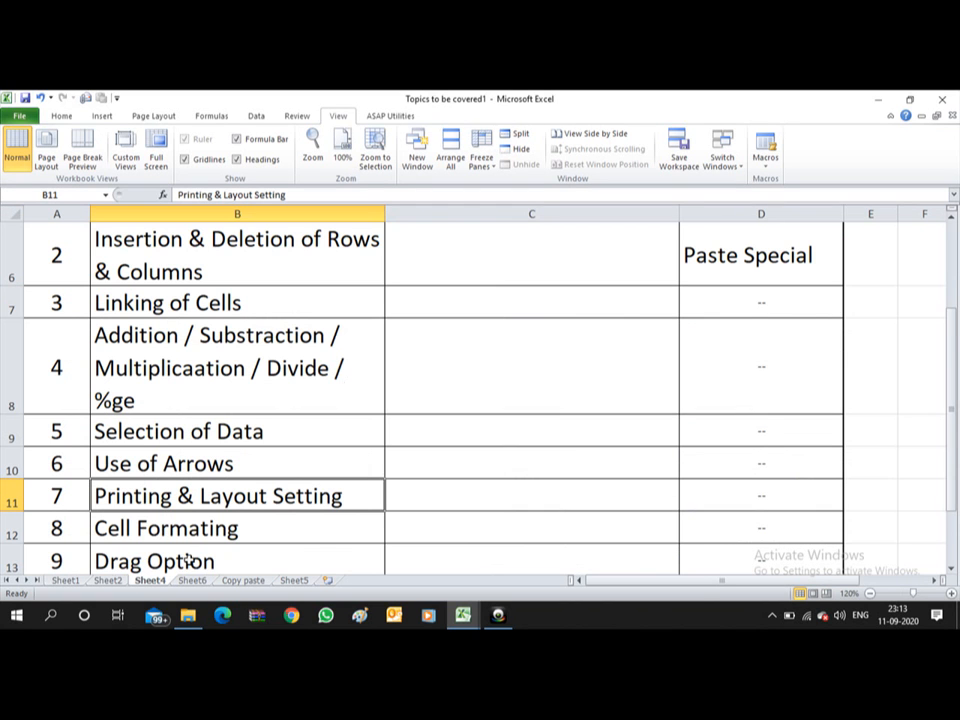
pyautogui.click(12, 563)
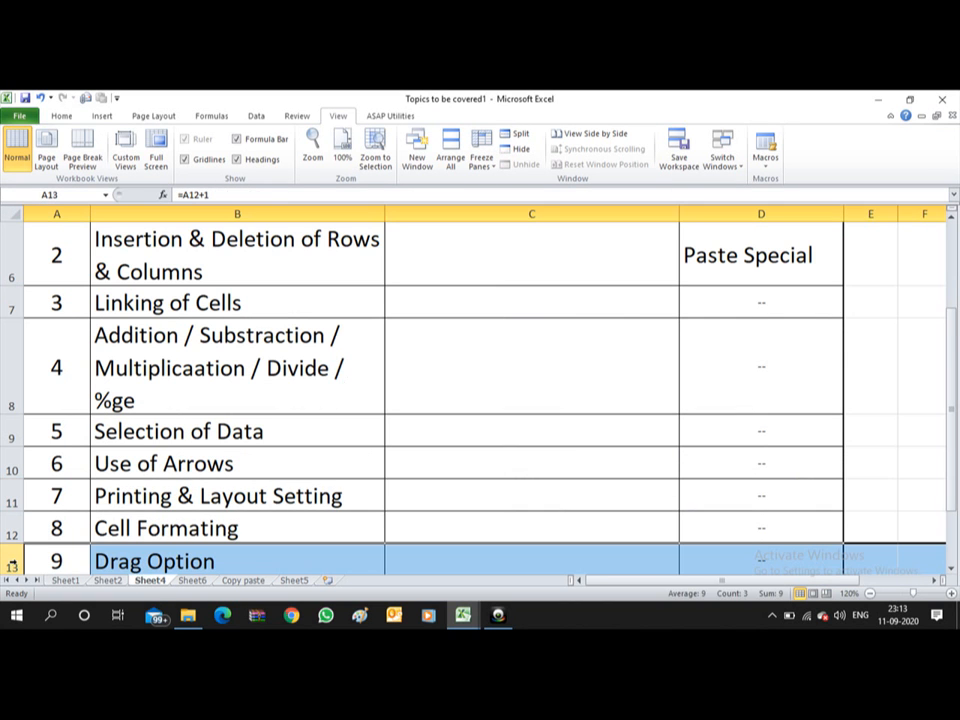
pyautogui.click(199, 561)
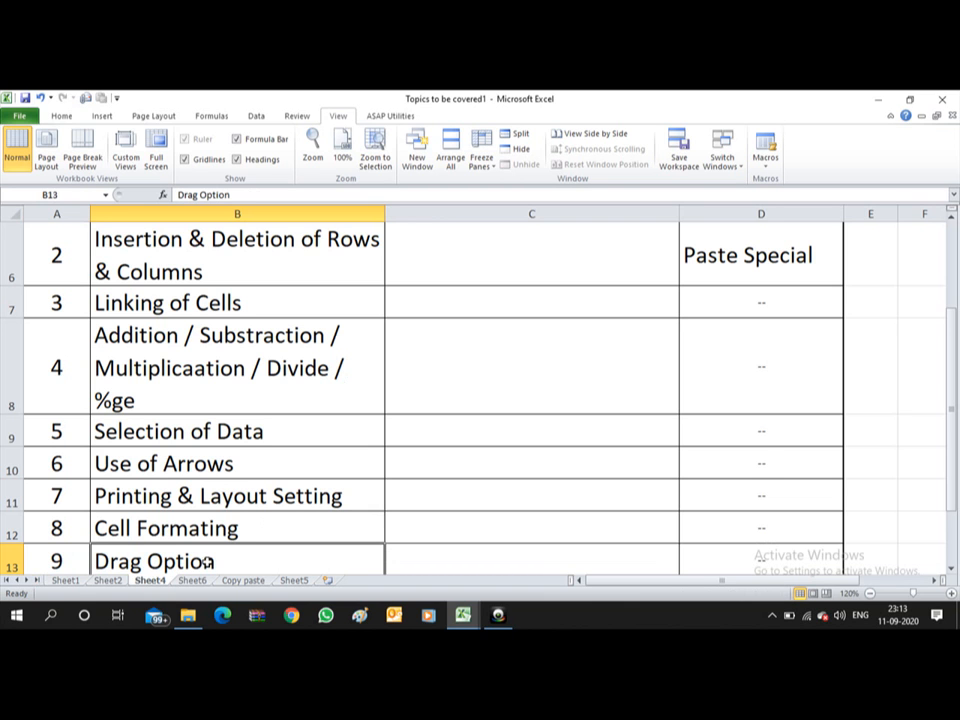
pyautogui.hotkey('alt', 'Tab')
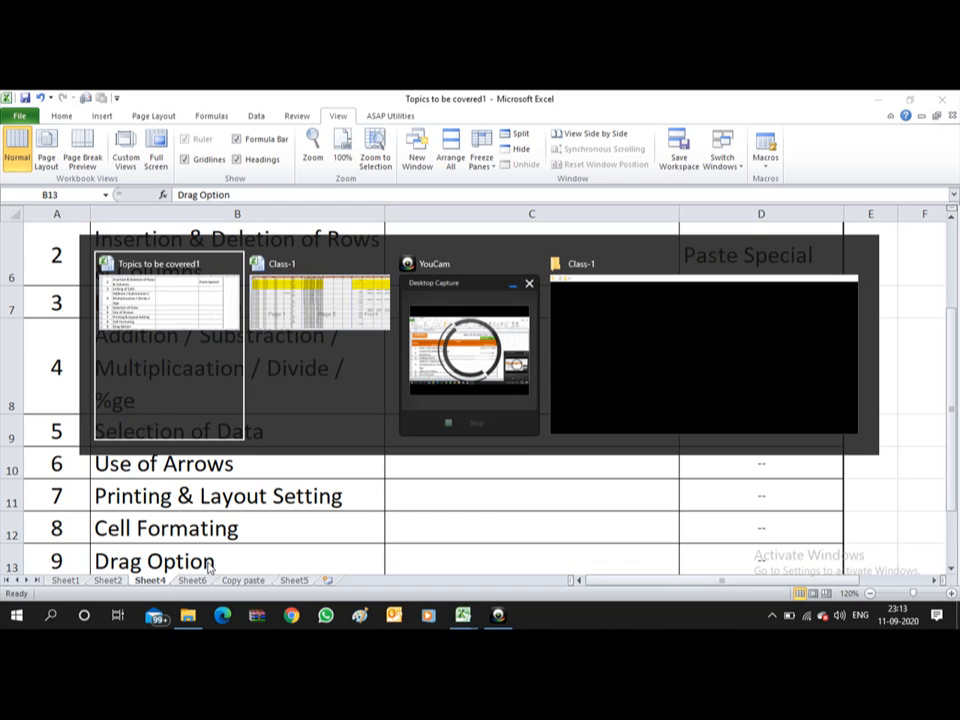
pyautogui.hotkey('alt', 'Tab')
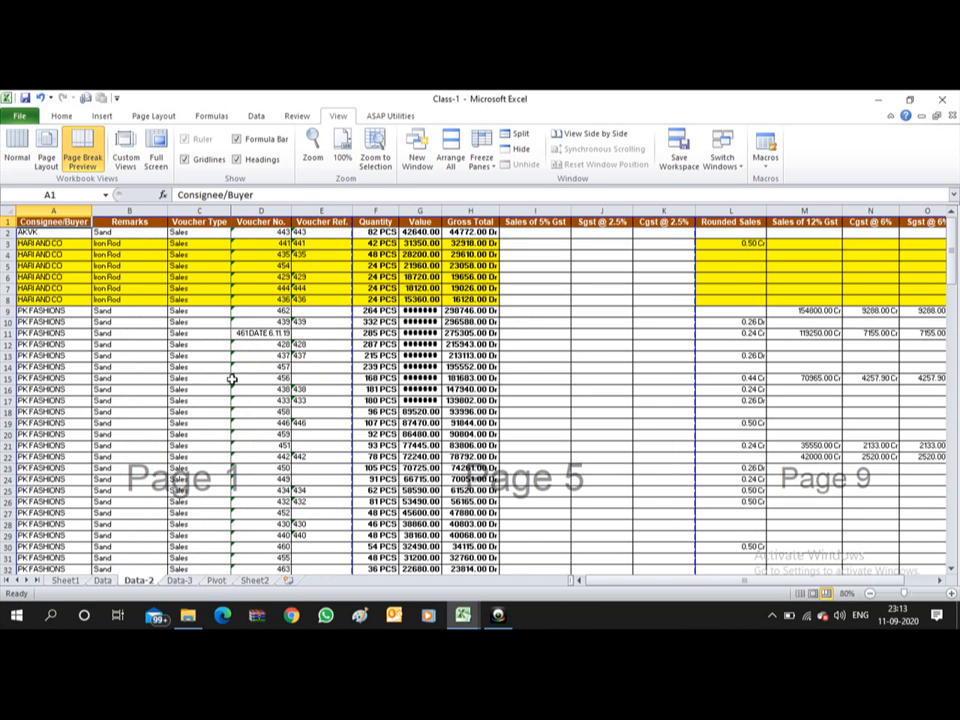
# Enable the fill handle and cell drag-and-drop in the advanced Excel options and apply the setting
pyautogui.click(139, 356)
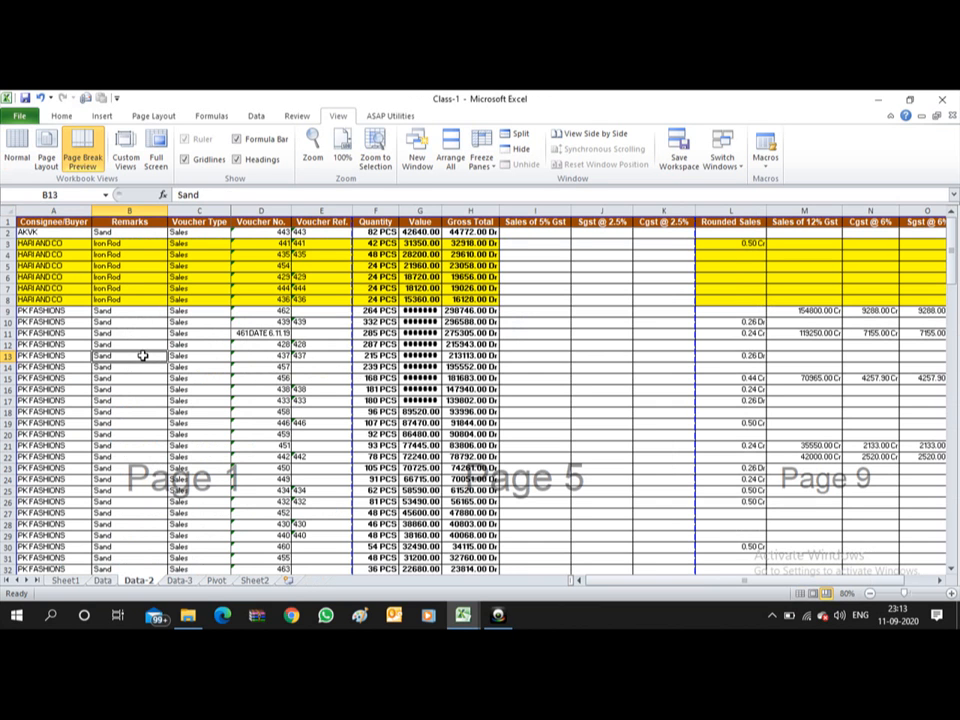
pyautogui.click(18, 117)
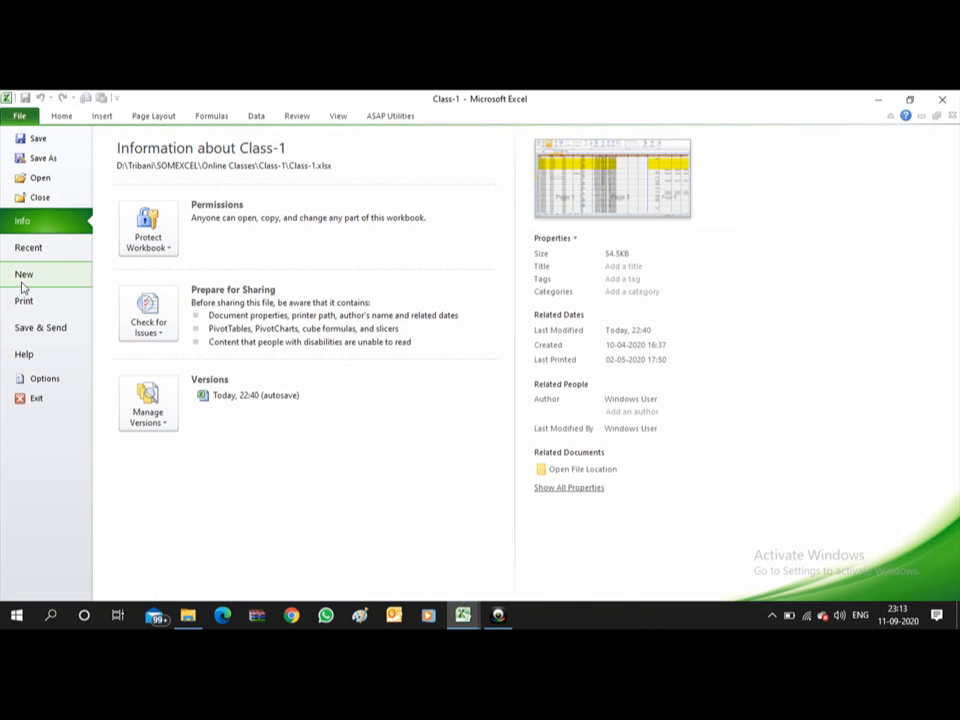
pyautogui.click(43, 379)
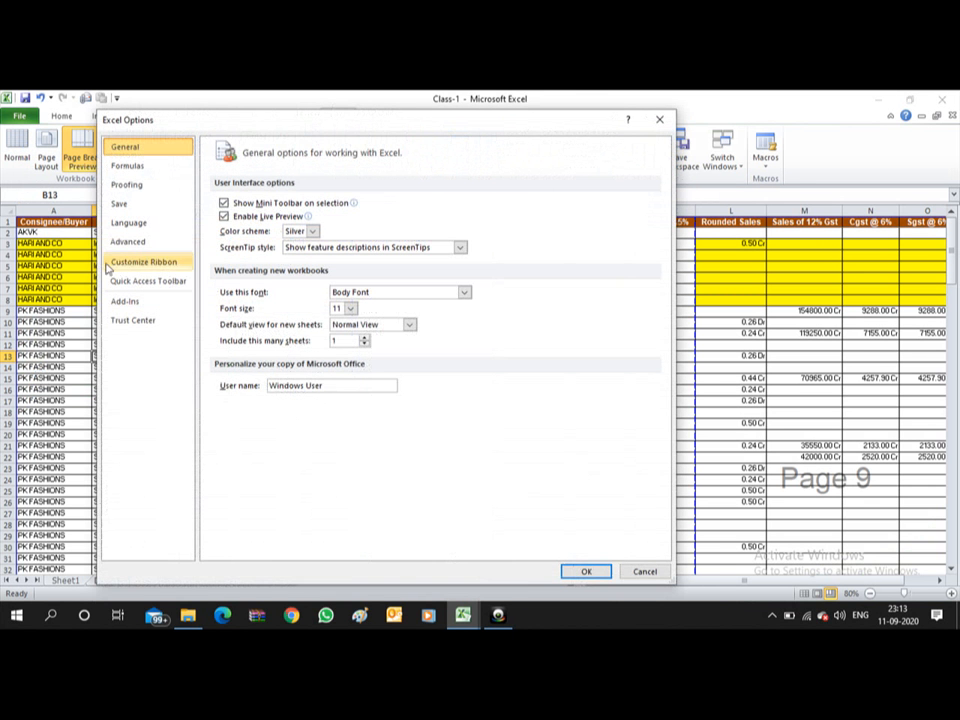
pyautogui.click(126, 243)
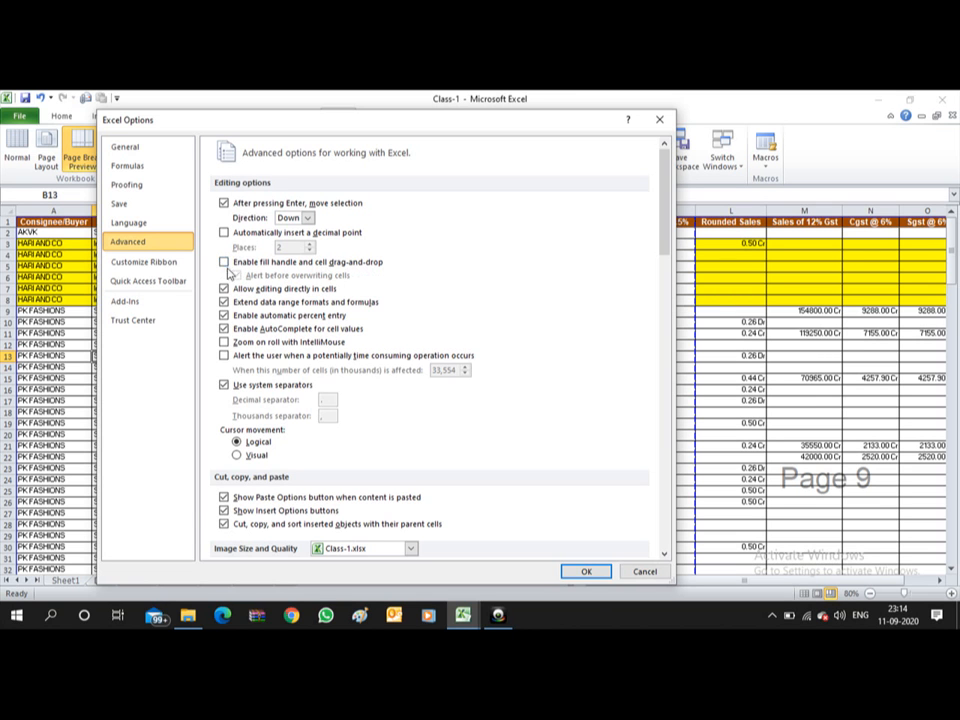
pyautogui.click(225, 263)
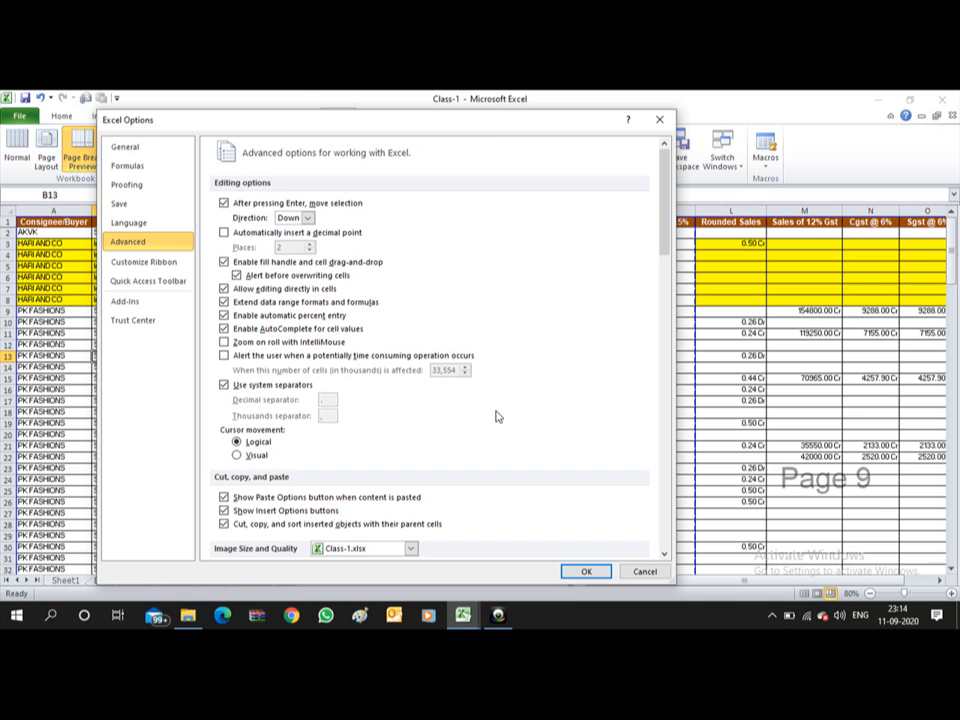
pyautogui.click(587, 571)
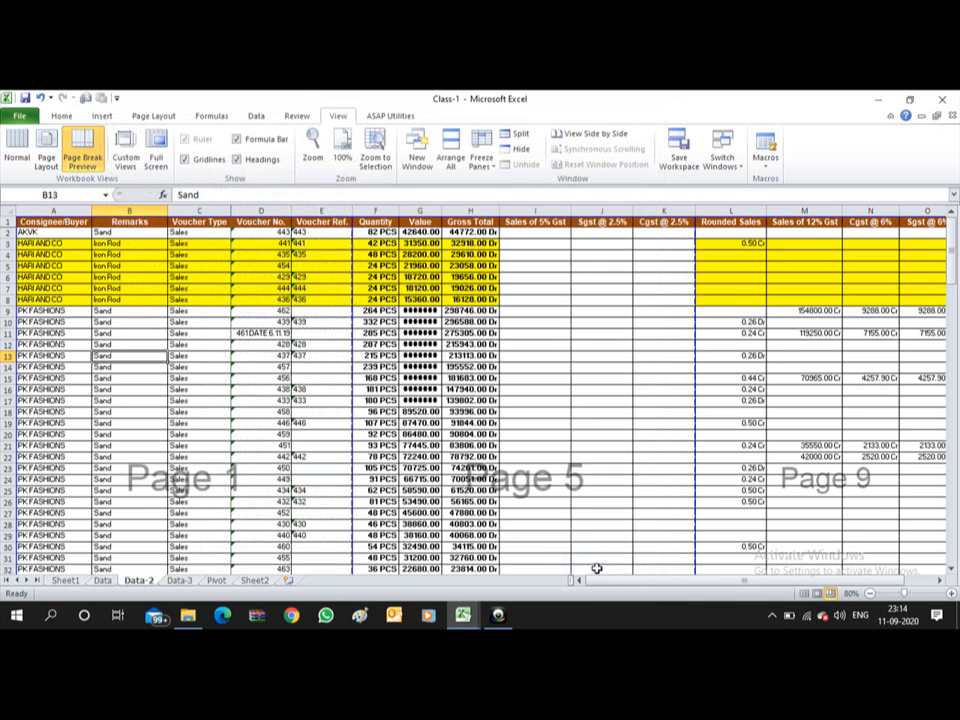
# Move the first vertical page break from after Voucher Ref. to after the Gross Total column, and go to the sheet's last columns
pyautogui.click(258, 299)
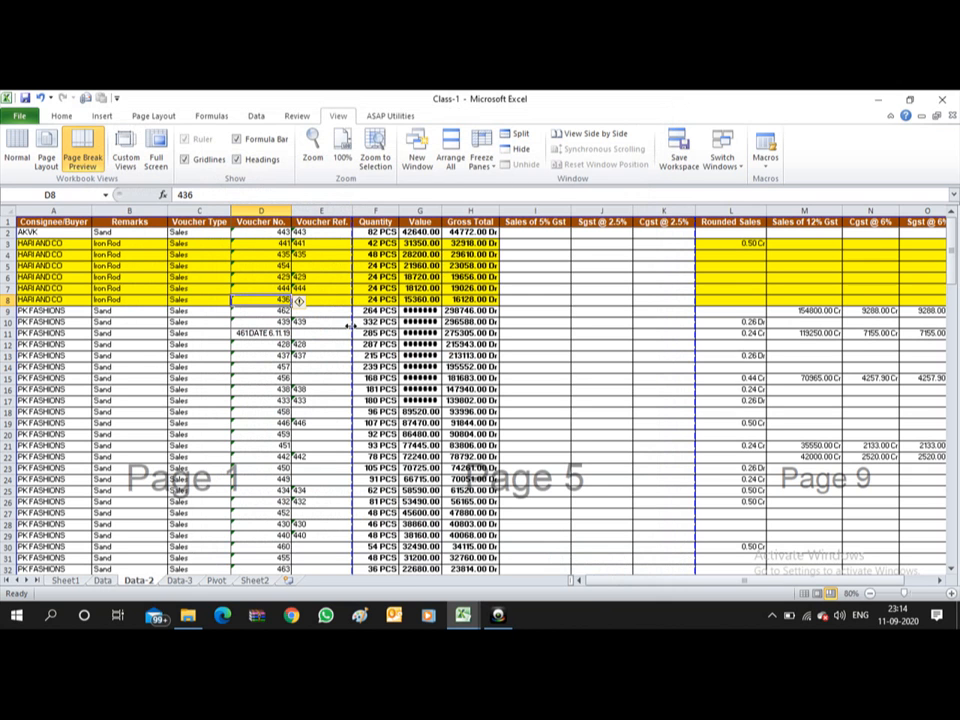
pyautogui.moveTo(351, 324); pyautogui.dragTo(514, 328)
pyautogui.click(760, 366)
pyautogui.press('Right')
pyautogui.press('Right')
pyautogui.press('Right')
pyautogui.press('Right')
pyautogui.press('Right')
pyautogui.press('Right')
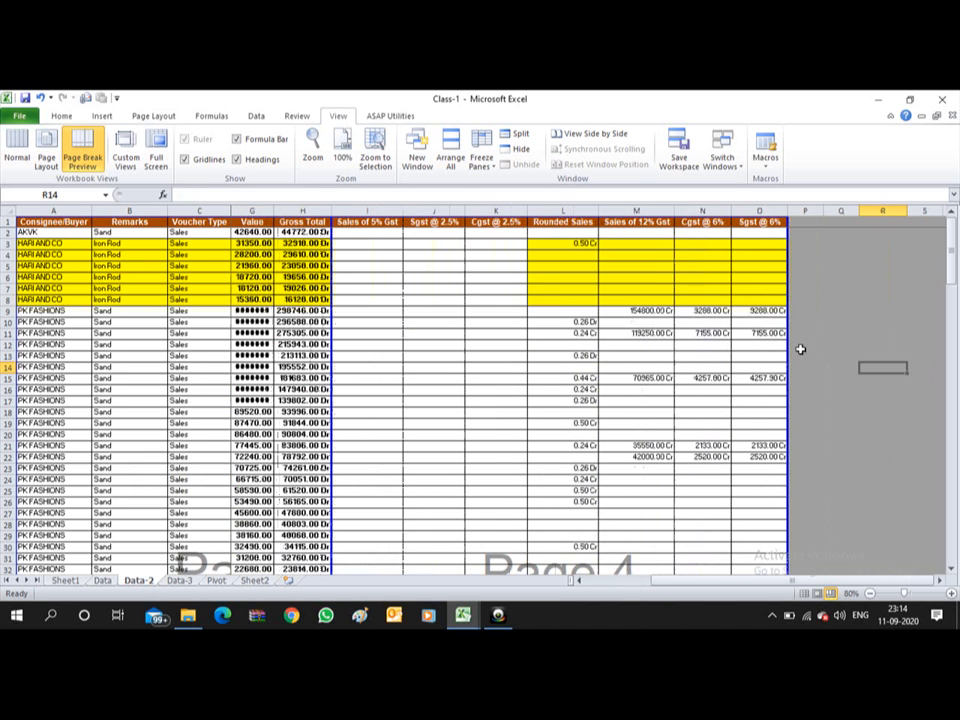
# Pull the print area's outer edge in from column O to the Gross Total column and return to C12
pyautogui.moveTo(790, 346); pyautogui.dragTo(340, 355)
pyautogui.click(276, 344)
pyautogui.hotkey('ctrl', 'Left')
pyautogui.press('Right')
pyautogui.press('Right')
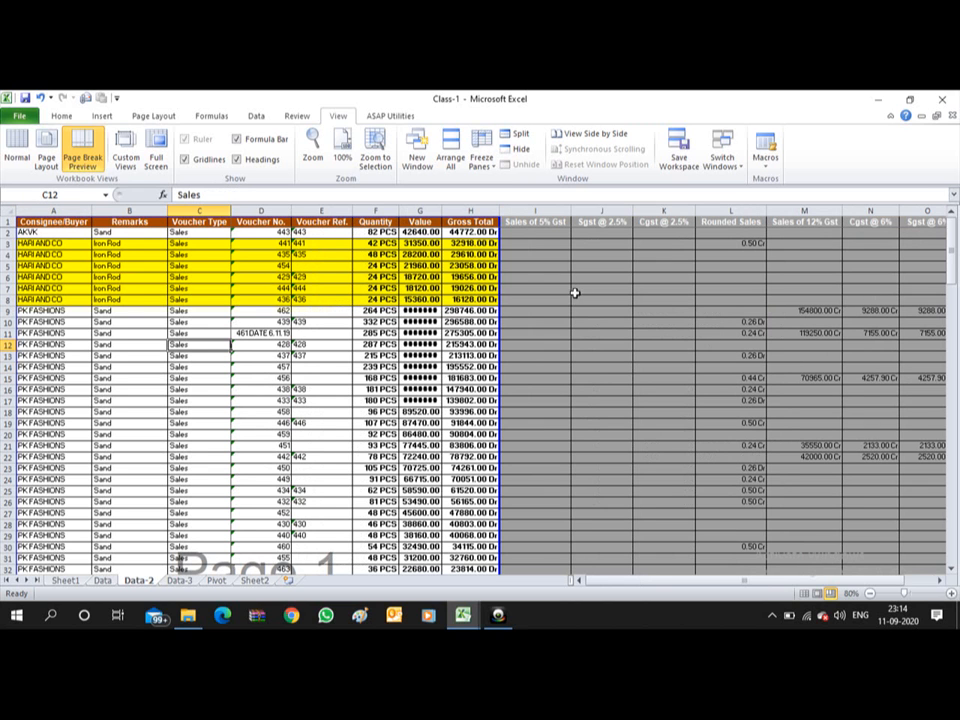
# Go to the last Gross Total entry and step down to H156 to check where the print area ends
pyautogui.click(465, 309)
pyautogui.hotkey('ctrl', 'Down')
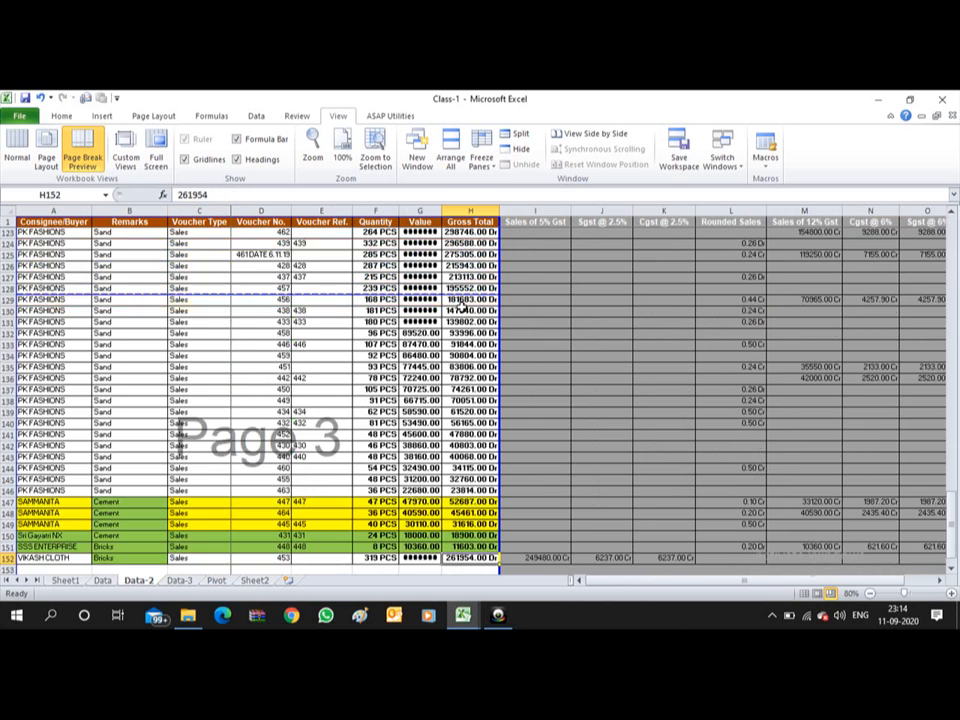
pyautogui.press('Down')
pyautogui.press('Down')
pyautogui.press('Down')
pyautogui.press('Down')
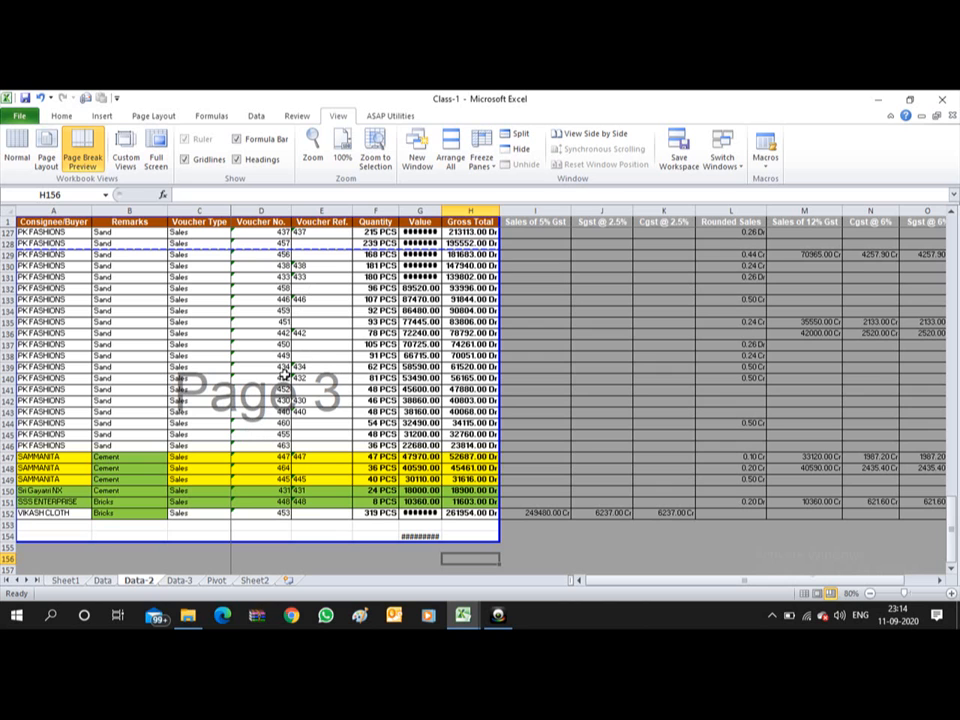
# Preview the Data-2 printout page by page up to page 3 and return to the sheet
pyautogui.click(288, 400)
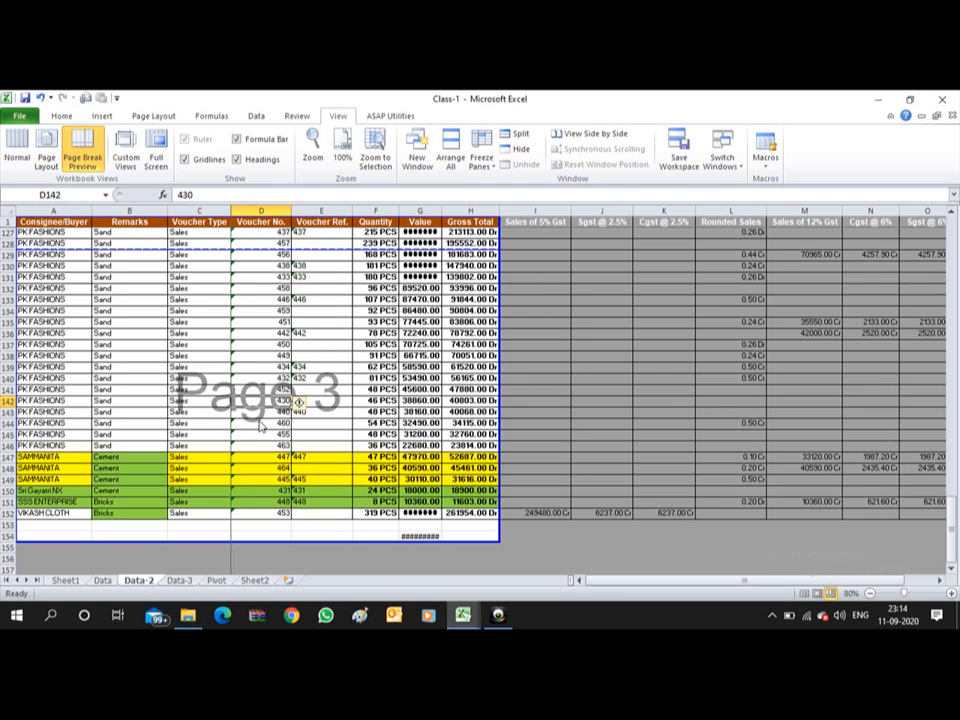
pyautogui.hotkey('ctrl', 'p')
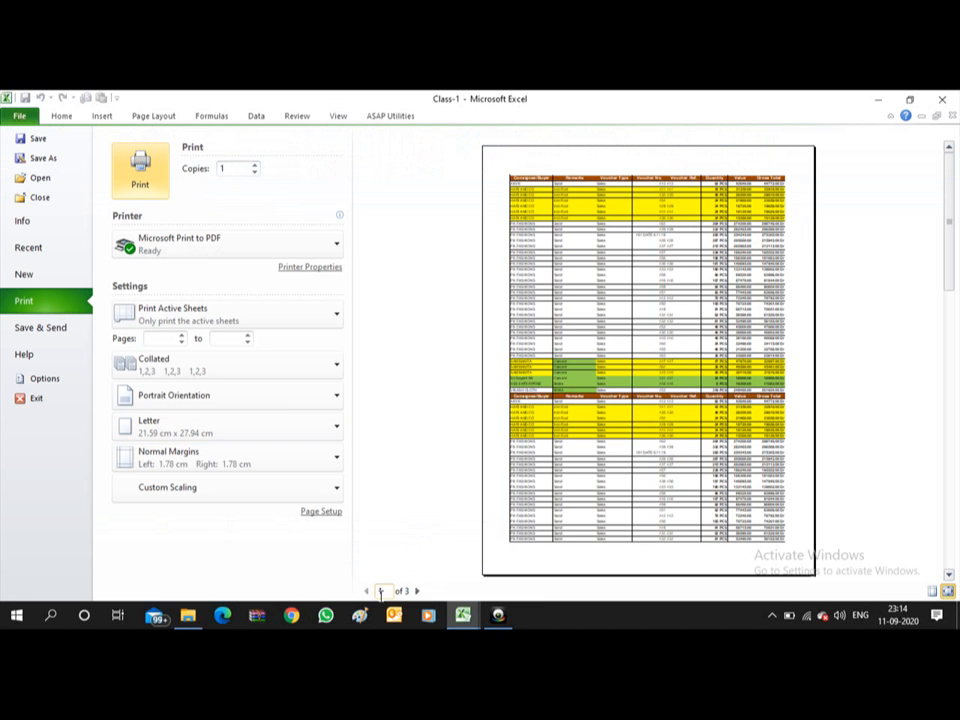
pyautogui.click(417, 591)
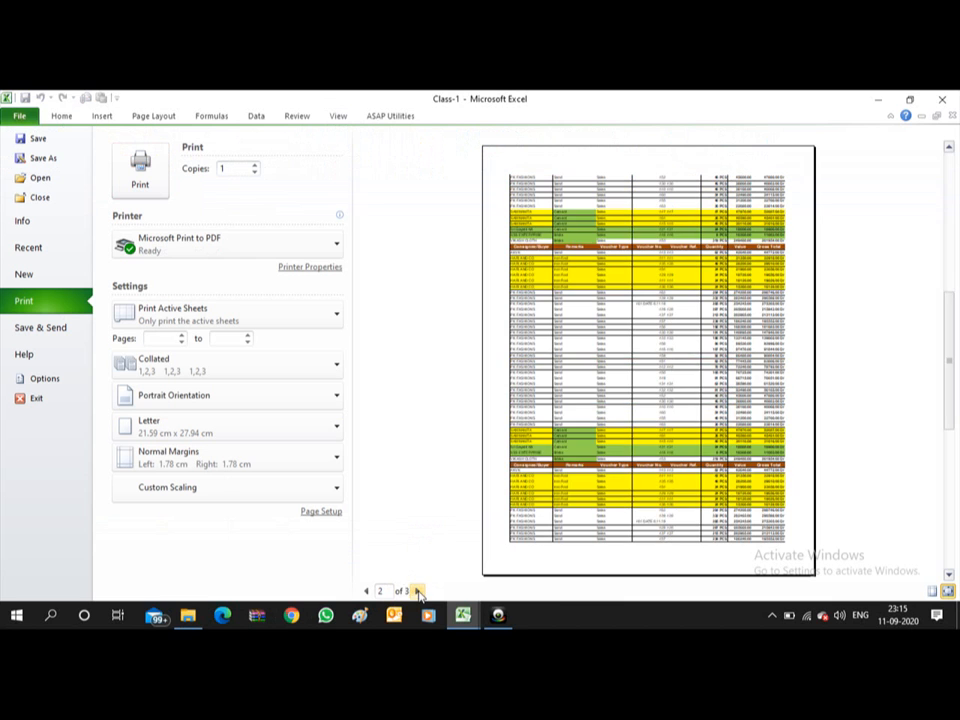
pyautogui.click(418, 591)
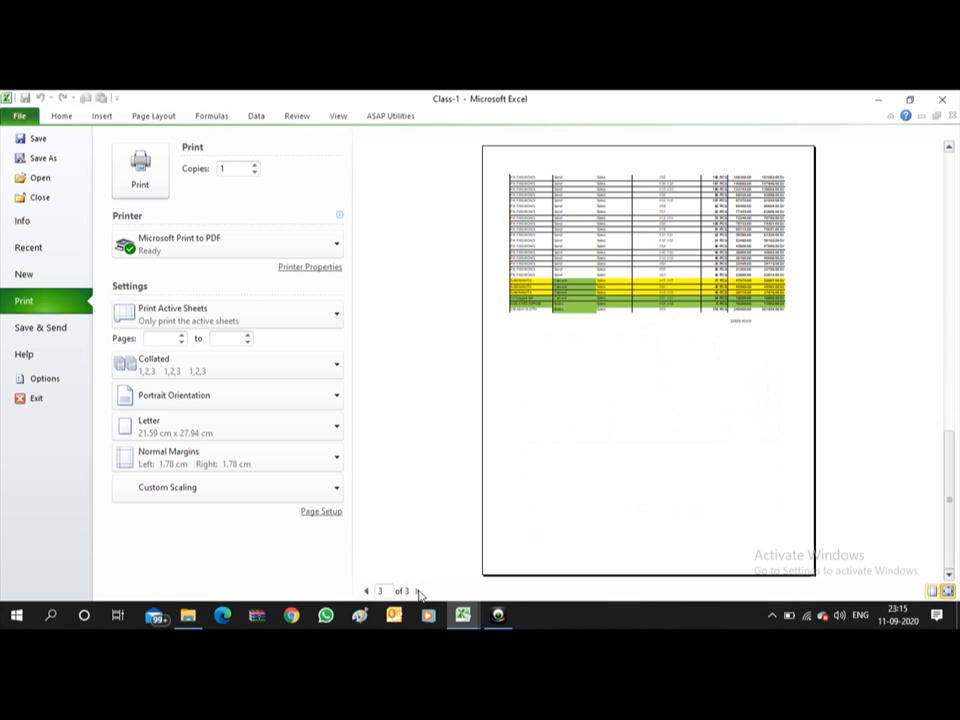
pyautogui.press('Escape')
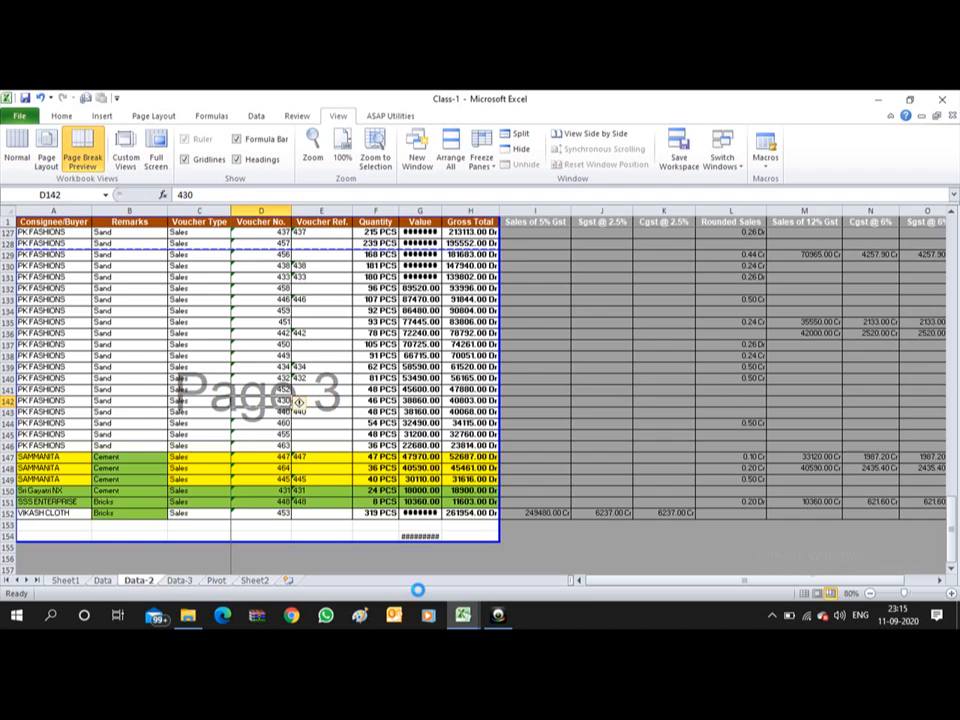
# Set the page setup to landscape orientation fitted to 1 page wide by 1 tall, and return to the sheet keeping the workbook open
pyautogui.hotkey('ctrl', 'p')
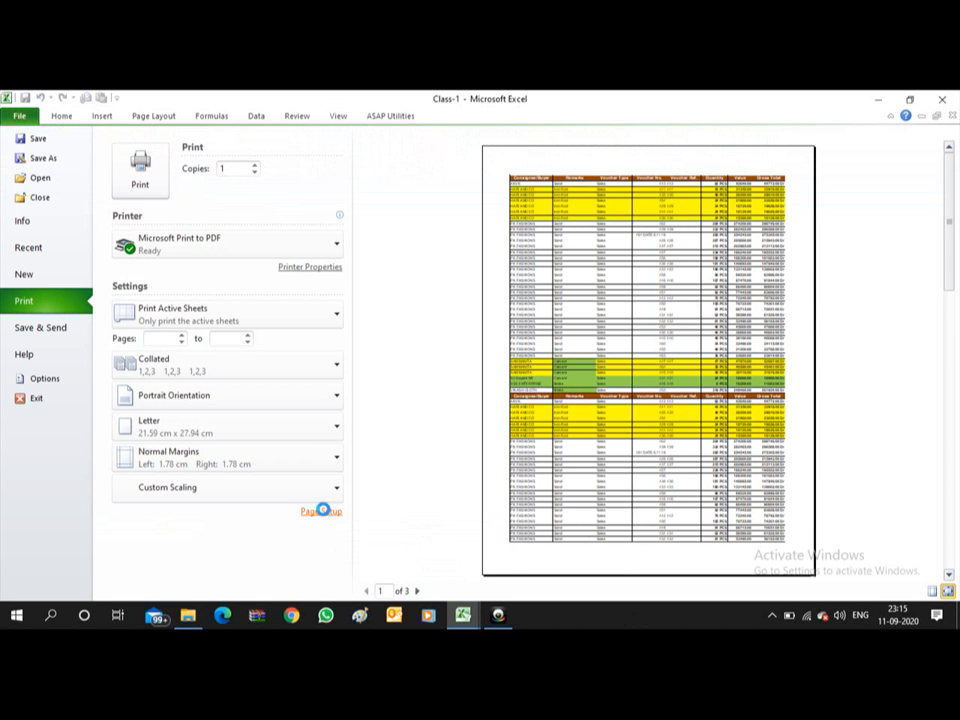
pyautogui.click(321, 512)
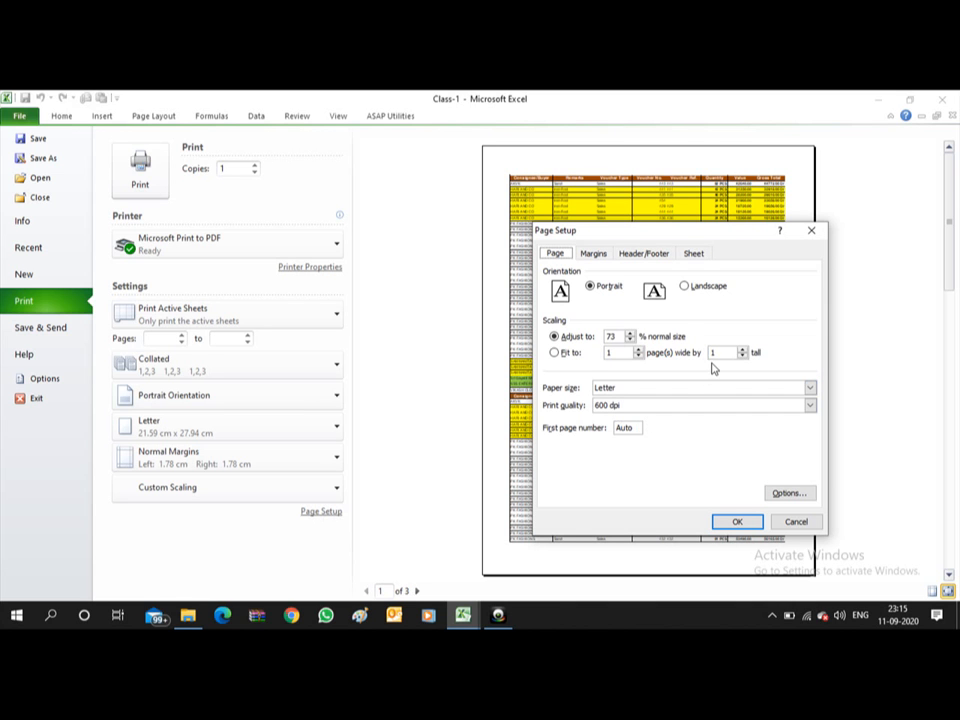
pyautogui.click(686, 286)
pyautogui.click(590, 288)
pyautogui.click(685, 289)
pyautogui.click(685, 288)
pyautogui.click(590, 287)
pyautogui.click(685, 289)
pyautogui.click(555, 354)
pyautogui.click(736, 522)
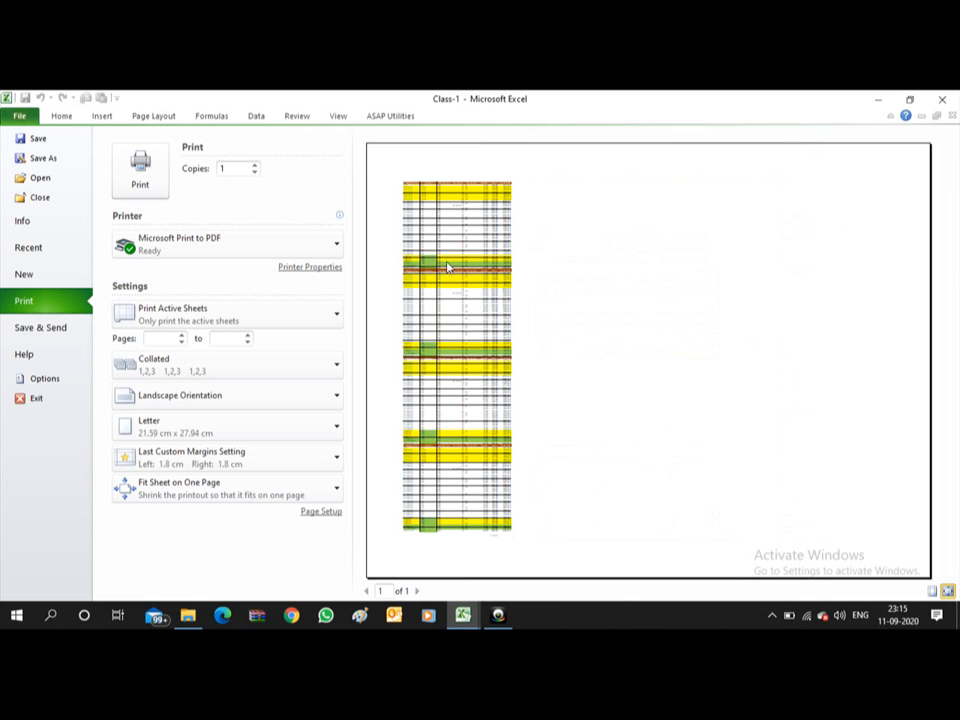
pyautogui.click(942, 100)
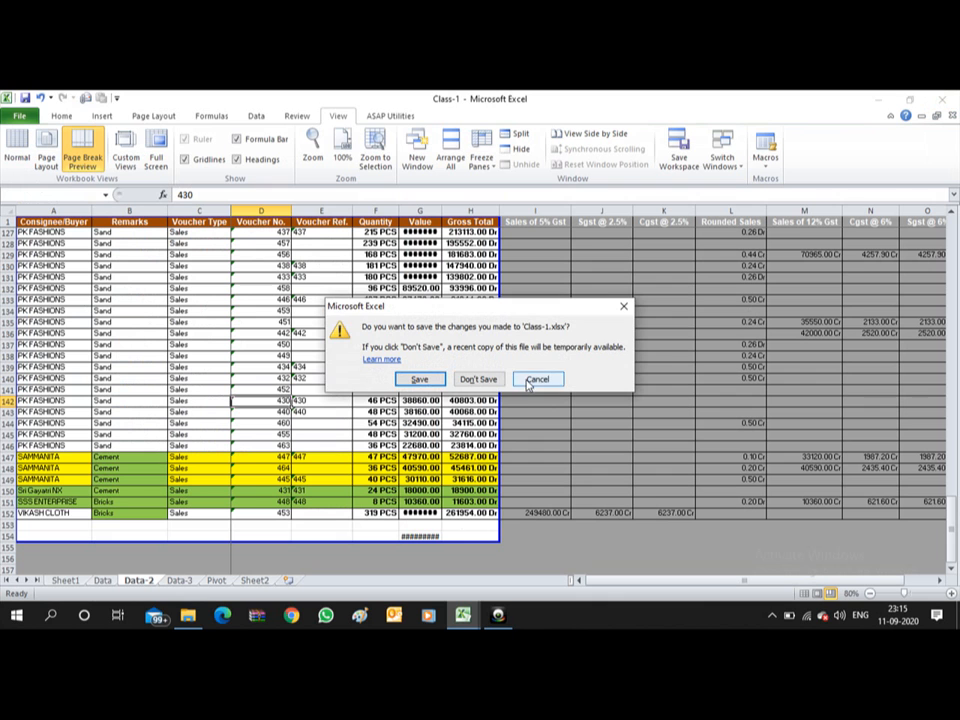
pyautogui.click(537, 379)
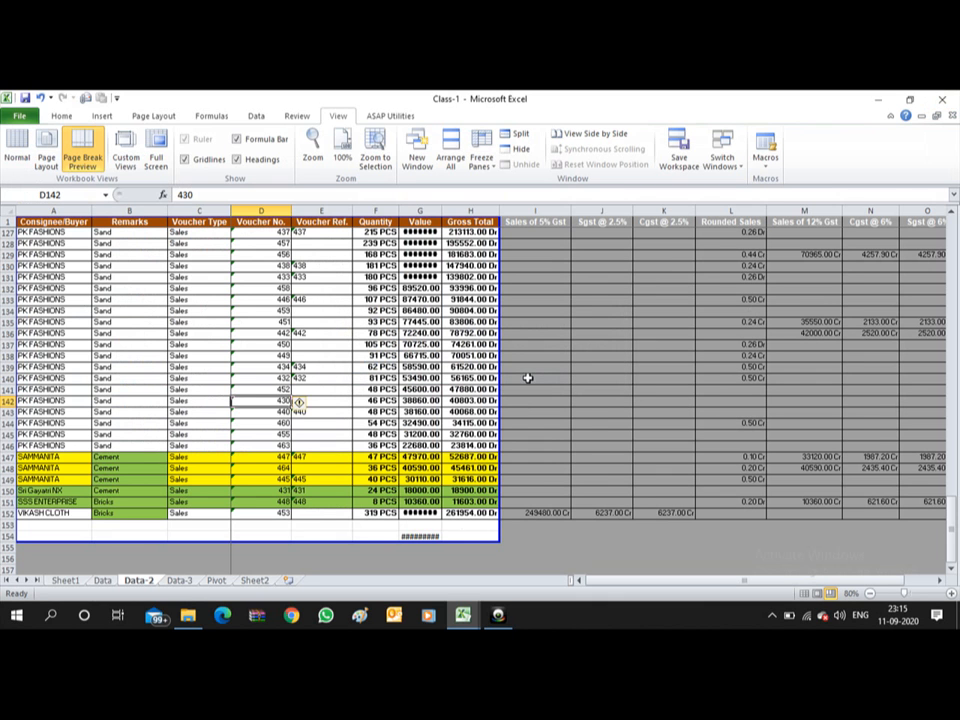
# Step up the Remarks column from B139 to B62 to review the rows inside the print area
pyautogui.click(93, 367)
pyautogui.press('Up')
pyautogui.press('Up')
pyautogui.press('Up')
pyautogui.press('Up')
pyautogui.press('Up')
pyautogui.press('Up')
pyautogui.press('Up')
pyautogui.press('Up')
pyautogui.press('Up')
pyautogui.press('Up')
pyautogui.press('Up')
pyautogui.press('Up')
pyautogui.press('Up')
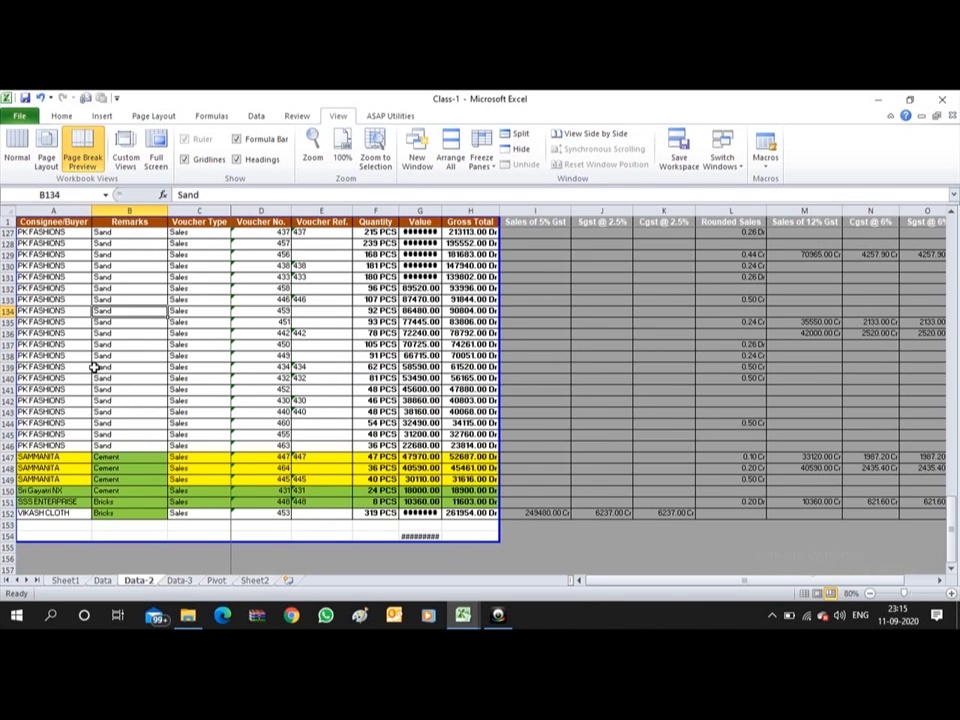
pyautogui.press('Up')
pyautogui.press('Up')
pyautogui.press('Up')
pyautogui.press('Up')
pyautogui.press('Up')
pyautogui.press('Up')
pyautogui.press('Up')
pyautogui.press('Up')
pyautogui.press('Up')
pyautogui.press('Up')
pyautogui.press('Up')
pyautogui.press('Up')
pyautogui.press('Up')
pyautogui.press('Up')
pyautogui.press('Up')
pyautogui.press('Up')
pyautogui.press('Up')
pyautogui.press('Up')
pyautogui.press('Up')
pyautogui.press('Up')
pyautogui.press('Up')
pyautogui.press('Up')
pyautogui.press('Up')
pyautogui.press('Up')
pyautogui.press('Up')
pyautogui.press('Up')
pyautogui.press('Up')
pyautogui.press('Up')
pyautogui.press('Up')
pyautogui.press('Up')
pyautogui.press('Up')
pyautogui.press('Up')
pyautogui.press('Up')
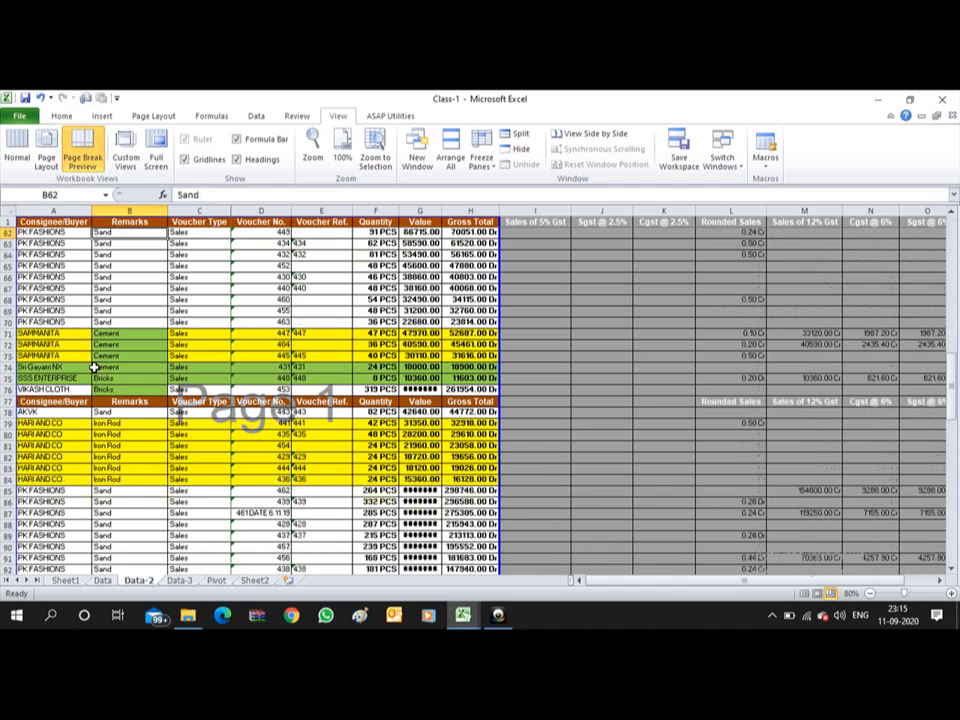
# Step down the Remarks column from B62 past the end of the data to B159
pyautogui.press('Down')
pyautogui.press('Down')
pyautogui.press('Down')
pyautogui.press('Down')
pyautogui.press('Down')
pyautogui.press('Down')
pyautogui.press('Down')
pyautogui.press('Down')
pyautogui.press('Down')
pyautogui.press('Down')
pyautogui.press('Down')
pyautogui.press('Down')
pyautogui.press('Down')
pyautogui.press('Down')
pyautogui.press('Down')
pyautogui.press('Down')
pyautogui.press('Down')
pyautogui.press('Down')
pyautogui.press('Down')
pyautogui.press('Down')
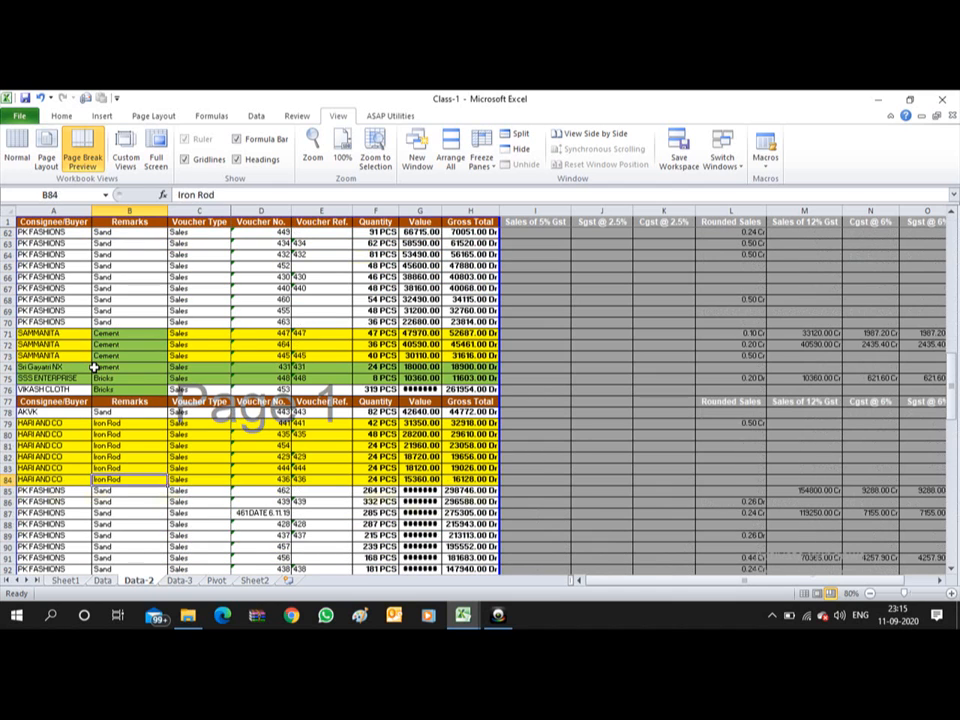
pyautogui.press('Down')
pyautogui.press('Down')
pyautogui.press('Down')
pyautogui.press('Down')
pyautogui.press('Down')
pyautogui.press('Down')
pyautogui.press('Down')
pyautogui.press('Down')
pyautogui.press('Down')
pyautogui.press('Down')
pyautogui.press('Down')
pyautogui.press('Down')
pyautogui.press('Down')
pyautogui.press('Down')
pyautogui.press('Down')
pyautogui.press('Down')
pyautogui.press('Down')
pyautogui.press('Down')
pyautogui.press('Down')
pyautogui.press('Down')
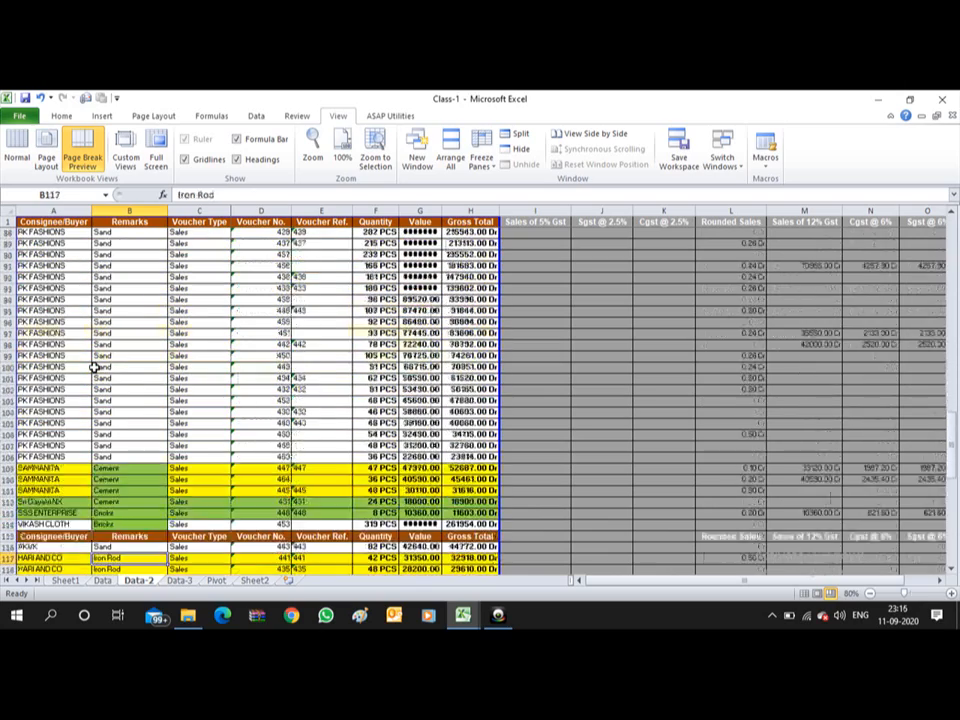
pyautogui.press('Down')
pyautogui.press('Down')
pyautogui.press('Down')
pyautogui.press('Down')
pyautogui.press('Down')
pyautogui.press('Down')
pyautogui.press('Down')
pyautogui.press('Down')
pyautogui.press('Down')
pyautogui.press('Down')
pyautogui.press('Down')
pyautogui.press('Down')
pyautogui.press('Down')
pyautogui.press('Down')
pyautogui.press('Down')
pyautogui.press('Down')
pyautogui.press('Down')
pyautogui.press('Down')
pyautogui.press('Down')
pyautogui.press('Down')
pyautogui.press('Down')
pyautogui.press('Down')
pyautogui.press('Down')
pyautogui.press('Down')
pyautogui.press('Down')
pyautogui.press('Down')
pyautogui.press('Down')
pyautogui.press('Down')
pyautogui.press('Down')
pyautogui.press('Down')
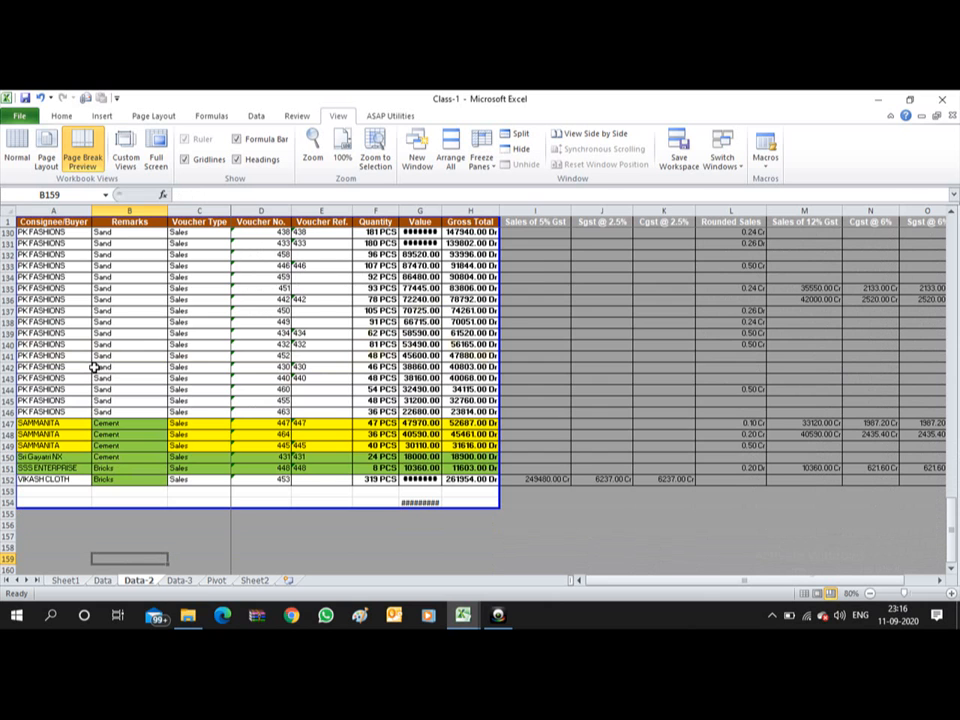
# Switch to the Topics to be covered1 workbook and select the Cell Formating topic in B12
pyautogui.hotkey('alt', 'Tab')
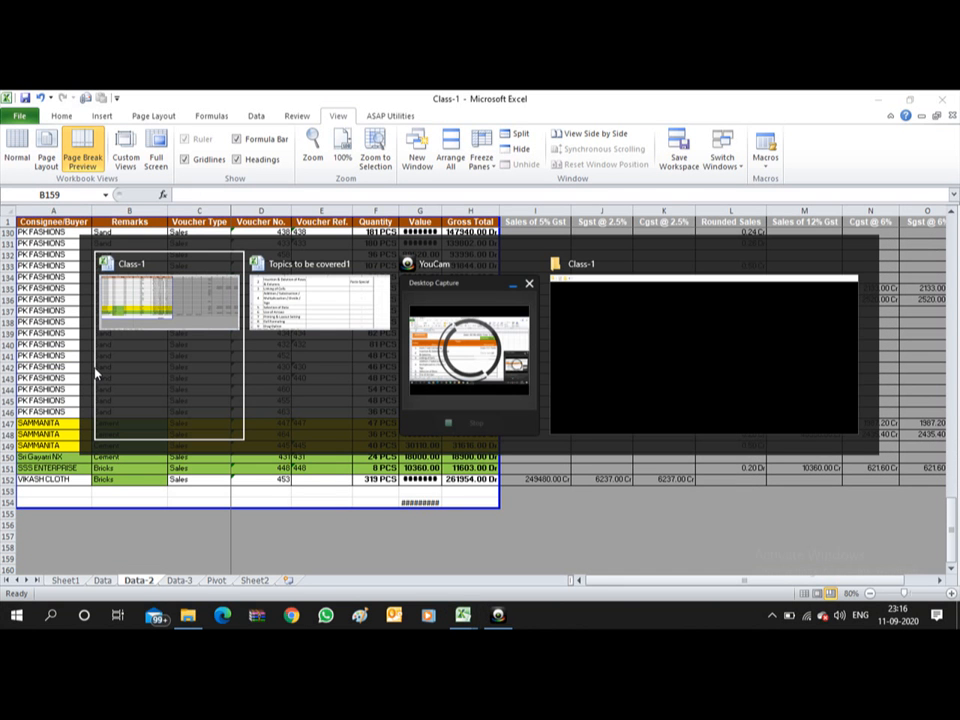
pyautogui.hotkey('alt', 'Tab')
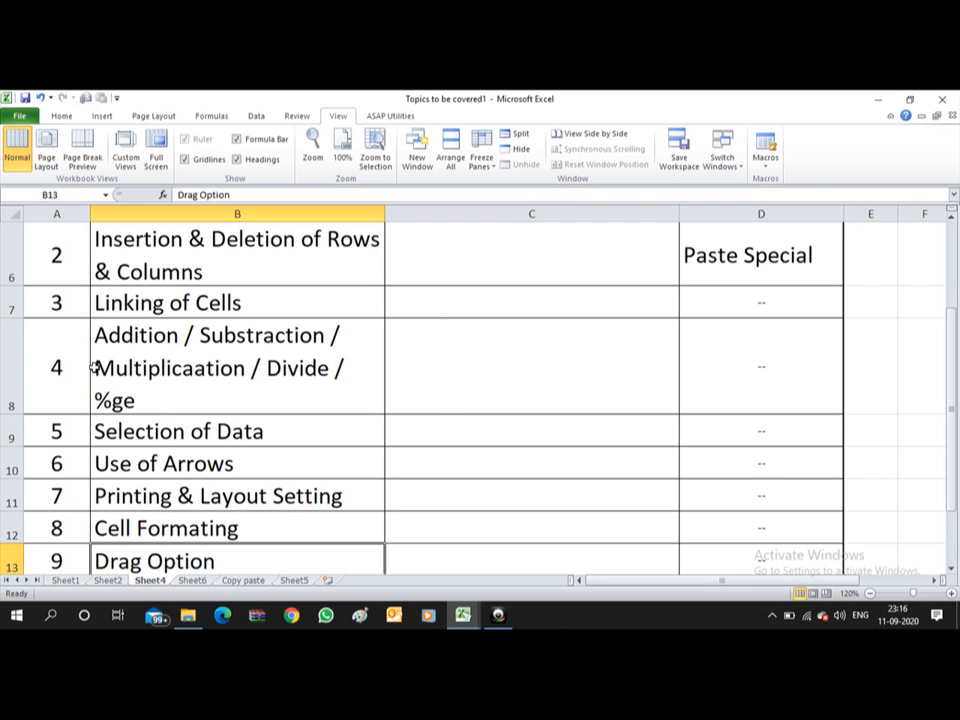
pyautogui.scroll(-1, 94, 367)
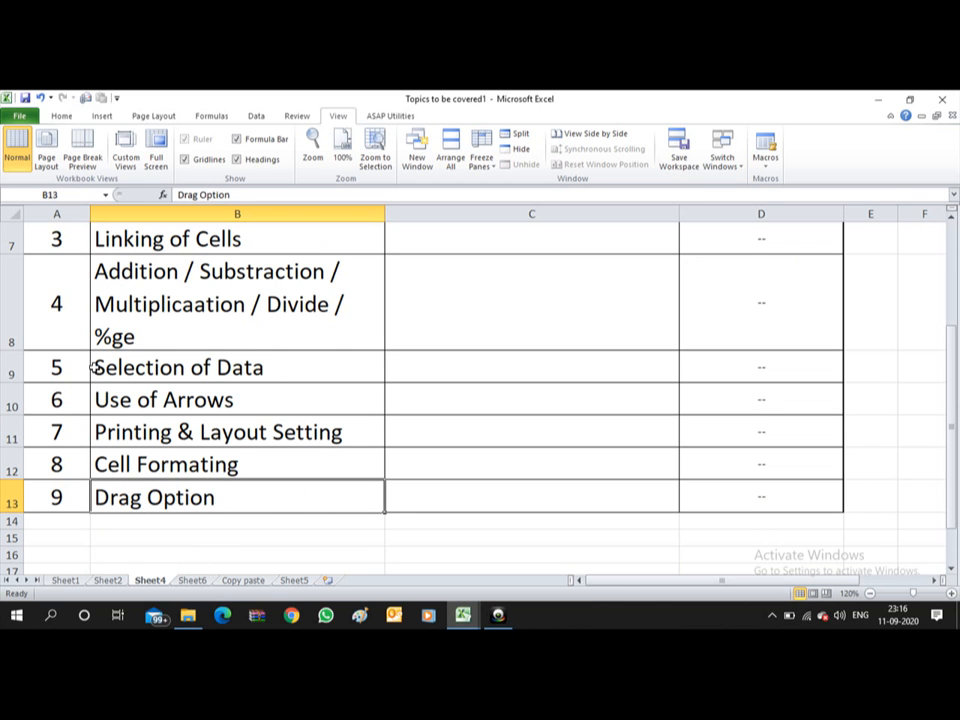
pyautogui.press('Up')
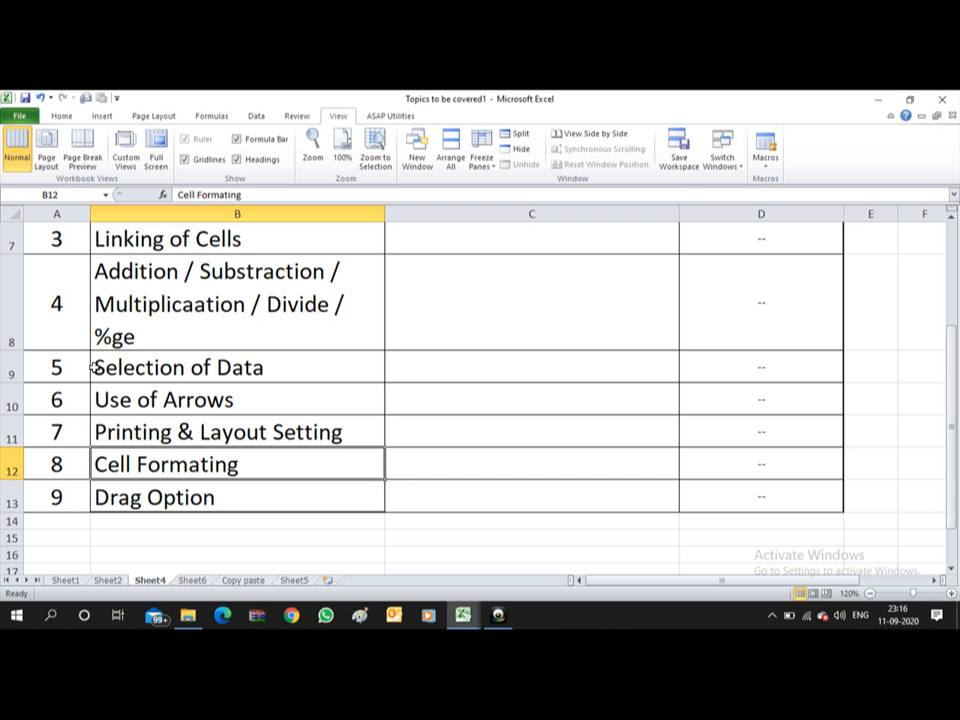
# Return to the Class-1 workbook and browse its neighbouring sheets, ending on the Data sheet
pyautogui.hotkey('alt', 'Tab')
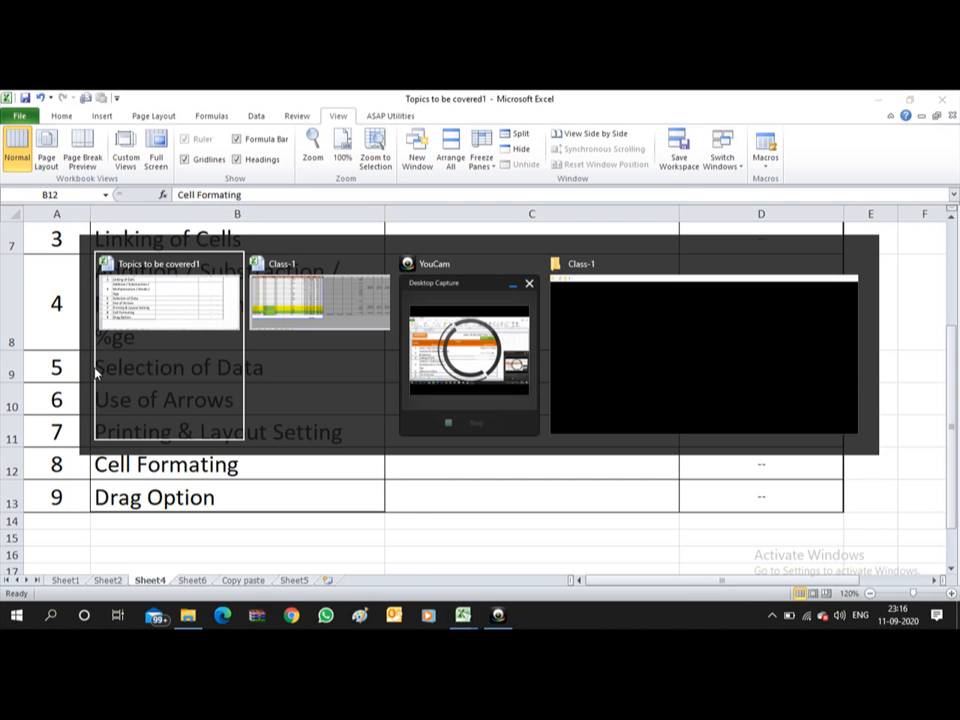
pyautogui.hotkey('alt', 'Tab')
pyautogui.hotkey('ctrl', 'pagedown')
pyautogui.hotkey('ctrl', 'pageup')
pyautogui.hotkey('ctrl', 'pageup')
pyautogui.hotkey('ctrl', 'pagedown')
pyautogui.hotkey('ctrl', 'pagedown')
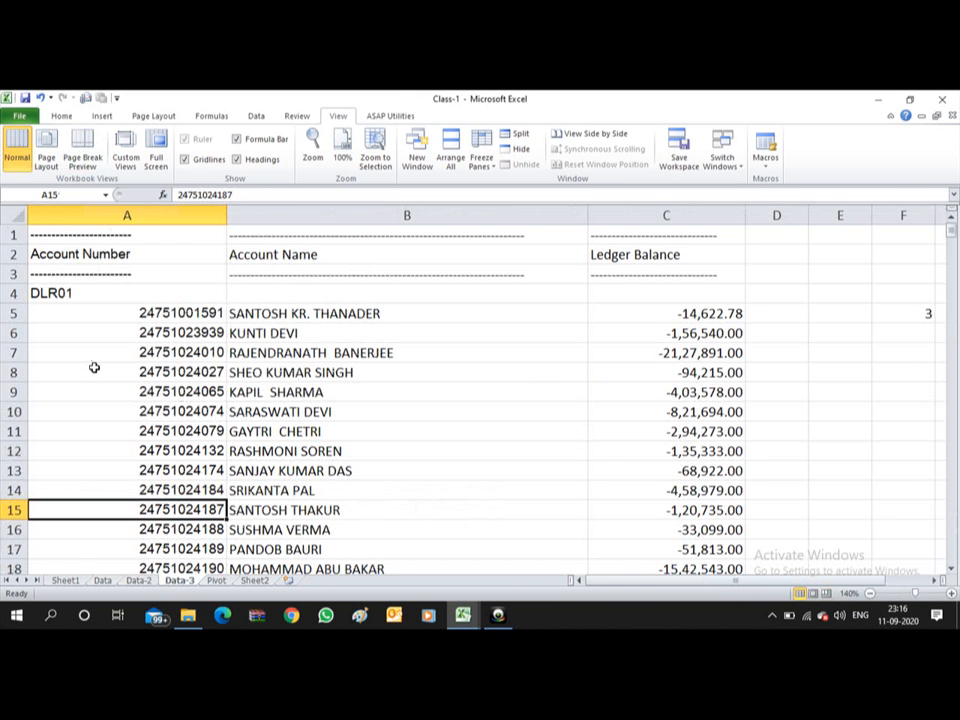
pyautogui.hotkey('ctrl', 'pageup')
pyautogui.hotkey('ctrl', 'pageup')
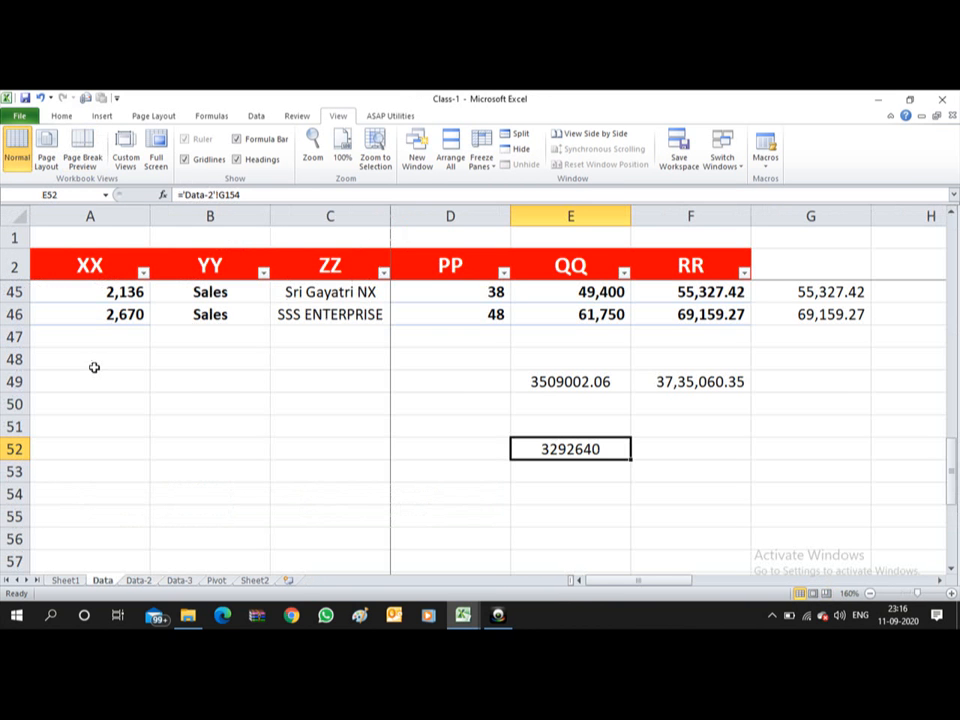
# Go to A1 of the Data sheet, step down through the first records and return to header cell A2
pyautogui.hotkey('ctrl', 'Left')
pyautogui.hotkey('ctrl', 'Up')
pyautogui.hotkey('ctrl', 'Up')
pyautogui.hotkey('ctrl', 'Up')
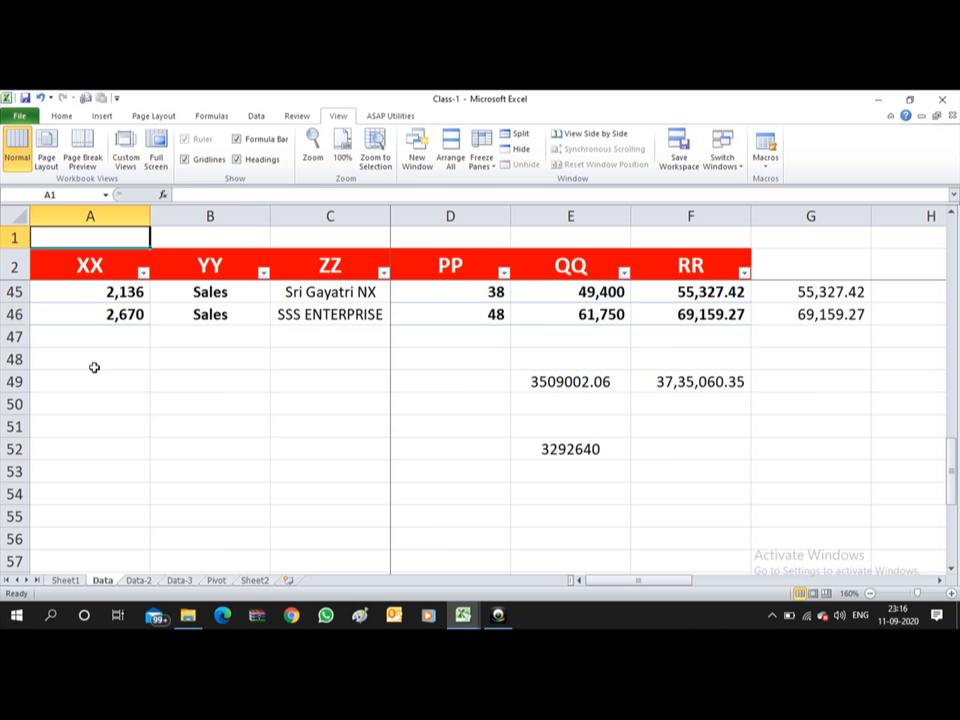
pyautogui.press('Down')
pyautogui.press('Down')
pyautogui.press('Down')
pyautogui.press('Down')
pyautogui.press('Down')
pyautogui.press('Down')
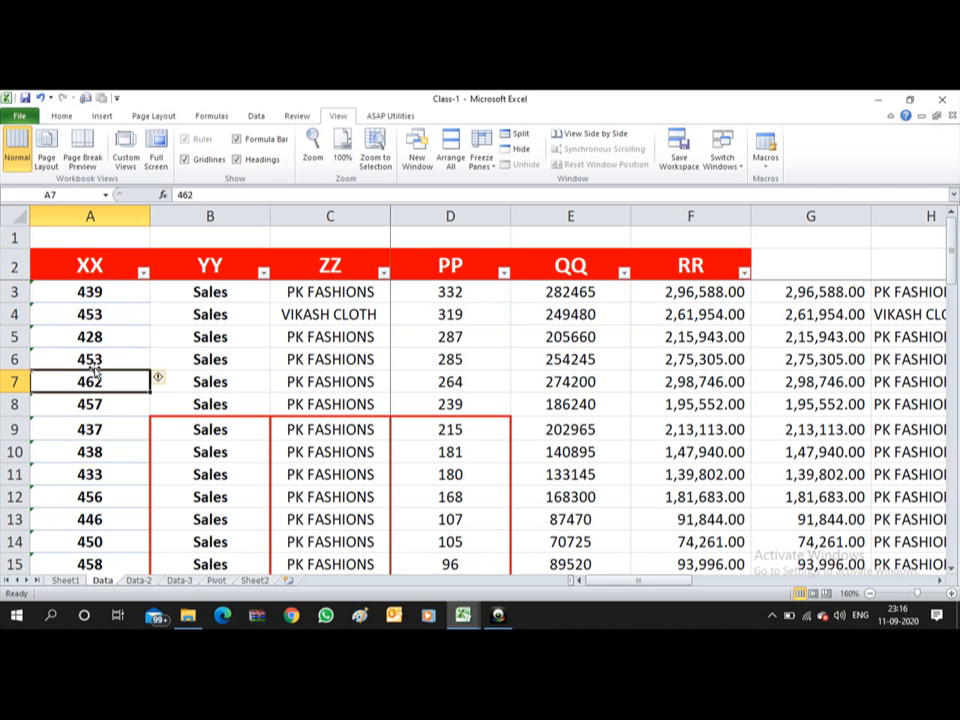
pyautogui.press('Up')
pyautogui.press('Up')
pyautogui.press('Up')
pyautogui.press('Up')
pyautogui.press('Up')
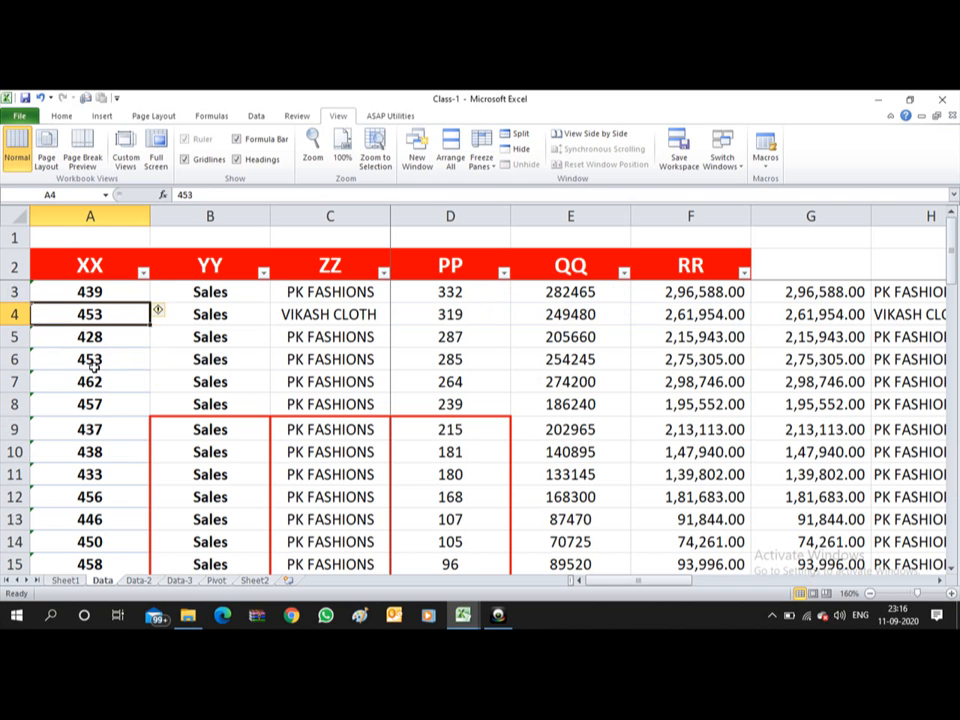
# Fill the header and first five data rows, A2:F7, with light orange
pyautogui.hotkey('shift', 'Right')
pyautogui.hotkey('shift', 'Right')
pyautogui.hotkey('shift', 'Right')
pyautogui.hotkey('shift', 'Right')
pyautogui.hotkey('shift', 'Right')
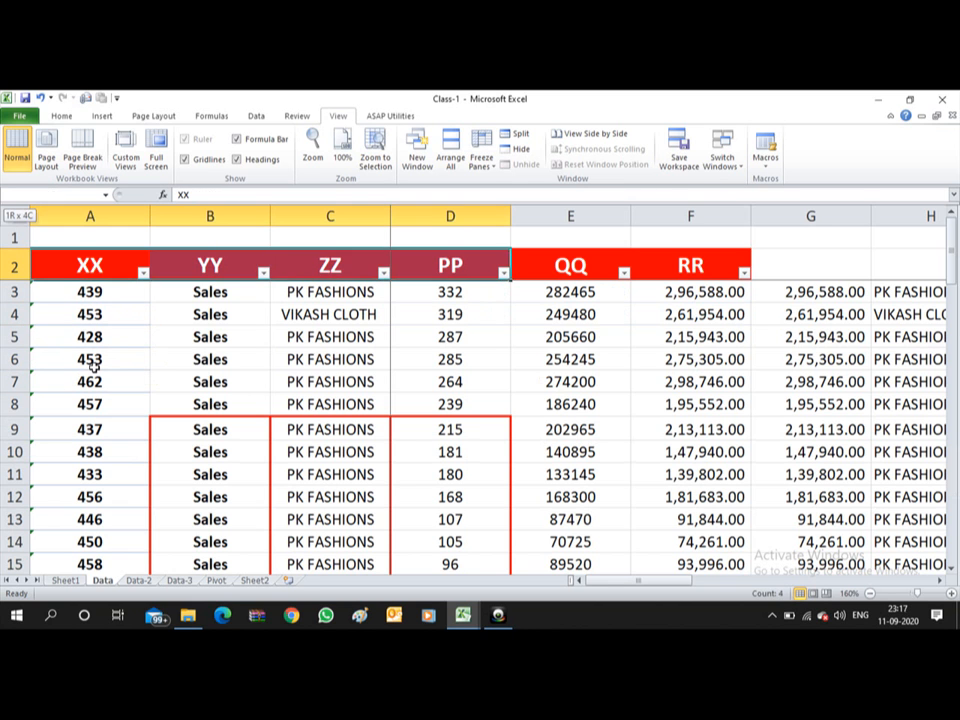
pyautogui.hotkey('shift', 'Down')
pyautogui.hotkey('shift', 'Down')
pyautogui.hotkey('shift', 'Down')
pyautogui.hotkey('shift', 'Down')
pyautogui.hotkey('shift', 'Down')
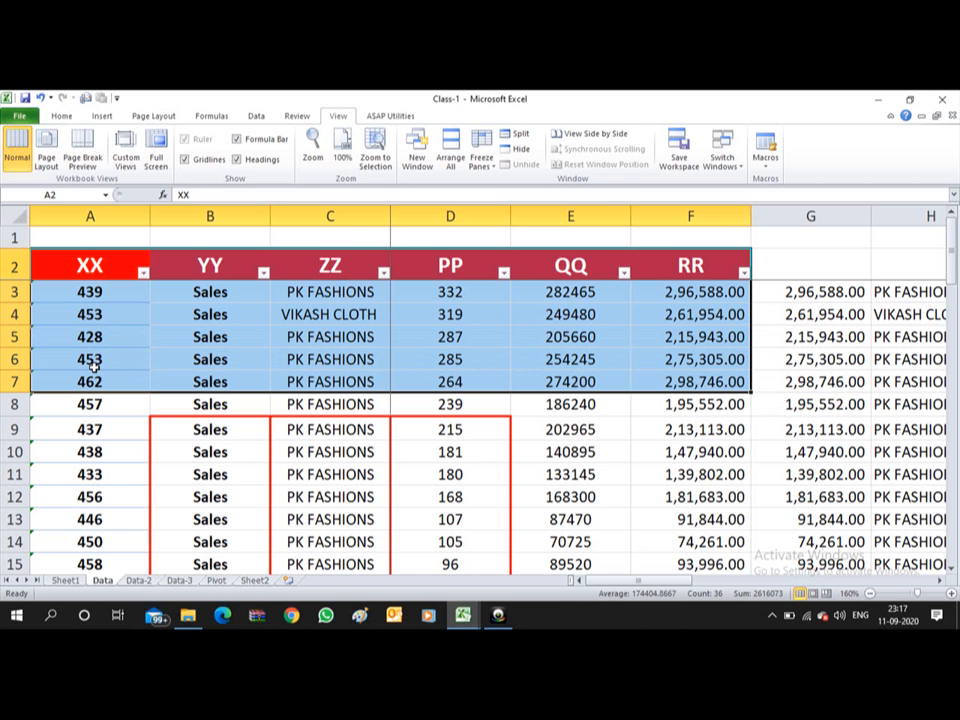
pyautogui.click(62, 118)
pyautogui.click(220, 161)
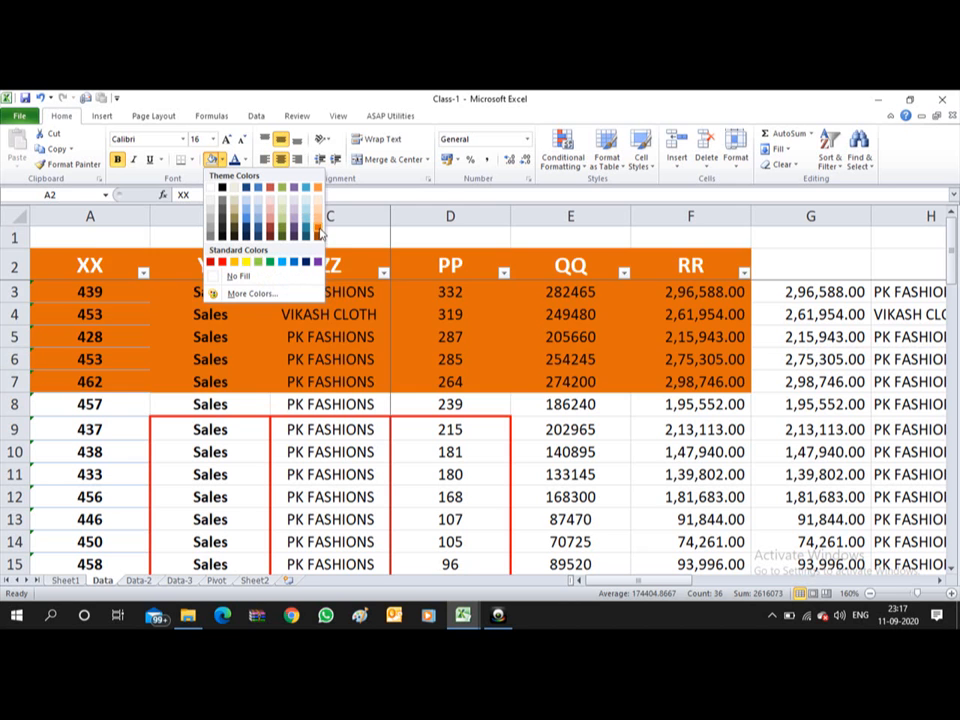
pyautogui.click(122, 332)
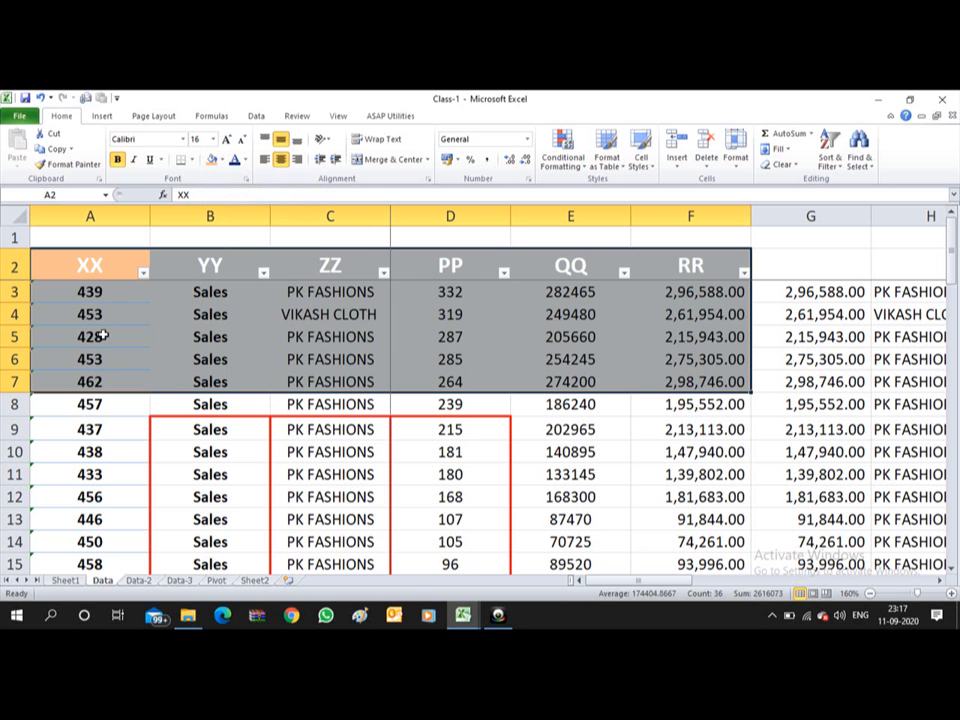
pyautogui.click(100, 334)
# Apply All Borders to the orange range A2:F7
pyautogui.moveTo(56, 268); pyautogui.dragTo(653, 378)
pyautogui.moveTo(96, 274); pyautogui.dragTo(648, 378)
pyautogui.click(264, 330)
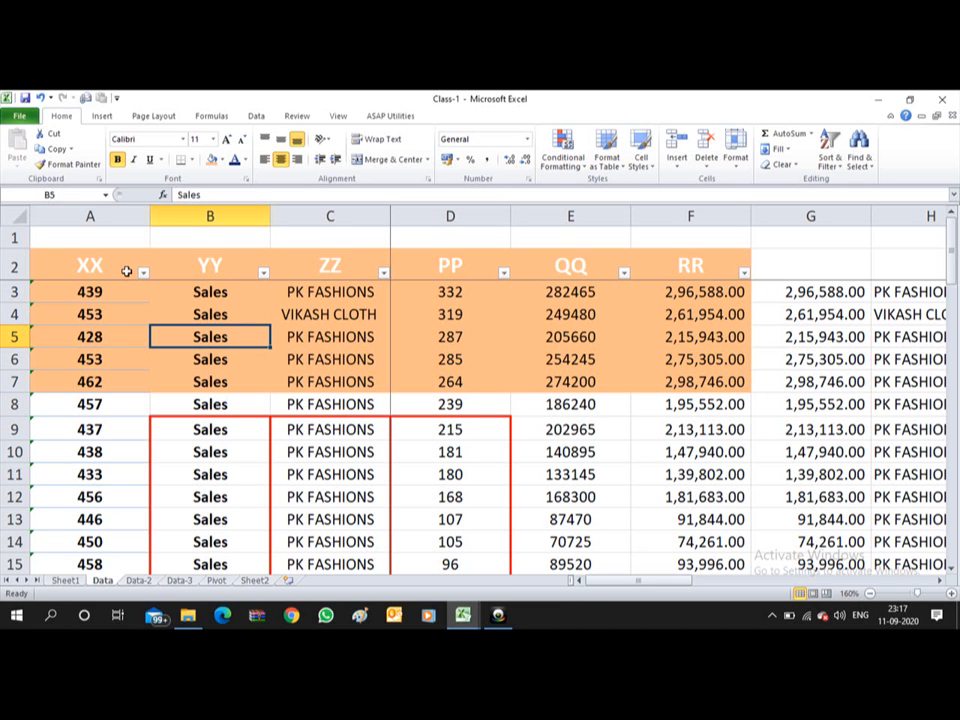
pyautogui.moveTo(75, 262); pyautogui.dragTo(676, 381)
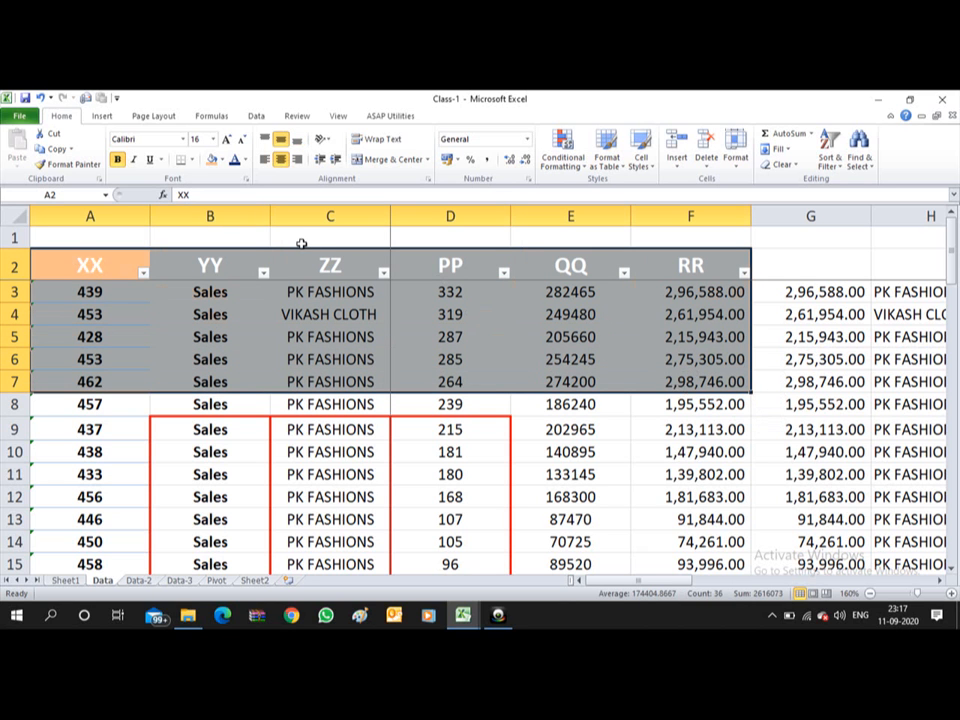
pyautogui.moveTo(95, 268); pyautogui.dragTo(735, 385)
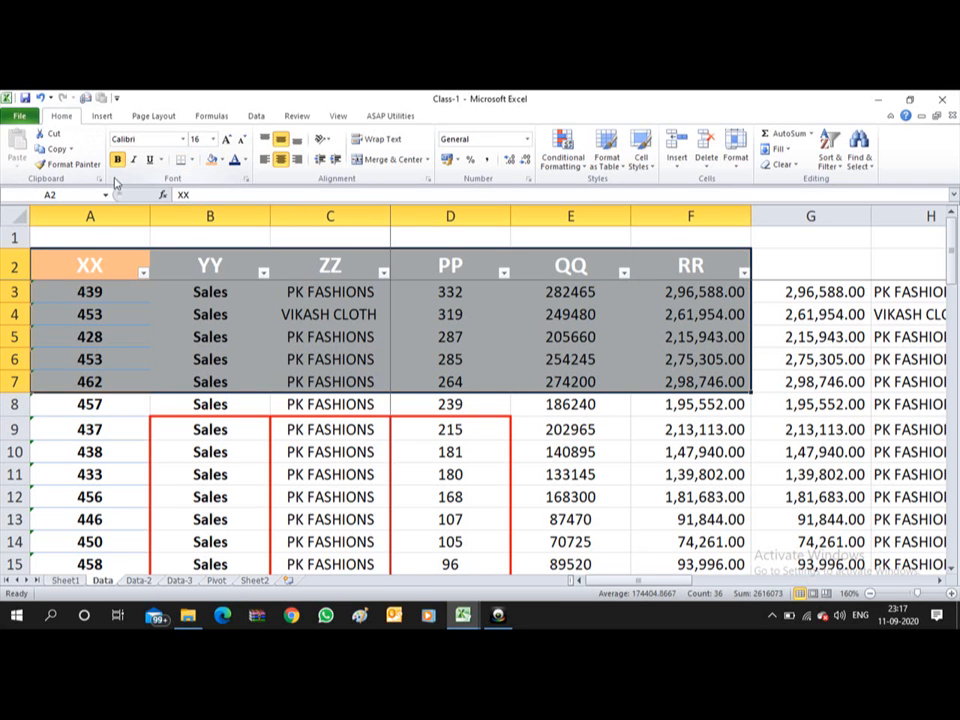
pyautogui.click(193, 161)
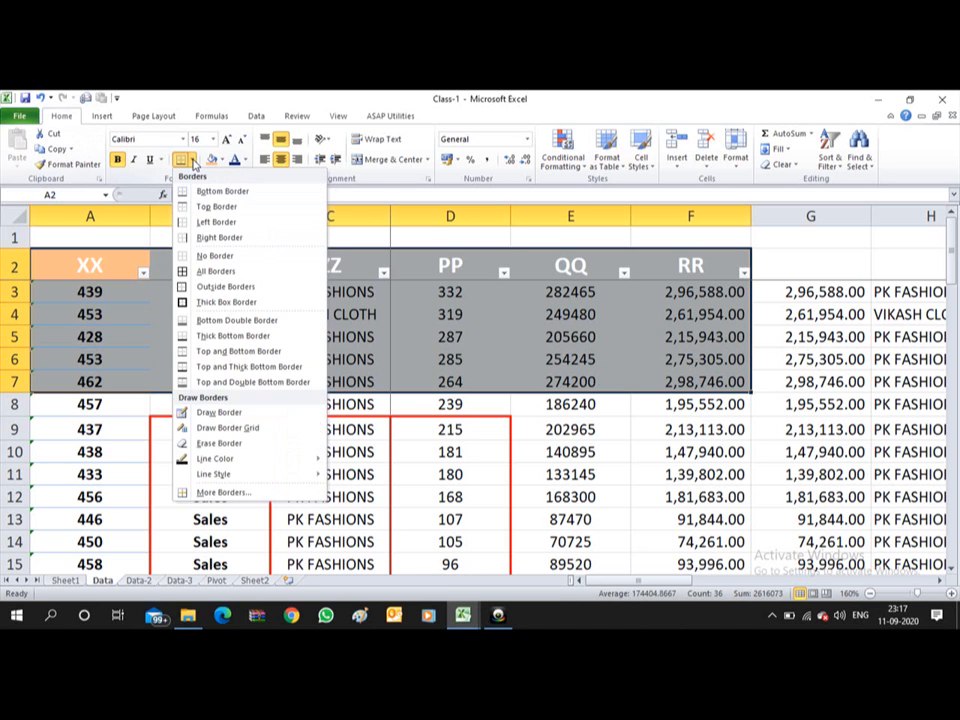
pyautogui.click(186, 272)
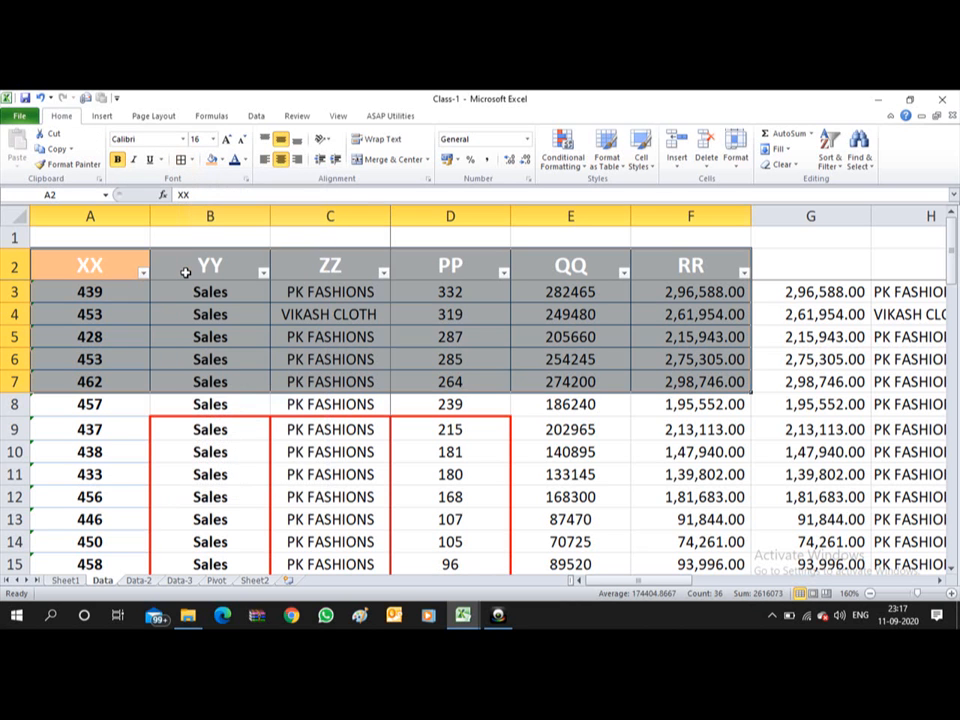
pyautogui.click(261, 337)
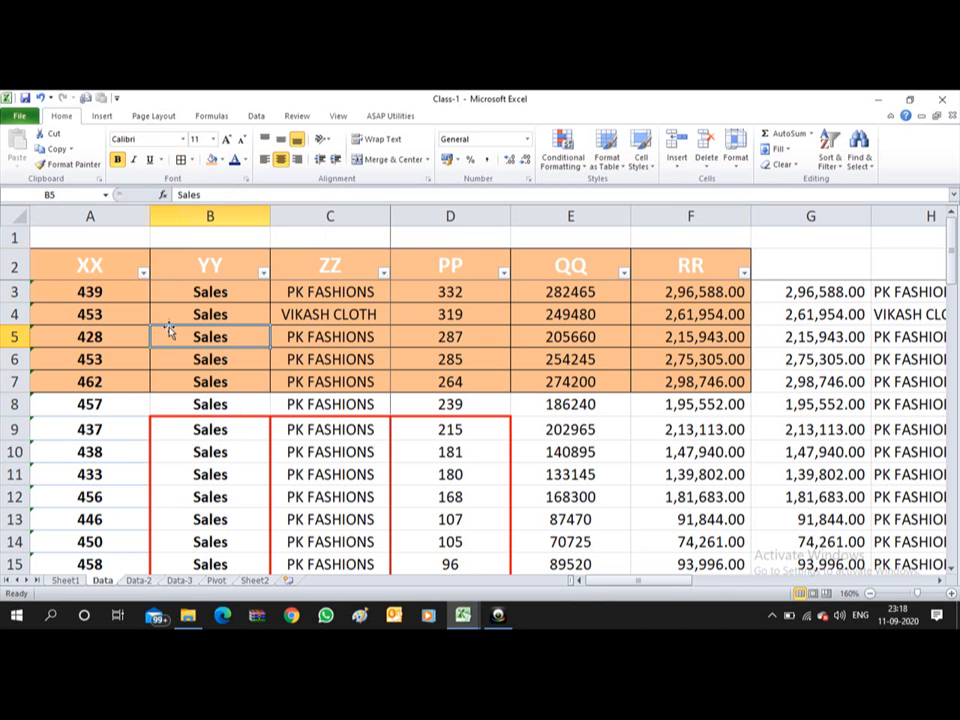
# Add a Thick Box Border around the range A2:F7
pyautogui.click(110, 267)
pyautogui.moveTo(110, 267); pyautogui.dragTo(690, 377)
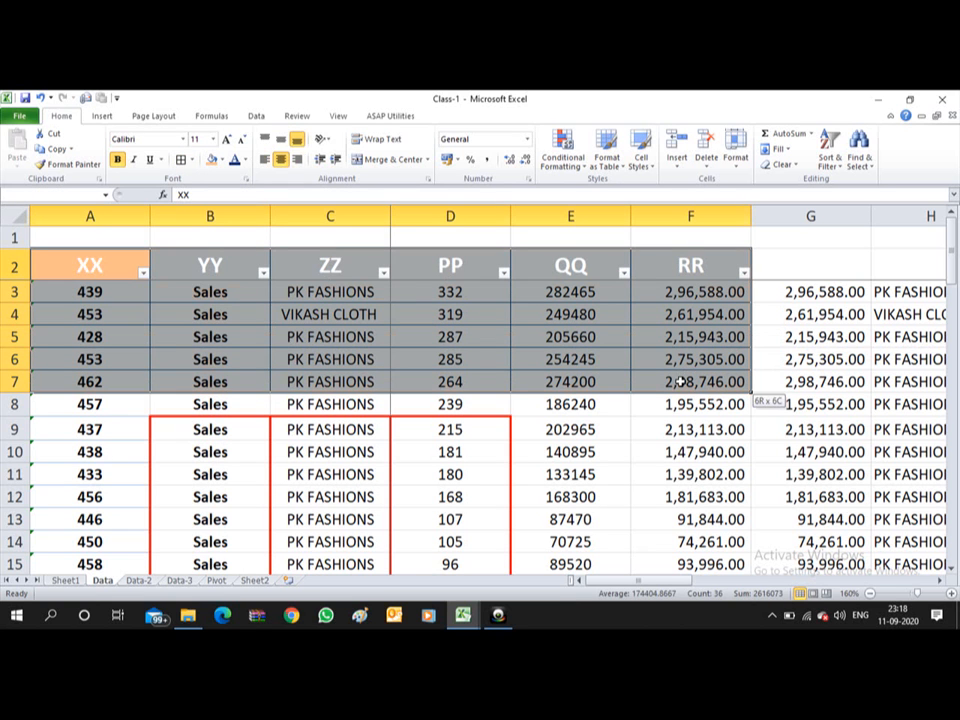
pyautogui.click(191, 161)
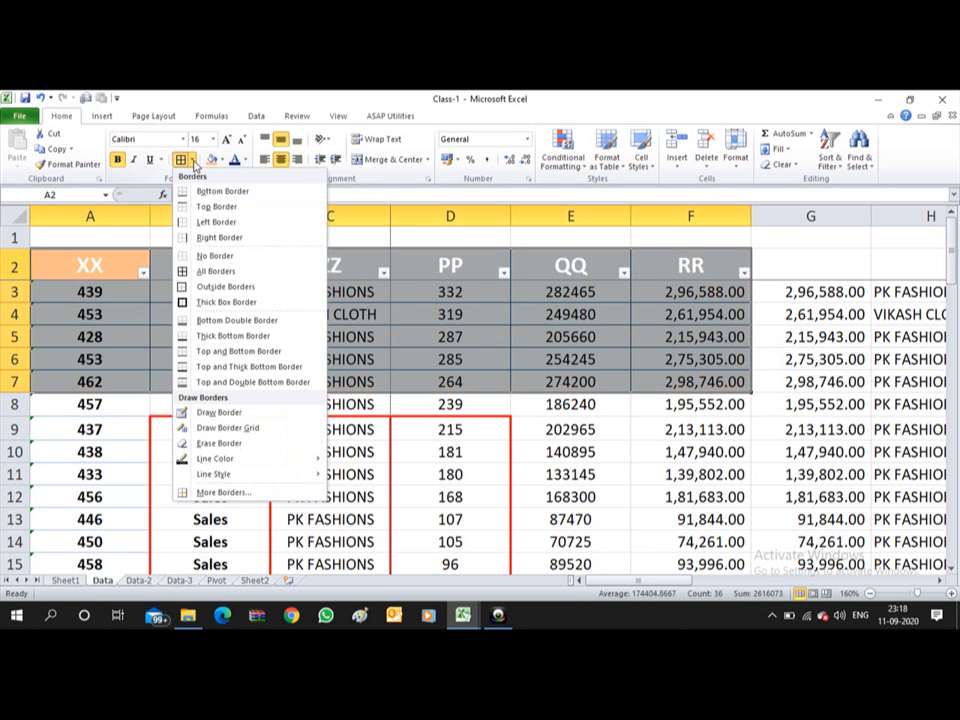
pyautogui.click(224, 303)
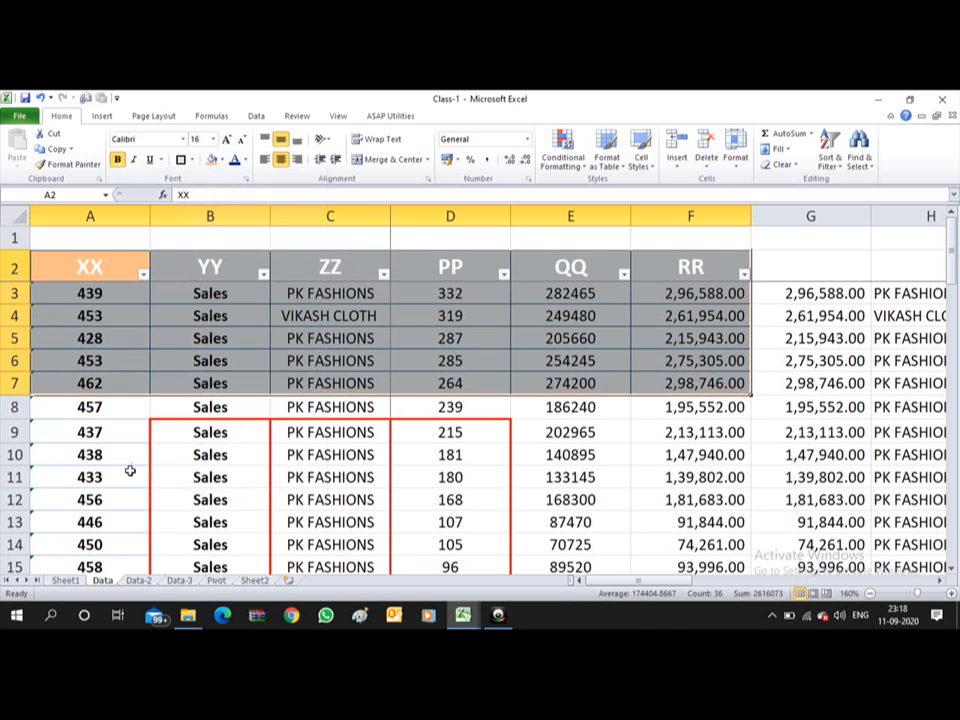
pyautogui.click(140, 499)
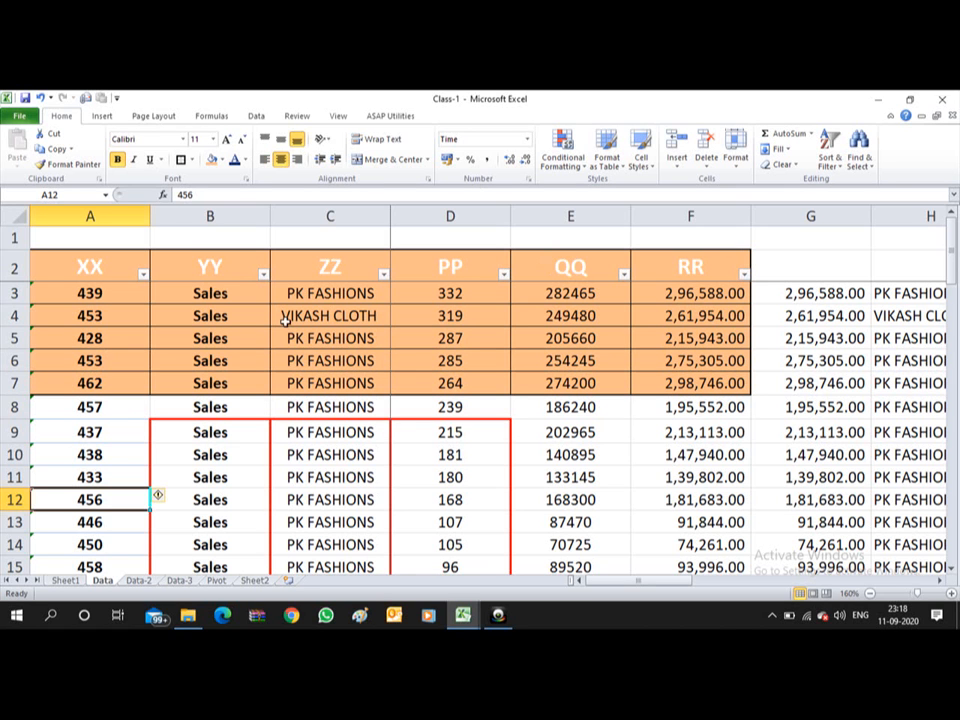
# Set the border line color to green and draw it along the top, right and bottom edges of A2:F7
pyautogui.click(192, 160)
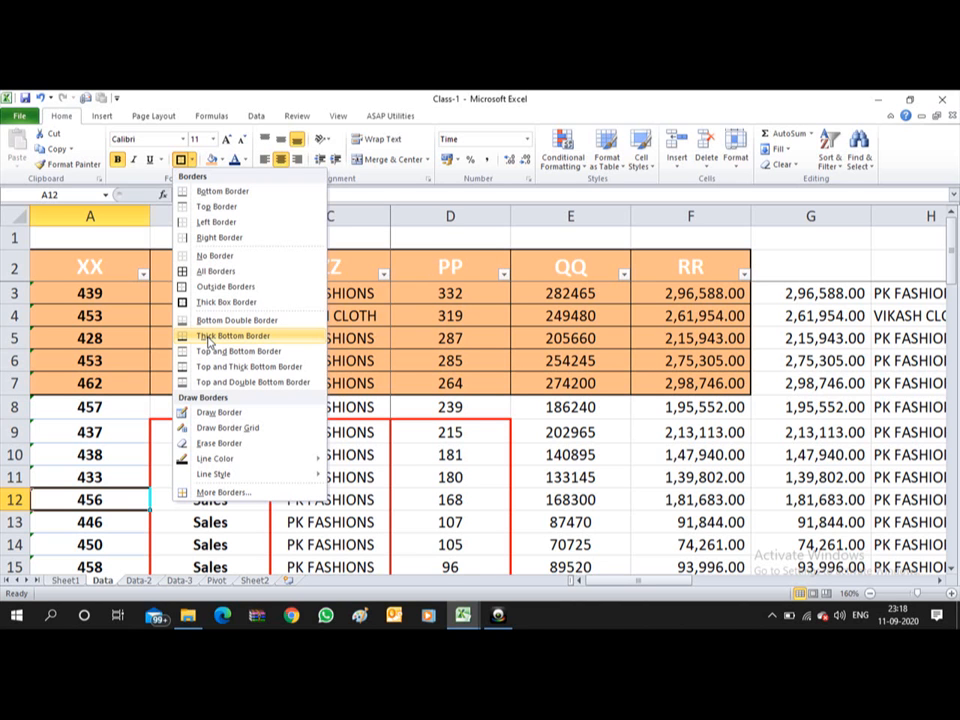
pyautogui.moveTo(232, 462)
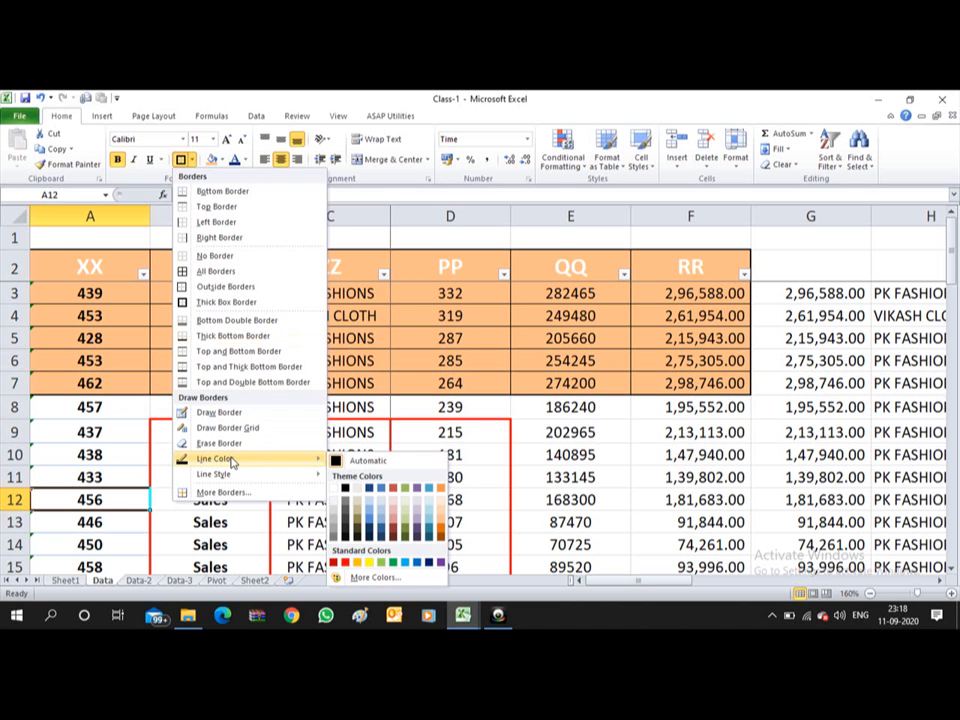
pyautogui.click(396, 566)
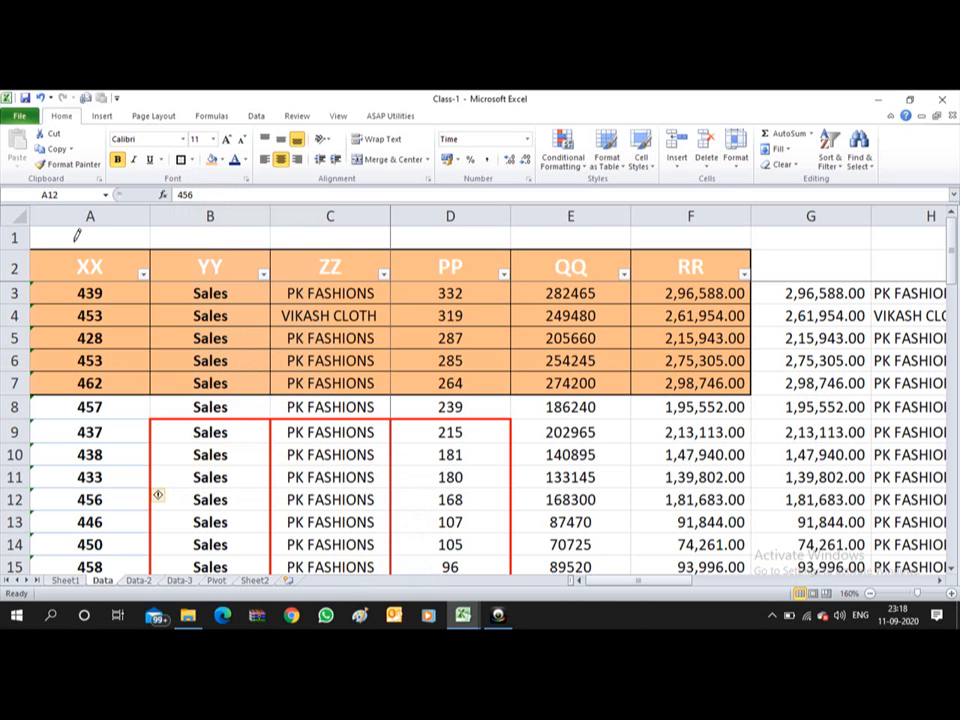
pyautogui.moveTo(56, 237); pyautogui.dragTo(369, 251)
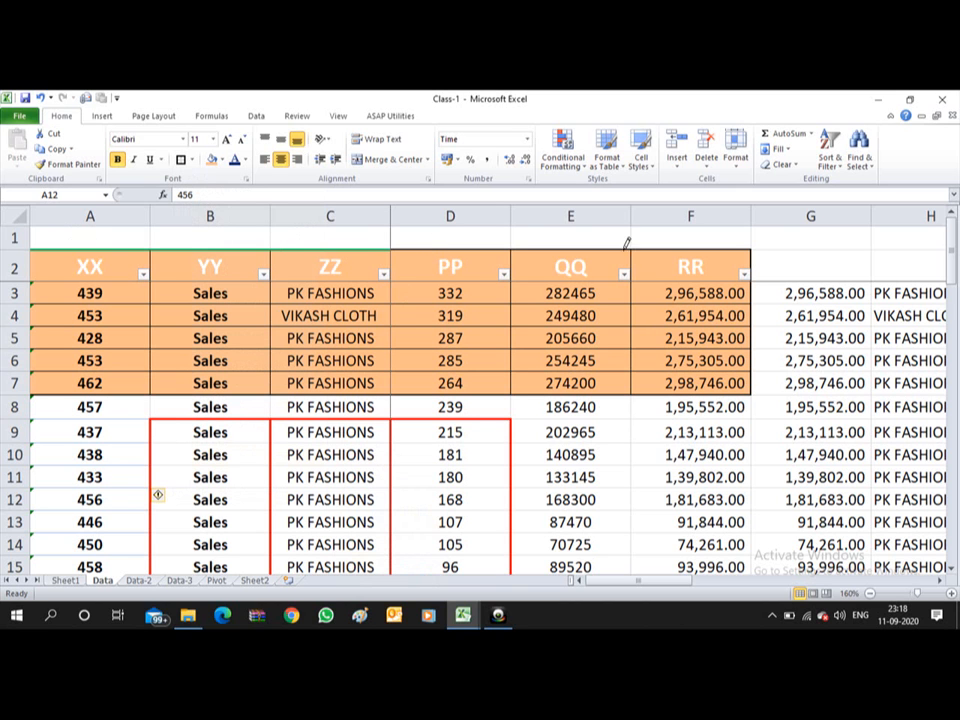
pyautogui.moveTo(745, 243); pyautogui.dragTo(748, 248)
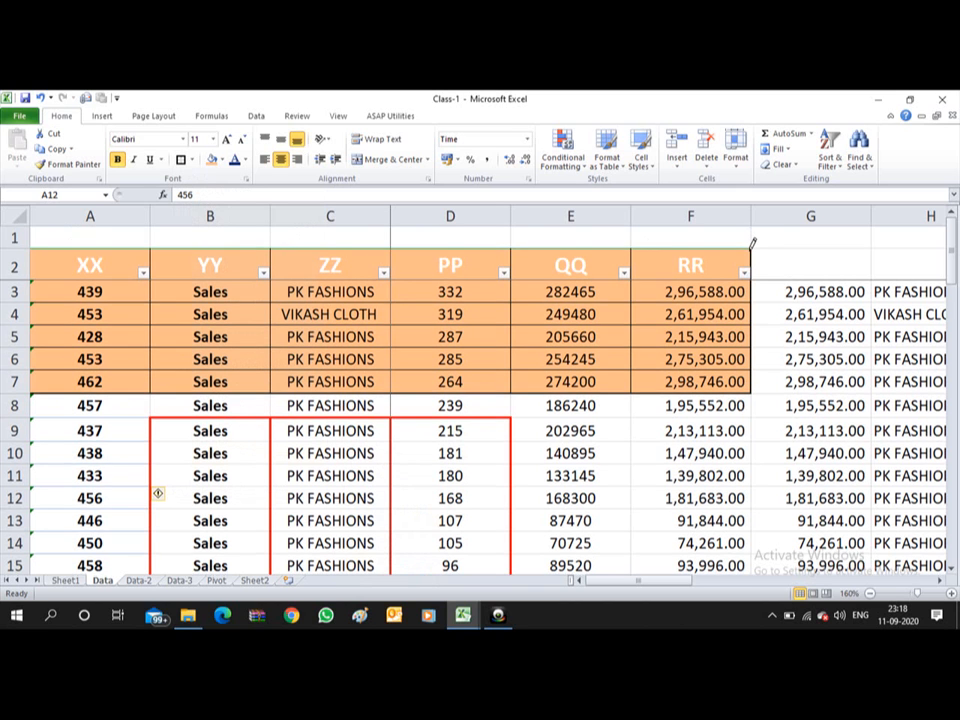
pyautogui.click(749, 253)
pyautogui.moveTo(760, 381)
pyautogui.mouseDown()
pyautogui.moveTo(758, 392)
pyautogui.moveTo(518, 403)
pyautogui.moveTo(285, 382)
pyautogui.moveTo(62, 386)
pyautogui.mouseUp()
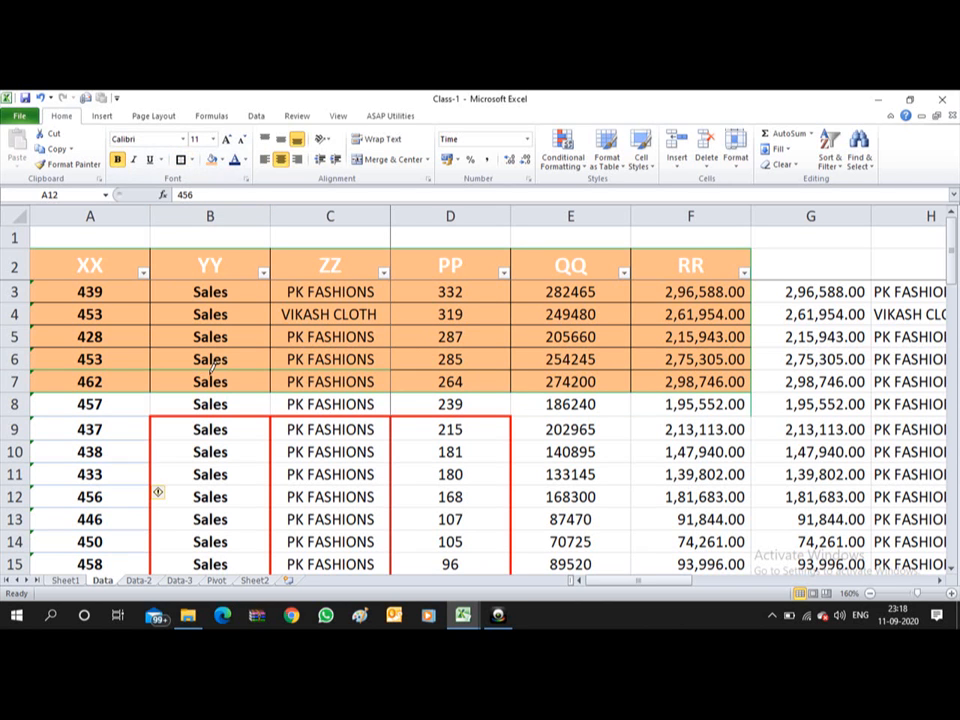
# Check the topic list in the Topics to be covered1 workbook and return to column B of the Data sheet
pyautogui.hotkey('alt', 'Tab')
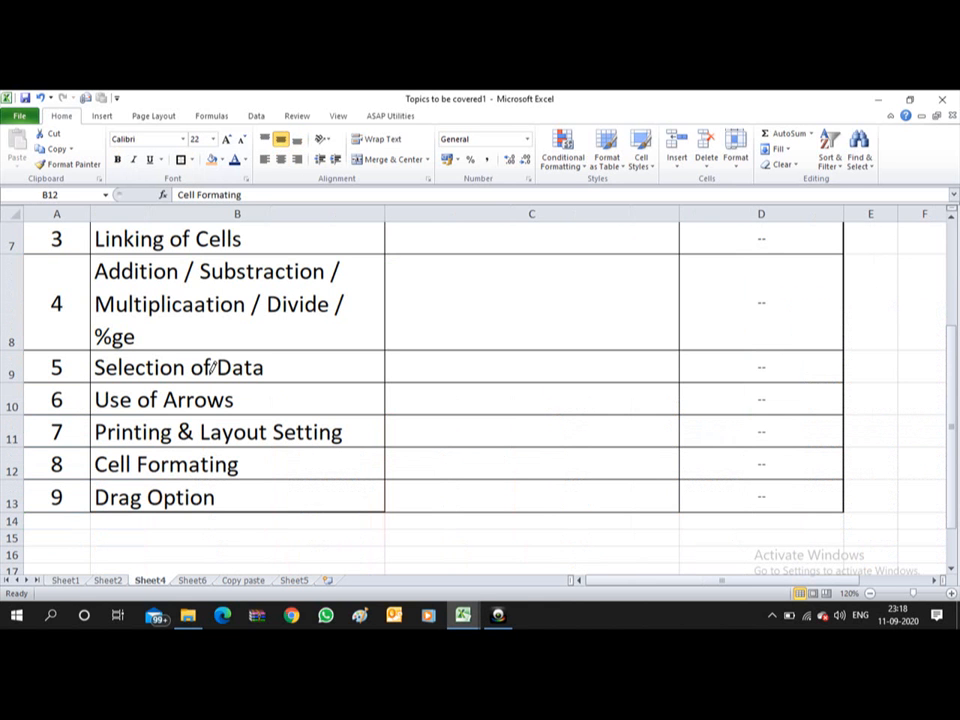
pyautogui.hotkey('alt', 'Tab')
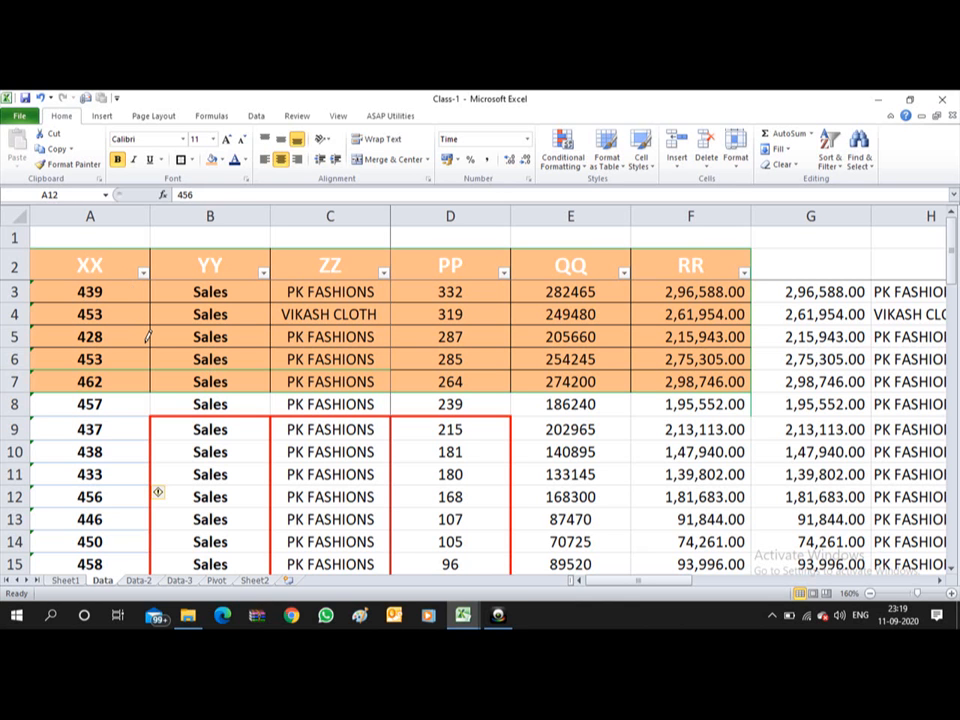
pyautogui.click(215, 451)
pyautogui.press('Down')
pyautogui.press('Down')
pyautogui.press('Down')
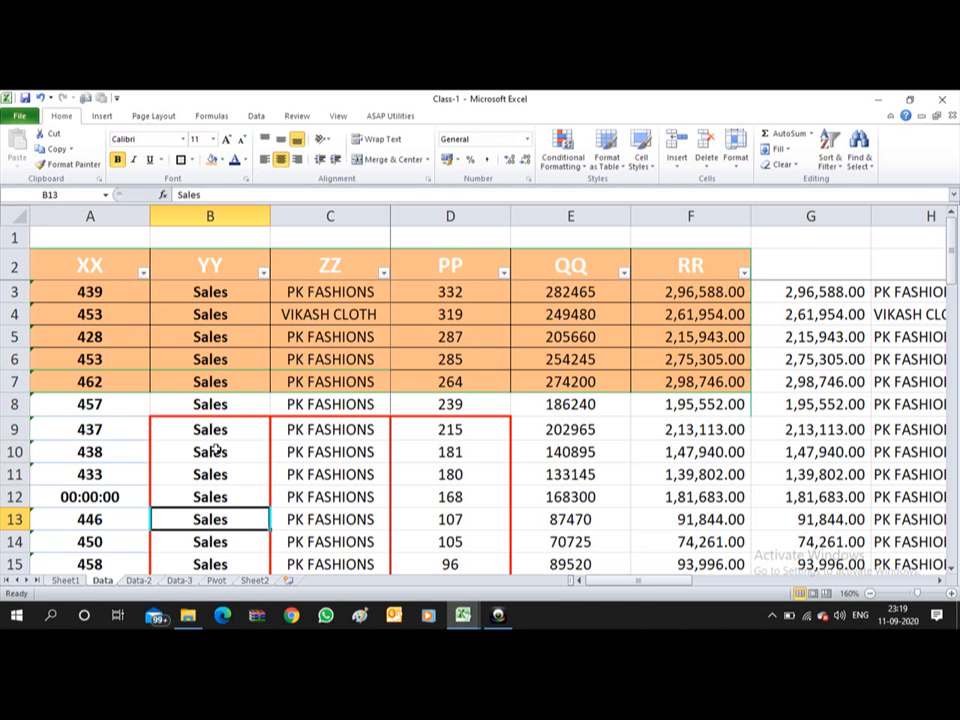
# Fill cell F9 in the RR column with the same light orange
pyautogui.press('Up')
pyautogui.press('Up')
pyautogui.press('Right')
pyautogui.press('Right')
pyautogui.press('Right')
pyautogui.press('Right')
pyautogui.press('Left')
pyautogui.press('Up')
pyautogui.press('Up')
pyautogui.press('Right')
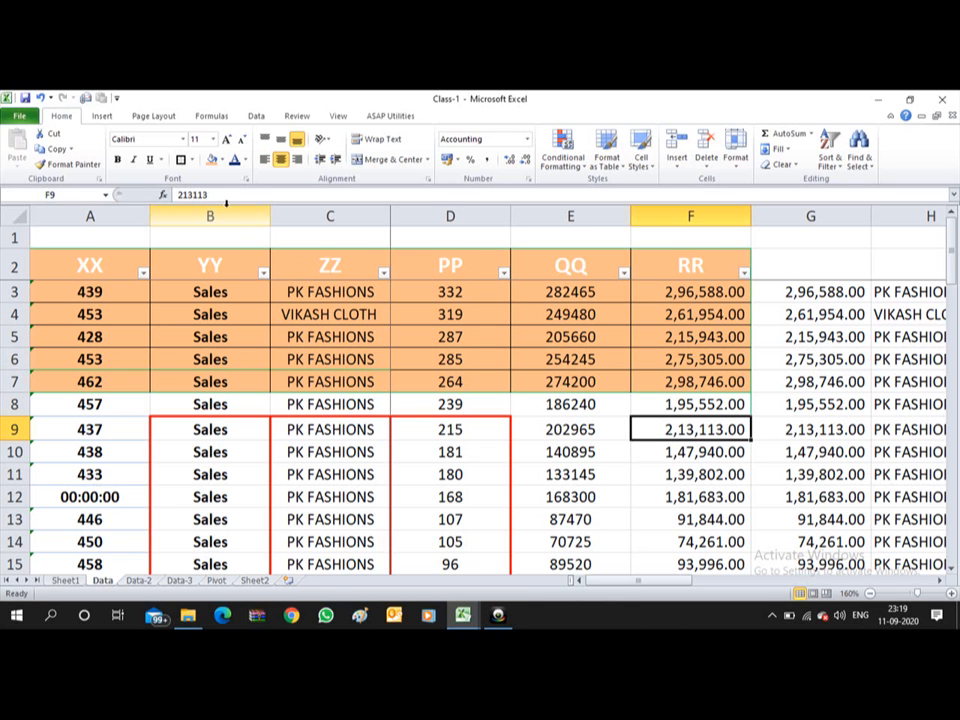
pyautogui.click(212, 160)
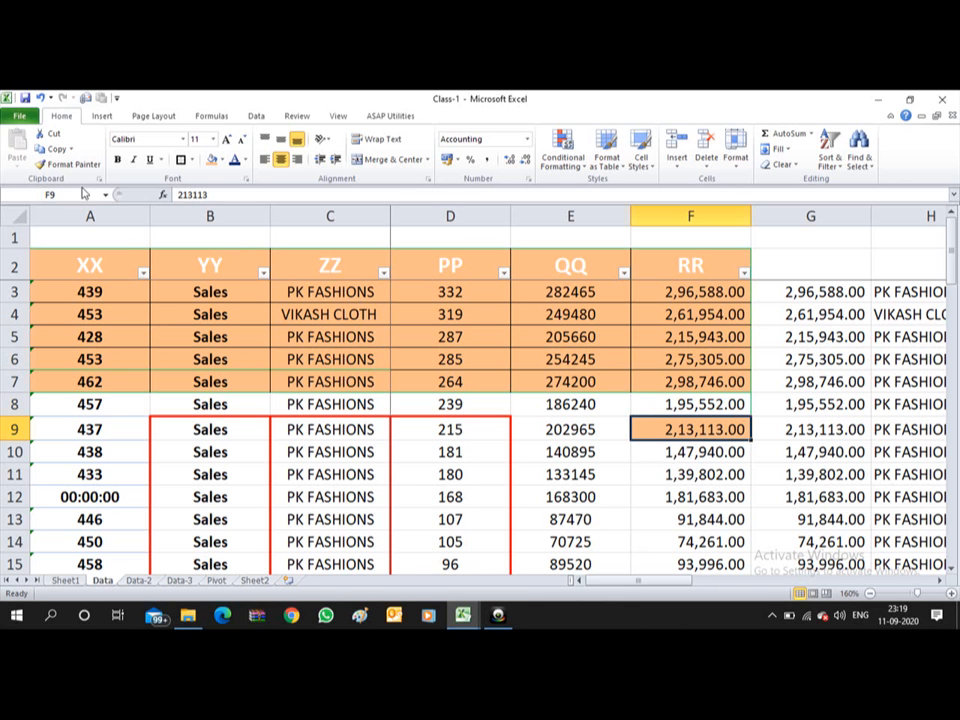
# Copy the formatting of cell F9 onto the range A8:D14 with Format Painter
pyautogui.click(62, 164)
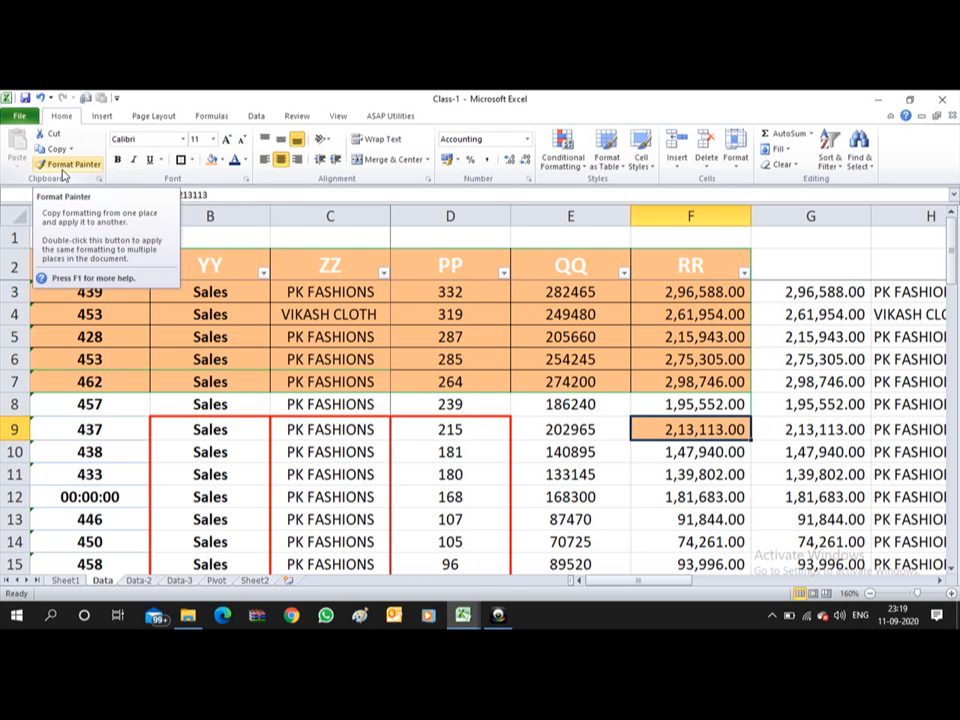
pyautogui.click(61, 168)
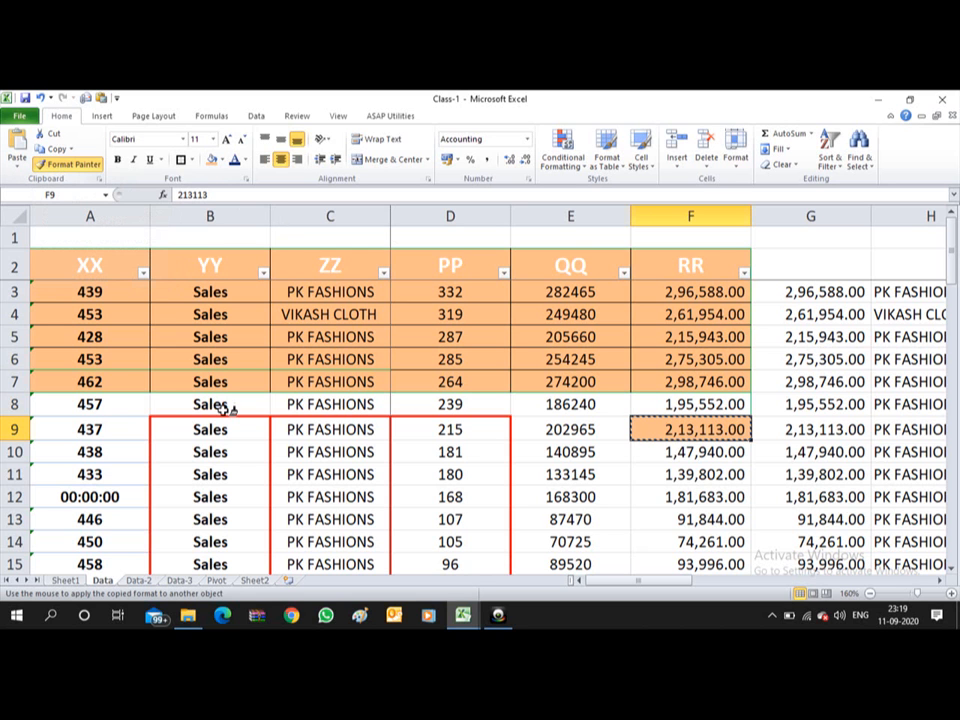
pyautogui.moveTo(140, 404)
pyautogui.mouseDown()
pyautogui.moveTo(500, 478)
pyautogui.moveTo(492, 553)
pyautogui.moveTo(490, 543)
pyautogui.mouseUp()
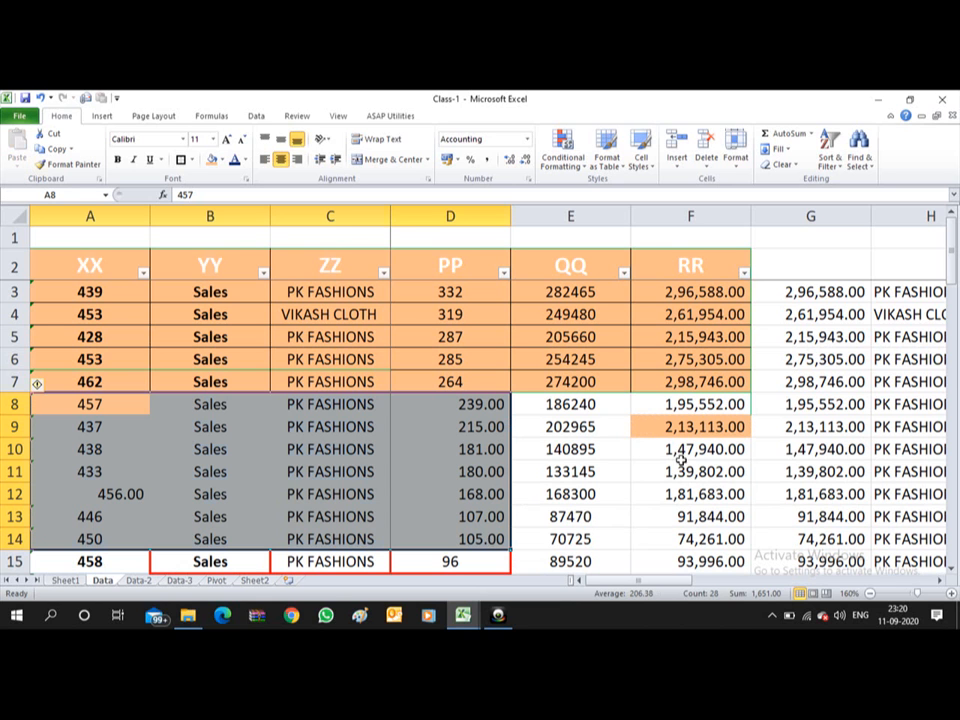
pyautogui.click(718, 427)
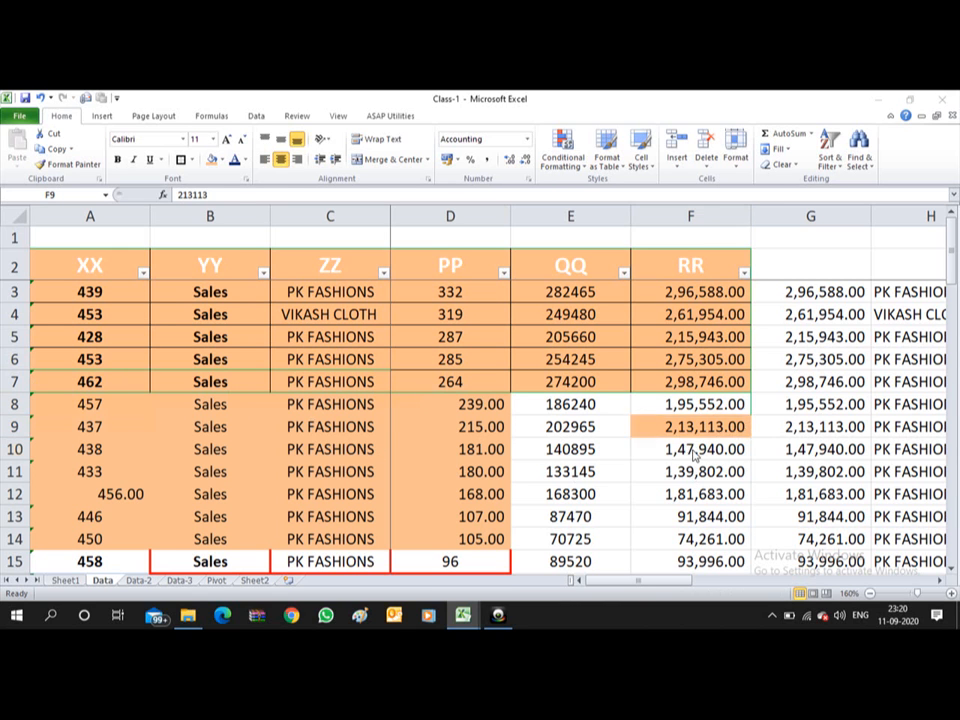
# Check the Cell Formating entry in the Topics to be covered1 workbook and return to the Data sheet of Class-1
pyautogui.hotkey('alt', 'Tab')
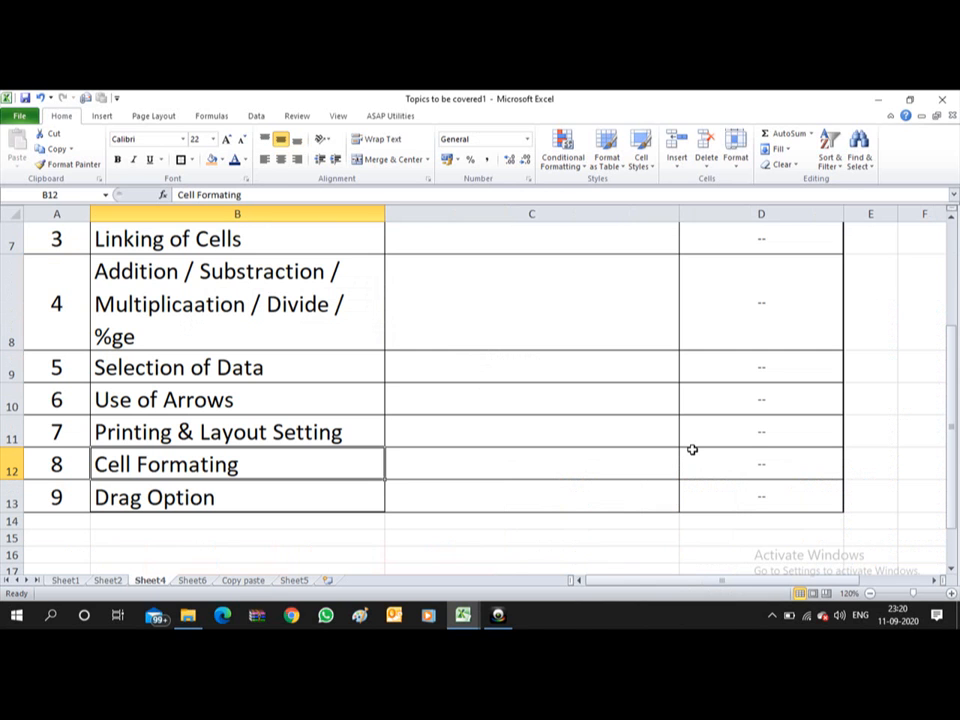
pyautogui.hotkey('alt', 'Tab')
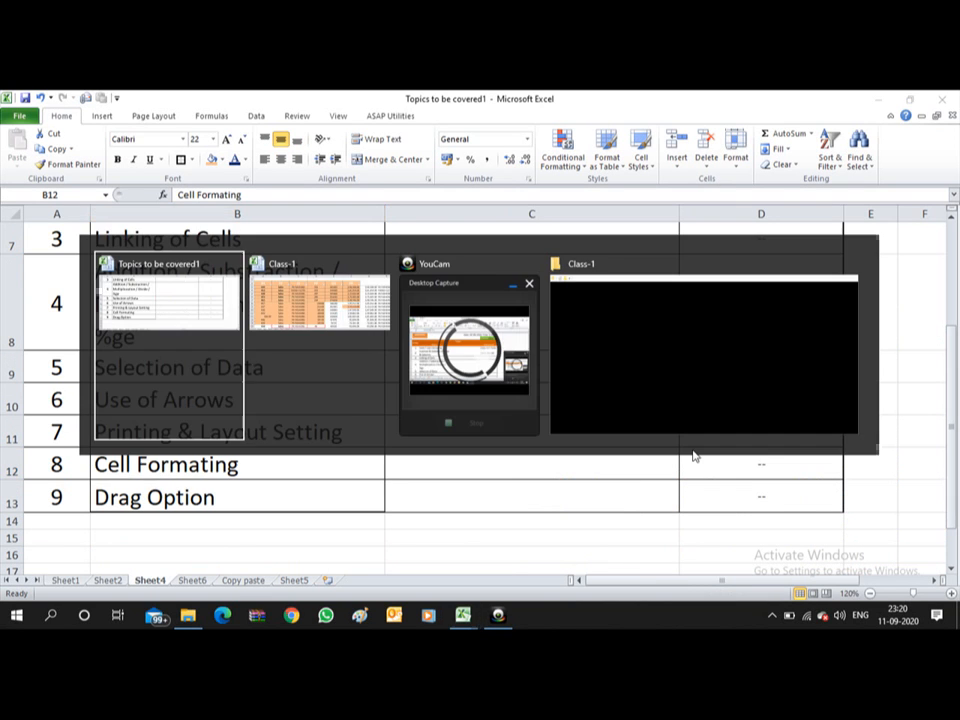
pyautogui.press('Right')
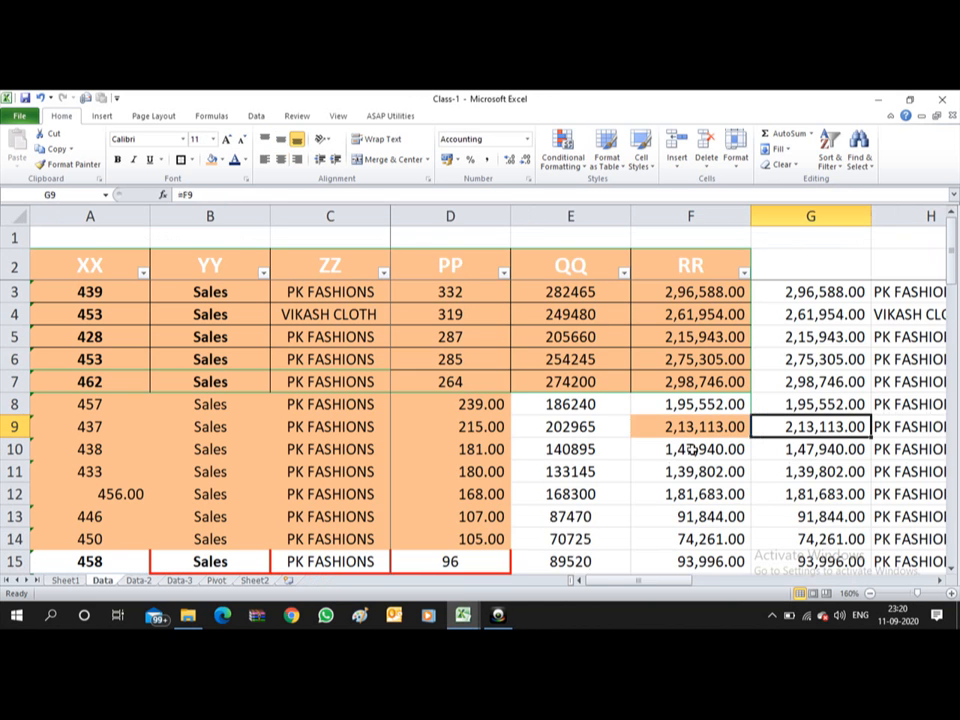
# Enter the formula =F3+G3 in cell I3 of the Data sheet
pyautogui.press('Right')
pyautogui.press('Right')
pyautogui.press('Right')
pyautogui.press('Right')
pyautogui.press('Right')
pyautogui.press('Left')
pyautogui.press('Left')
pyautogui.press('Left')
pyautogui.press('Left')
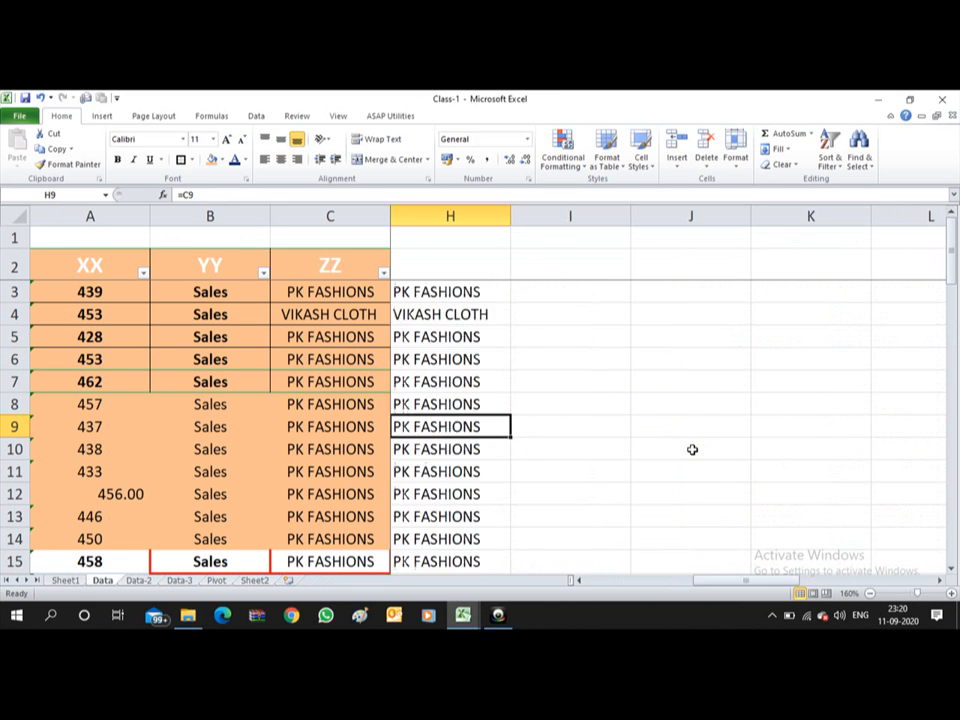
pyautogui.press('Left')
pyautogui.press('Left')
pyautogui.press('Right')
pyautogui.press('Right')
pyautogui.press('Right')
pyautogui.hotkey('ctrl', 'Up')
pyautogui.press('Down')
pyautogui.press('Down')
pyautogui.press('Down')
pyautogui.press('Up')
pyautogui.write('=')
pyautogui.press('Left')
pyautogui.press('Left')
pyautogui.press('Left')
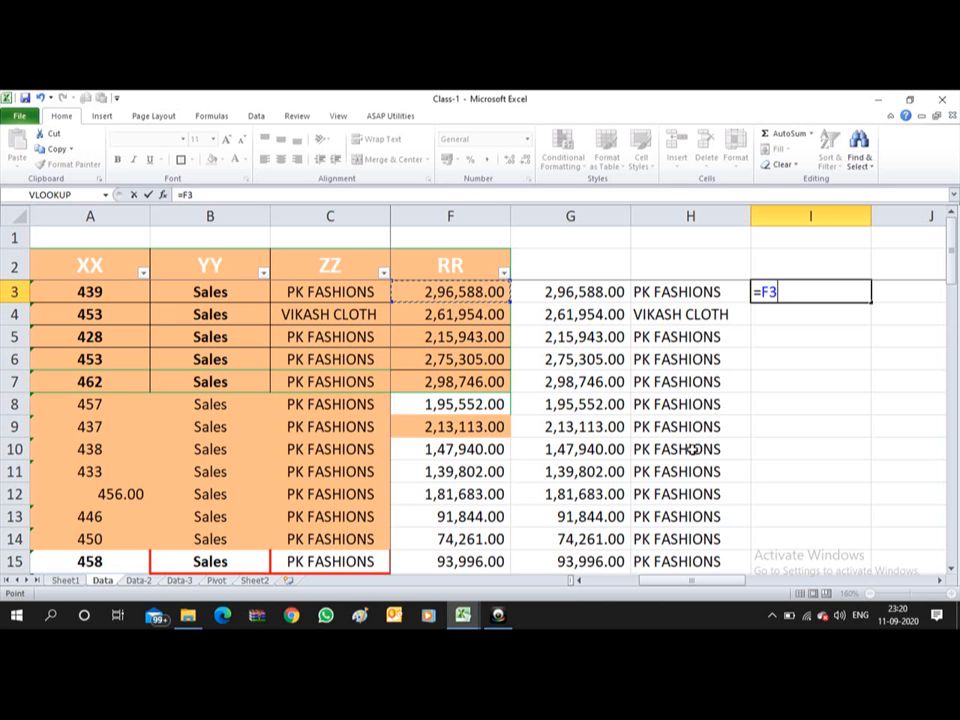
pyautogui.write('+')
pyautogui.press('Left')
pyautogui.press('Left')
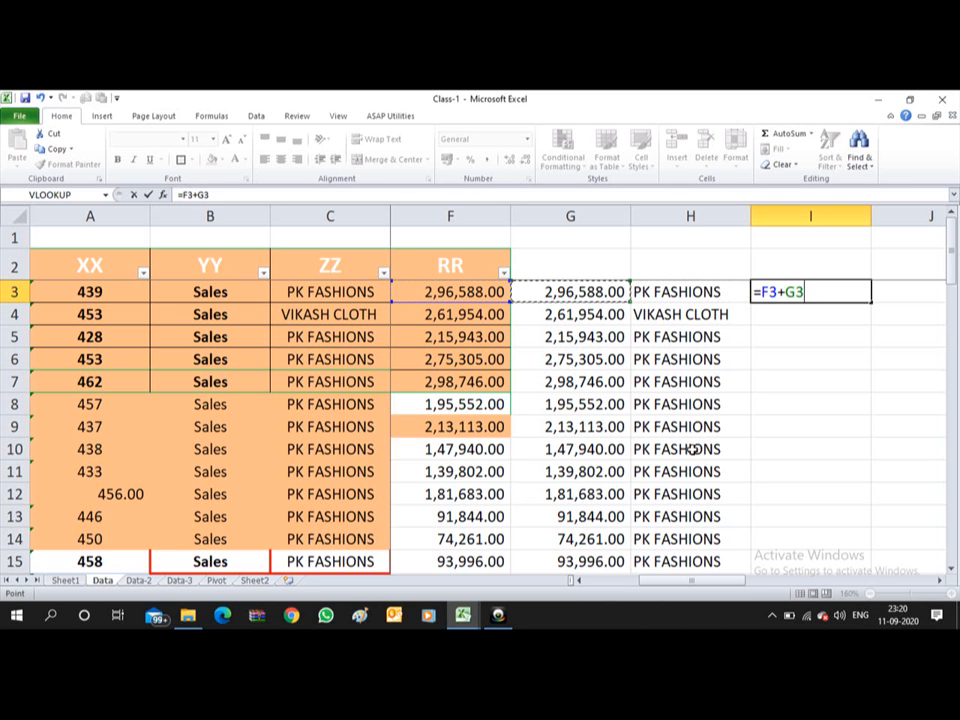
pyautogui.press('Return')
pyautogui.press('Up')
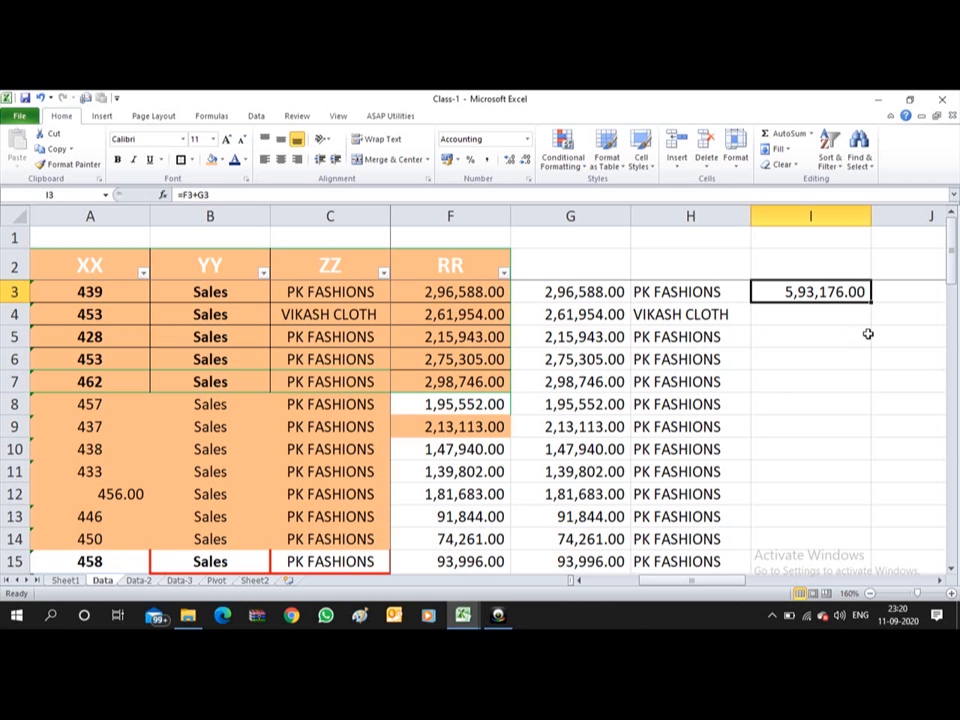
# Fill the addition formula from I3 down column I to row 46
pyautogui.moveTo(871, 304); pyautogui.dragTo(835, 397)
pyautogui.click(820, 310)
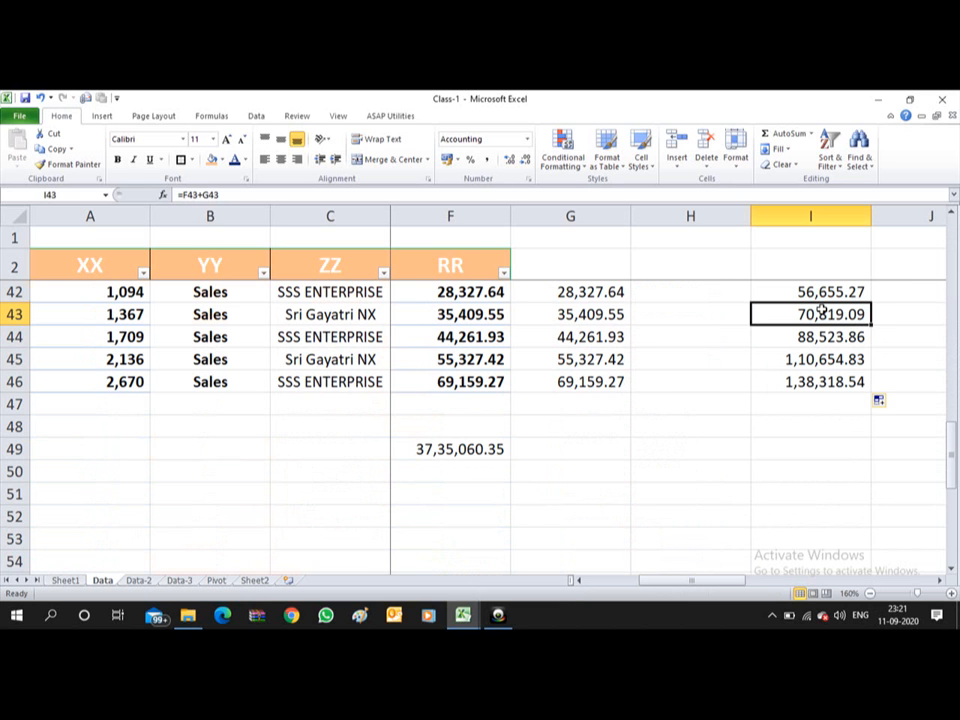
# Examine the filled formulas in column I from the first data row to the last and return to cell I2
pyautogui.hotkey('ctrl', 'Up')
pyautogui.press('Up')
pyautogui.press('Up')
pyautogui.press('Down')
pyautogui.press('Down')
pyautogui.press('Down')
pyautogui.press('Down')
pyautogui.press('Down')
pyautogui.press('Down')
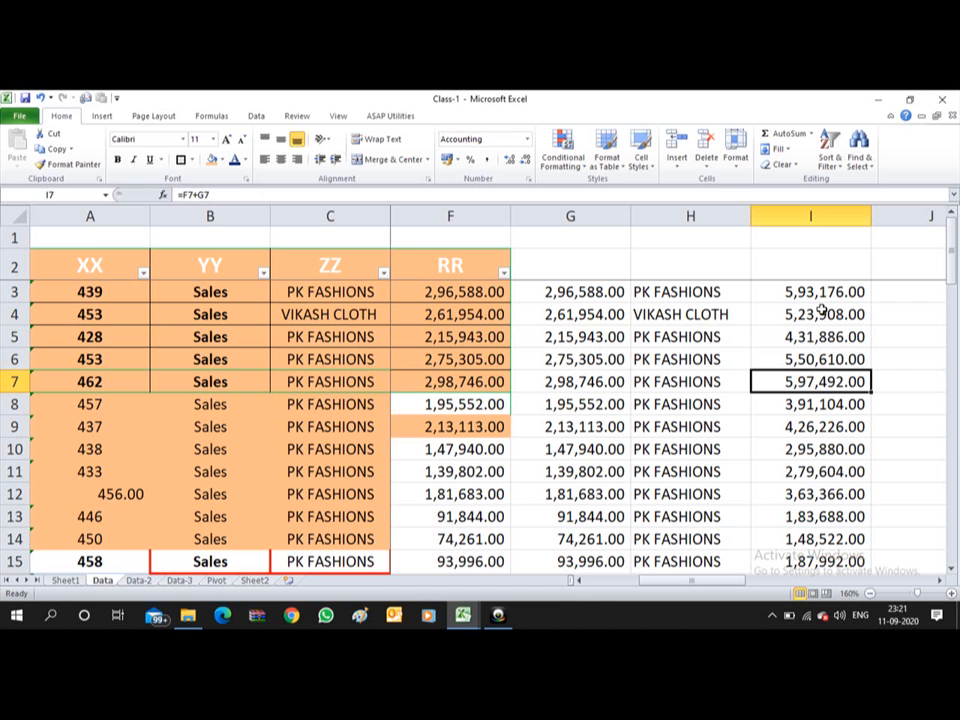
pyautogui.hotkey('ctrl', 'Down')
pyautogui.press('Down')
pyautogui.press('Down')
pyautogui.press('Down')
pyautogui.press('Up')
pyautogui.press('Up')
pyautogui.press('Up')
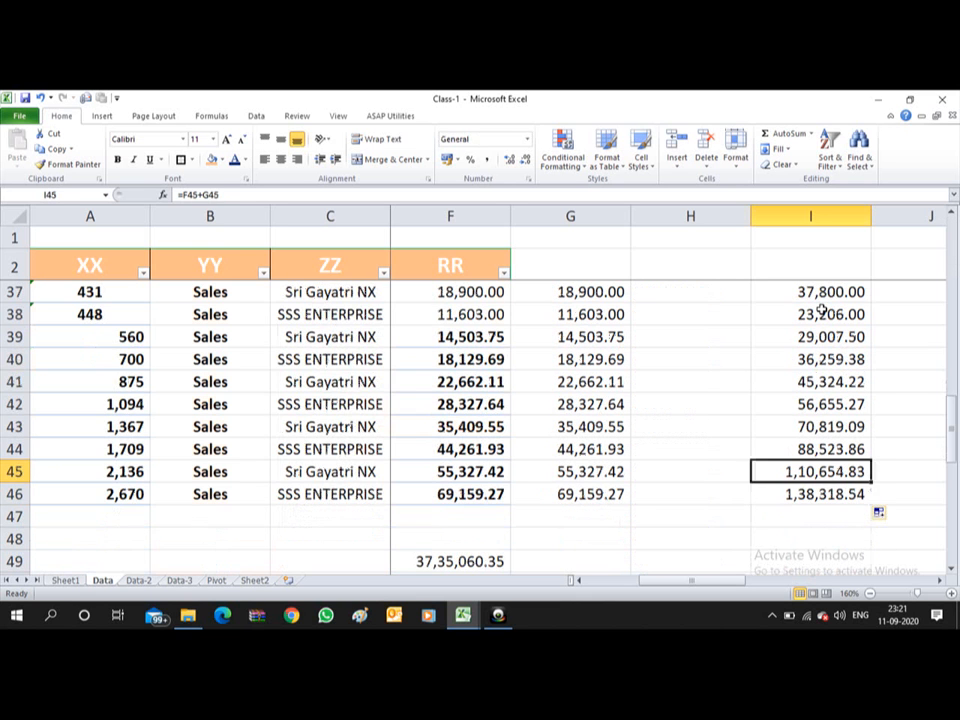
pyautogui.hotkey('ctrl', 'Up')
pyautogui.press('Up')
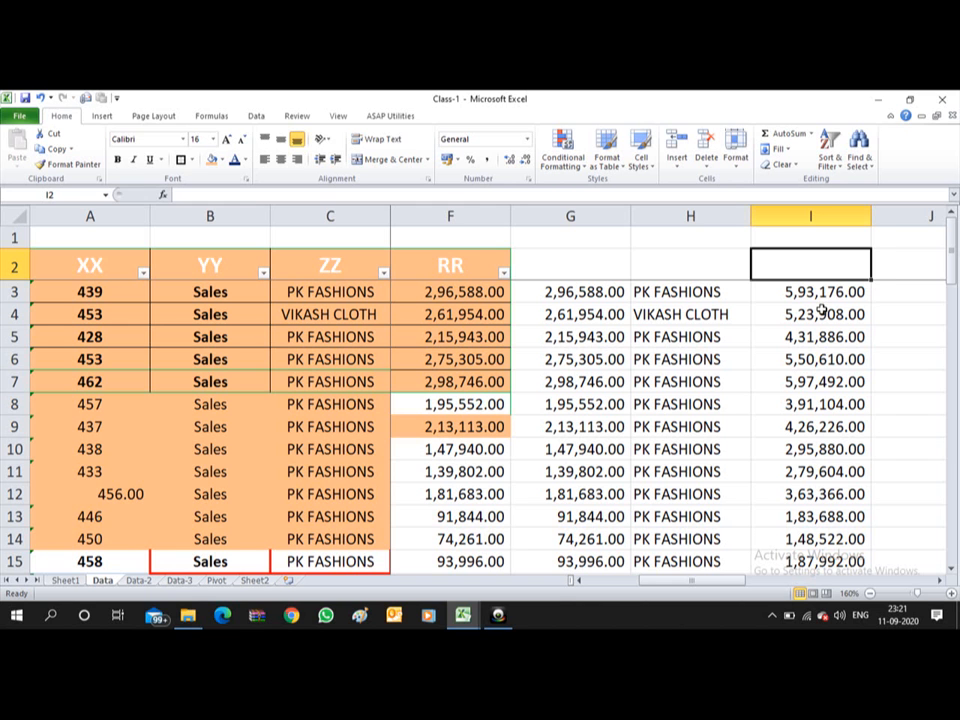
# Switch to the Topics to be covered1 workbook and review the topic list up to Paste Special in the Advanced column
pyautogui.hotkey('alt', 'Tab')
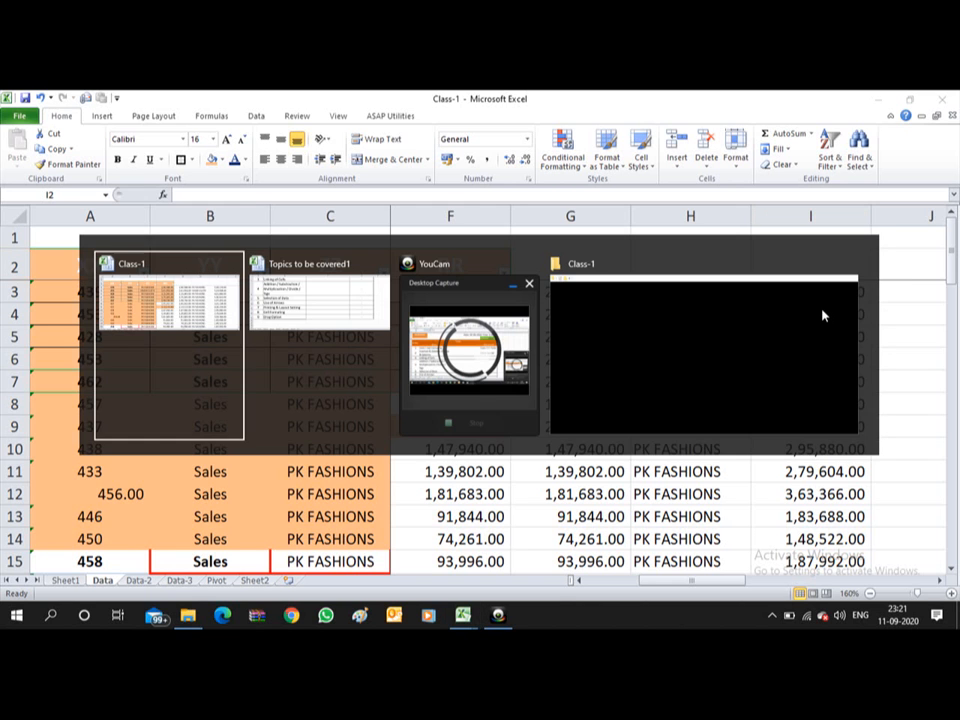
pyautogui.press('Up')
pyautogui.press('Up')
pyautogui.press('Up')
pyautogui.press('Up')
pyautogui.press('Up')
pyautogui.press('Up')
pyautogui.press('Up')
pyautogui.press('Up')
pyautogui.press('Up')
pyautogui.press('Down')
pyautogui.press('Down')
pyautogui.press('Down')
pyautogui.press('Right')
pyautogui.press('Right')
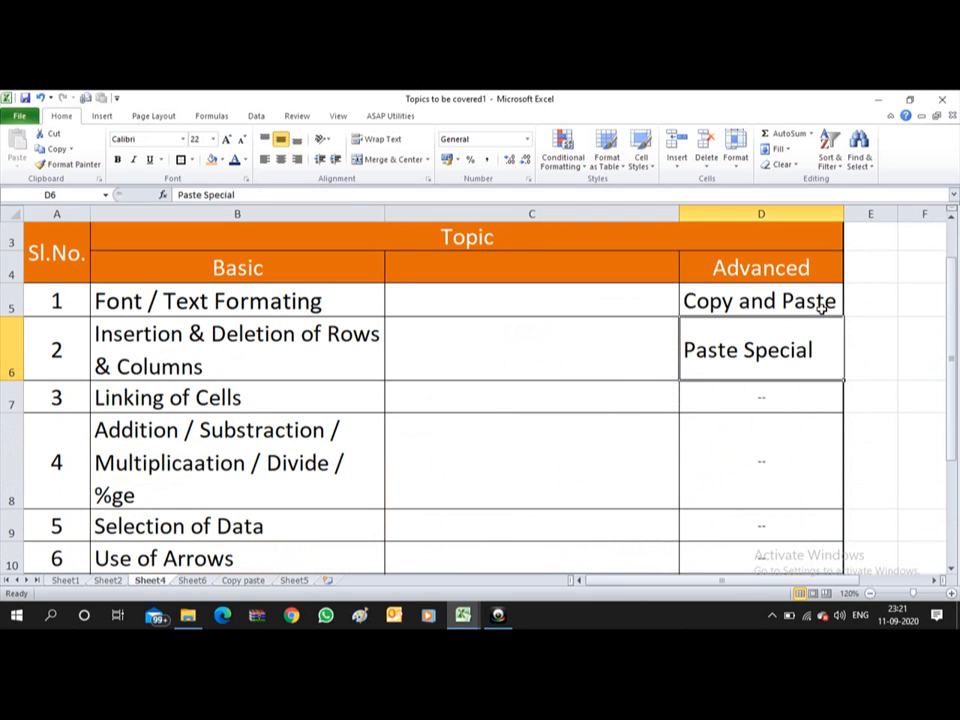